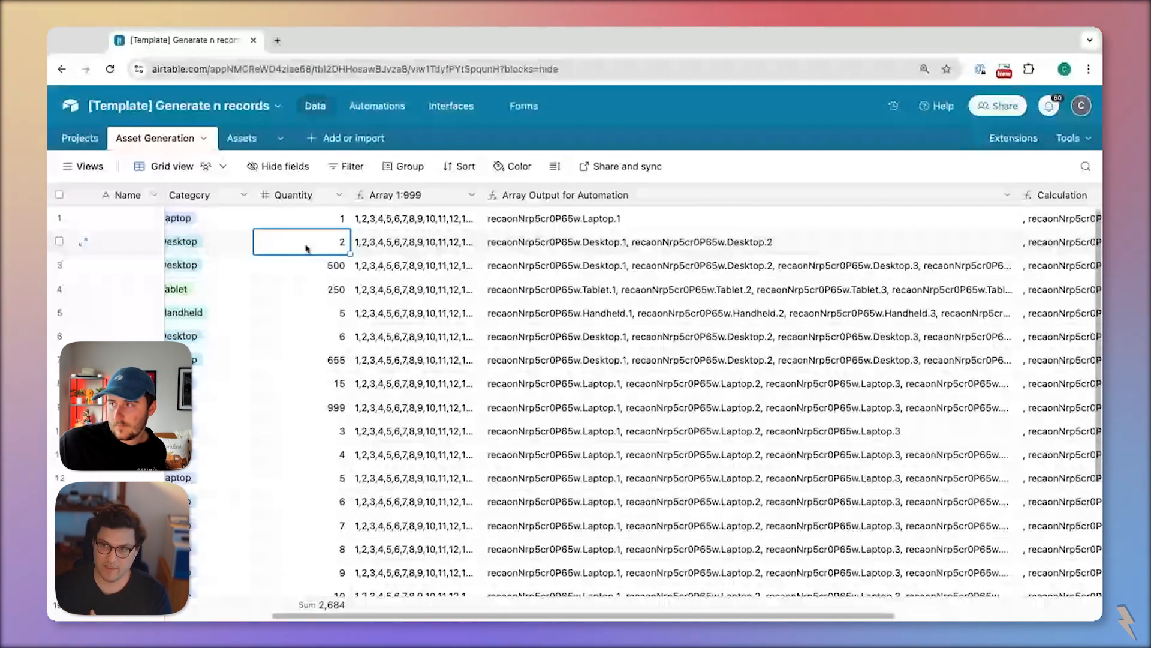
Delete the Calculation 2 field from the Asset Generation table
{"action": "scroll", "coordinate": [306, 249], "scroll_direction": "left", "scroll_amount": 5}
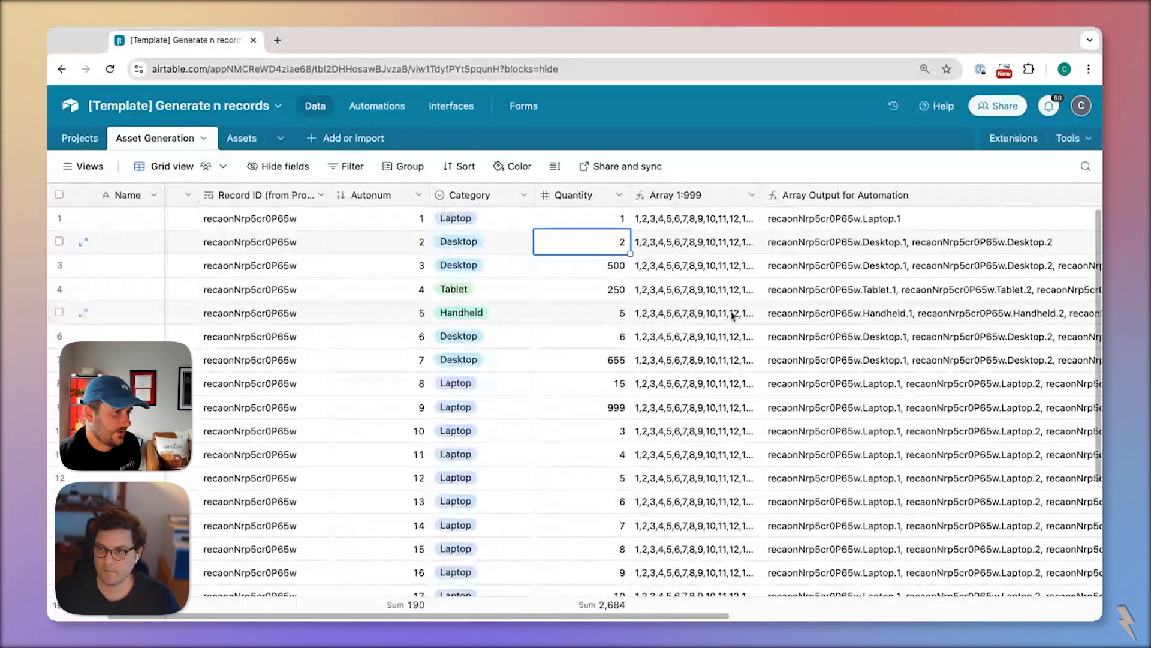
{"action": "scroll", "coordinate": [737, 317], "scroll_direction": "right", "scroll_amount": 10}
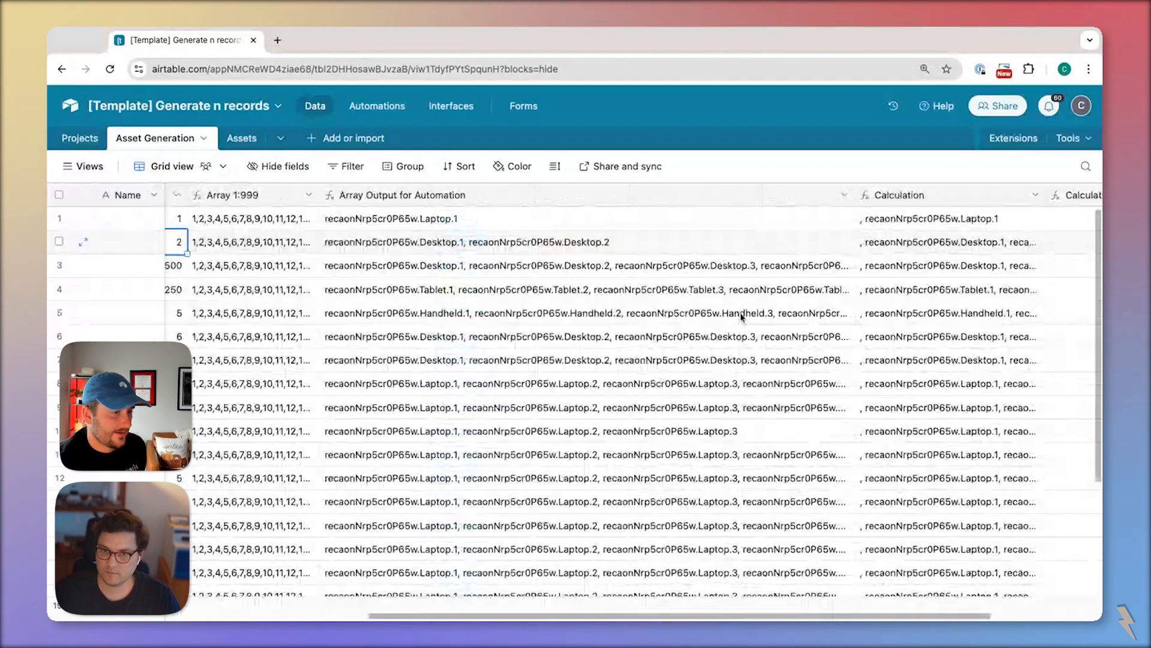
{"action": "scroll", "coordinate": [743, 316], "scroll_direction": "right", "scroll_amount": 7}
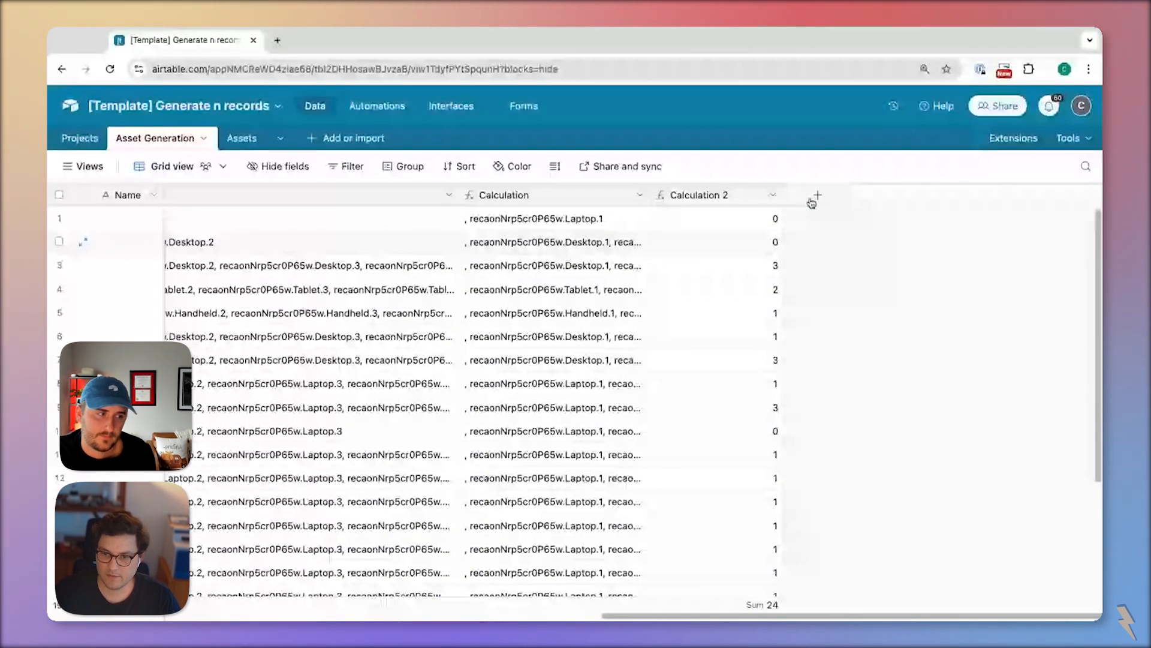
{"action": "scroll", "coordinate": [783, 496], "scroll_direction": "left", "scroll_amount": 5}
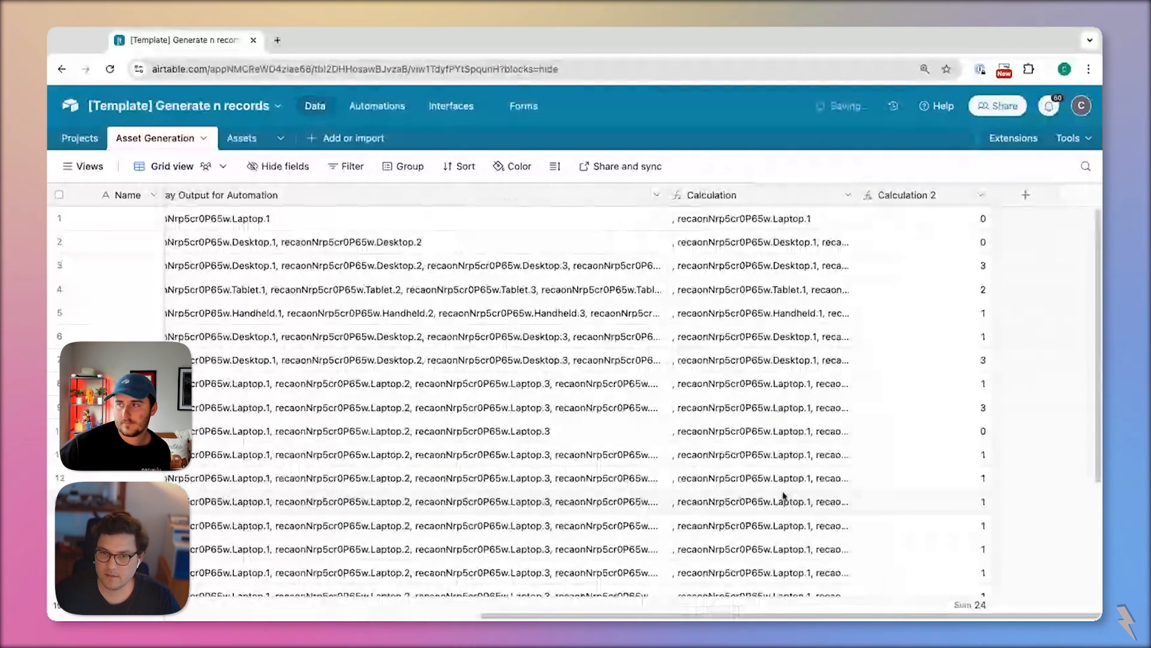
{"action": "scroll", "coordinate": [784, 497], "scroll_direction": "left", "scroll_amount": 3}
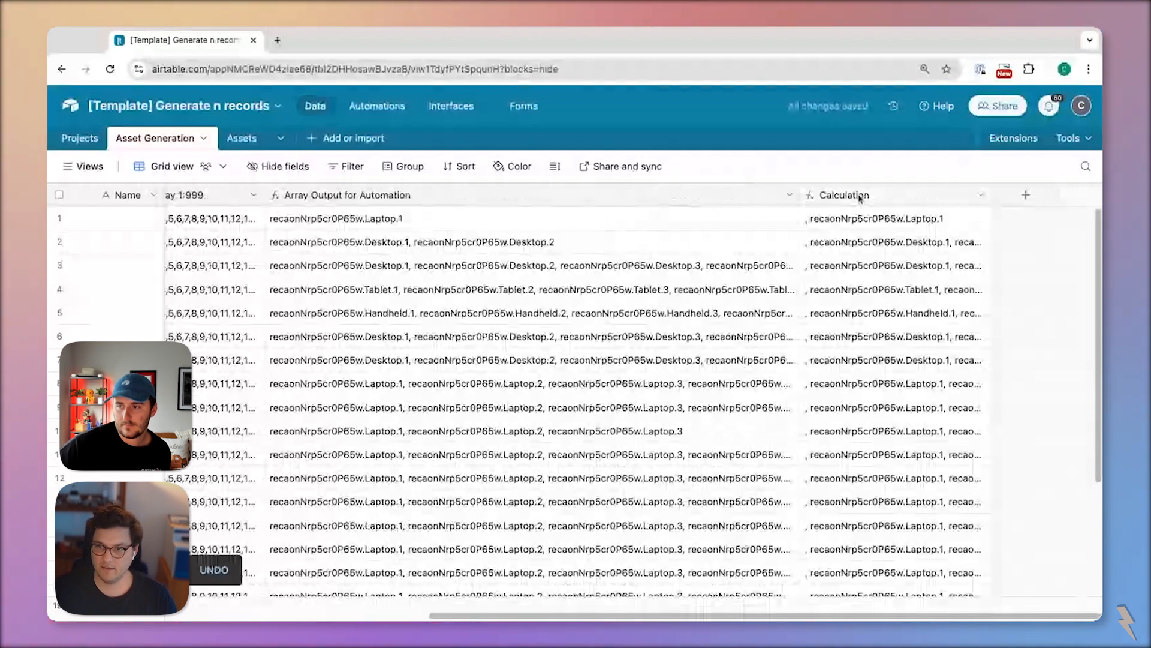
Rename the Calculation formula field to Initial Array Output
{"action": "left_click", "coordinate": [1026, 196]}
{"action": "left_click", "coordinate": [847, 308]}
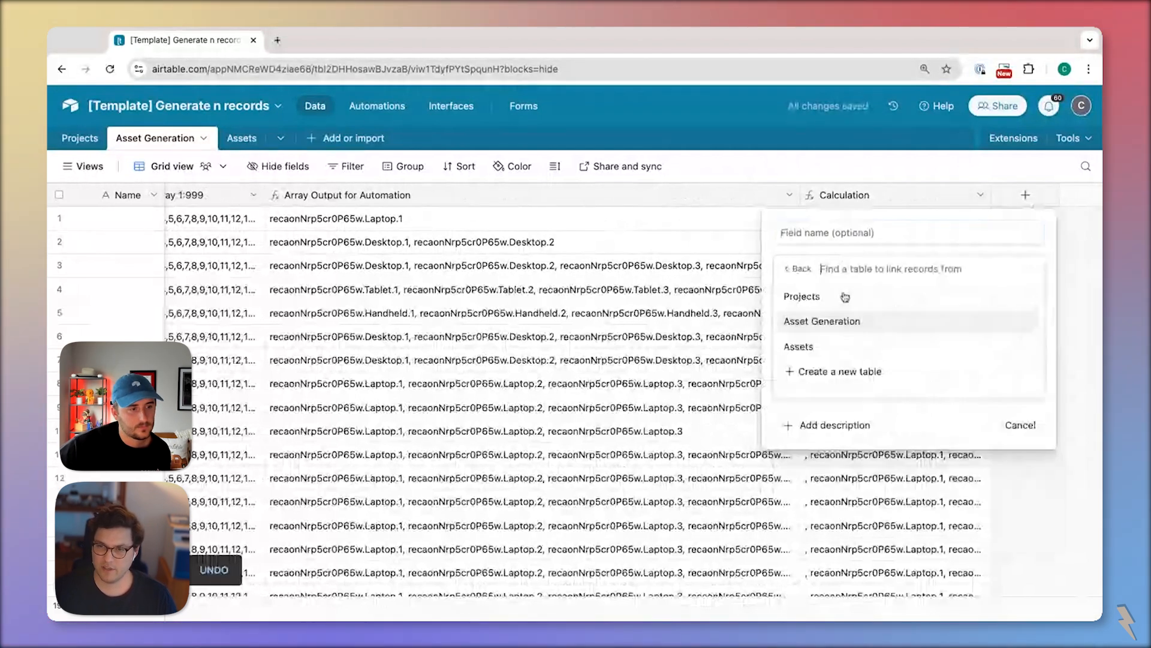
{"action": "double_click", "coordinate": [863, 198]}
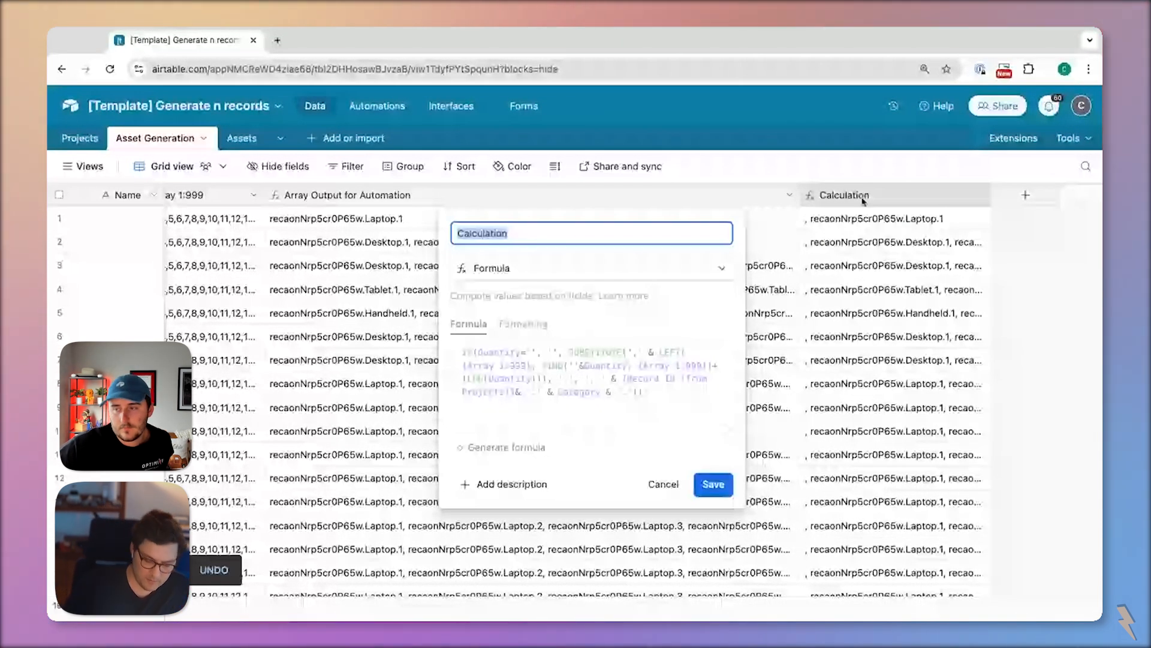
{"action": "key", "text": "BackSpace"}
{"action": "type", "text": "Initia"}
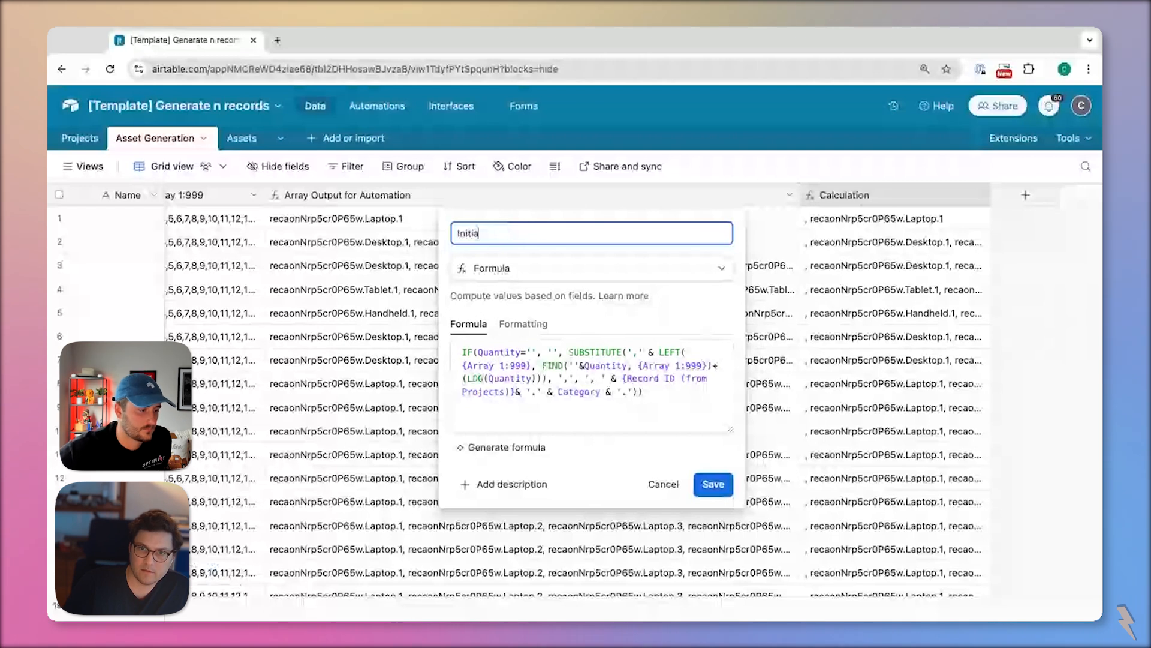
{"action": "type", "text": "l Array "}
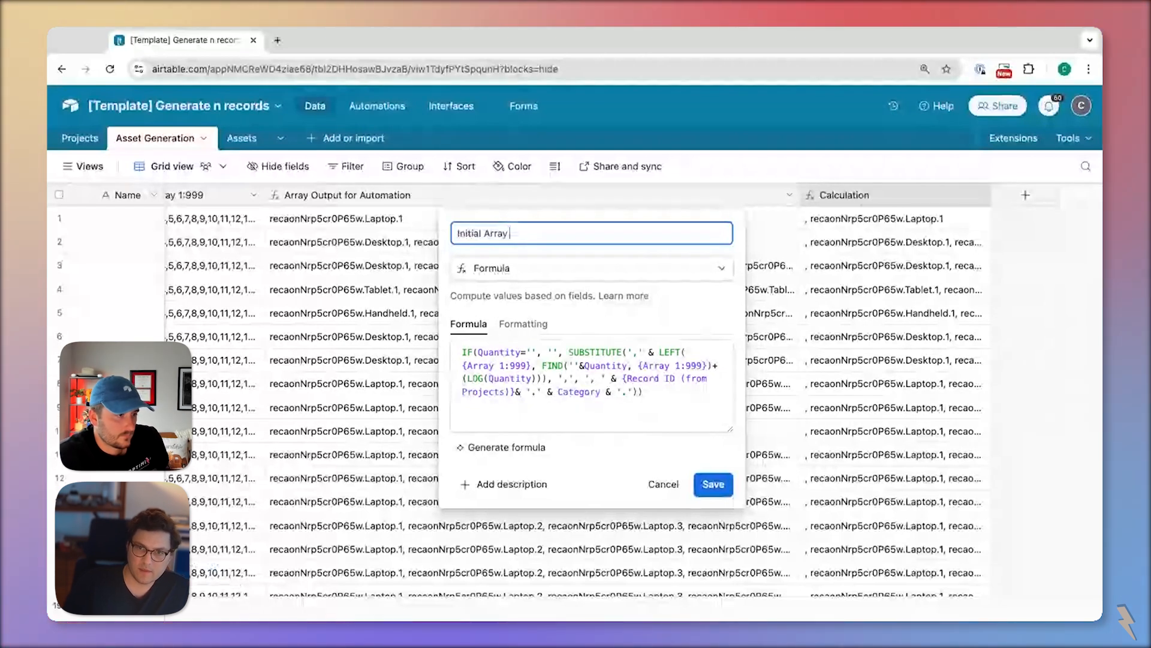
{"action": "type", "text": "Output"}
{"action": "key", "text": "Return"}
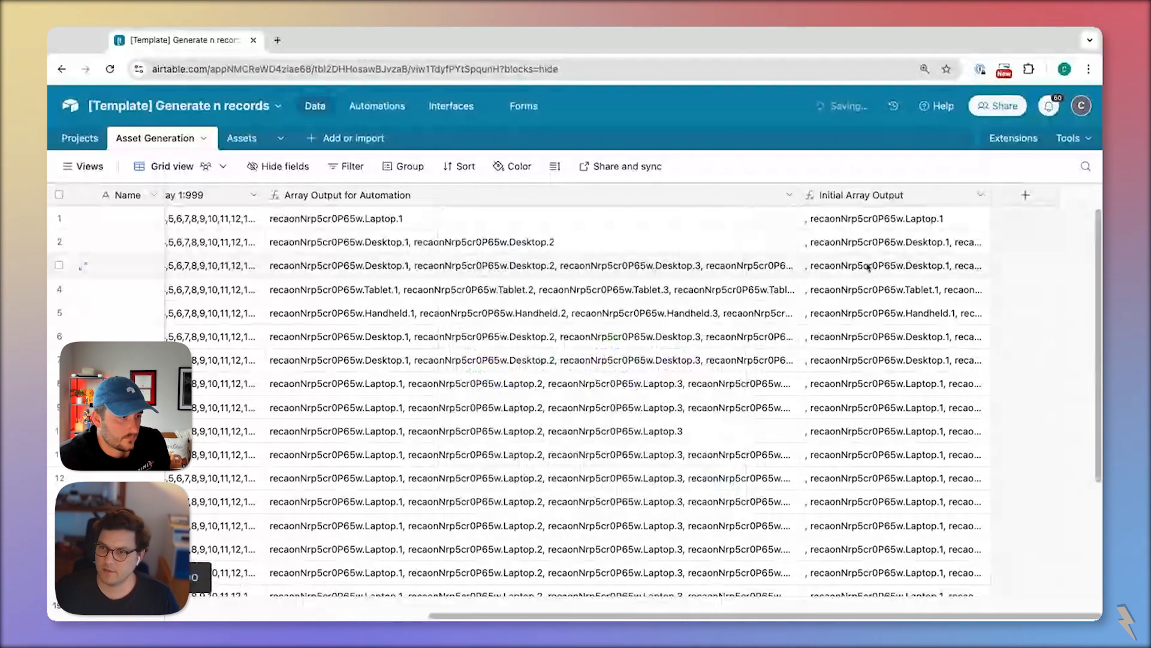
Add a linked-record field to the Assets table, keeping linking to multiple records allowed
{"action": "left_click", "coordinate": [1025, 194]}
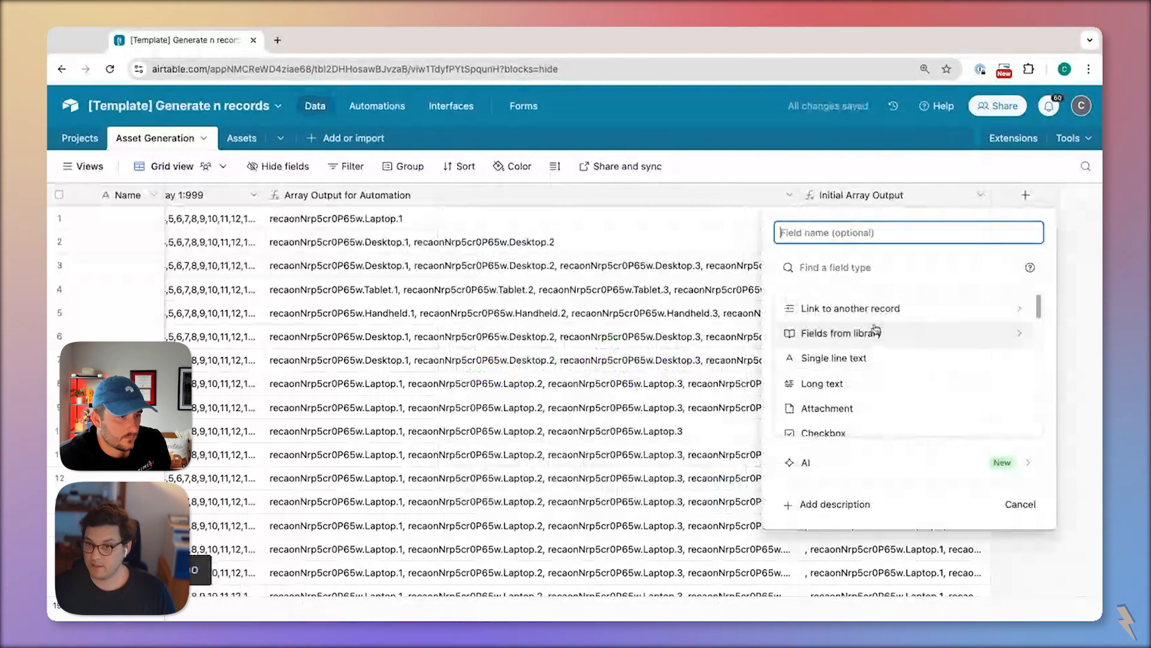
{"action": "left_click", "coordinate": [850, 308]}
{"action": "left_click", "coordinate": [822, 343]}
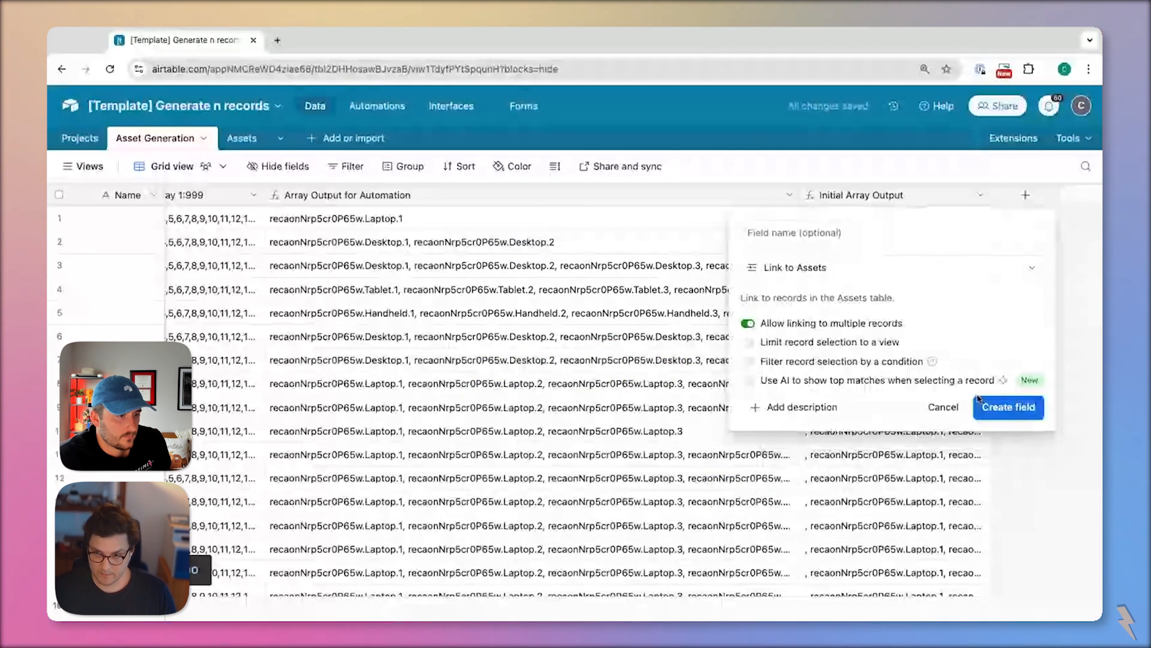
{"action": "left_click", "coordinate": [1007, 408]}
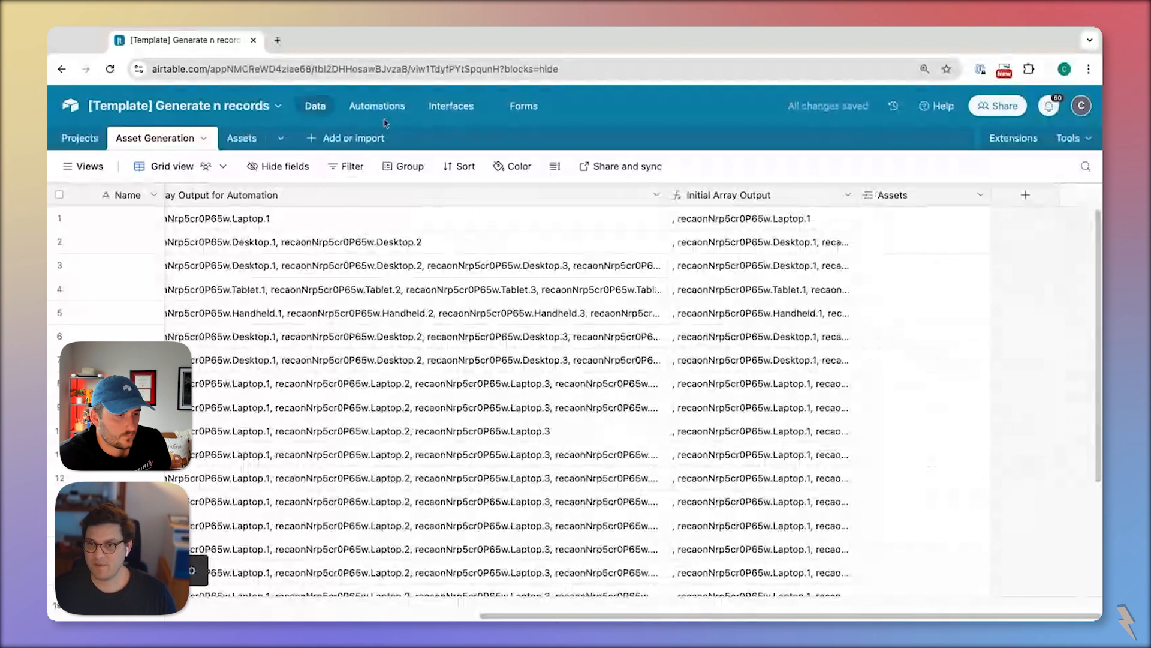
Copy the third record's Array Output for Automation value into its Assets link field
{"action": "scroll", "coordinate": [306, 346], "scroll_direction": "left", "scroll_amount": 5}
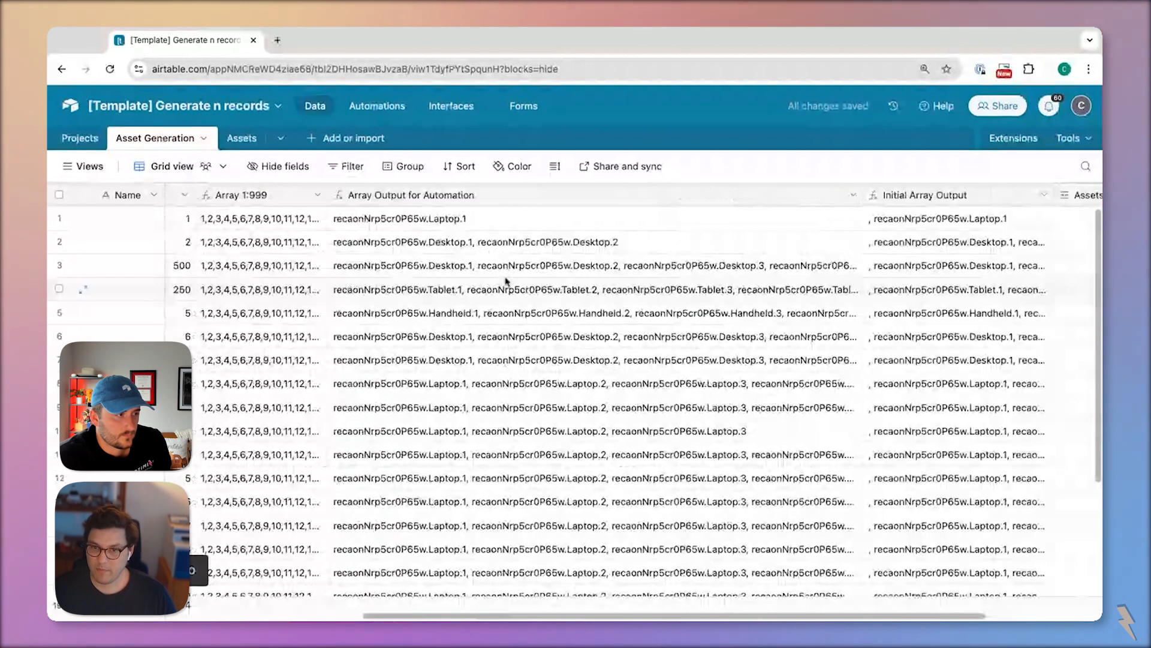
{"action": "left_click", "coordinate": [491, 268]}
{"action": "scroll", "coordinate": [498, 267], "scroll_direction": "right", "scroll_amount": 4}
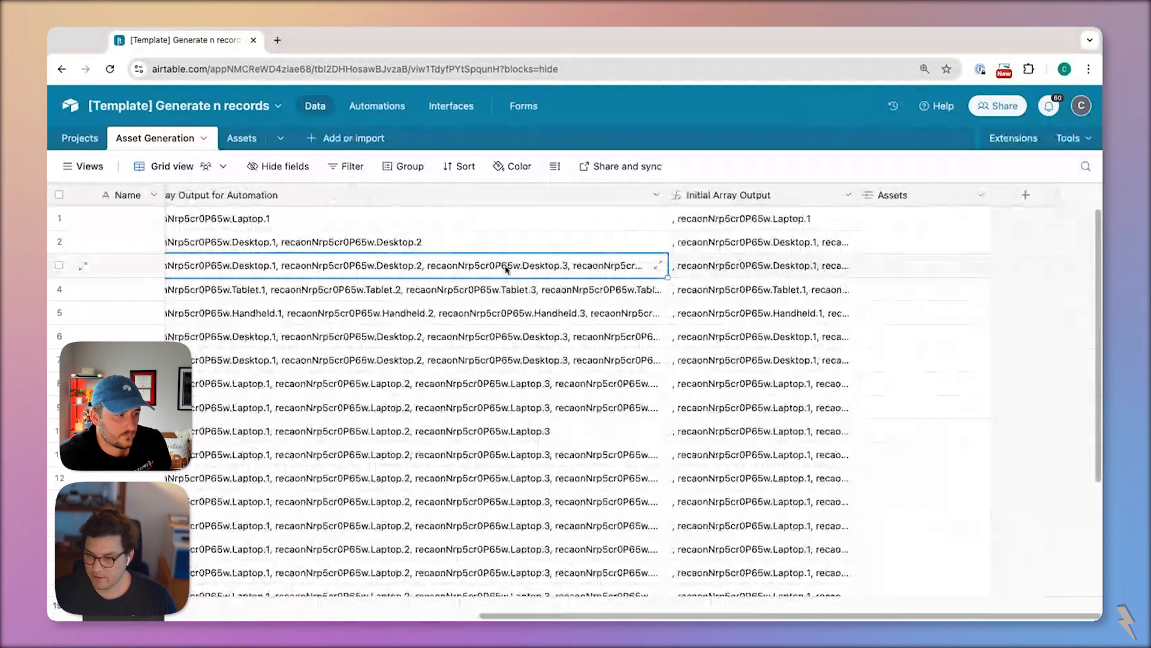
{"action": "left_click", "coordinate": [900, 269]}
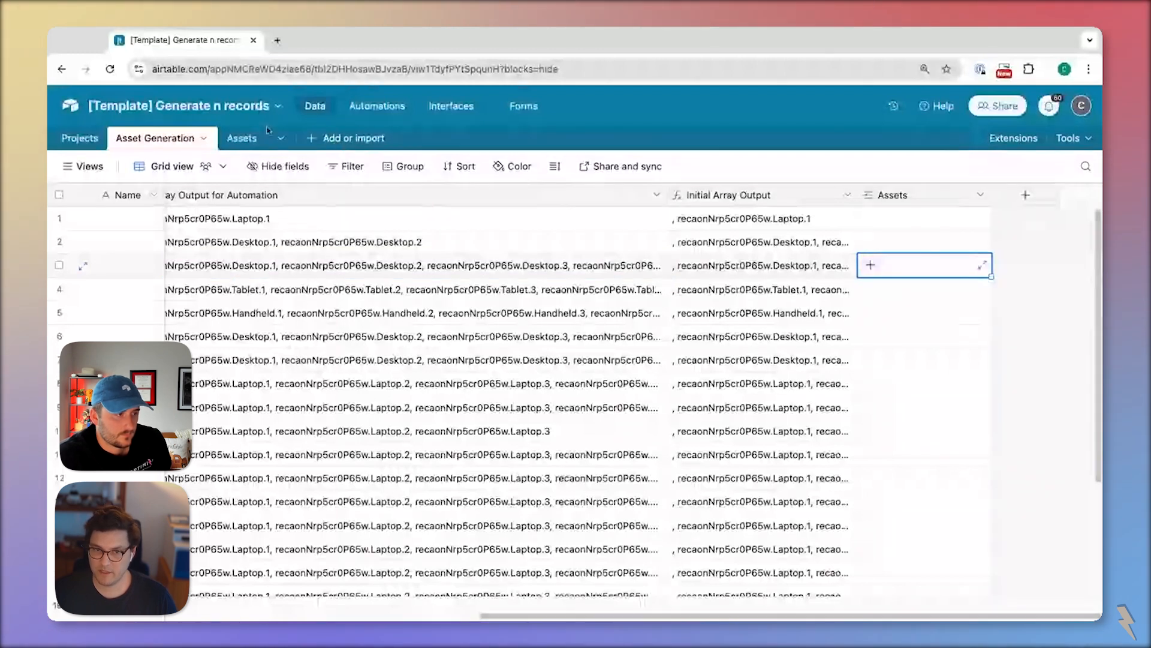
{"action": "left_click", "coordinate": [239, 138]}
{"action": "left_click", "coordinate": [153, 141]}
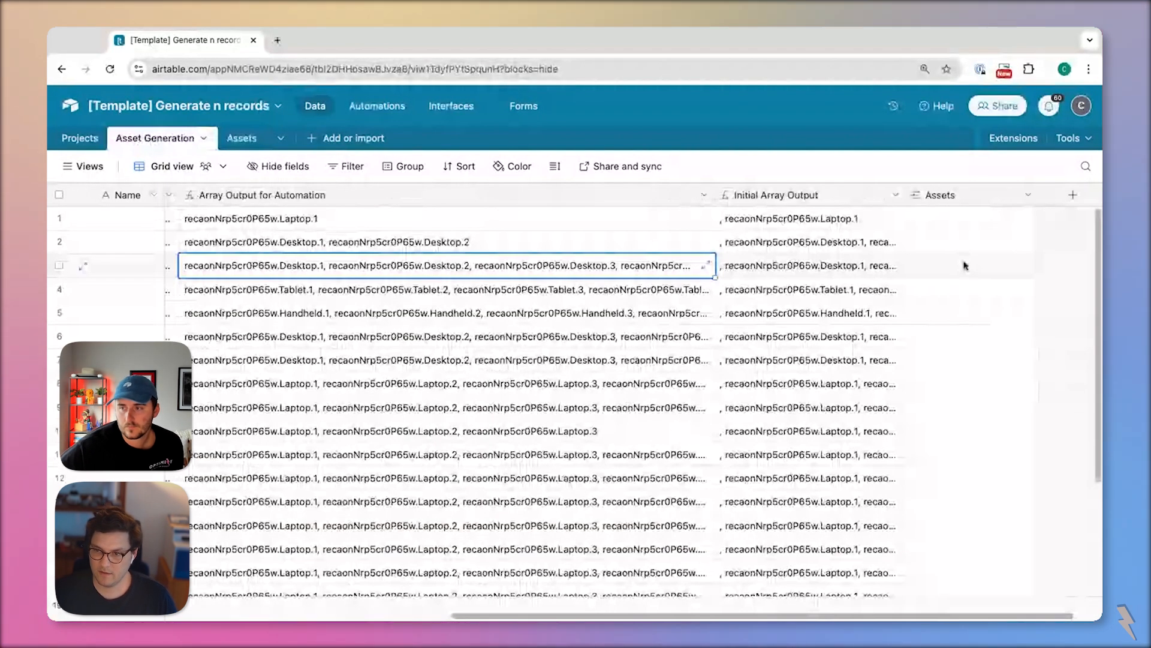
{"action": "left_click", "coordinate": [966, 265]}
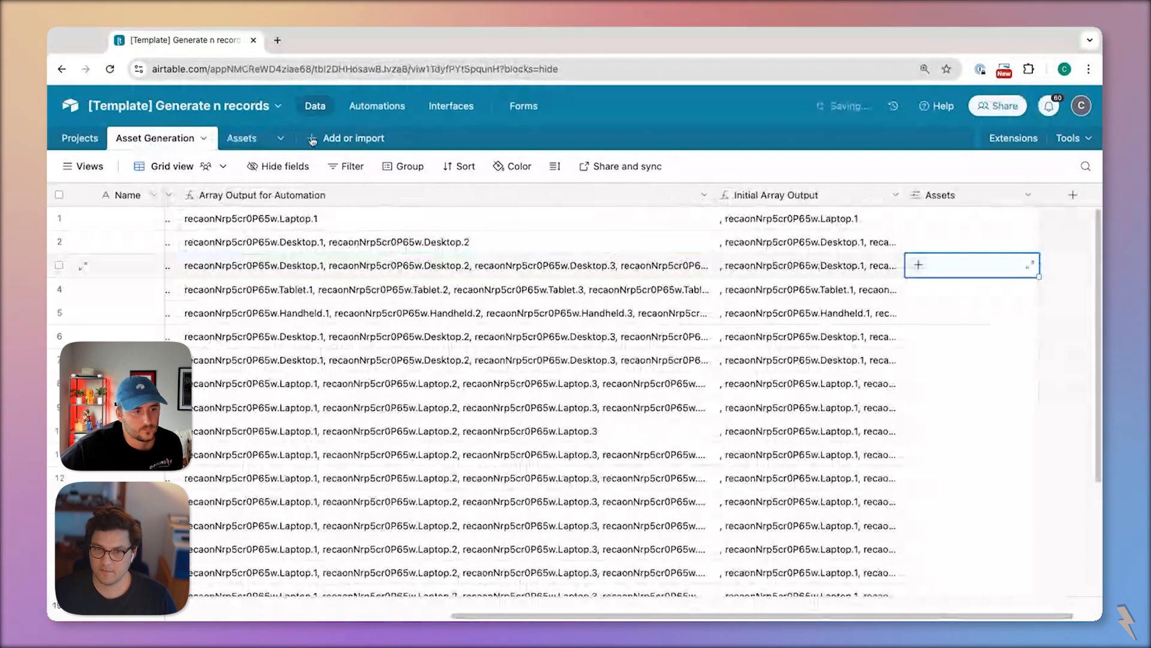
Switch to the Assets table and widen its Name column so the full record names fit
{"action": "left_click", "coordinate": [235, 139]}
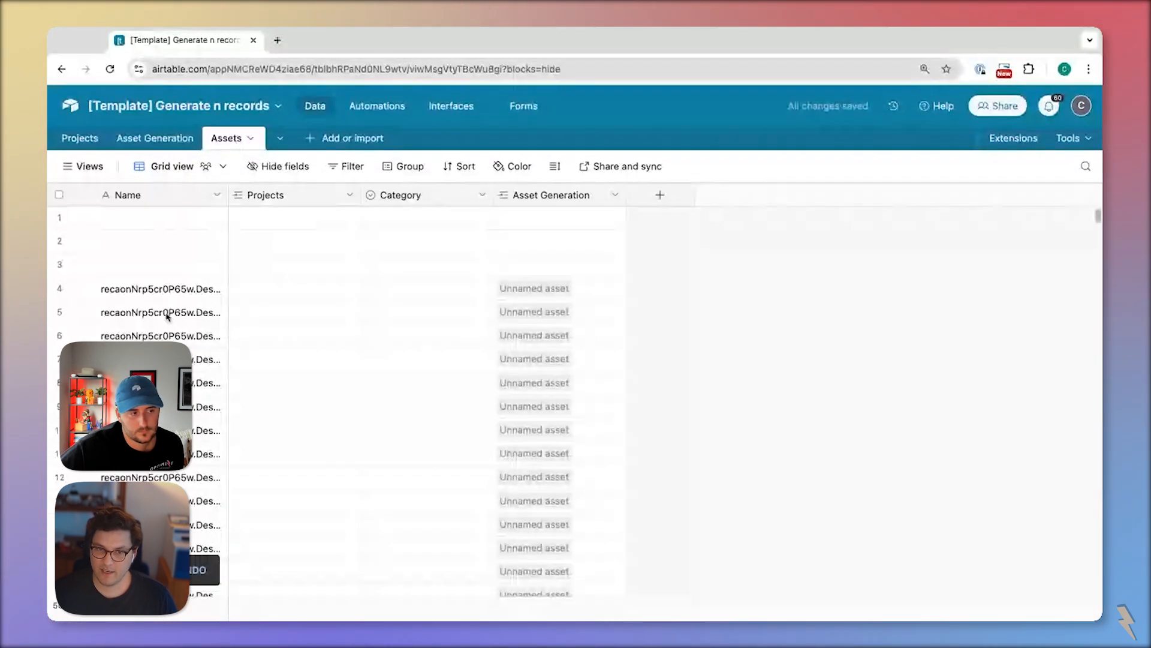
{"action": "scroll", "coordinate": [204, 283], "scroll_direction": "down", "scroll_amount": 1}
{"action": "scroll", "coordinate": [204, 279], "scroll_direction": "up", "scroll_amount": 1}
{"action": "left_click_drag", "start_coordinate": [226, 199], "coordinate": [472, 201]}
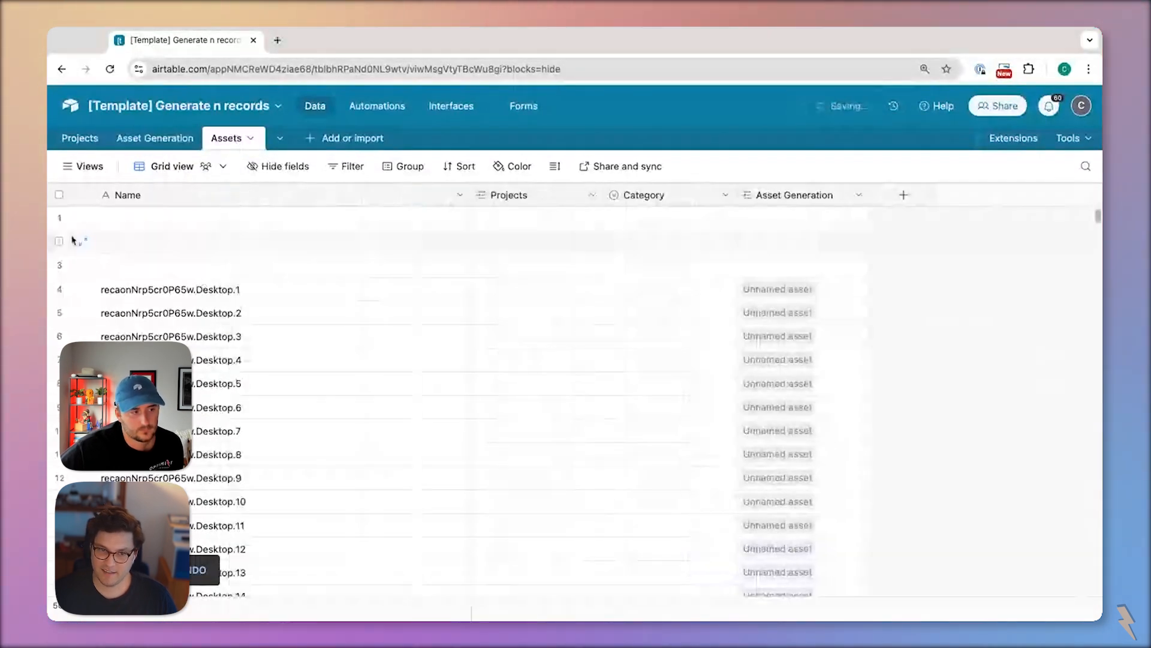
Delete the three blank records at the start of the Assets table
{"action": "left_click", "coordinate": [60, 218]}
{"action": "left_click", "coordinate": [62, 241]}
{"action": "right_click", "coordinate": [62, 243]}
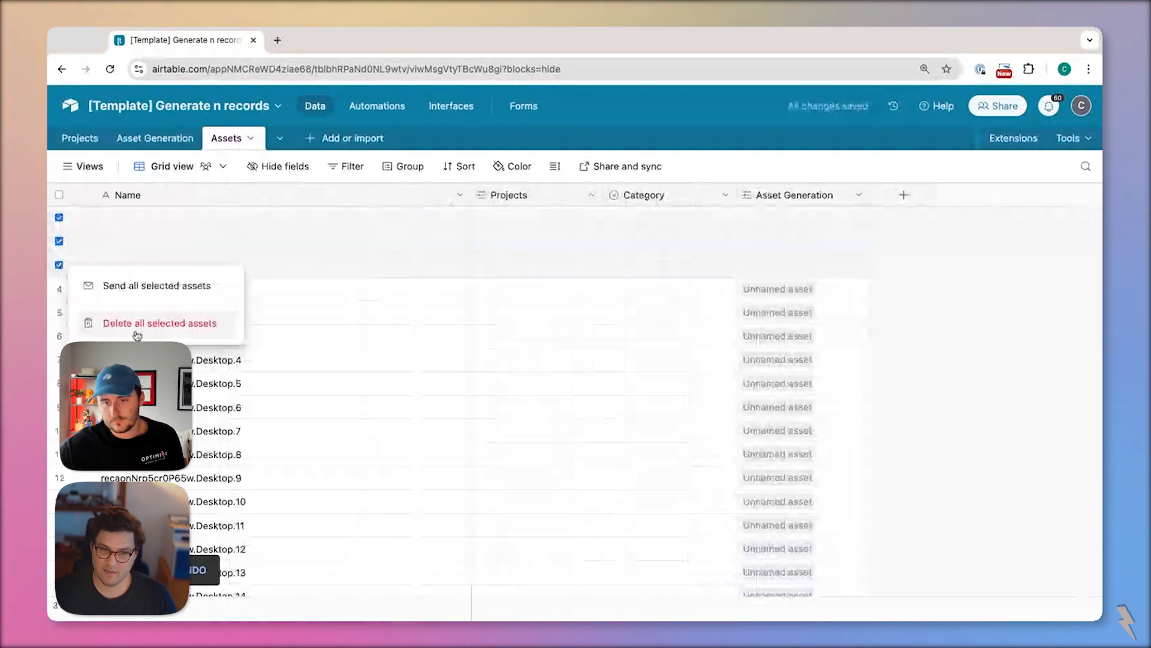
{"action": "left_click", "coordinate": [133, 324]}
Examine the generated Desktop records in Assets against the third Asset Generation record's quantity
{"action": "scroll", "coordinate": [275, 324], "scroll_direction": "down", "scroll_amount": 8}
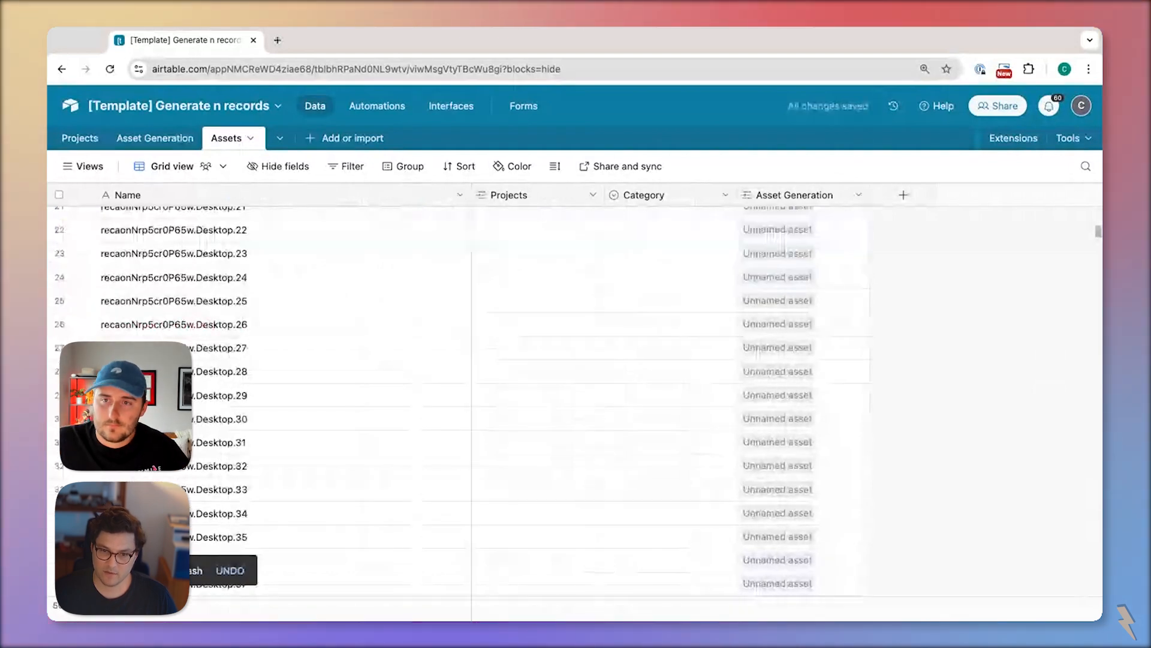
{"action": "scroll", "coordinate": [303, 440], "scroll_direction": "down", "scroll_amount": 10}
{"action": "scroll", "coordinate": [303, 440], "scroll_direction": "down", "scroll_amount": 20}
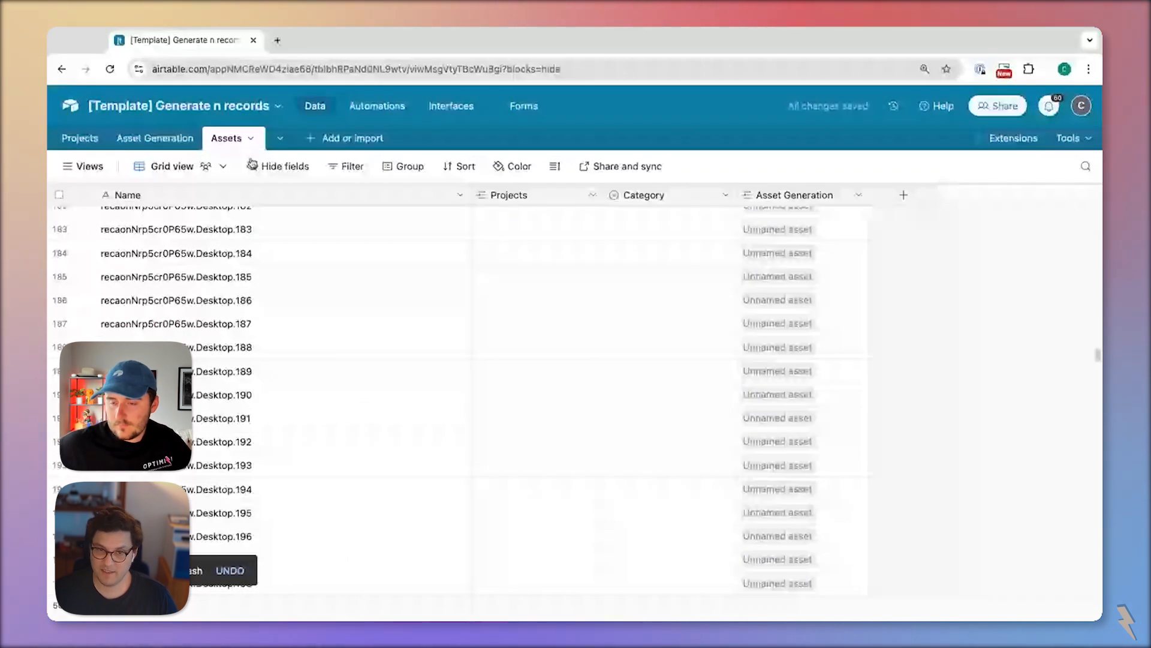
{"action": "left_click", "coordinate": [155, 138]}
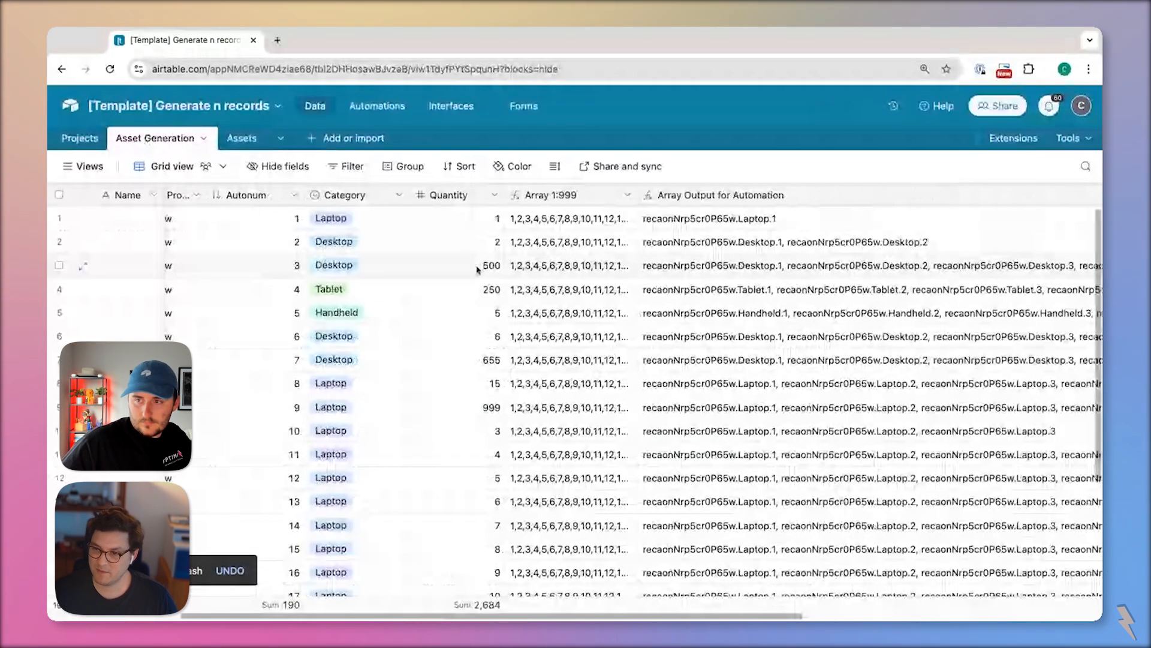
{"action": "left_click", "coordinate": [478, 268]}
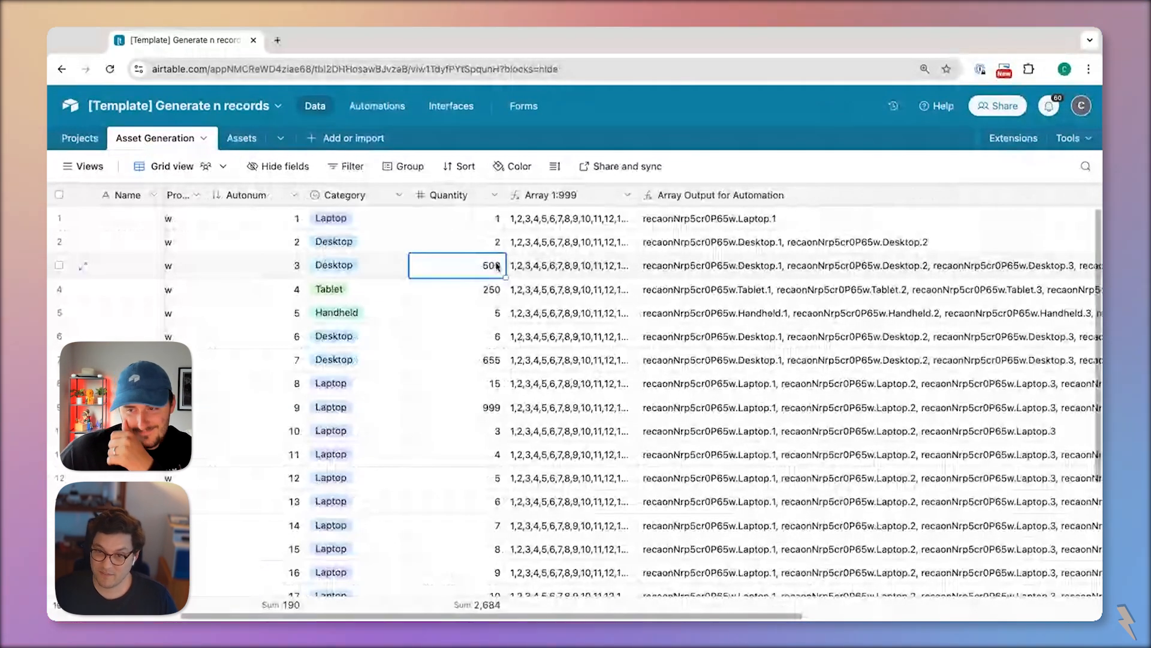
{"action": "left_click", "coordinate": [237, 140]}
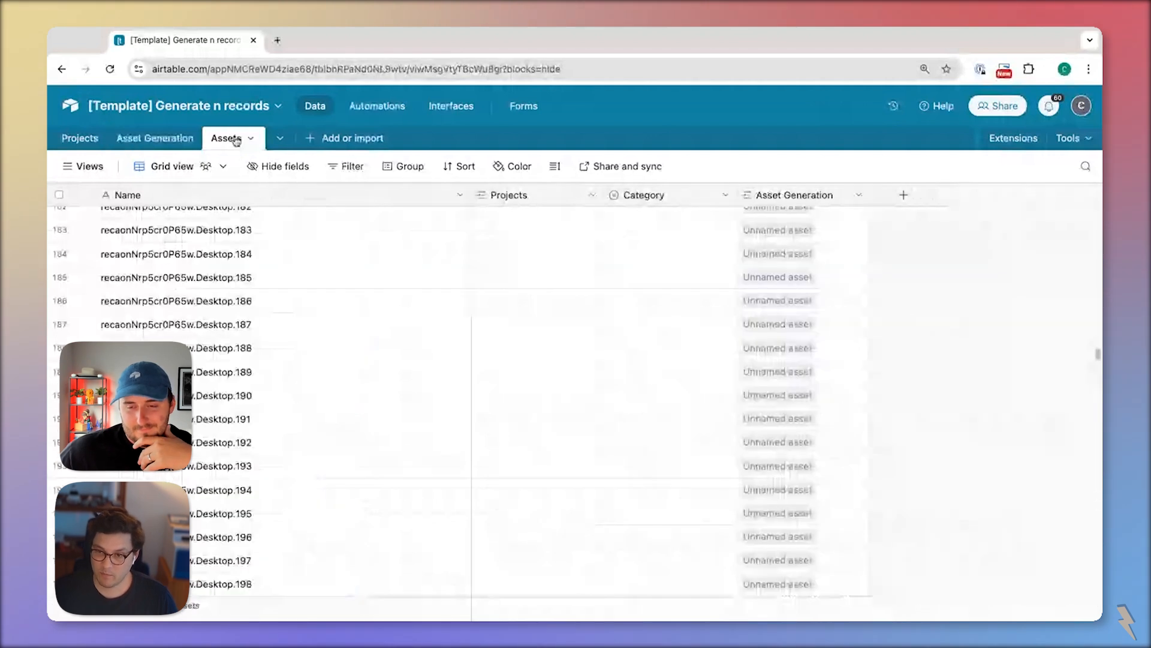
{"action": "scroll", "coordinate": [233, 264], "scroll_direction": "down", "scroll_amount": 10}
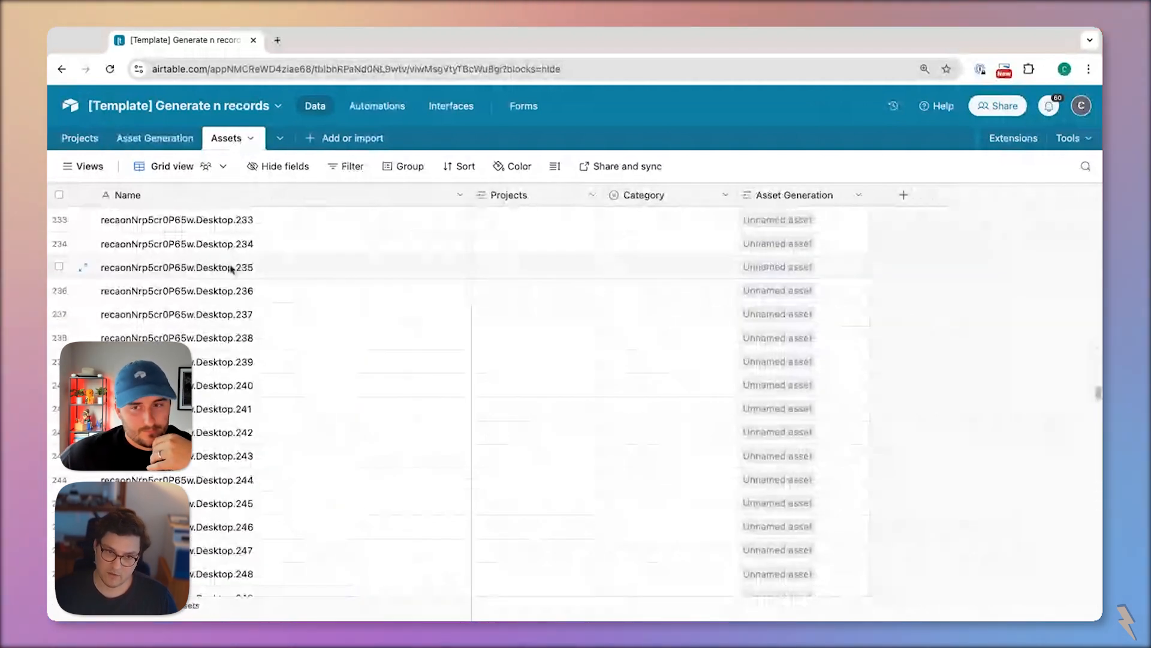
Select all records in the Assets table and delete them
{"action": "left_click", "coordinate": [59, 194]}
{"action": "right_click", "coordinate": [76, 316]}
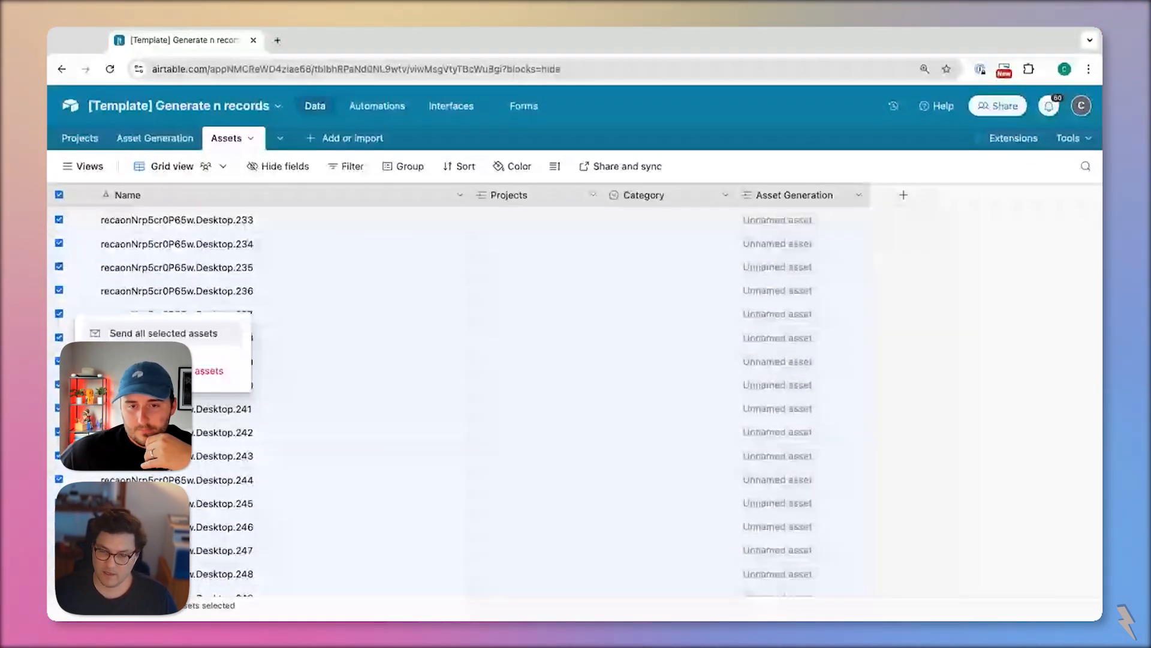
{"action": "left_click", "coordinate": [210, 371]}
{"action": "left_click", "coordinate": [710, 380]}
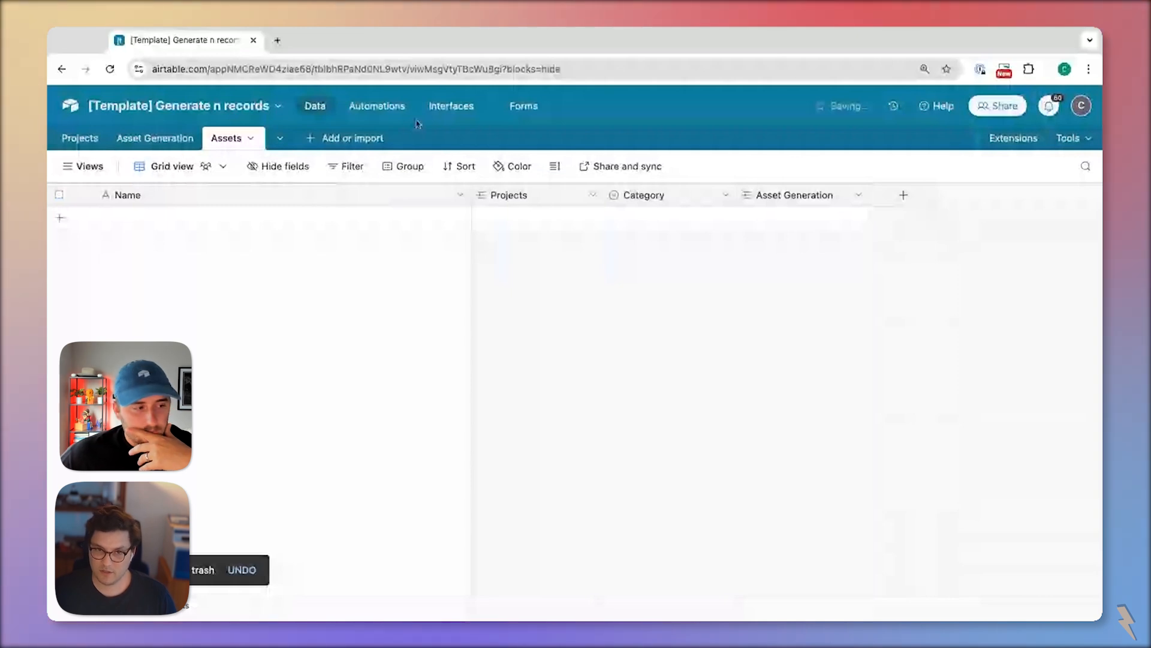
Start configuring an automation with the trigger type When record matches conditions
{"action": "left_click", "coordinate": [152, 138]}
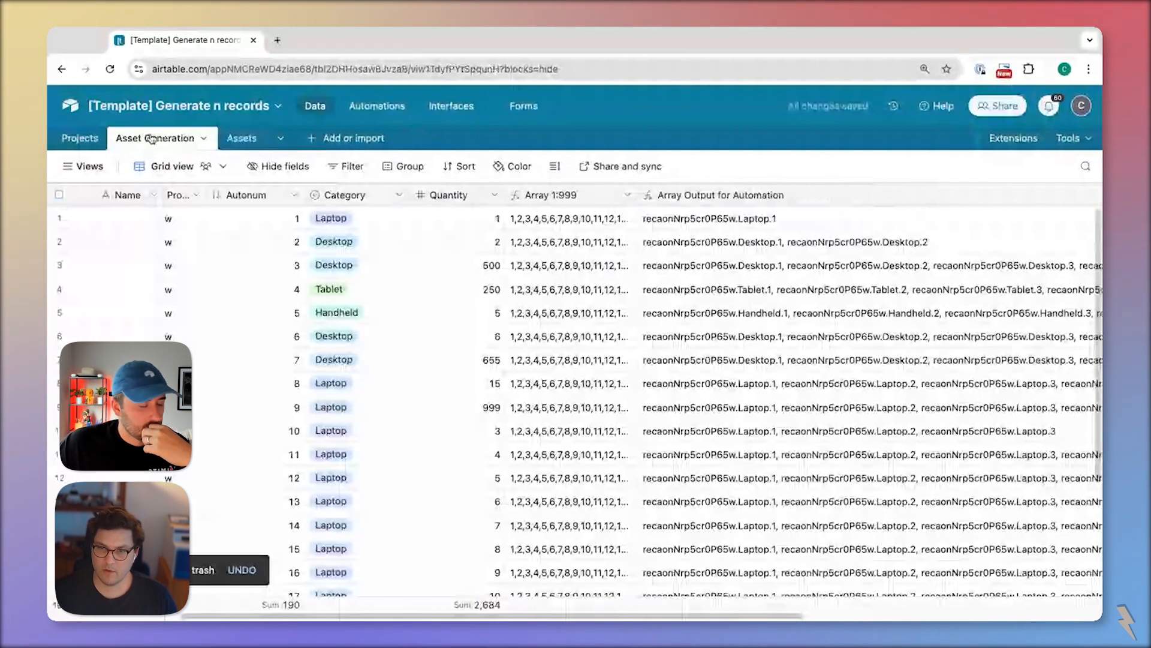
{"action": "left_click", "coordinate": [376, 106]}
{"action": "left_click", "coordinate": [689, 320]}
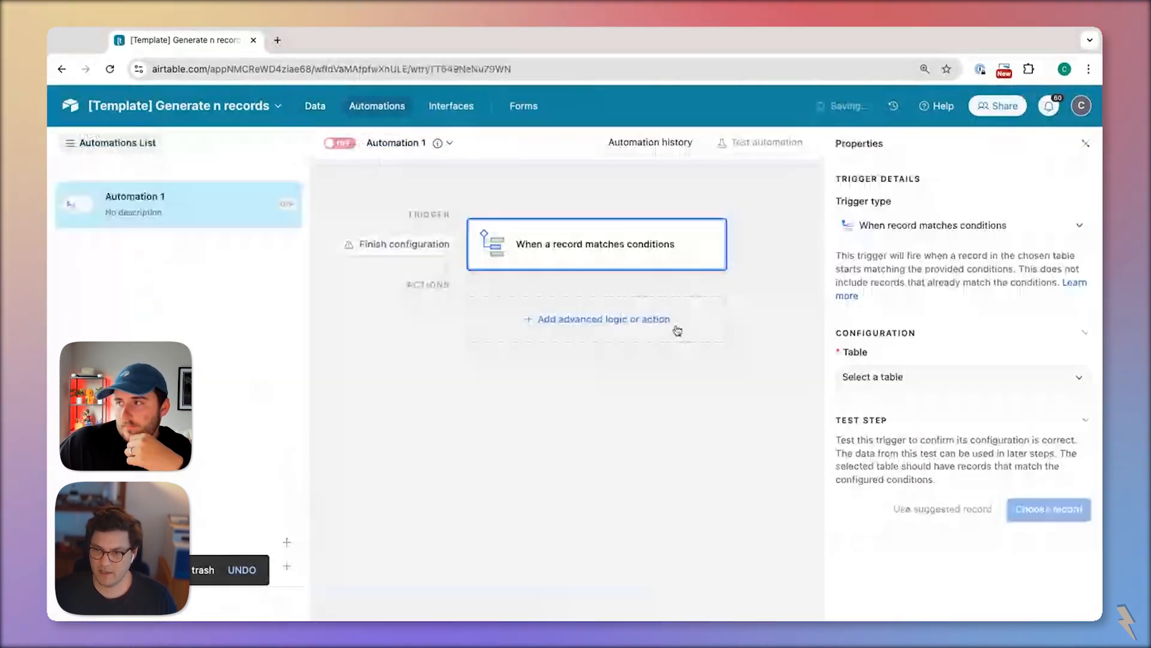
Set the trigger's table to Asset Generation and add the condition Quantity > 0
{"action": "left_click", "coordinate": [898, 378]}
{"action": "left_click", "coordinate": [880, 454]}
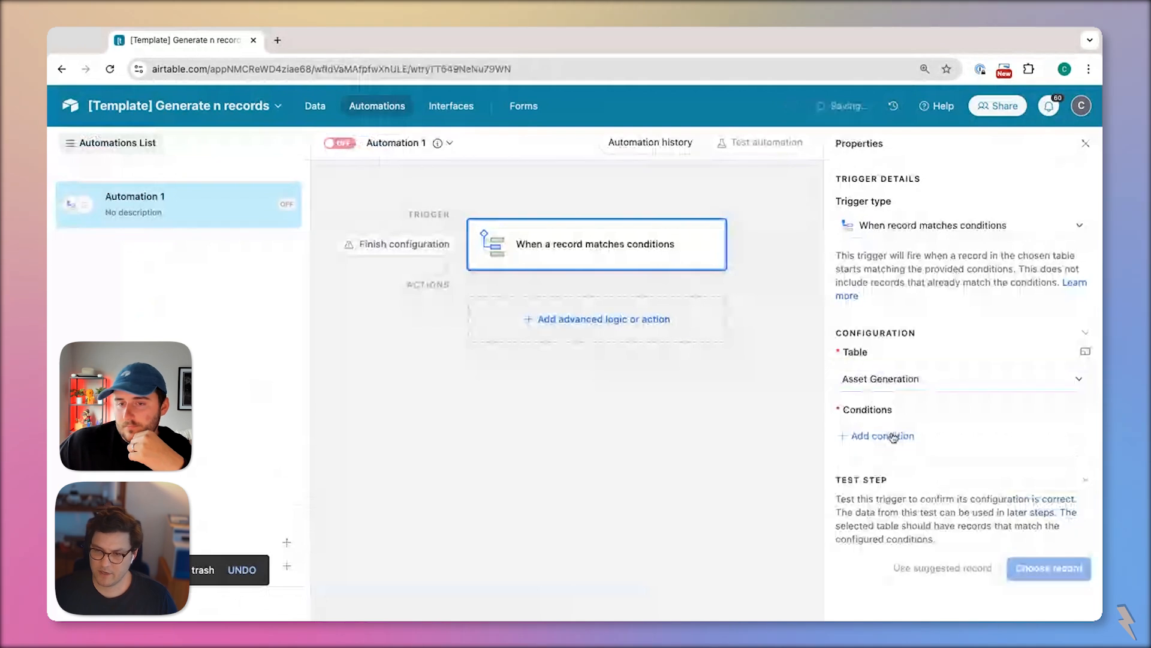
{"action": "left_click", "coordinate": [893, 437]}
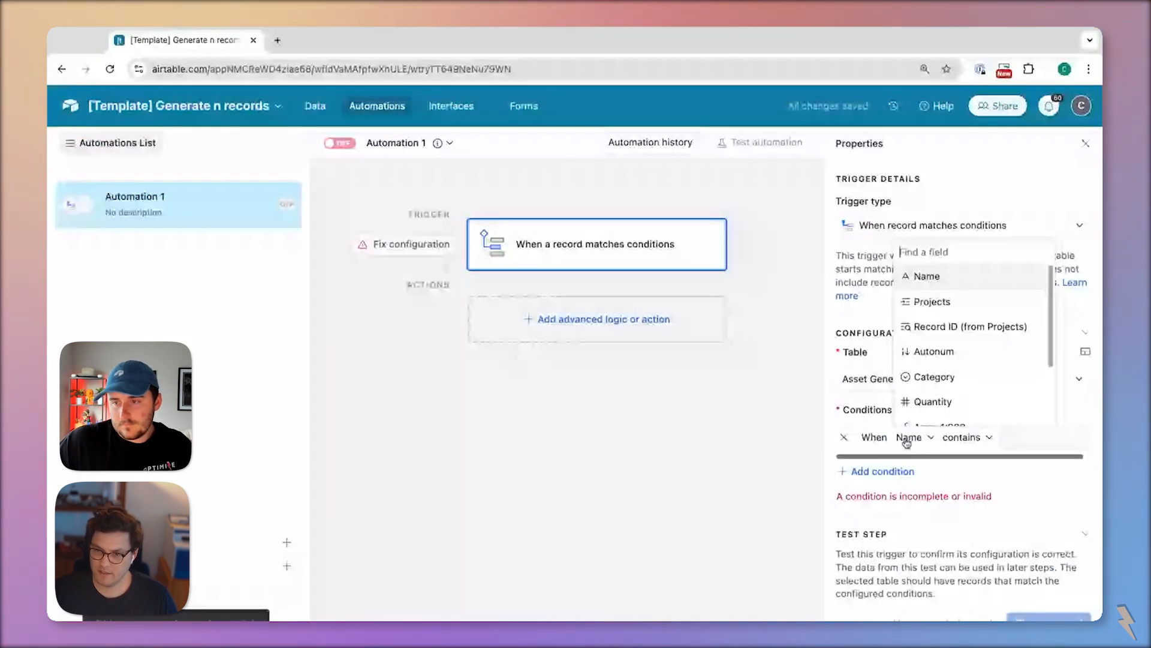
{"action": "left_click", "coordinate": [934, 402]}
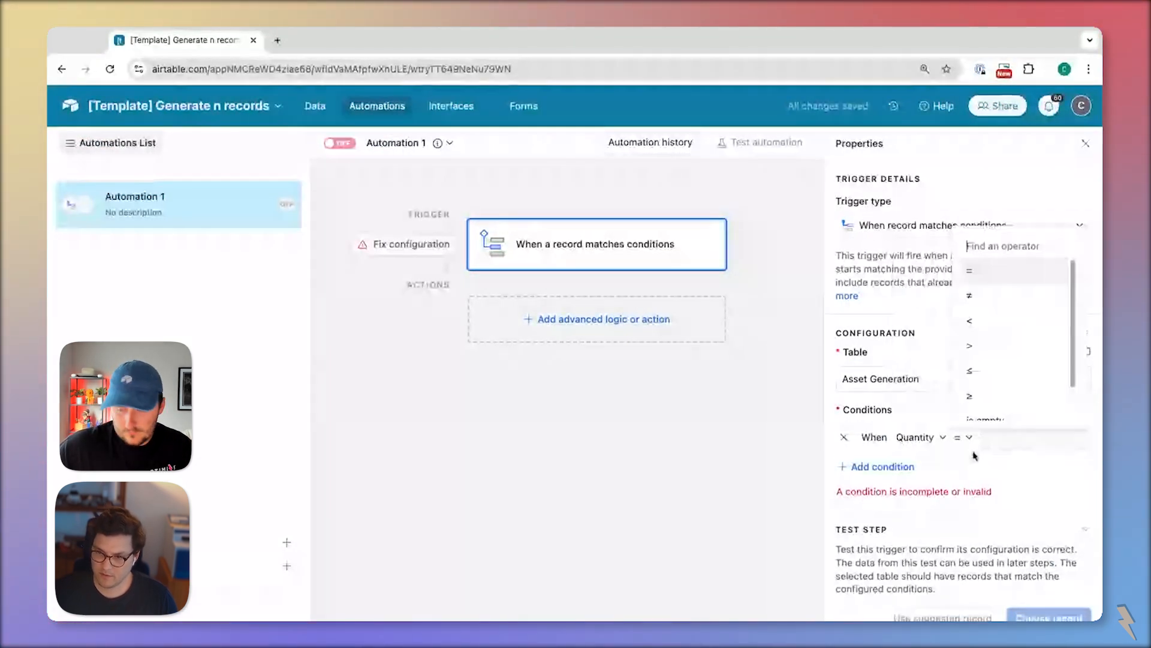
{"action": "left_click", "coordinate": [1007, 346]}
{"action": "left_click", "coordinate": [1007, 437]}
{"action": "type", "text": "0"}
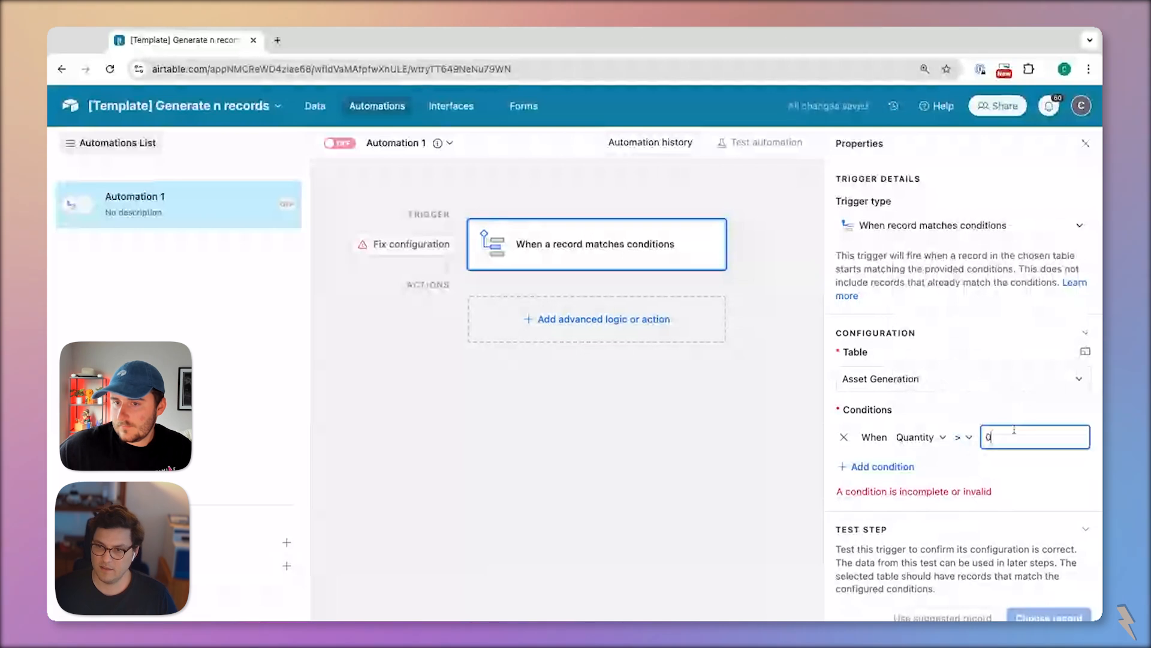
Add a second trigger condition requiring the Assets field to be empty
{"action": "left_click", "coordinate": [858, 467]}
{"action": "left_click", "coordinate": [914, 465]}
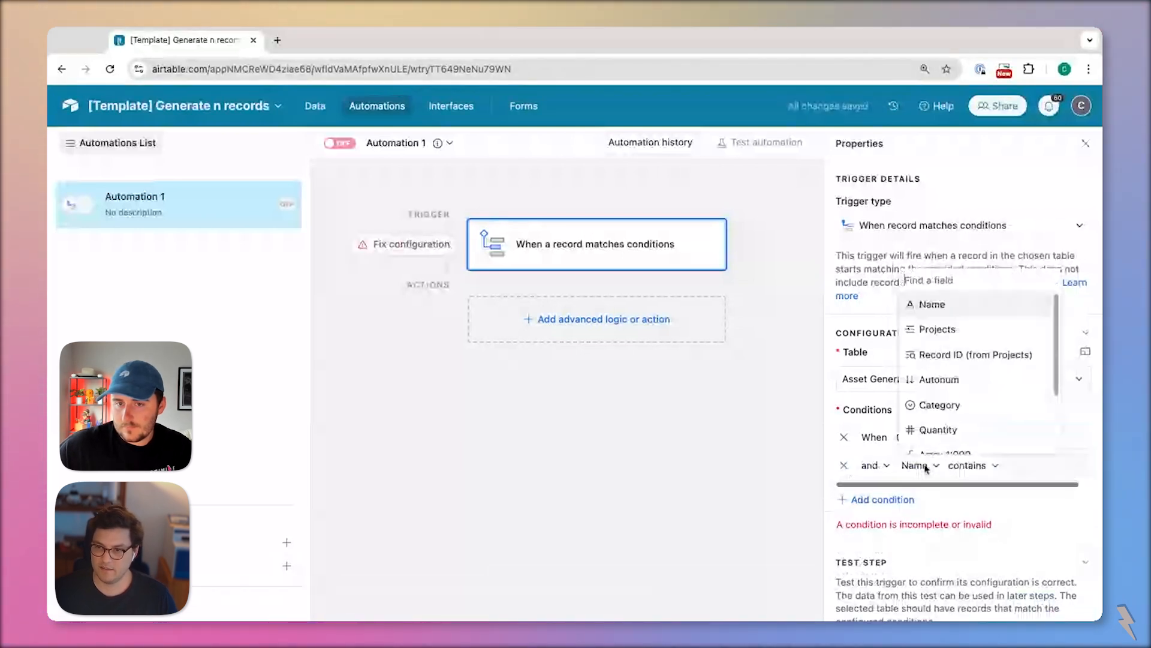
{"action": "scroll", "coordinate": [967, 431], "scroll_direction": "down", "scroll_amount": 2}
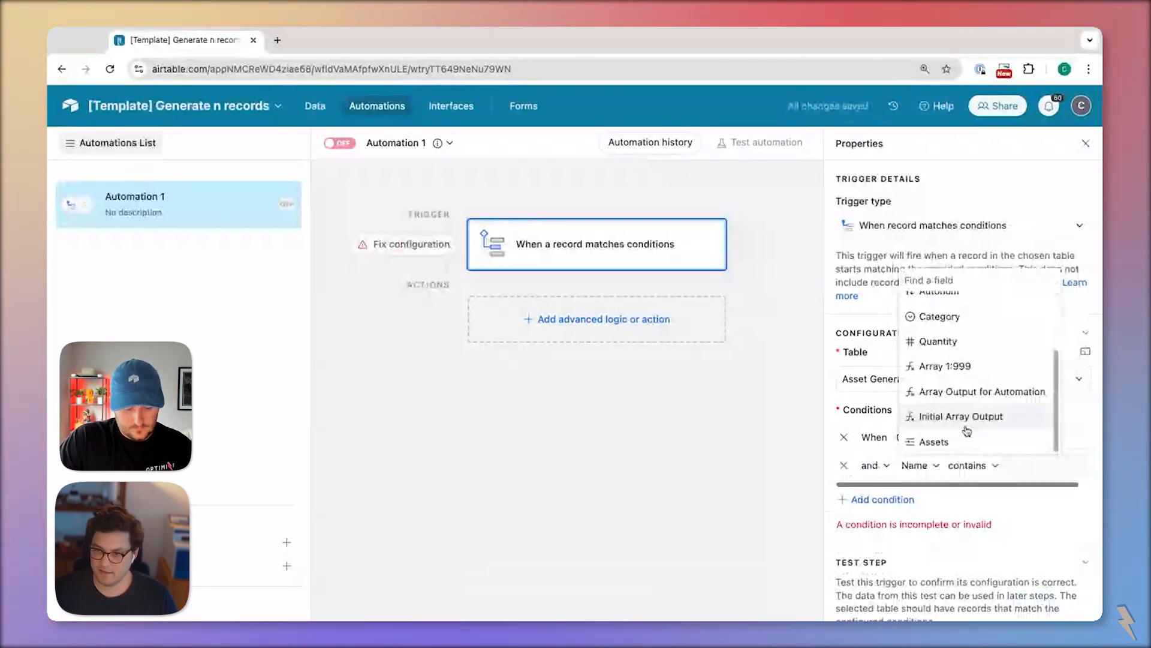
{"action": "left_click", "coordinate": [959, 441]}
{"action": "left_click", "coordinate": [980, 465]}
{"action": "left_click", "coordinate": [986, 445]}
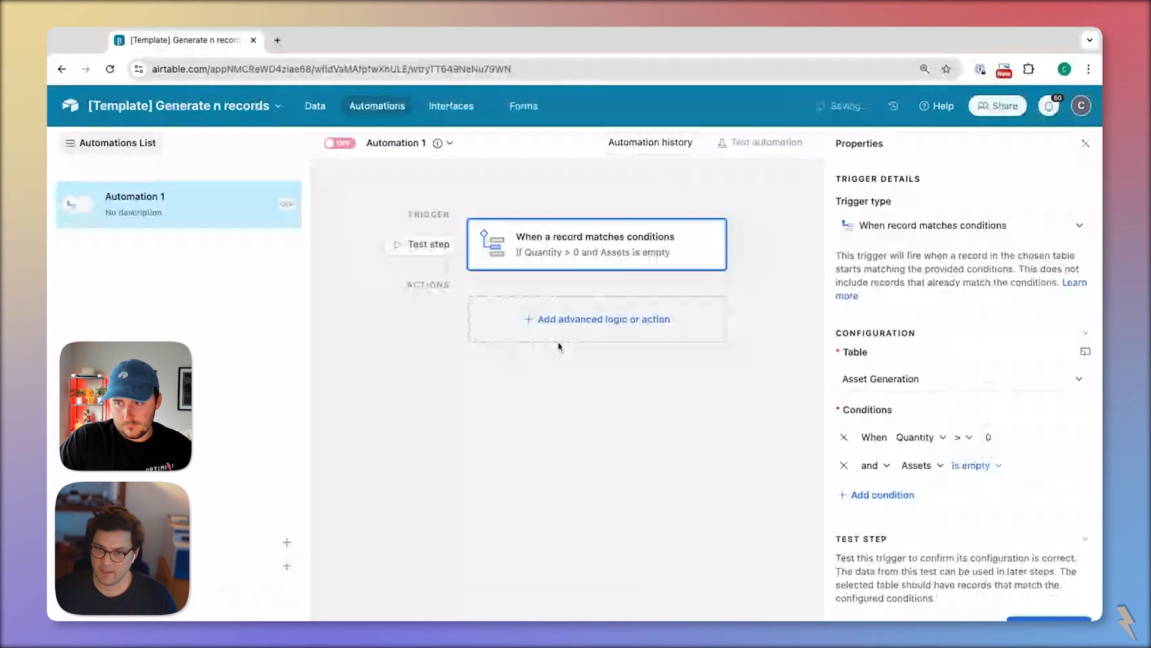
Add an Update record action on the Asset Generation table, using the trigger record's Airtable record ID as its Record ID
{"action": "left_click", "coordinate": [558, 342]}
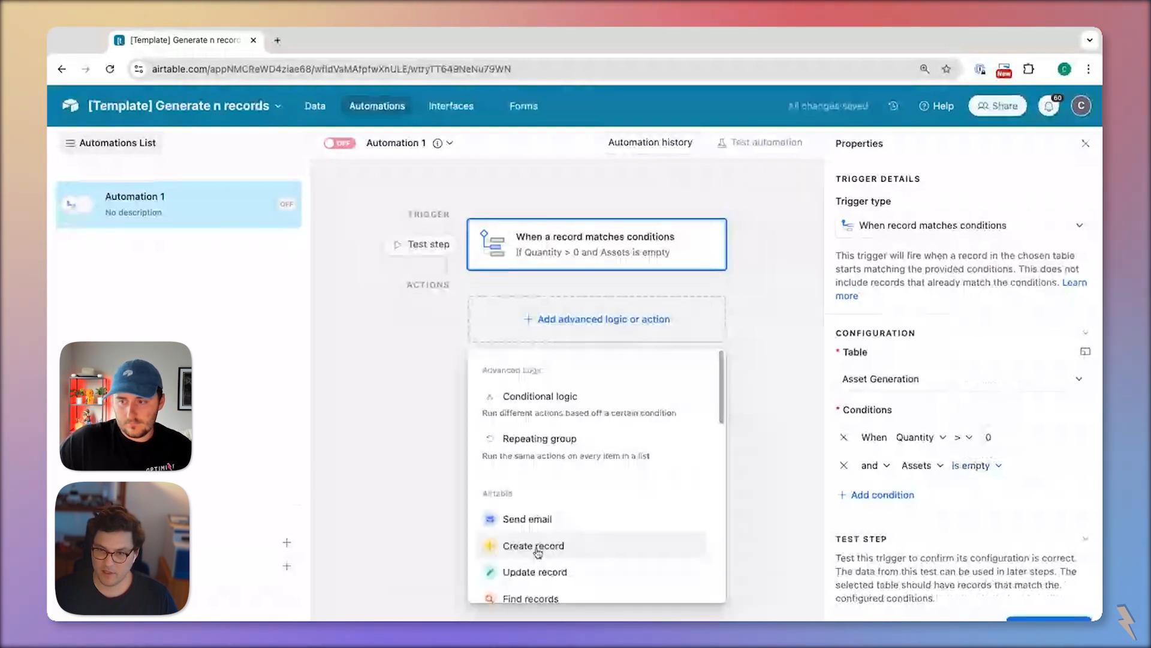
{"action": "left_click", "coordinate": [534, 571]}
{"action": "left_click", "coordinate": [903, 509]}
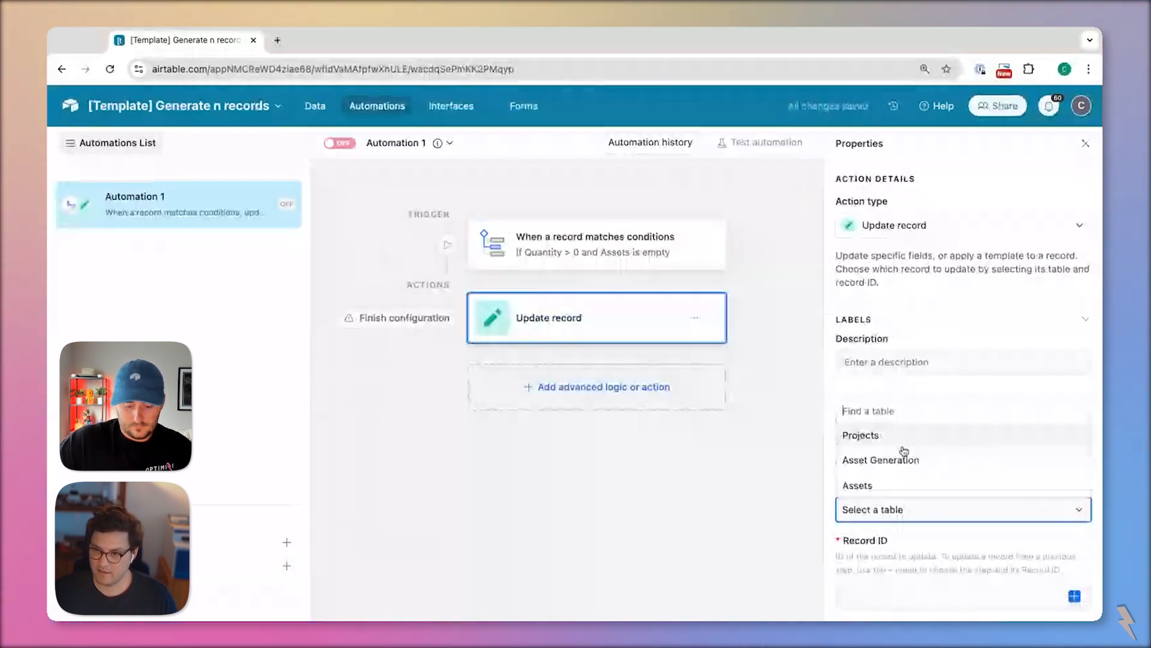
{"action": "left_click", "coordinate": [904, 457]}
{"action": "left_click", "coordinate": [964, 410]}
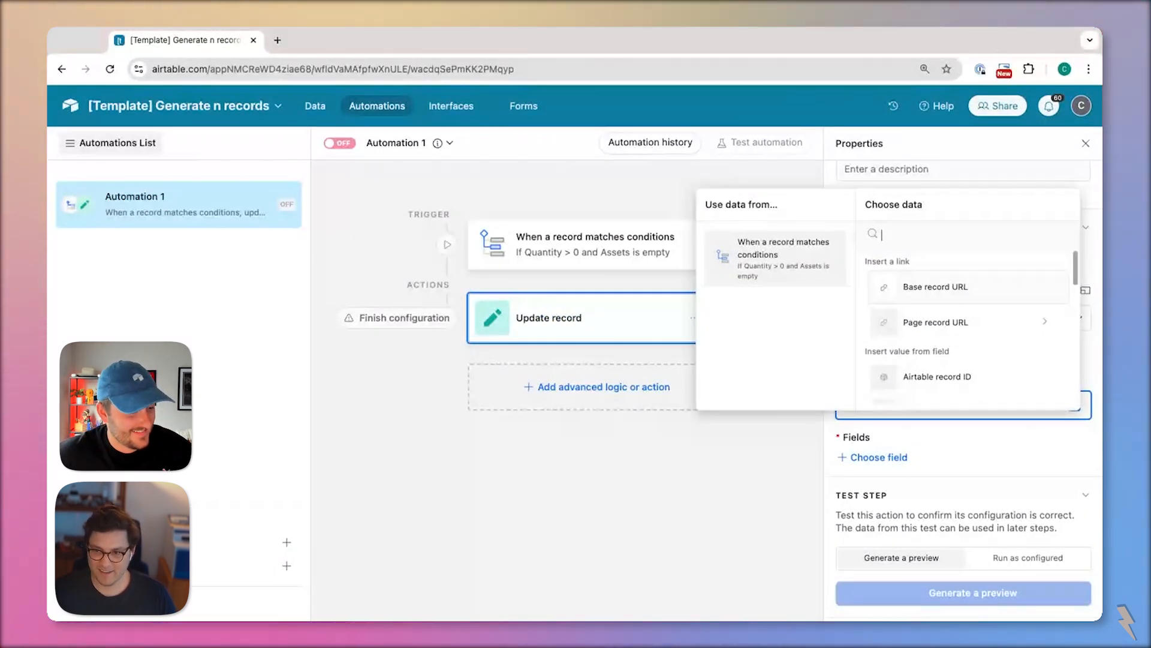
{"action": "left_click", "coordinate": [937, 377]}
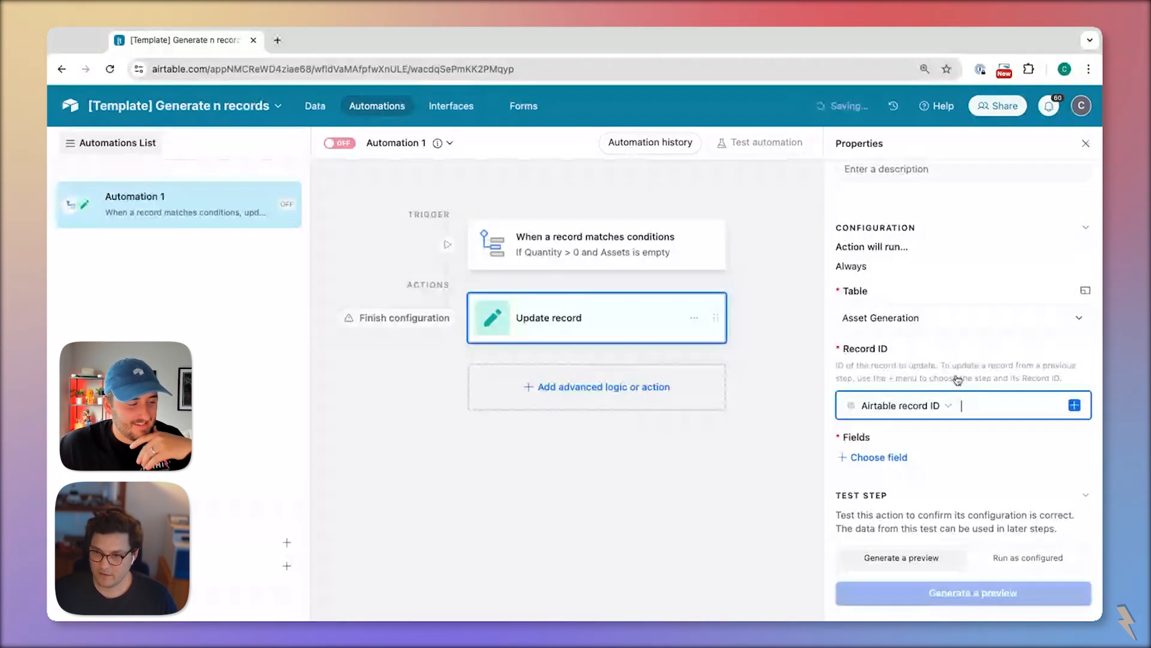
{"action": "left_click", "coordinate": [890, 445]}
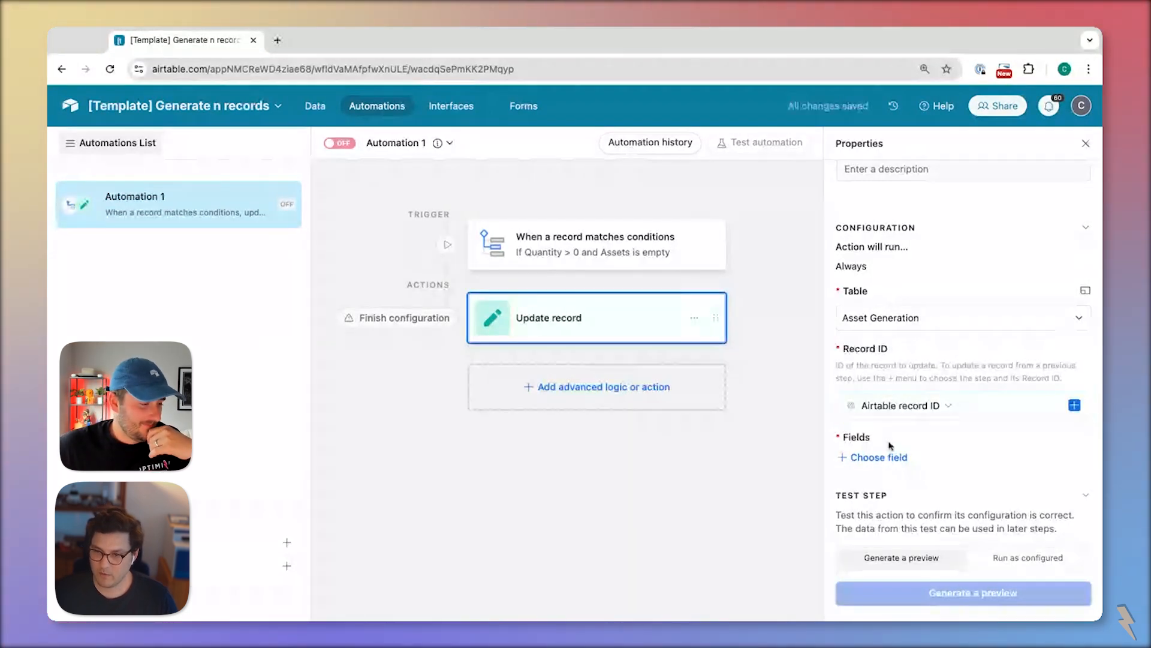
Add the Assets field to the update action and fill it with the trigger record's Array Output for Automation value
{"action": "left_click", "coordinate": [881, 456]}
{"action": "left_click", "coordinate": [903, 439]}
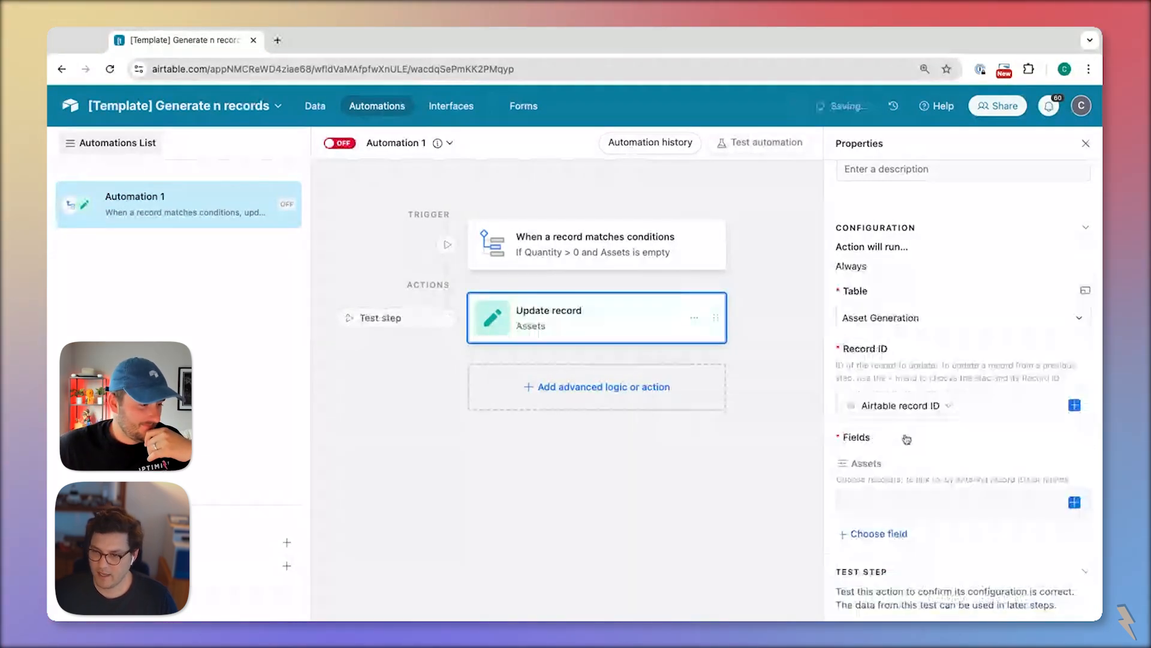
{"action": "left_click", "coordinate": [1075, 505]}
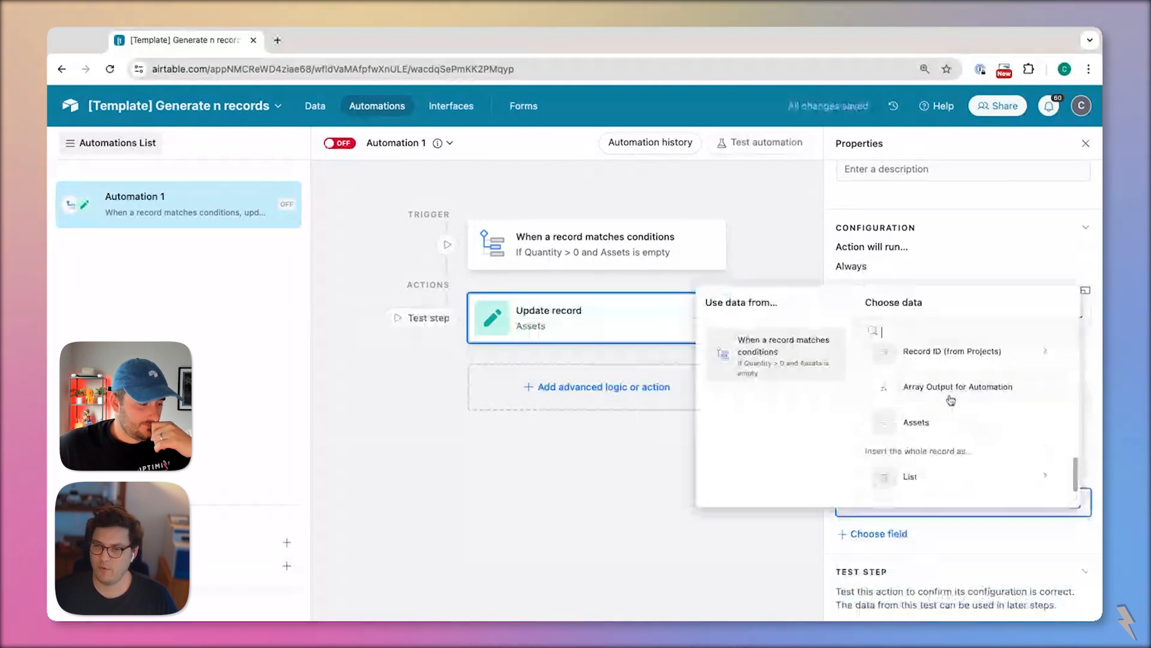
{"action": "left_click", "coordinate": [951, 387]}
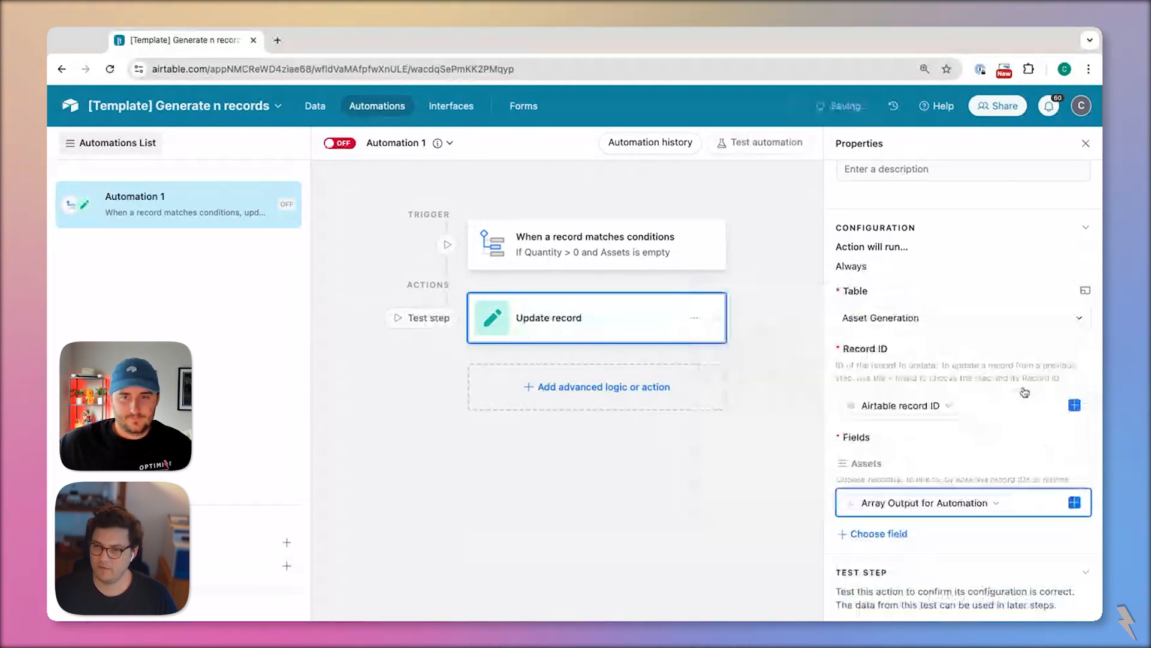
Rename the automation as Generate Assets from Asset Generation Table
{"action": "left_click", "coordinate": [396, 143]}
{"action": "type", "text": "Ge"}
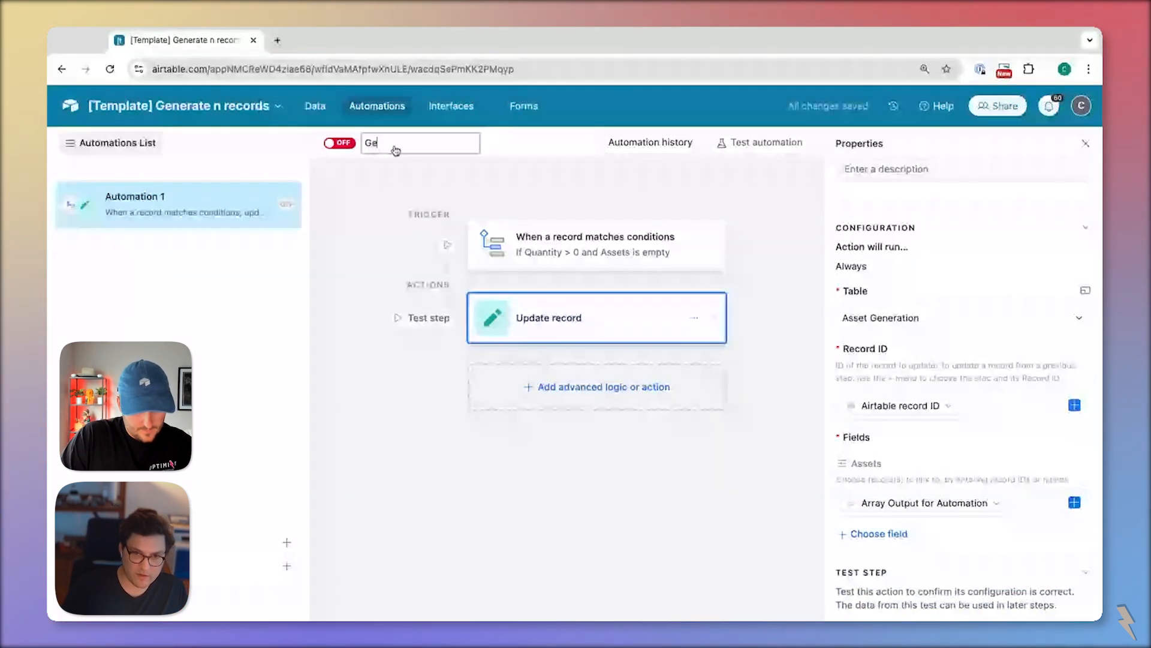
{"action": "type", "text": "nerate Asset"}
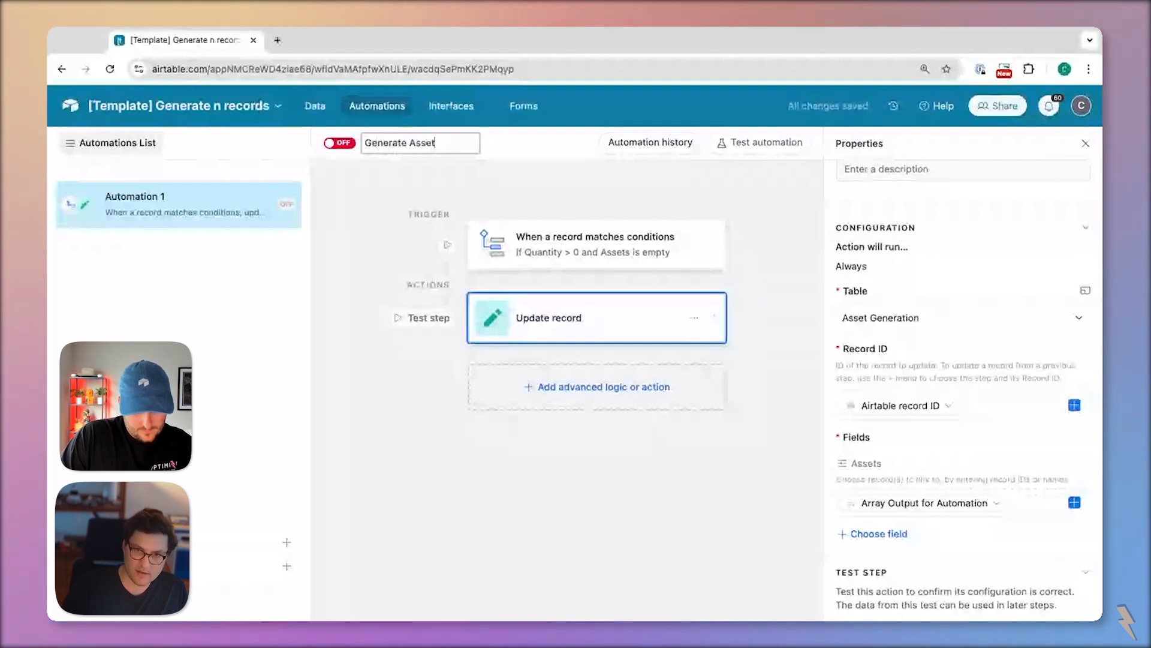
{"action": "type", "text": "s from Asset"}
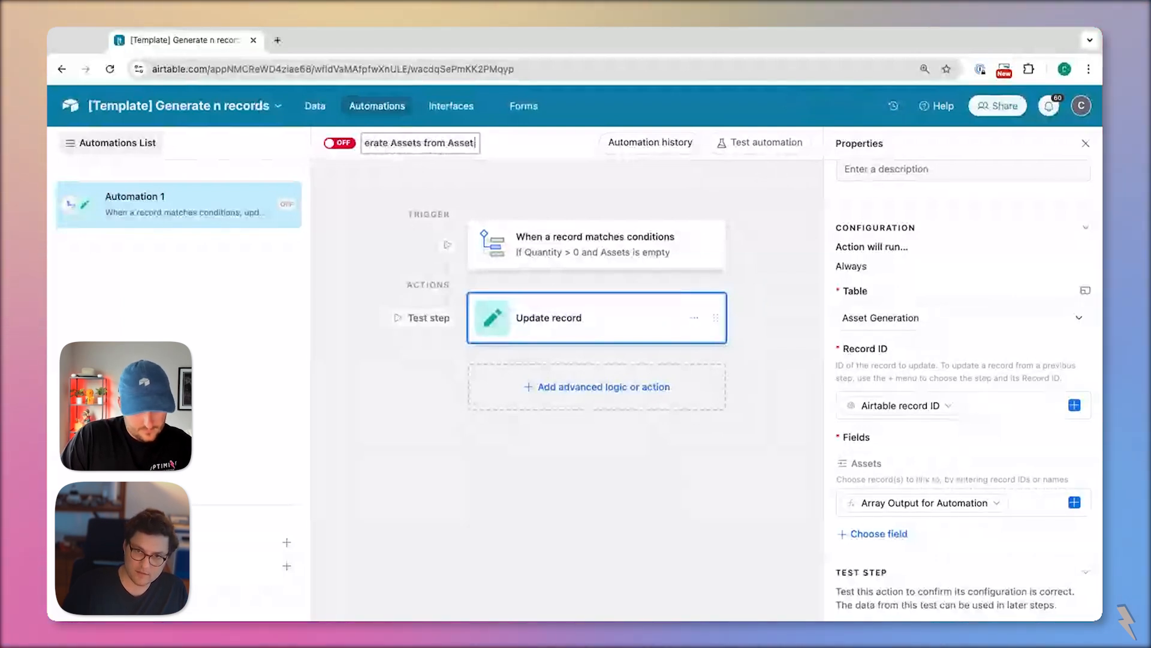
{"action": "type", "text": " Generation Table"}
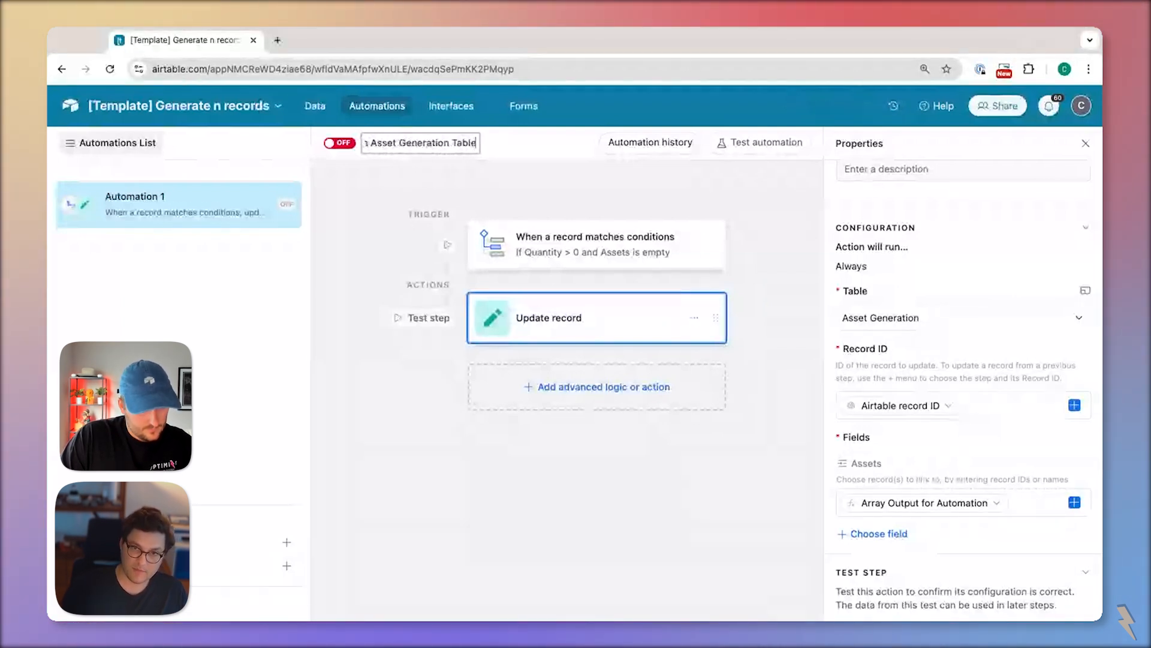
{"action": "key", "text": "Return"}
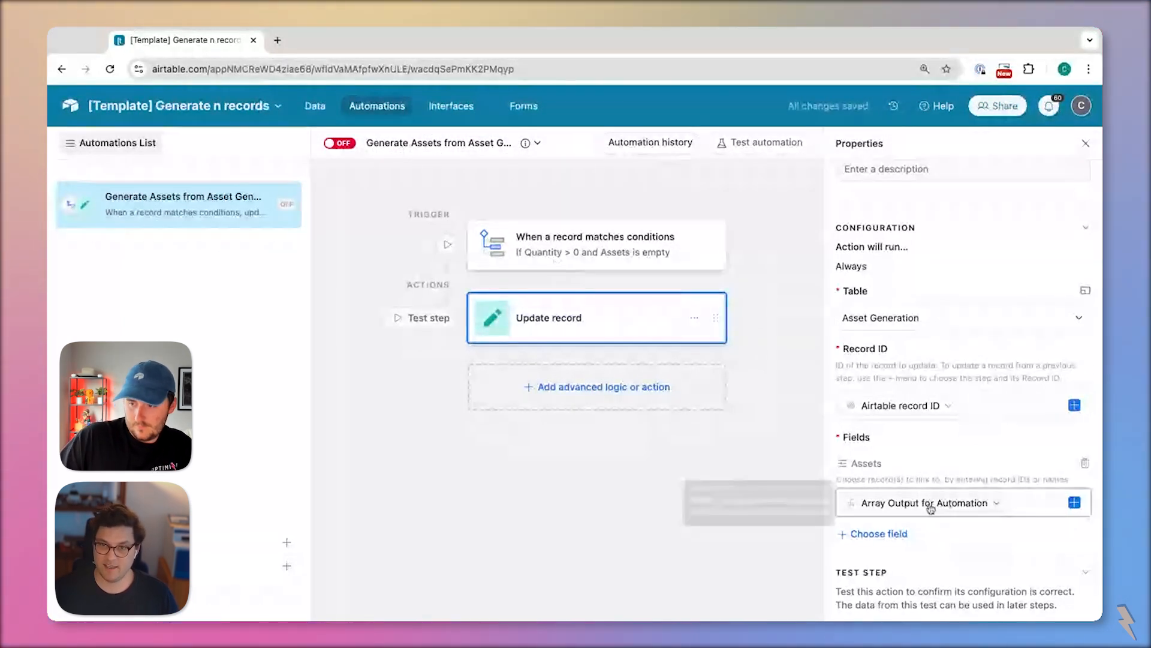
Test the automation live with the Project X Laptop record whose Autonum is 18
{"action": "left_click", "coordinate": [760, 142]}
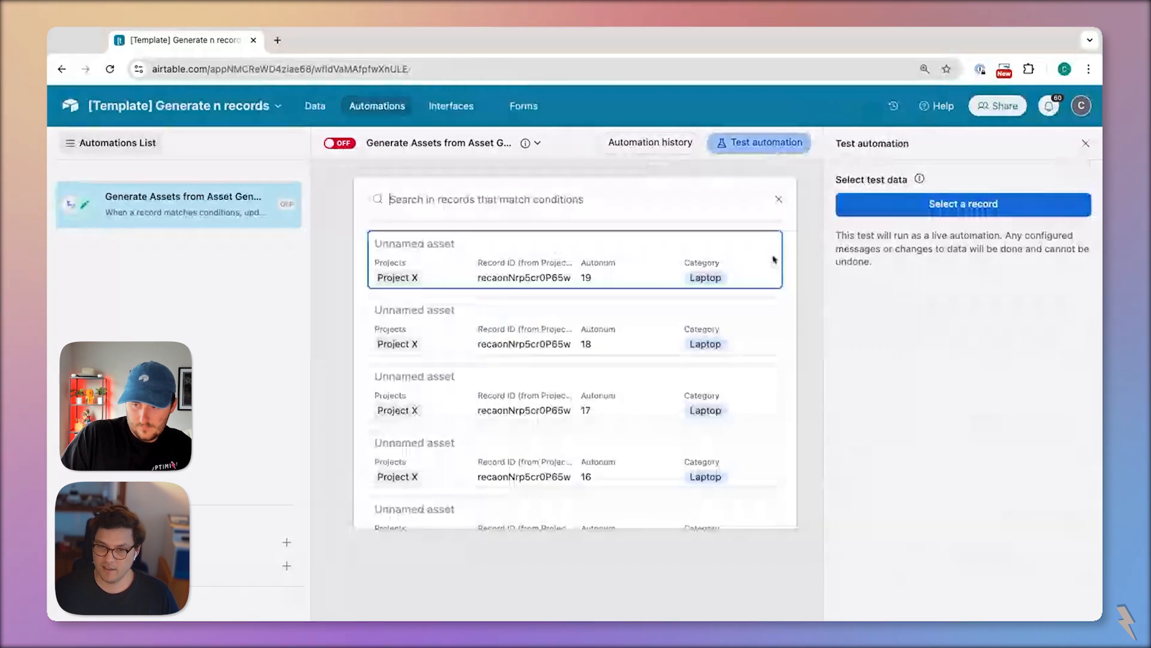
{"action": "left_click", "coordinate": [604, 328]}
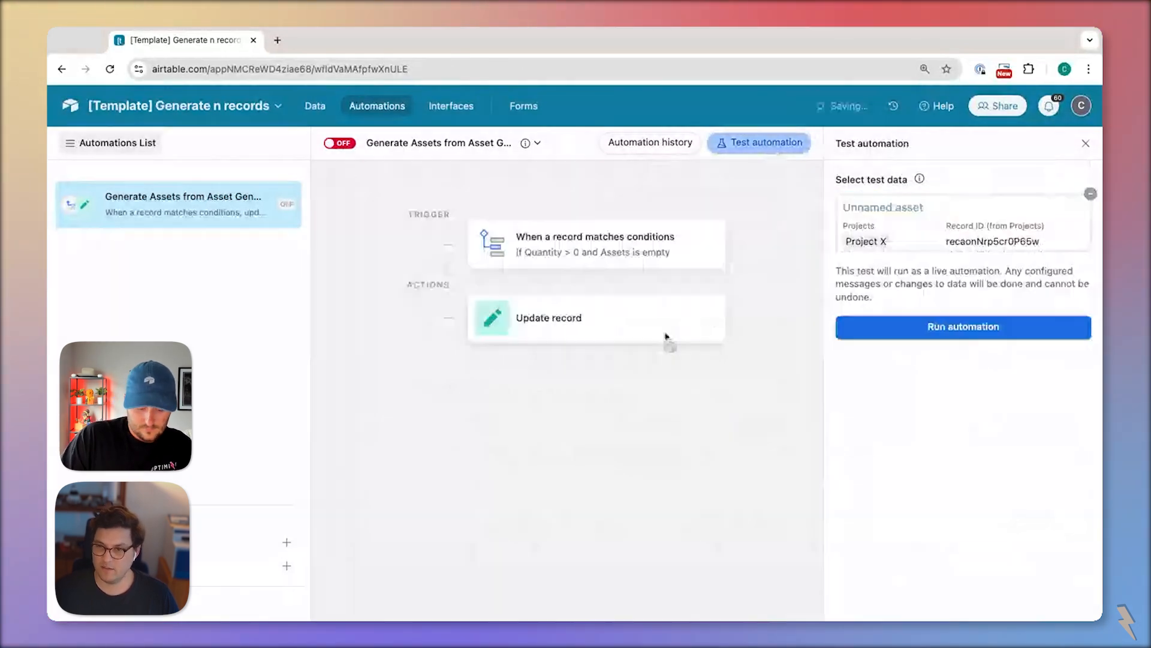
{"action": "left_click", "coordinate": [971, 328]}
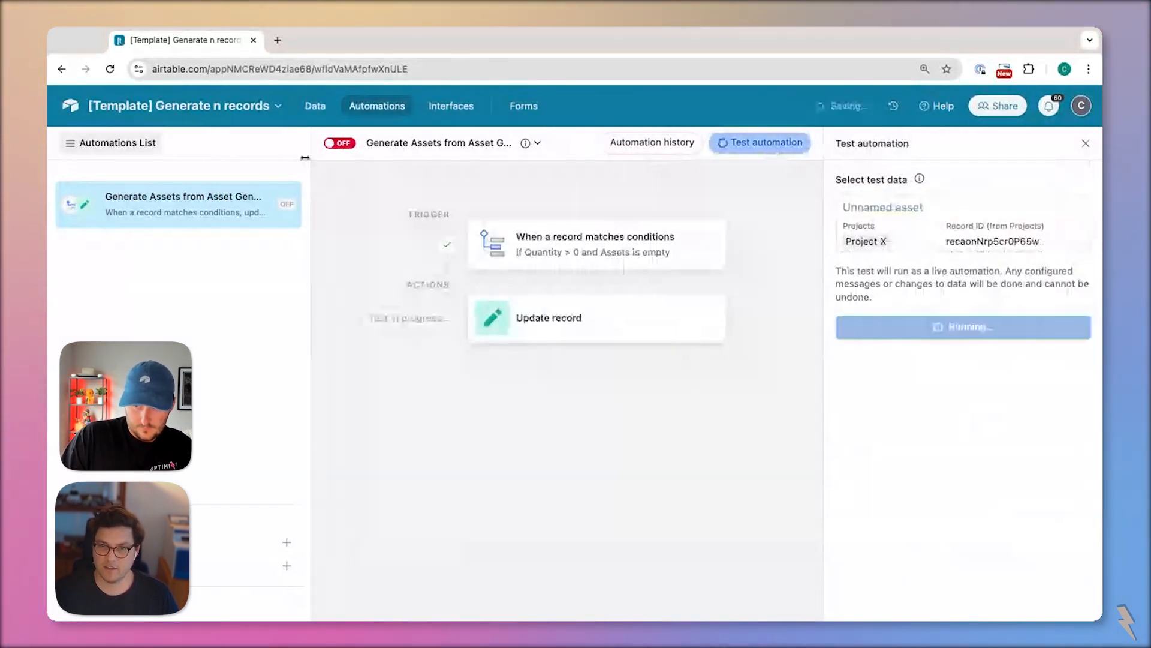
Open the base's data in a separate browser tab and examine the generated Laptop records in the Assets table
{"action": "left_click", "coordinate": [320, 108], "text": "super"}
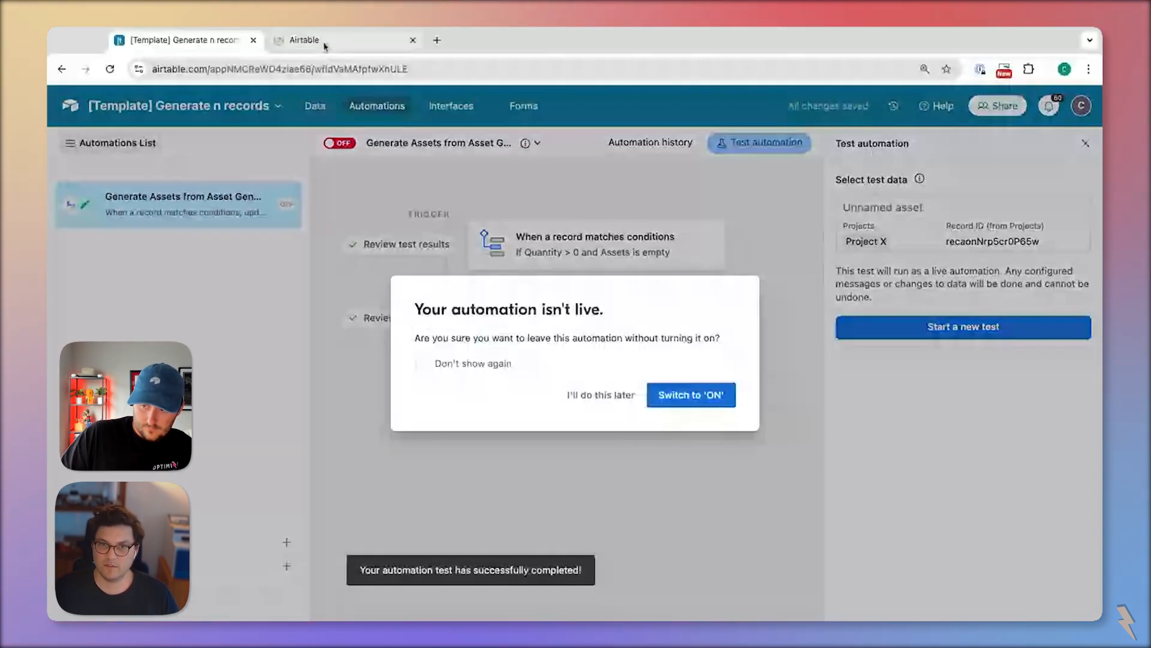
{"action": "left_click", "coordinate": [322, 41]}
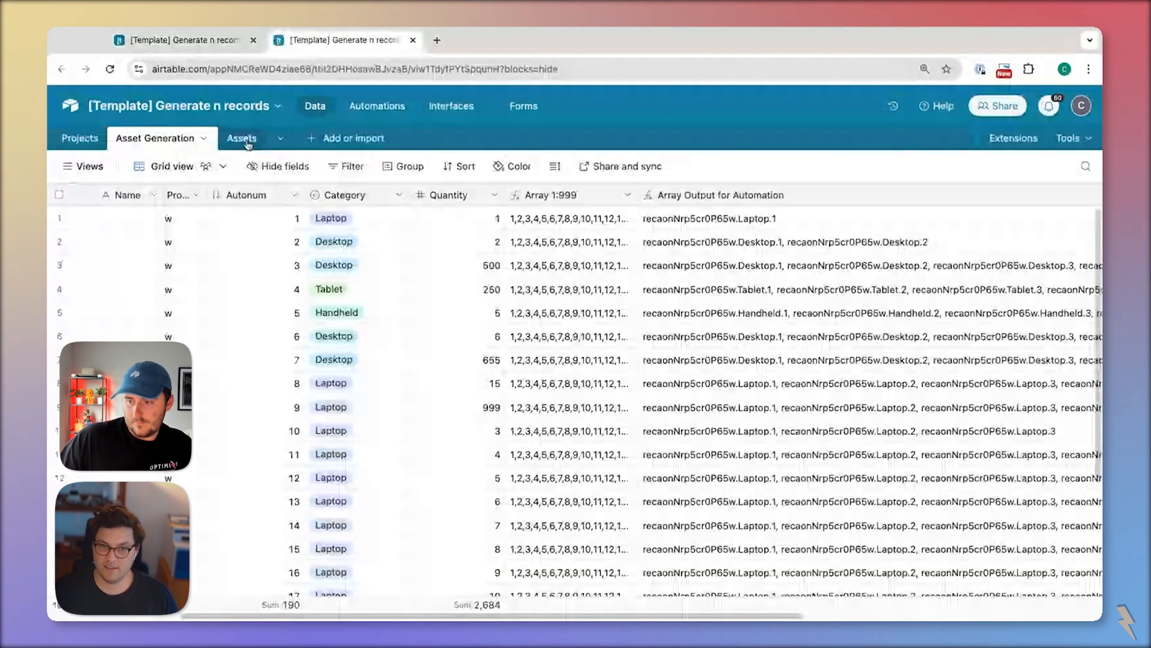
{"action": "left_click", "coordinate": [241, 139]}
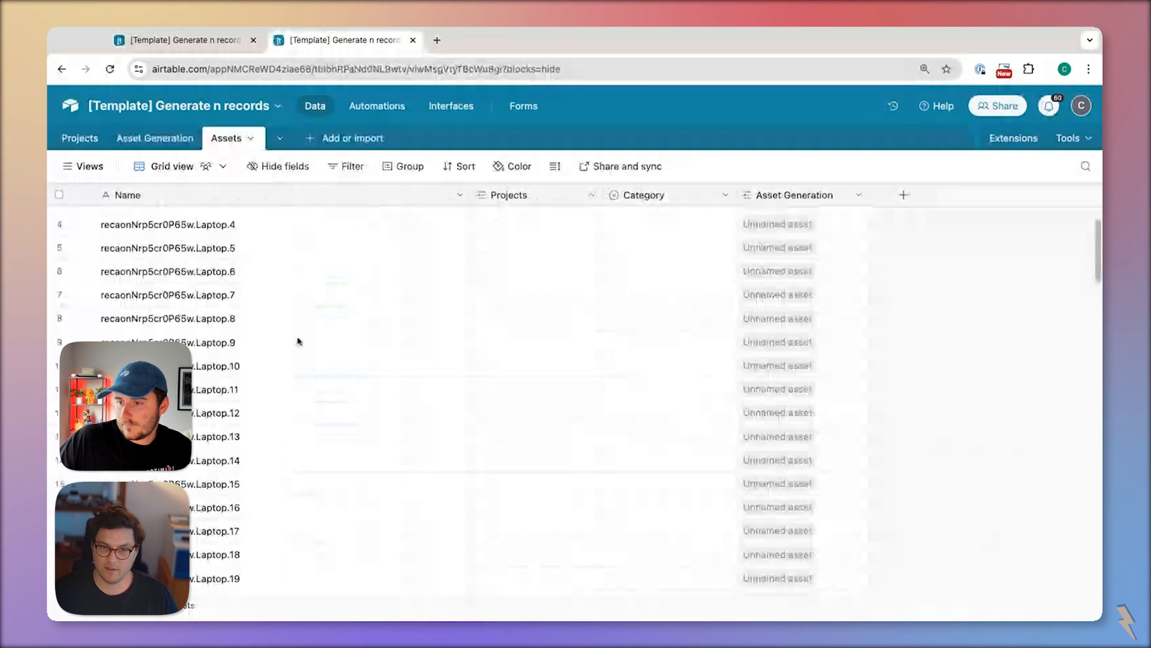
{"action": "scroll", "coordinate": [298, 341], "scroll_direction": "down", "scroll_amount": 20}
Check the Quantity and linked Assets of record 18 in the Asset Generation table
{"action": "left_click", "coordinate": [156, 138]}
{"action": "scroll", "coordinate": [379, 438], "scroll_direction": "down", "scroll_amount": 3}
{"action": "scroll", "coordinate": [378, 438], "scroll_direction": "right", "scroll_amount": 2}
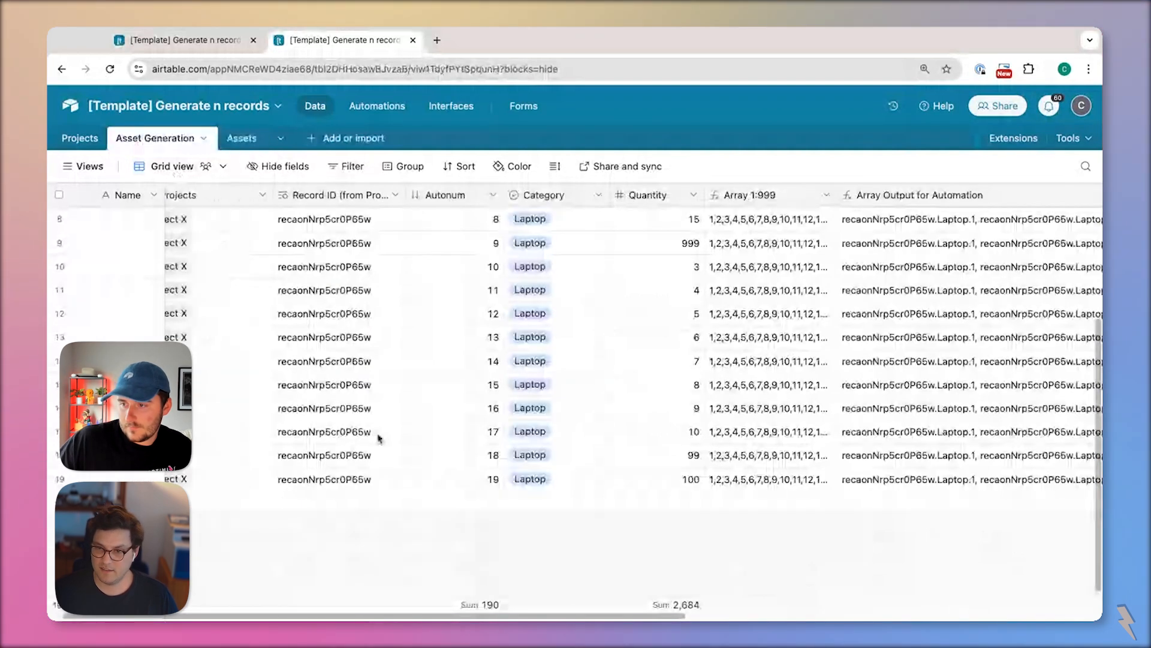
{"action": "scroll", "coordinate": [379, 439], "scroll_direction": "up", "scroll_amount": 2}
{"action": "scroll", "coordinate": [379, 439], "scroll_direction": "left", "scroll_amount": 1}
{"action": "left_click", "coordinate": [716, 541]}
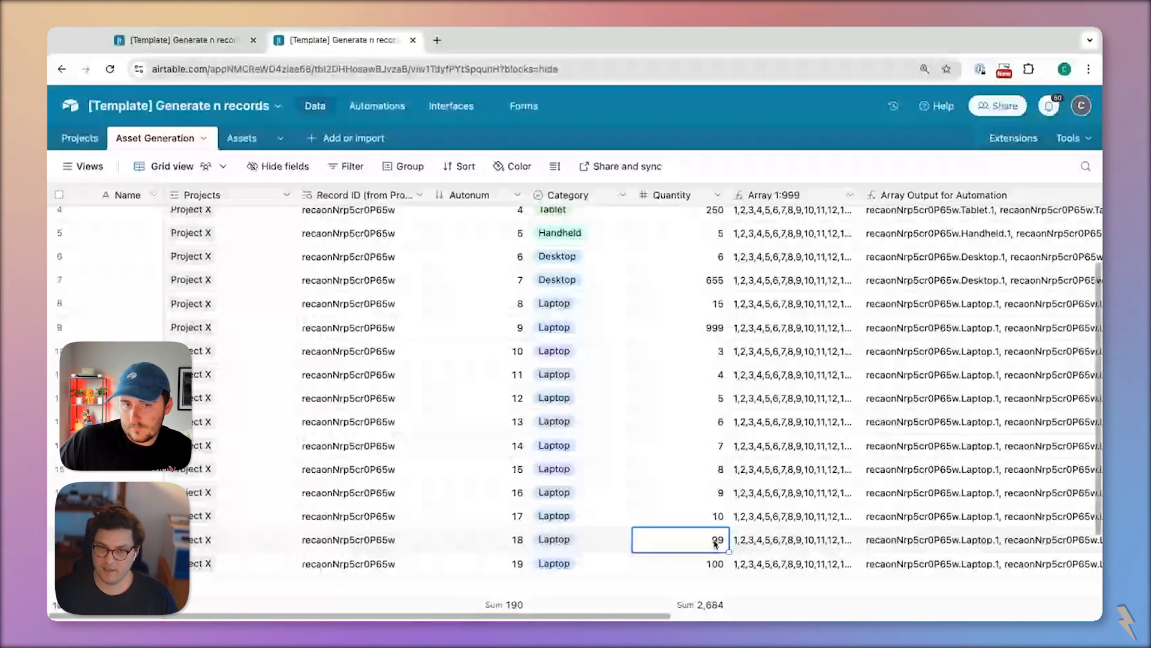
{"action": "scroll", "coordinate": [958, 538], "scroll_direction": "right", "scroll_amount": 10}
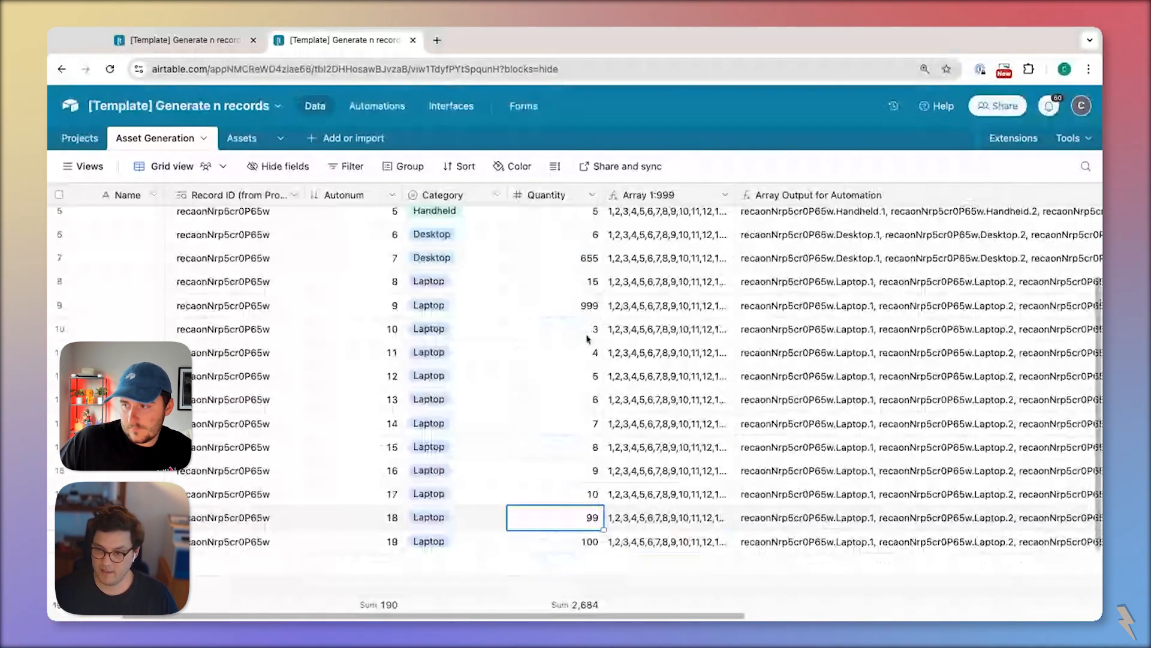
{"action": "left_click", "coordinate": [958, 514]}
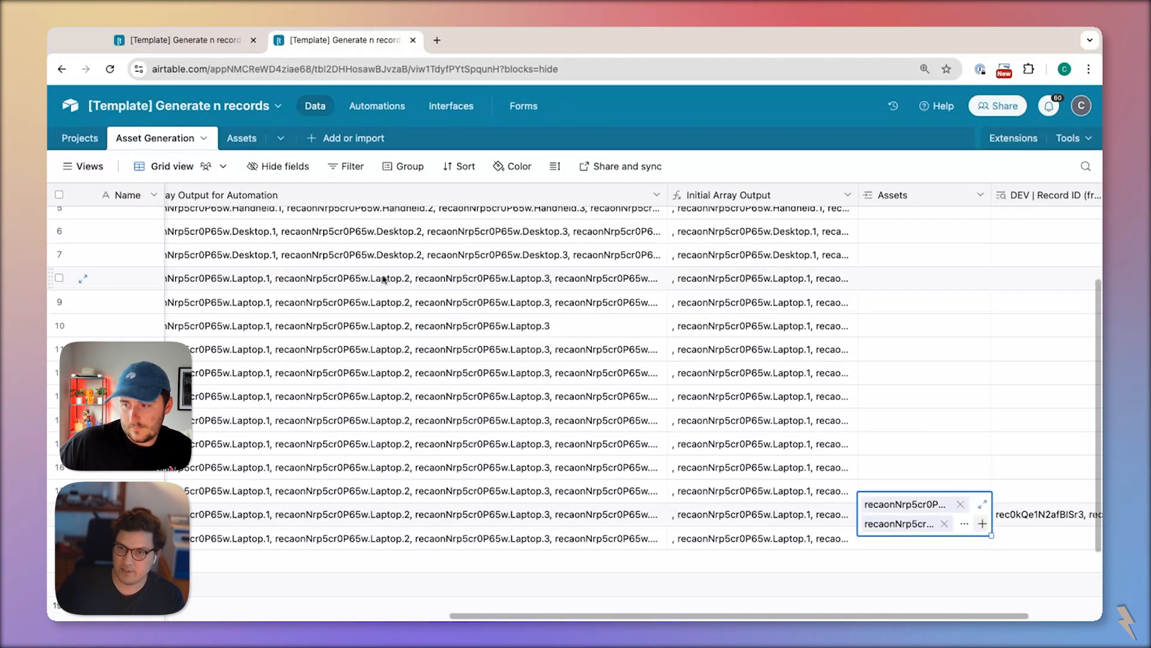
Return to the Assets table and inspect the Name, Projects and Category cells of the generated Laptop records
{"action": "left_click", "coordinate": [229, 139]}
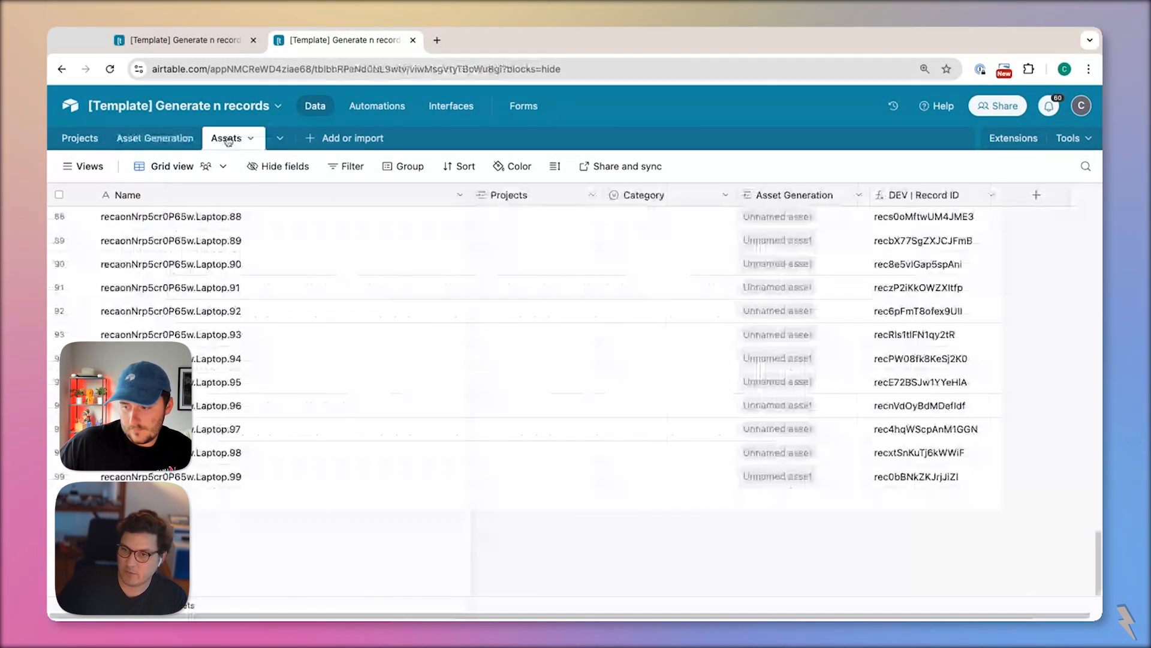
{"action": "scroll", "coordinate": [262, 318], "scroll_direction": "up", "scroll_amount": 20}
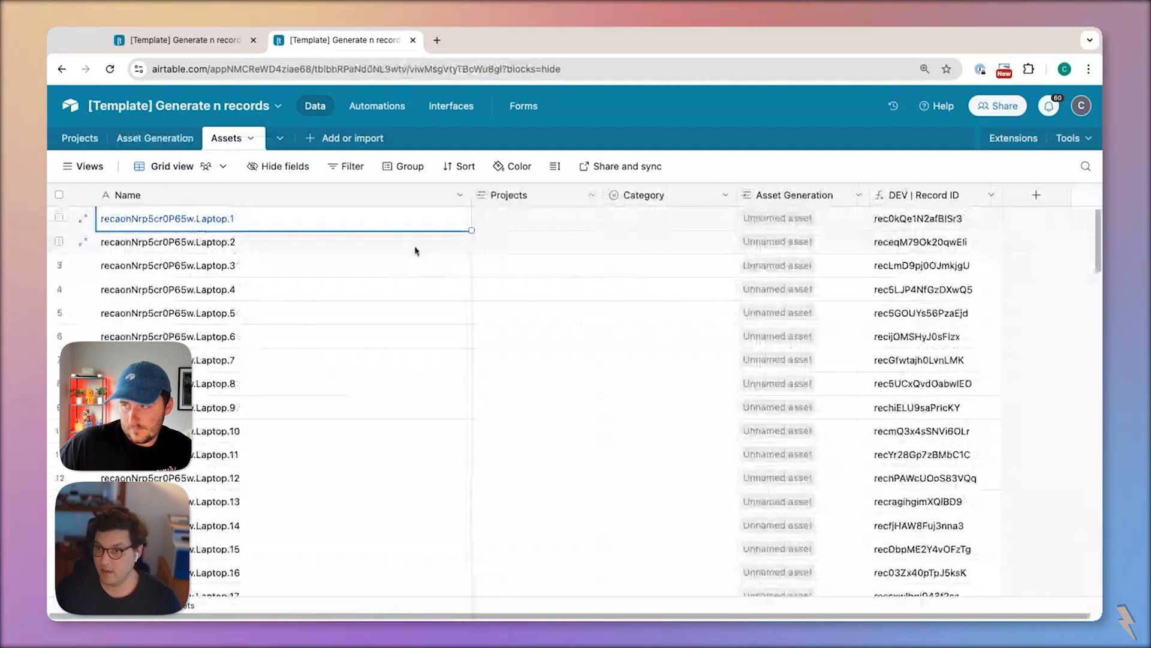
{"action": "left_click", "coordinate": [243, 242]}
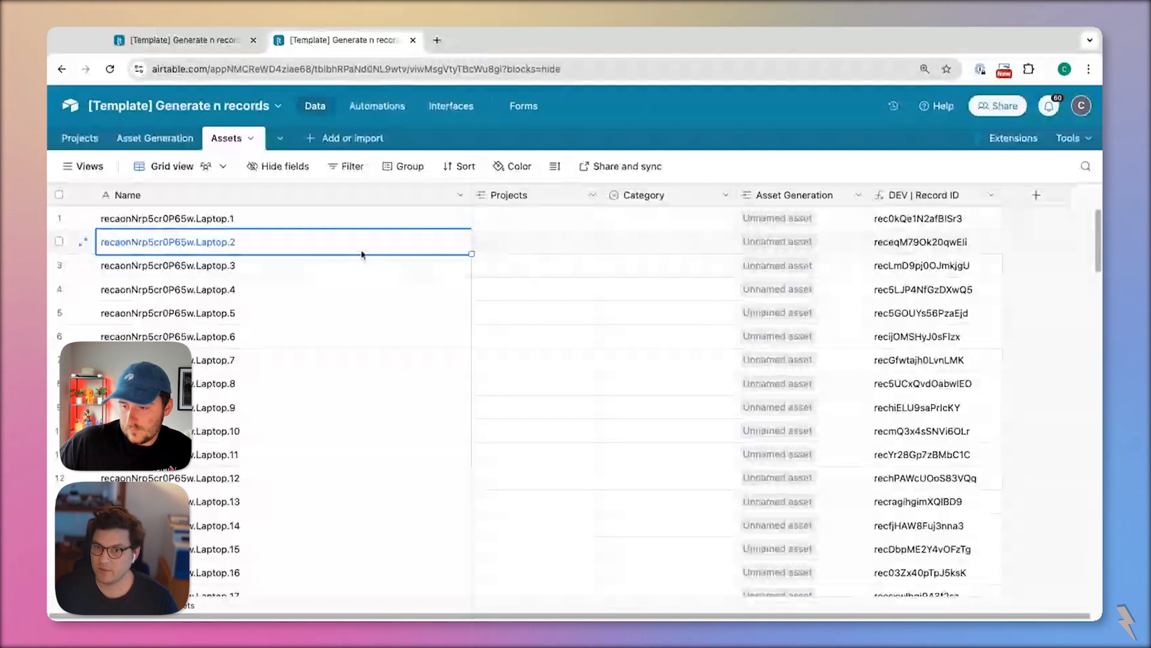
{"action": "left_click", "coordinate": [507, 243]}
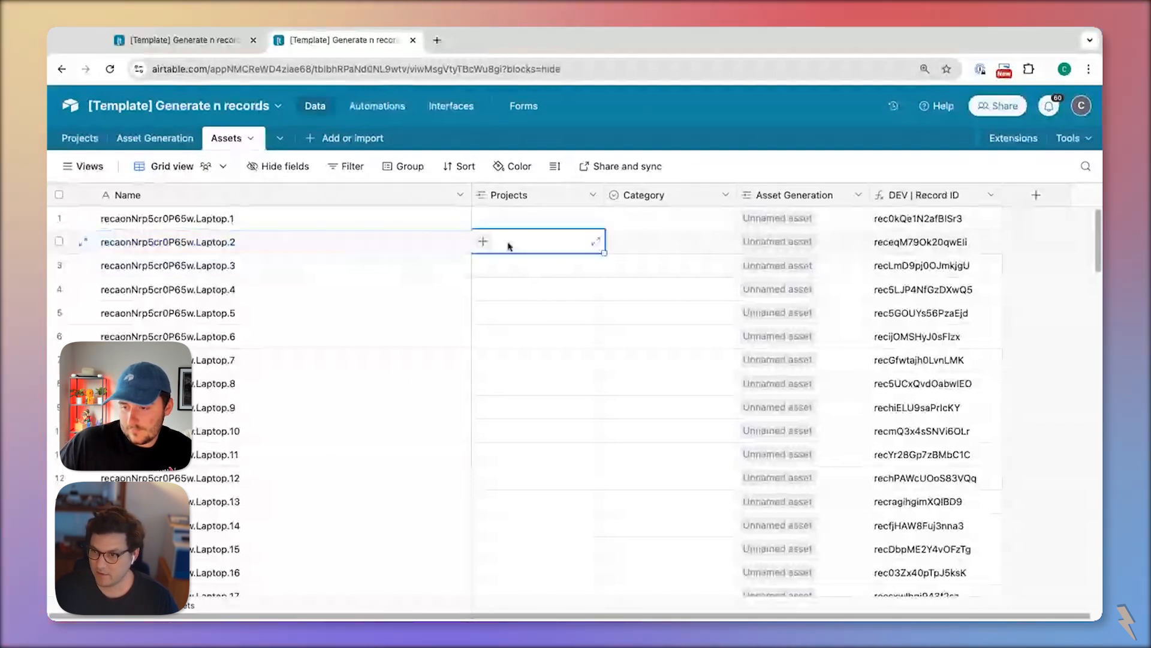
{"action": "left_click", "coordinate": [661, 252]}
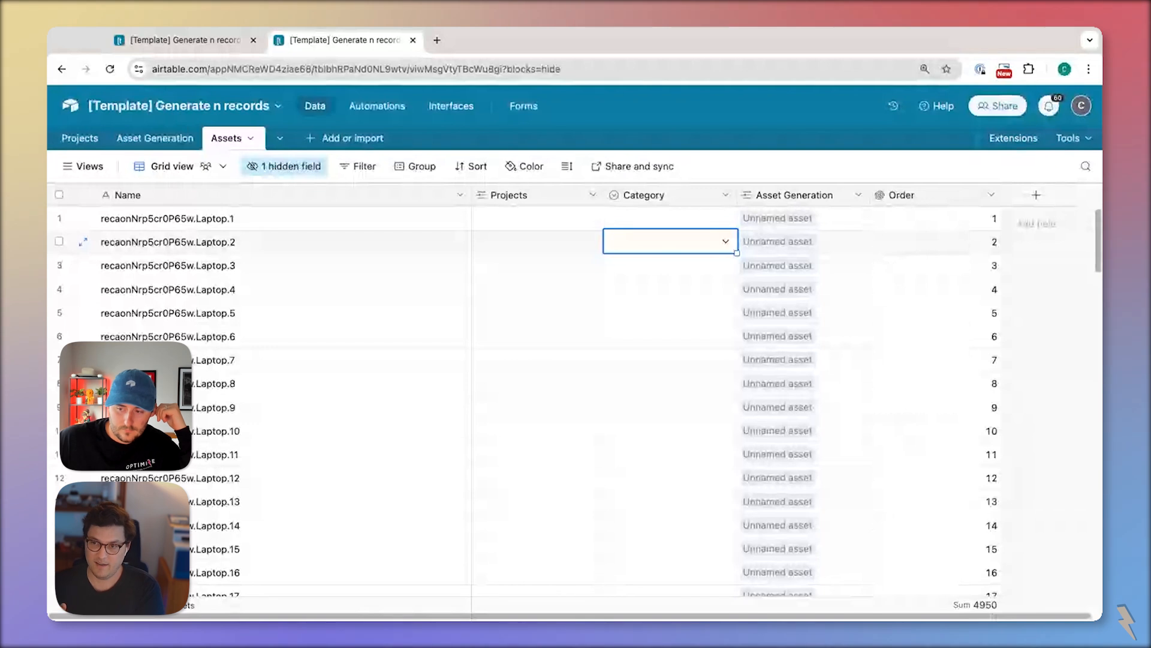
{"action": "key", "text": "super+z"}
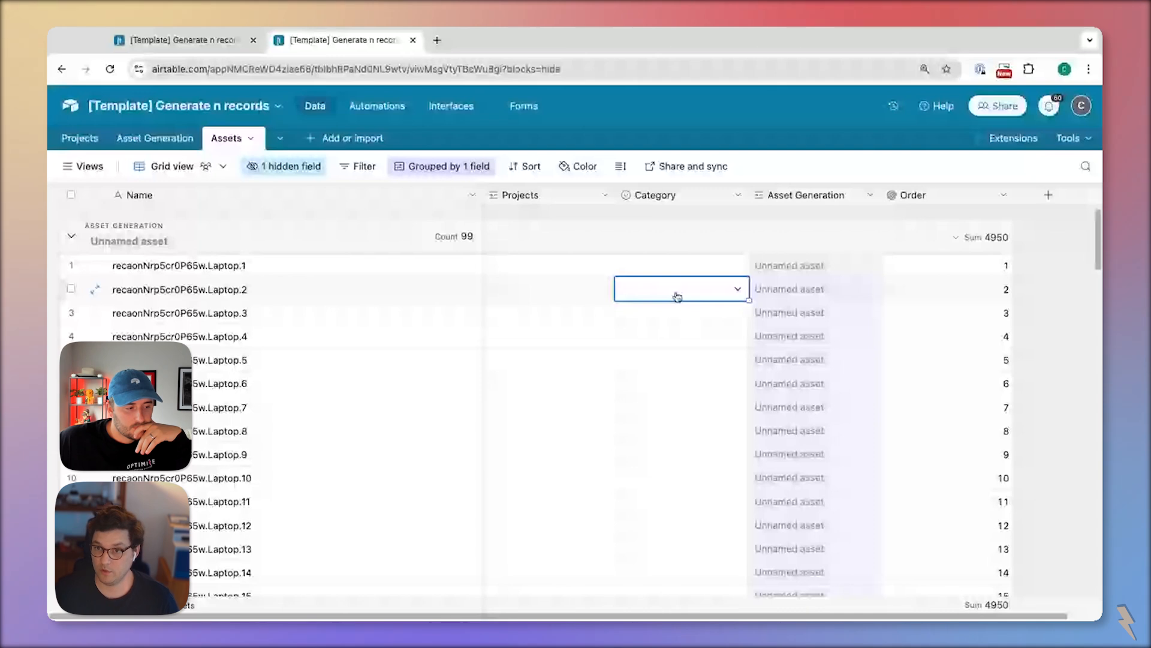
Add Category and Projects lookup fields from the linked Asset Generation records to the Assets table
{"action": "right_click", "coordinate": [826, 198]}
{"action": "left_click", "coordinate": [830, 265]}
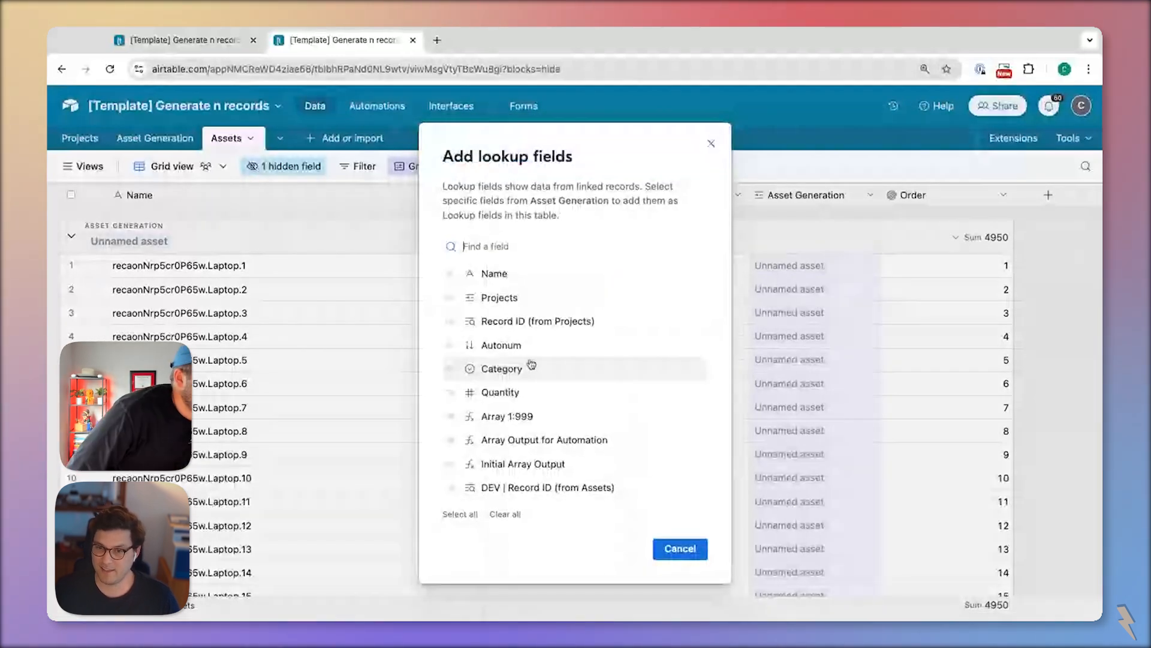
{"action": "left_click", "coordinate": [531, 366]}
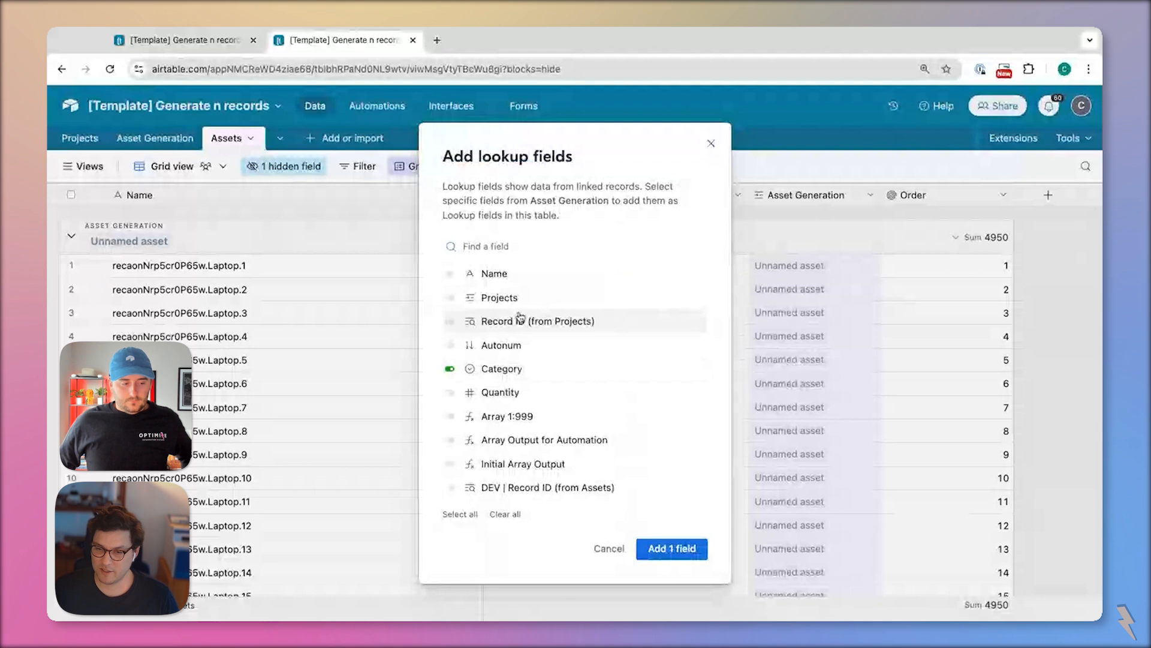
{"action": "left_click", "coordinate": [499, 297]}
{"action": "left_click", "coordinate": [669, 548]}
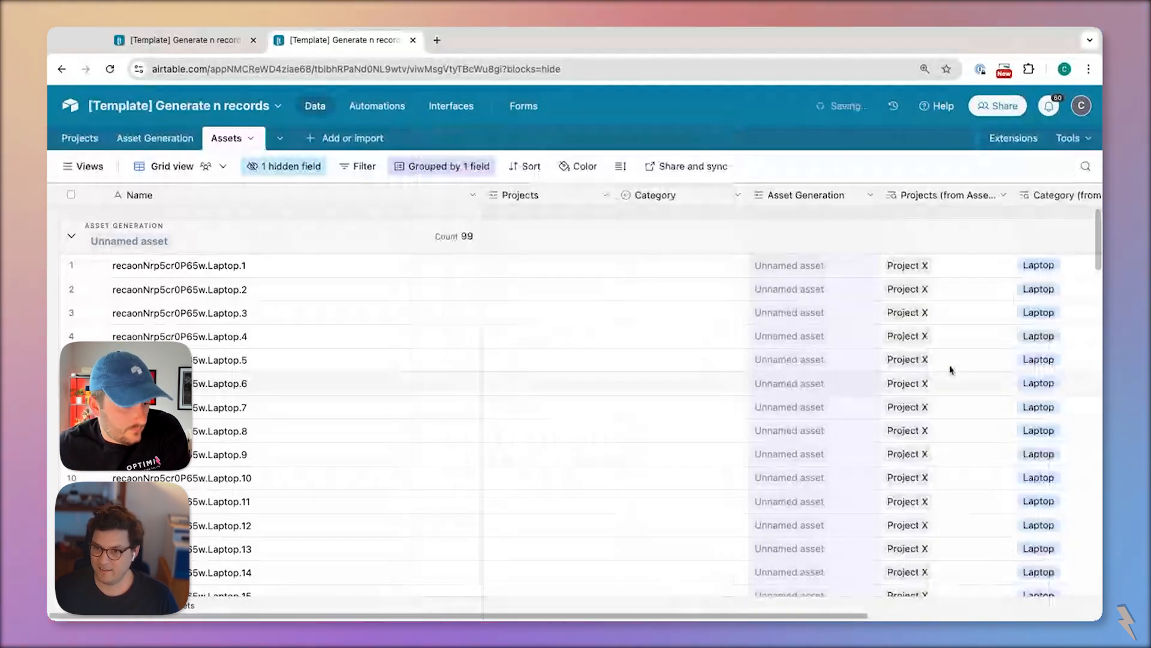
Check the Category lookup, Projects lookup and Asset Generation cells of the fifth Laptop record in the Assets table
{"action": "scroll", "coordinate": [951, 368], "scroll_direction": "right", "scroll_amount": 3}
{"action": "left_click", "coordinate": [860, 357]}
{"action": "left_click", "coordinate": [714, 360]}
{"action": "left_click", "coordinate": [613, 361]}
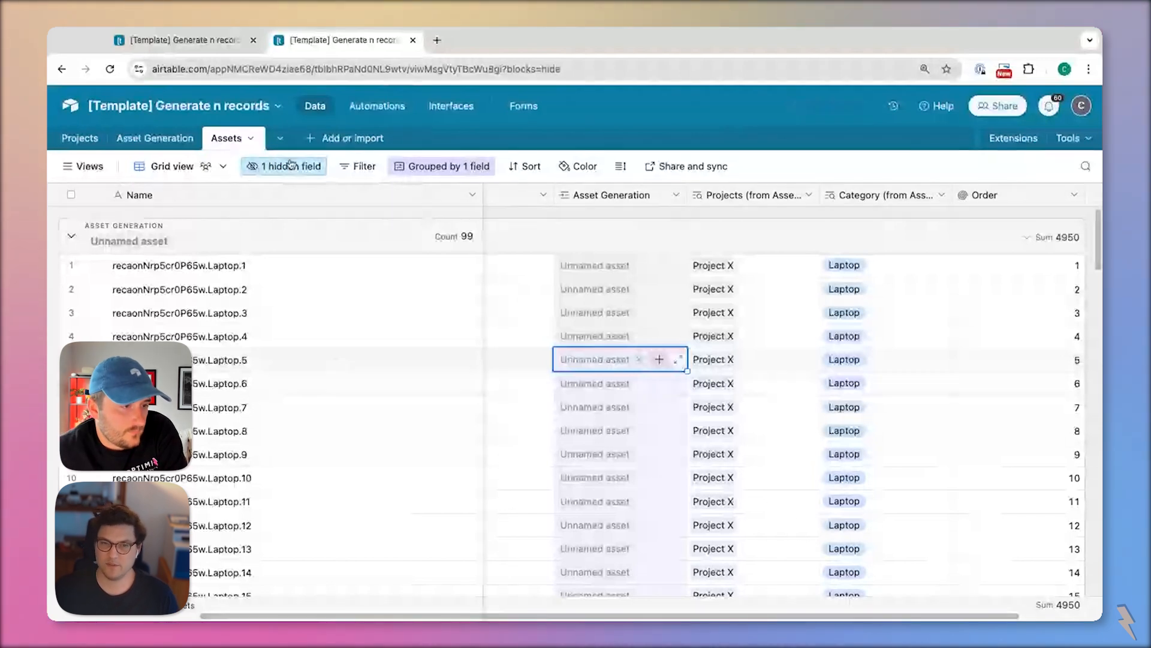
Create a new automation in the base and name it "Link Asset to Project and Category"
{"action": "left_click", "coordinate": [379, 108]}
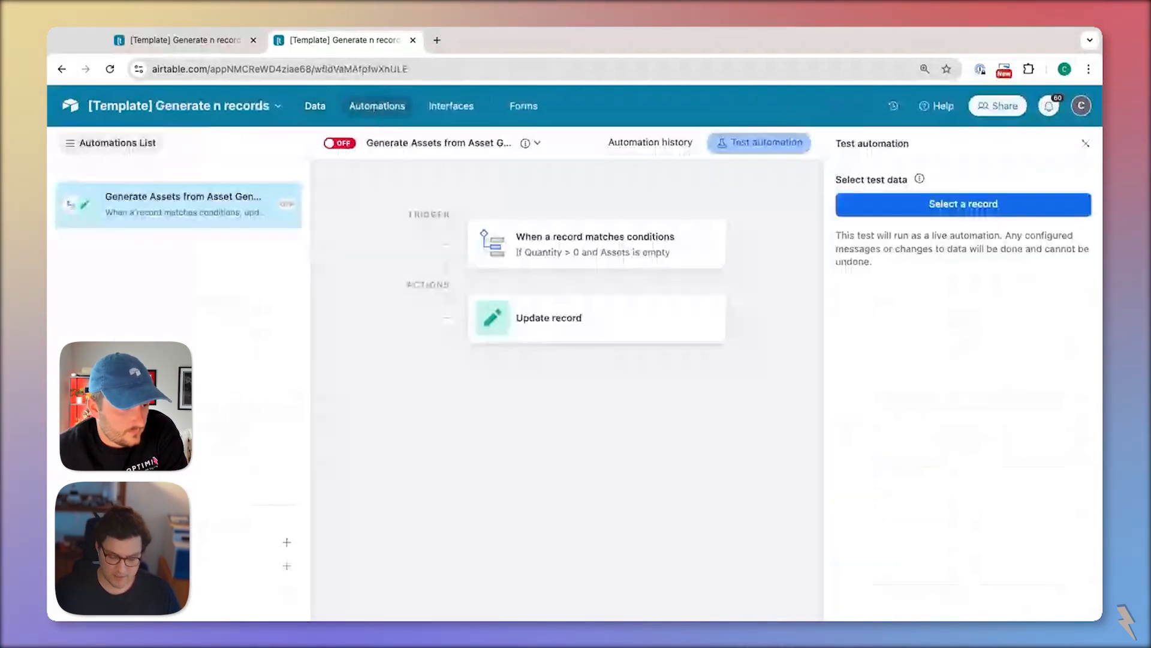
{"action": "type", "text": "Link As"}
{"action": "type", "text": "s"}
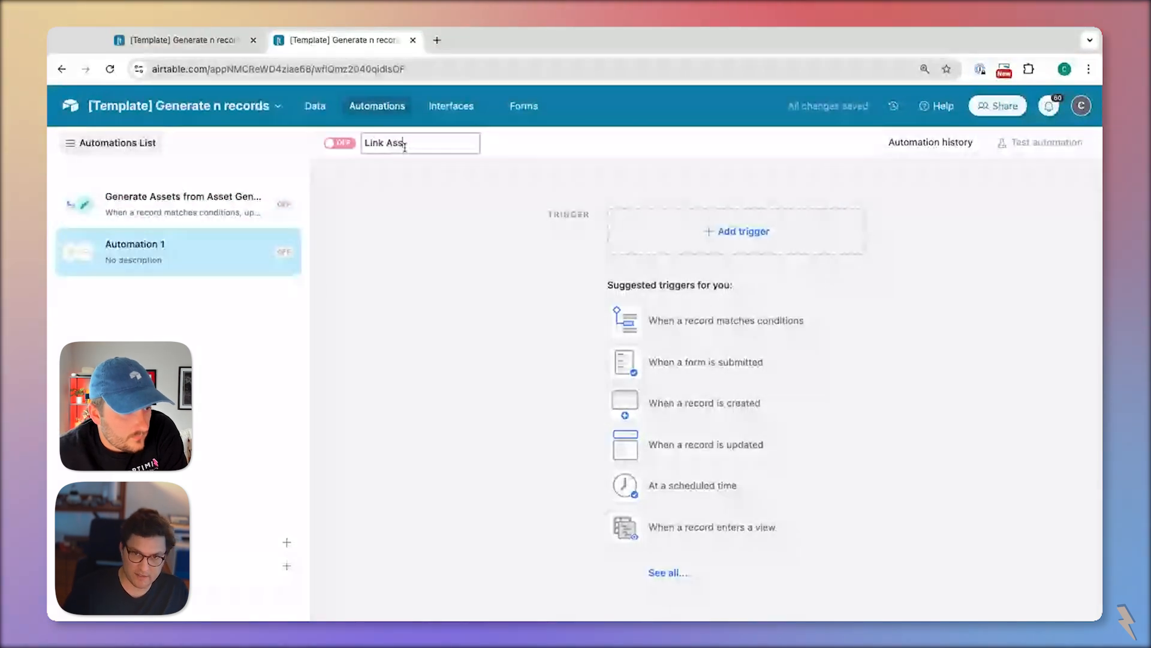
{"action": "type", "text": "et to Project and Category"}
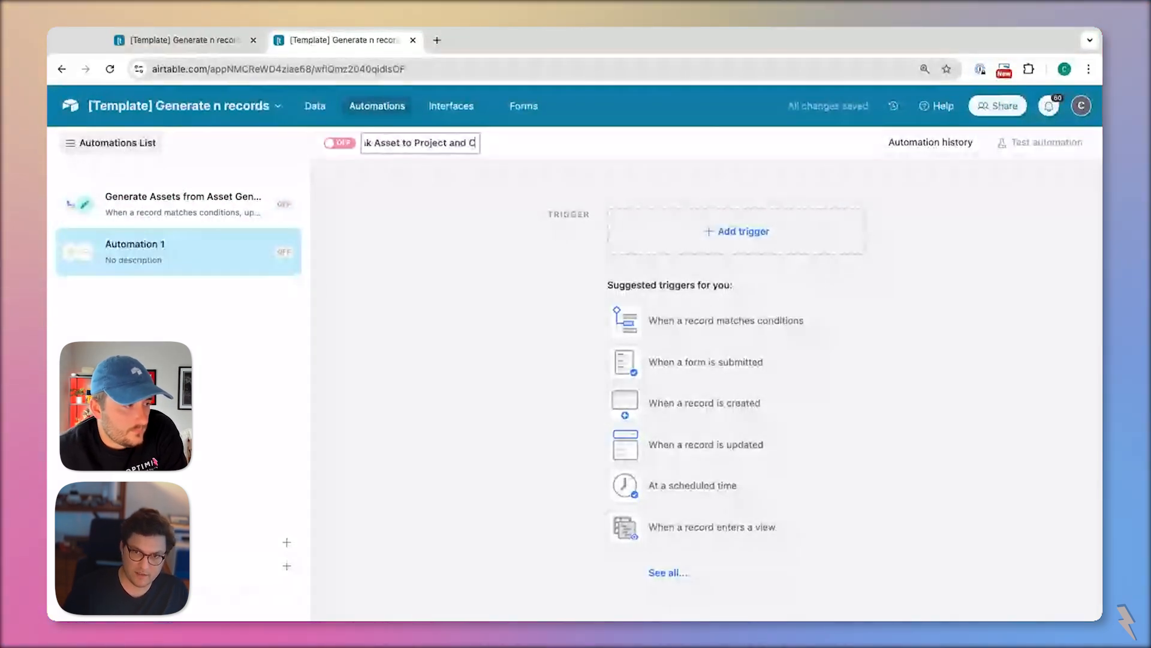
{"action": "key", "text": "Return"}
Give the automation a "When a record matches conditions" trigger that watches the Assets table
{"action": "left_click", "coordinate": [717, 321]}
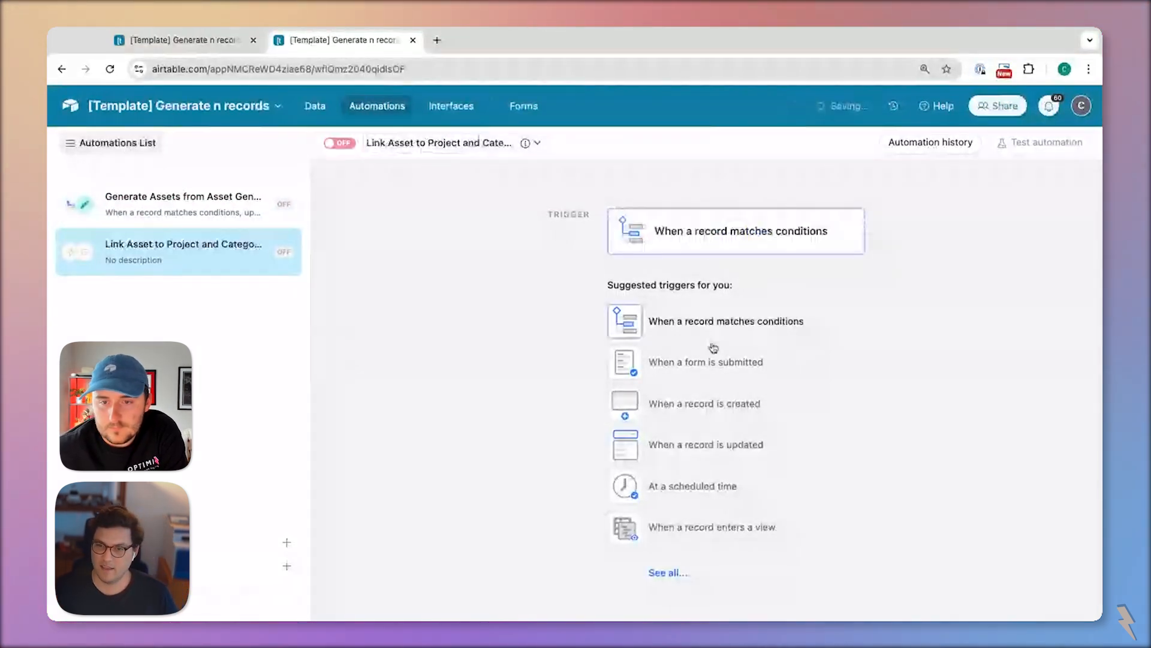
{"action": "left_click", "coordinate": [870, 376]}
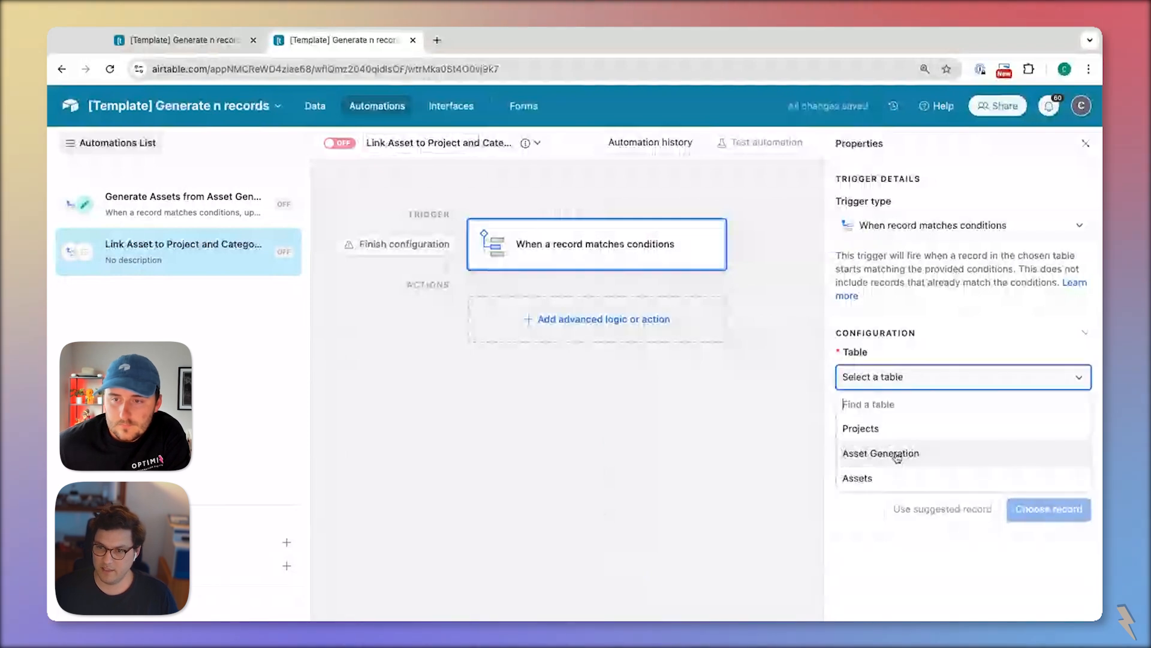
{"action": "left_click", "coordinate": [858, 478]}
Set the trigger conditions to Asset Generation is not empty and Category is empty
{"action": "left_click", "coordinate": [876, 440]}
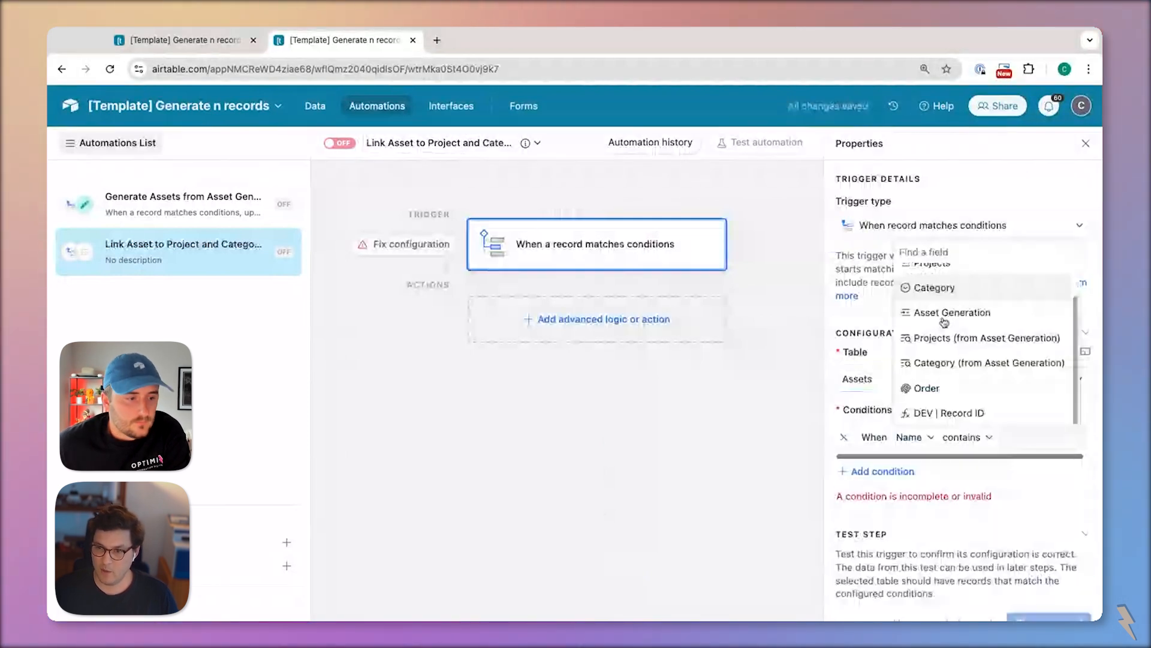
{"action": "left_click", "coordinate": [945, 312]}
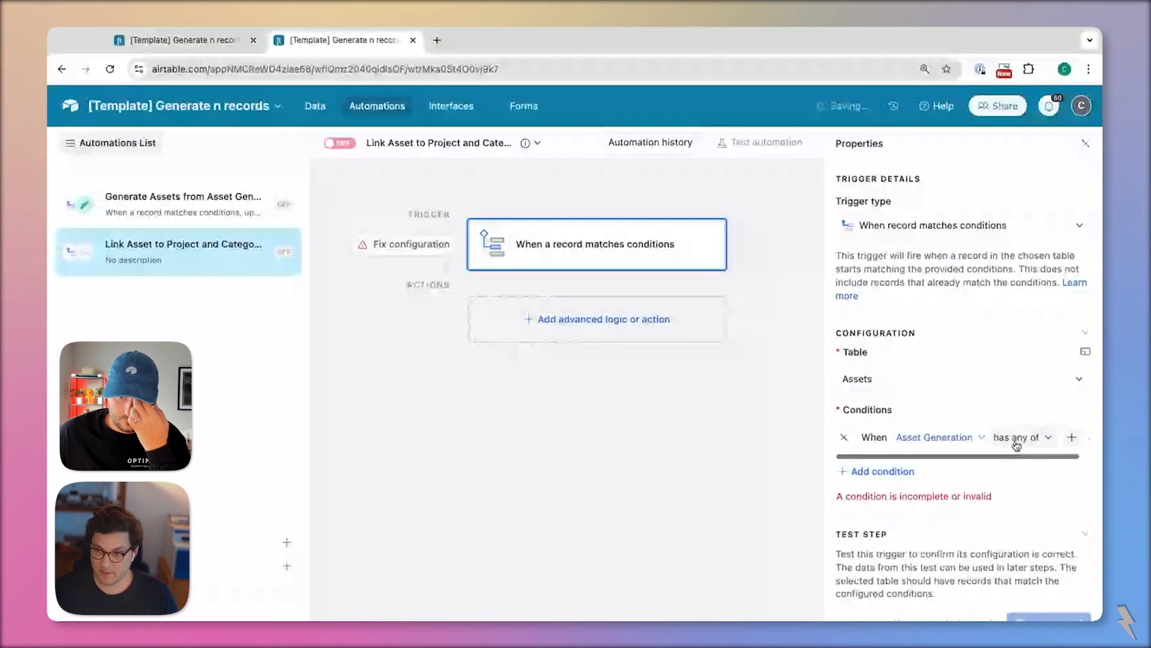
{"action": "left_click", "coordinate": [1017, 443]}
{"action": "left_click", "coordinate": [1009, 406]}
{"action": "left_click", "coordinate": [910, 470]}
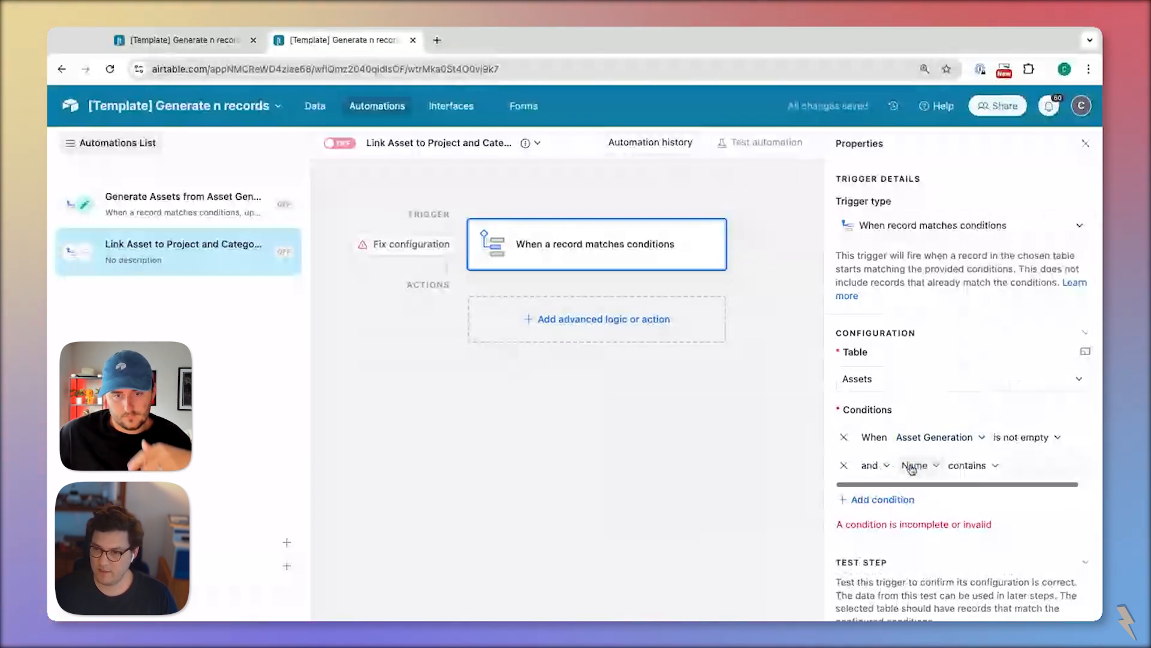
{"action": "left_click", "coordinate": [977, 354]}
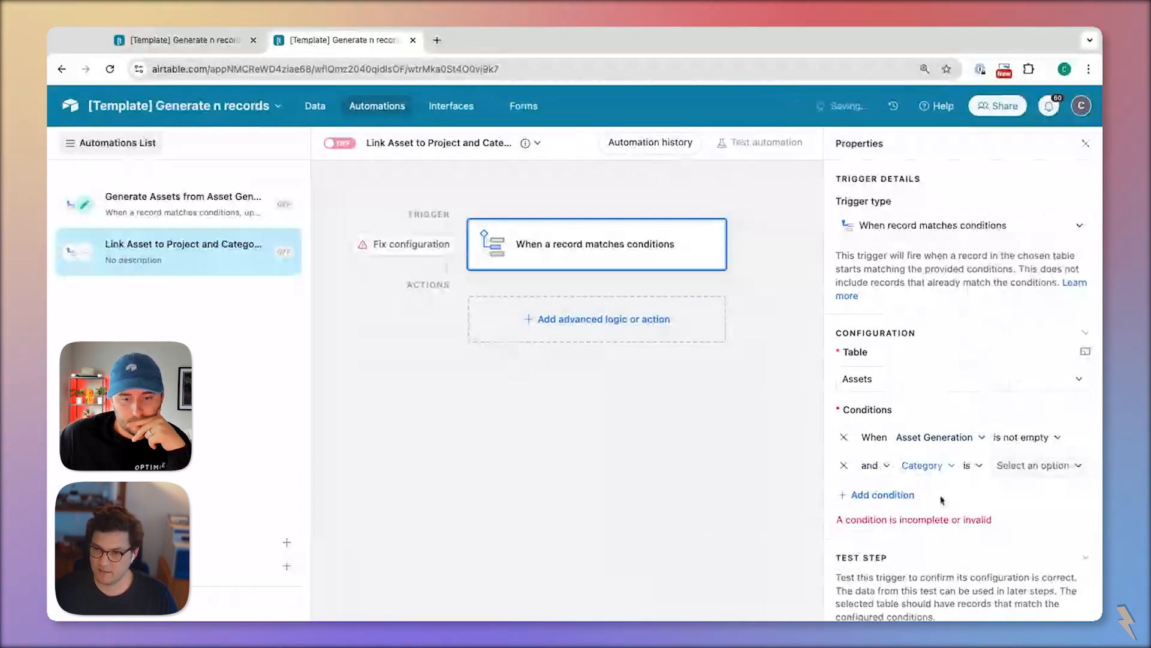
Add an Update record action on the Assets table that targets the trigger record's Airtable record ID
{"action": "left_click", "coordinate": [580, 318]}
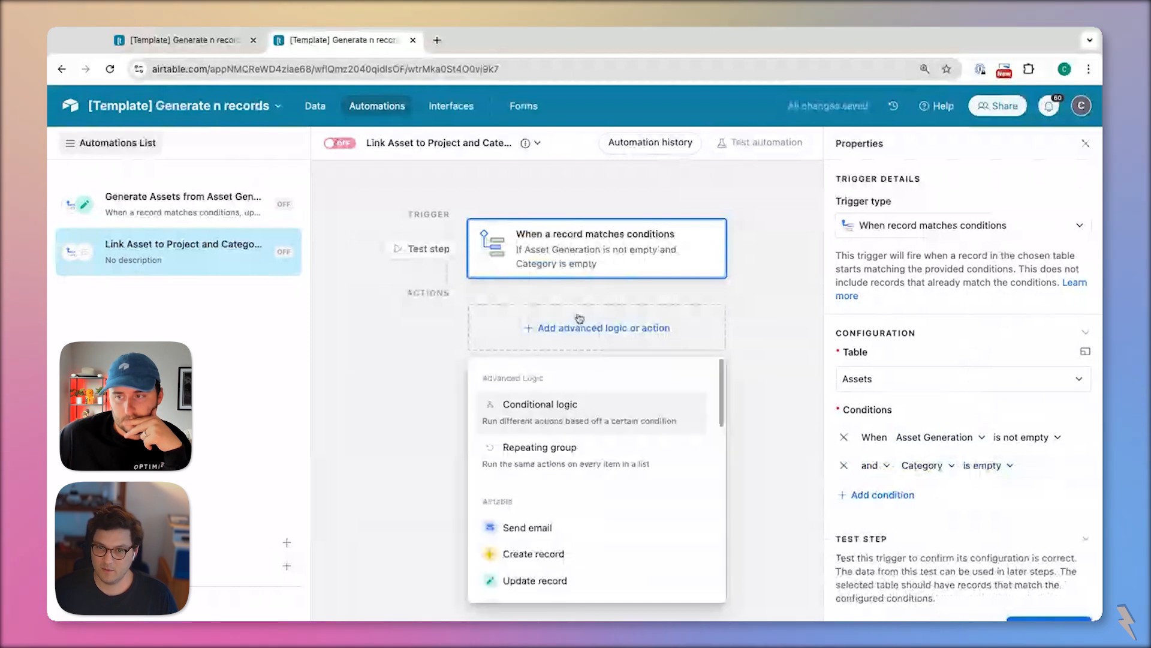
{"action": "left_click", "coordinate": [534, 581]}
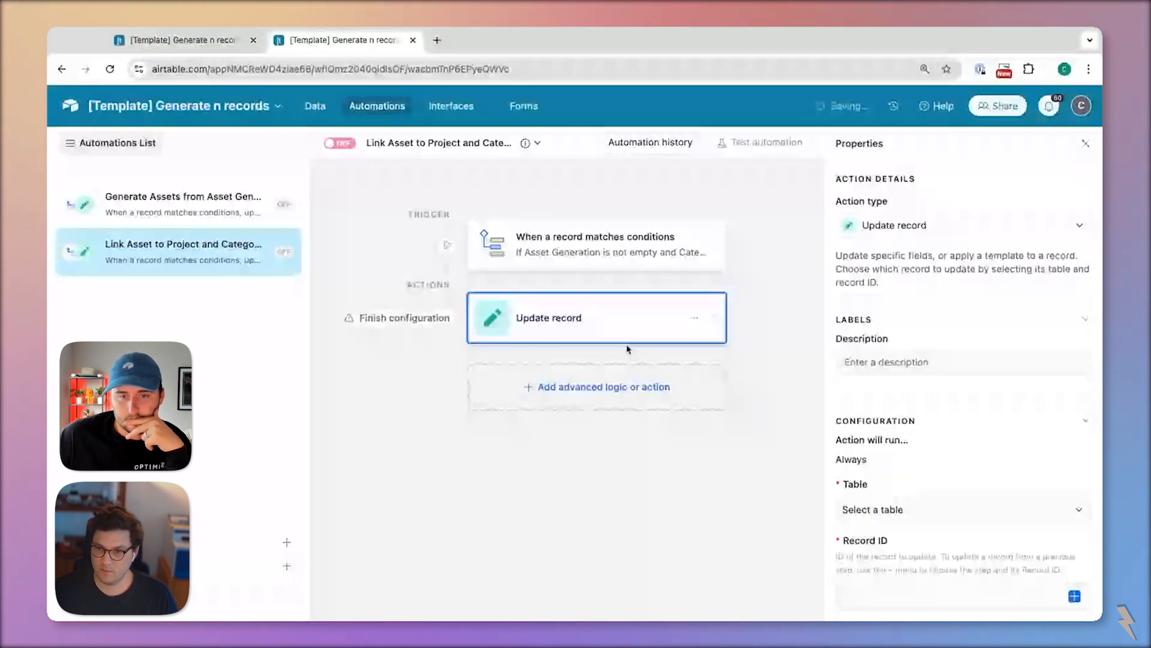
{"action": "left_click", "coordinate": [900, 514]}
{"action": "left_click", "coordinate": [887, 484]}
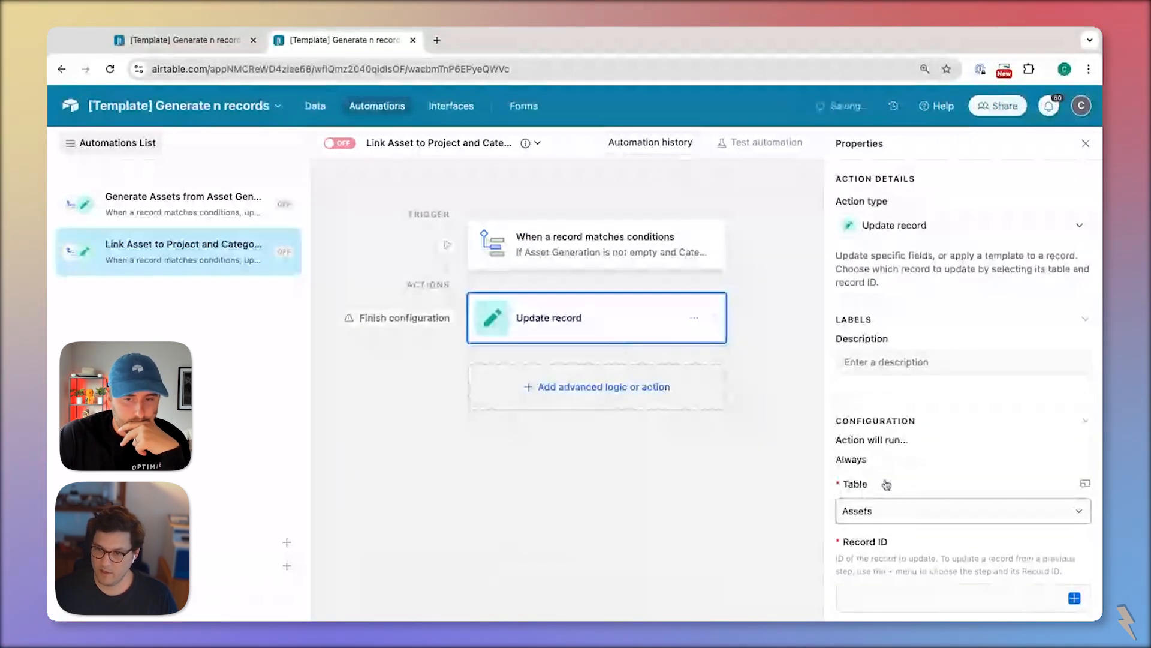
{"action": "left_click", "coordinate": [1074, 598]}
{"action": "left_click", "coordinate": [922, 574]}
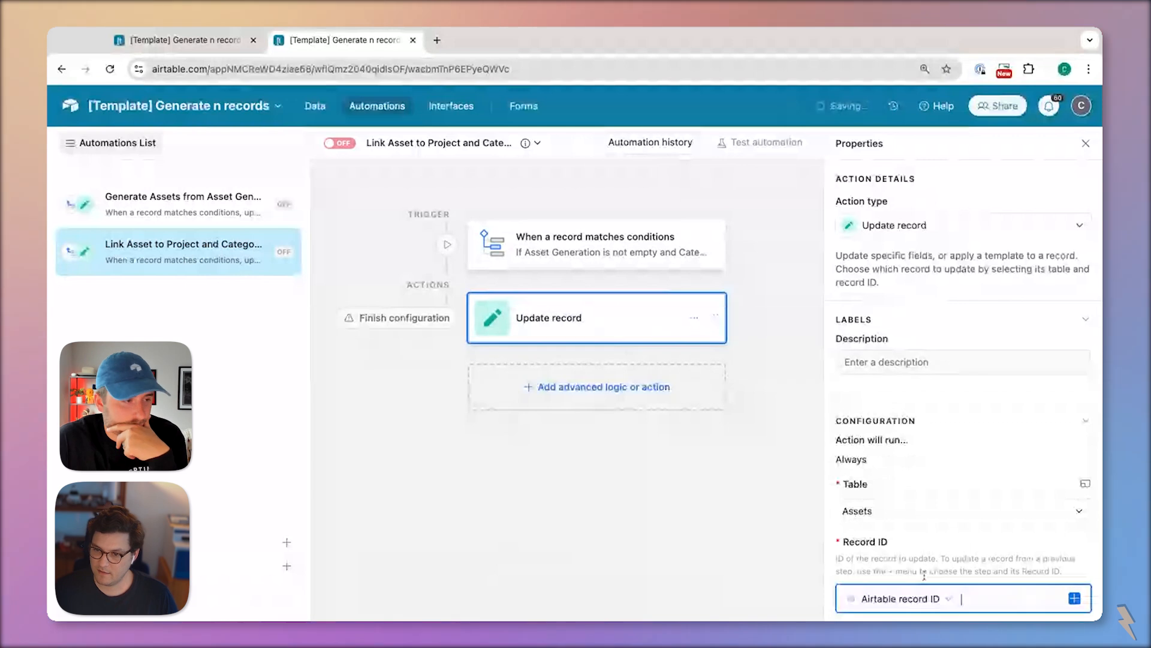
Add Projects and Category as the fields that the Update record action fills in
{"action": "scroll", "coordinate": [869, 557], "scroll_direction": "down", "scroll_amount": 3}
{"action": "left_click", "coordinate": [879, 508]}
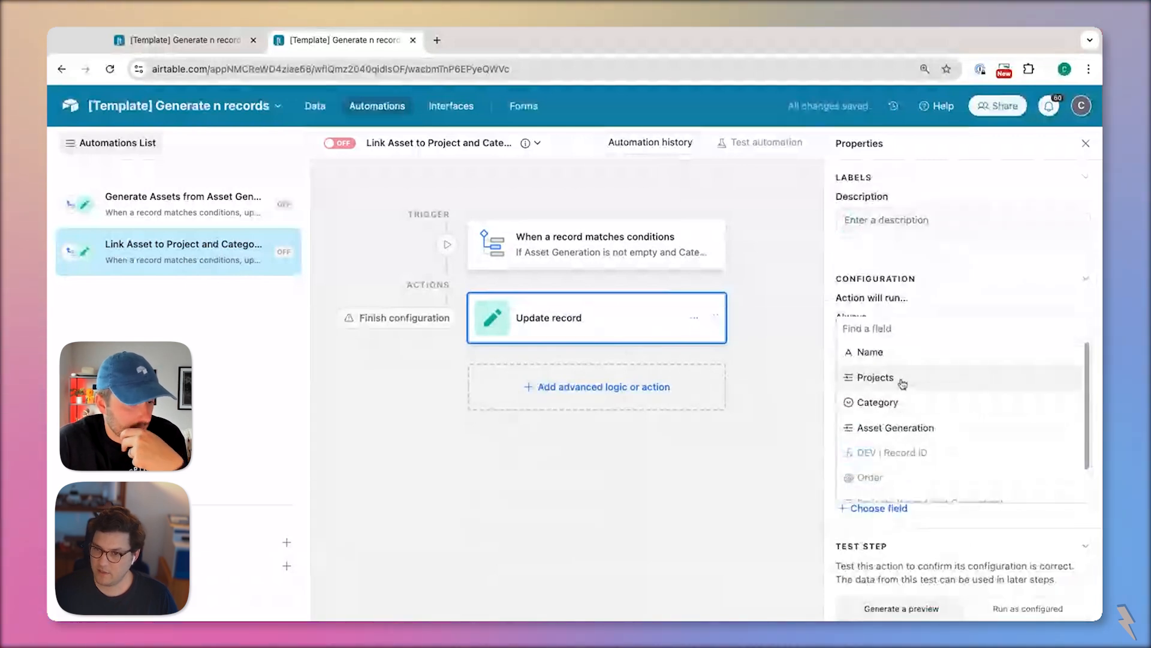
{"action": "left_click", "coordinate": [852, 376]}
{"action": "scroll", "coordinate": [899, 456], "scroll_direction": "down", "scroll_amount": 2}
{"action": "left_click", "coordinate": [891, 486]}
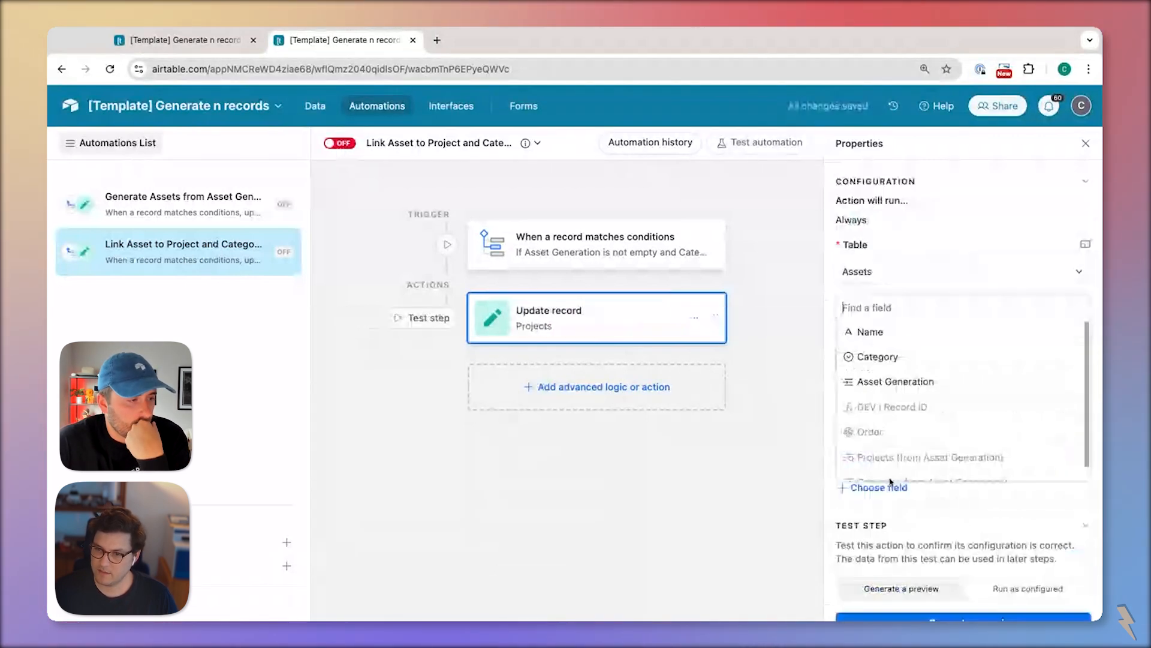
{"action": "left_click", "coordinate": [878, 357]}
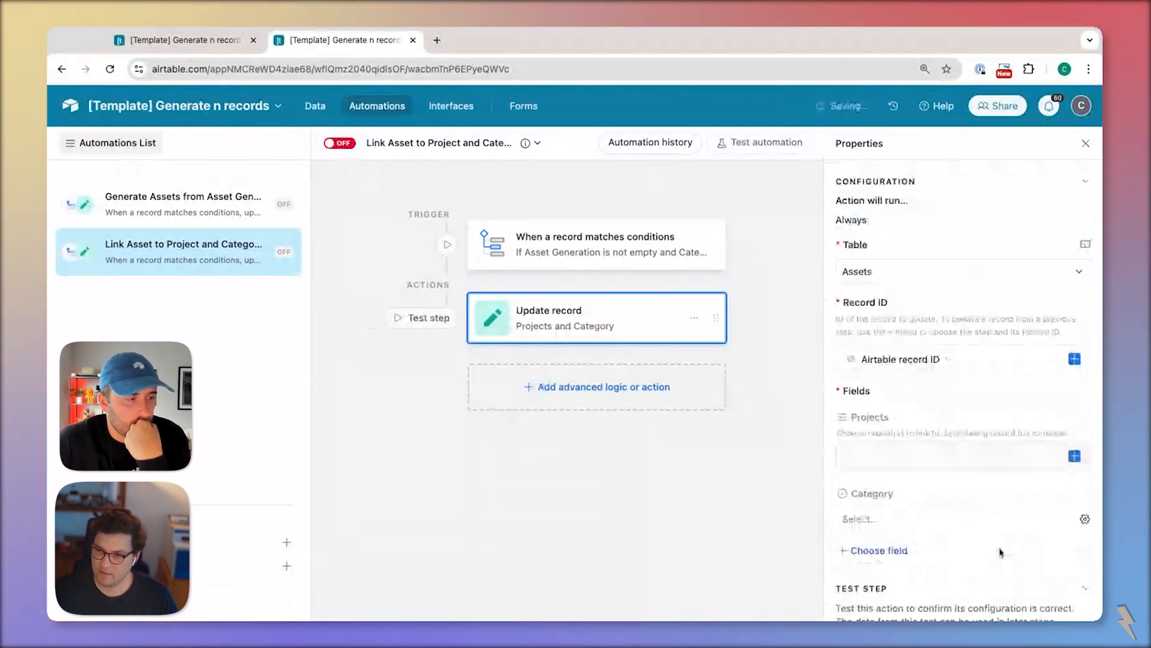
Fill the action's Projects field with the trigger record's own Projects value
{"action": "left_click", "coordinate": [1075, 456]}
{"action": "scroll", "coordinate": [966, 399], "scroll_direction": "down", "scroll_amount": 5}
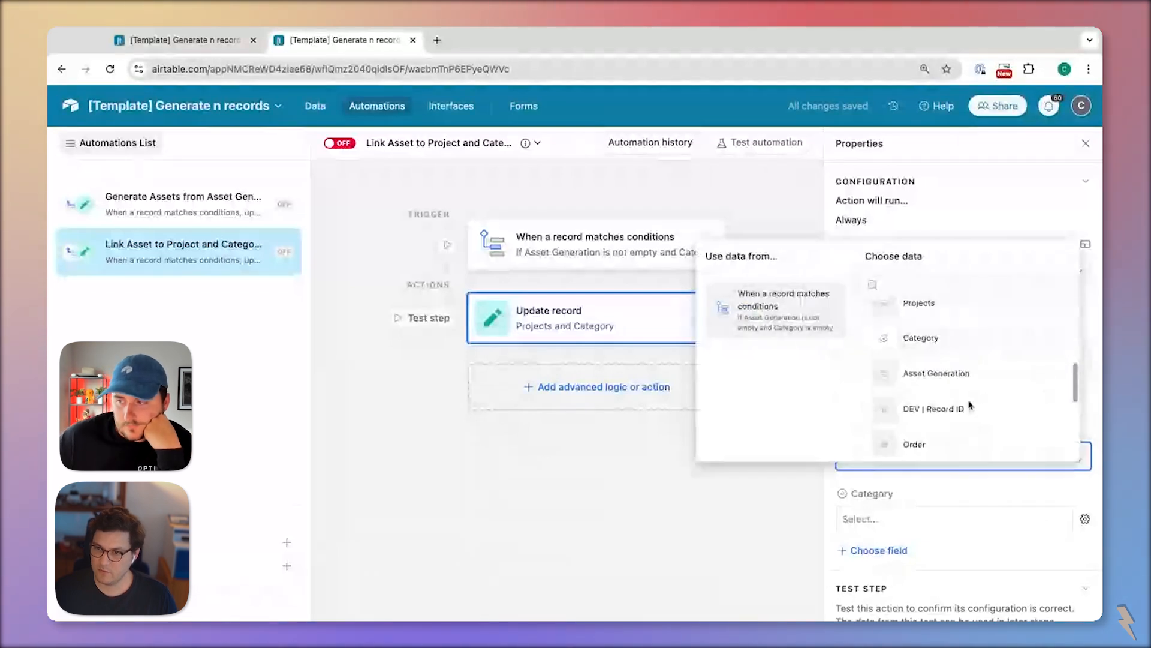
{"action": "left_click", "coordinate": [955, 339]}
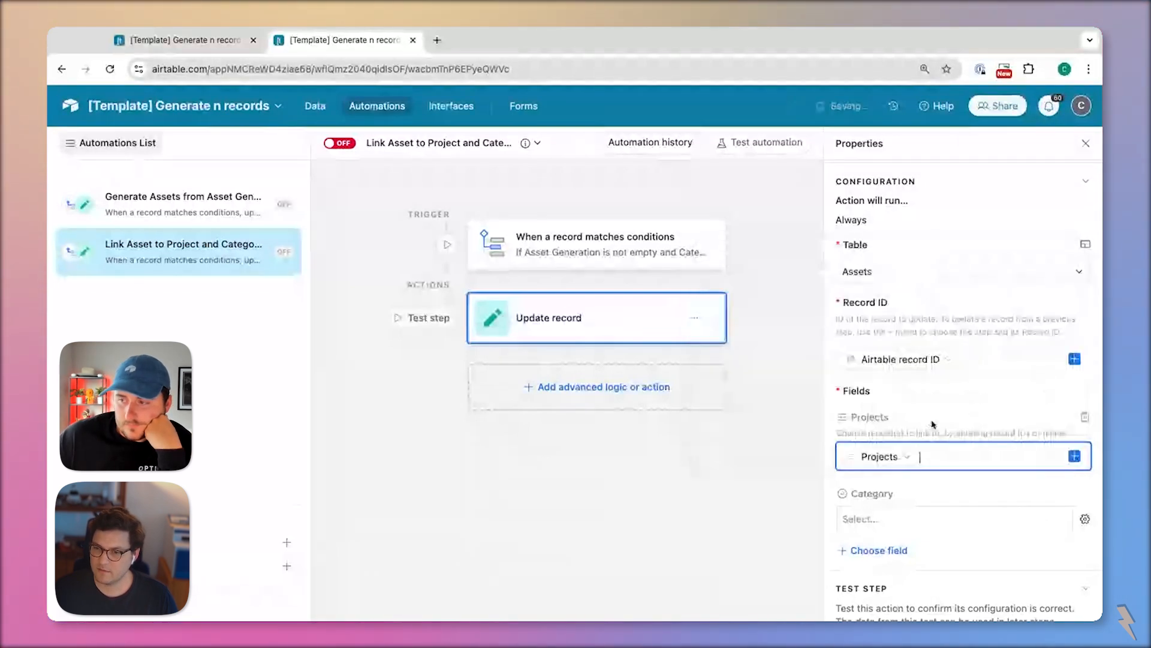
Change the Projects field's token to the list of IDs from the trigger's Projects (from Asset Generation) lookup
{"action": "left_click", "coordinate": [908, 457]}
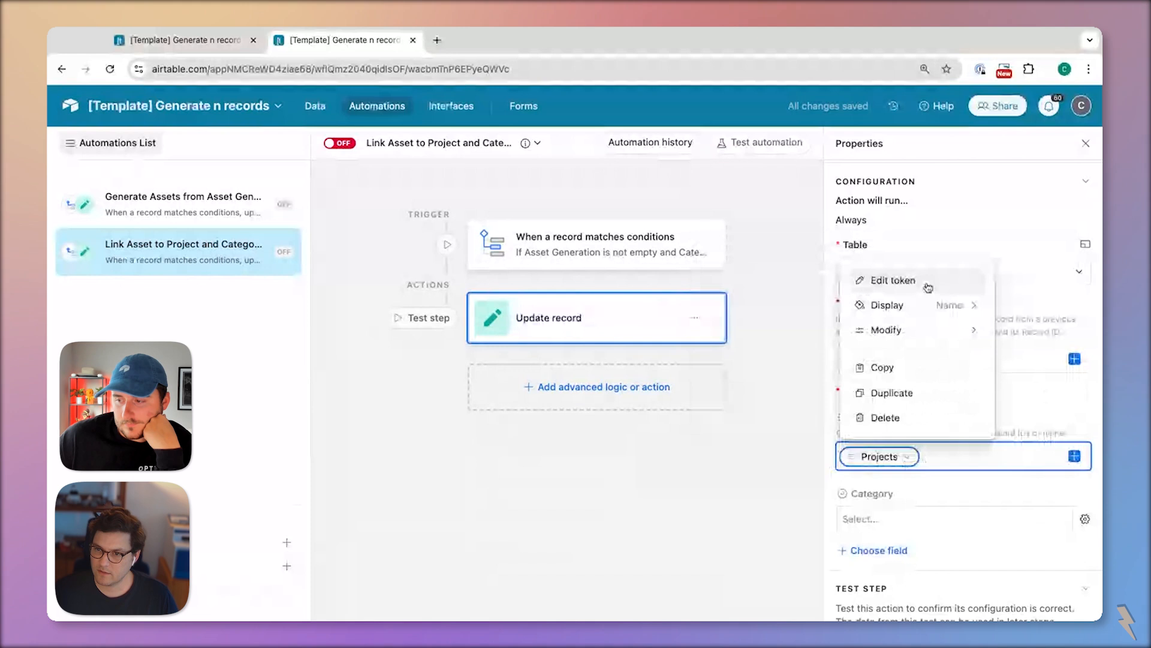
{"action": "left_click", "coordinate": [892, 282]}
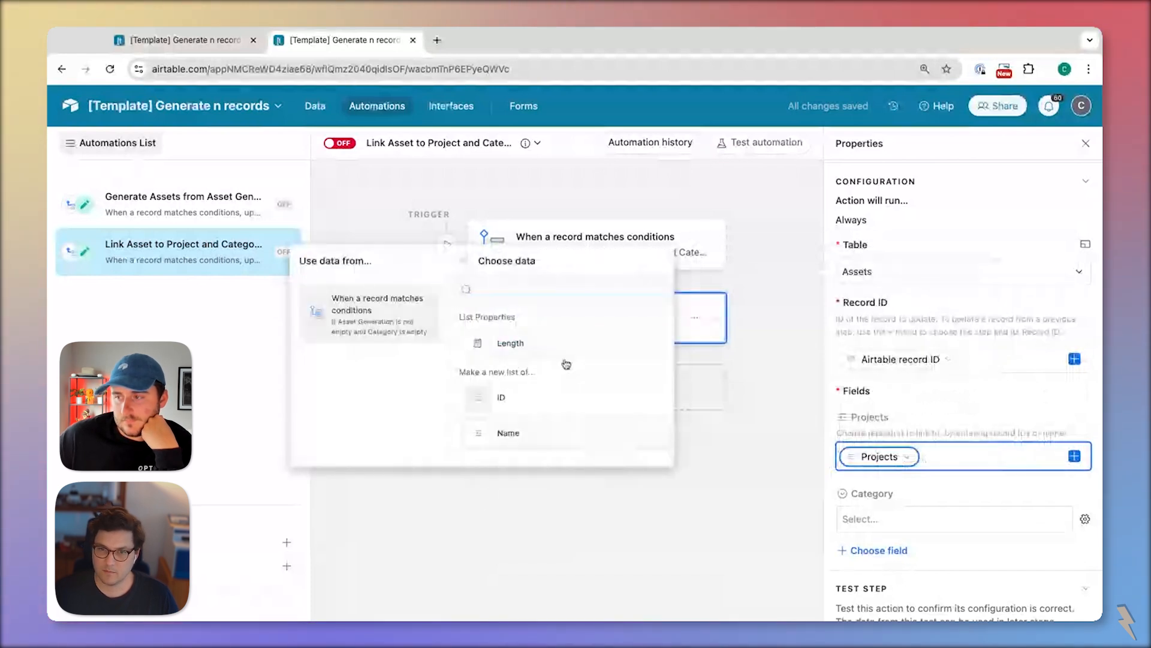
{"action": "scroll", "coordinate": [548, 384], "scroll_direction": "down", "scroll_amount": 5}
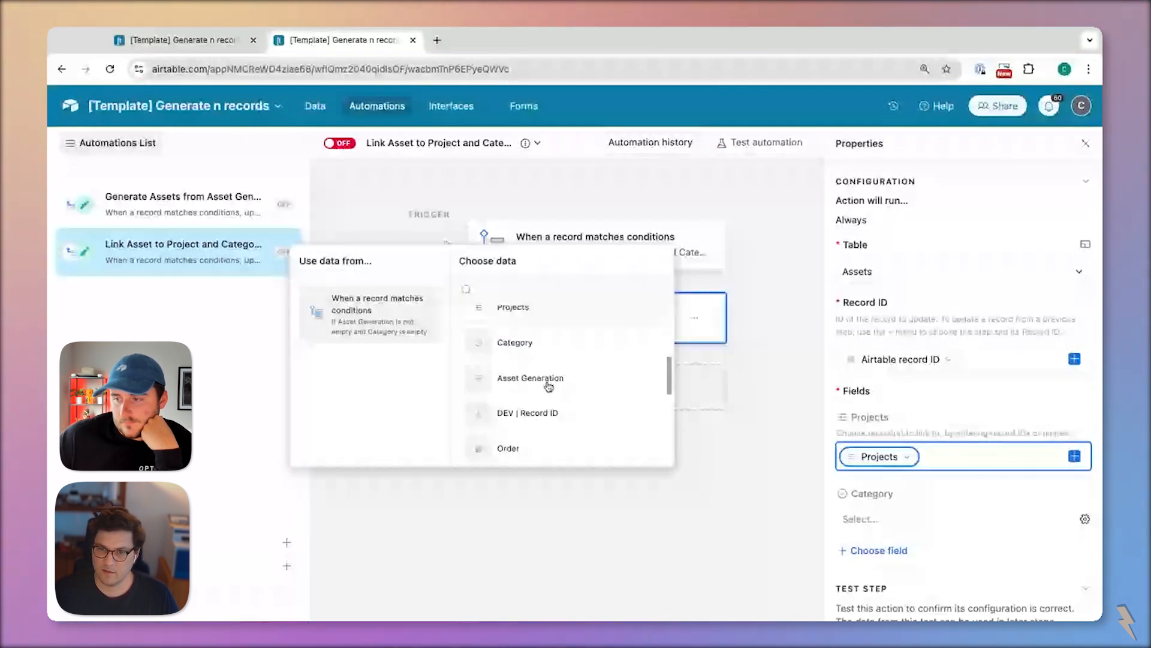
{"action": "scroll", "coordinate": [548, 386], "scroll_direction": "down", "scroll_amount": 3}
{"action": "left_click", "coordinate": [548, 375]}
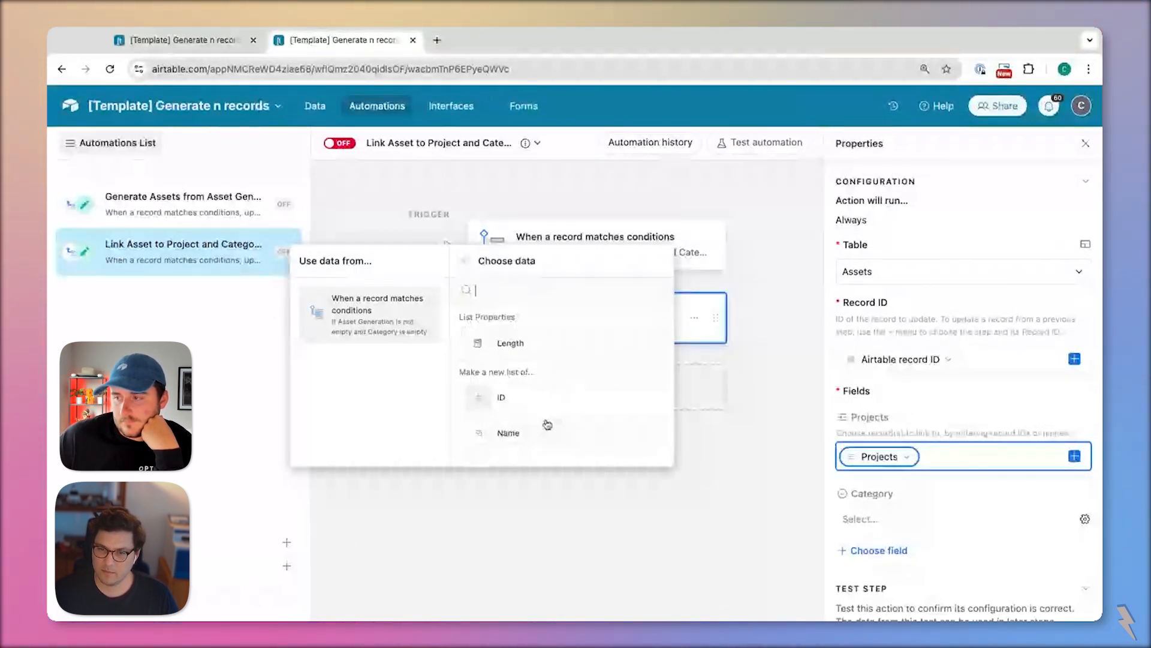
{"action": "left_click", "coordinate": [545, 413]}
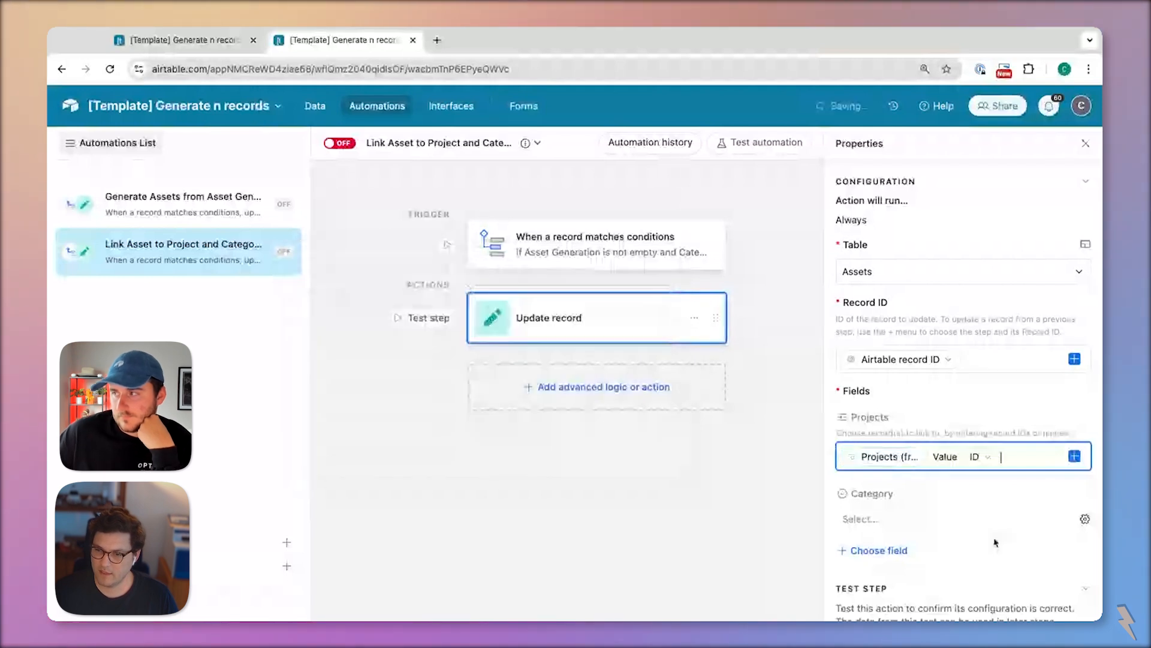
Make the action's Category value dynamic and fill it with the names from the trigger's Category (from Asset Generation) lookup
{"action": "left_click", "coordinate": [1085, 518]}
{"action": "left_click", "coordinate": [1017, 483]}
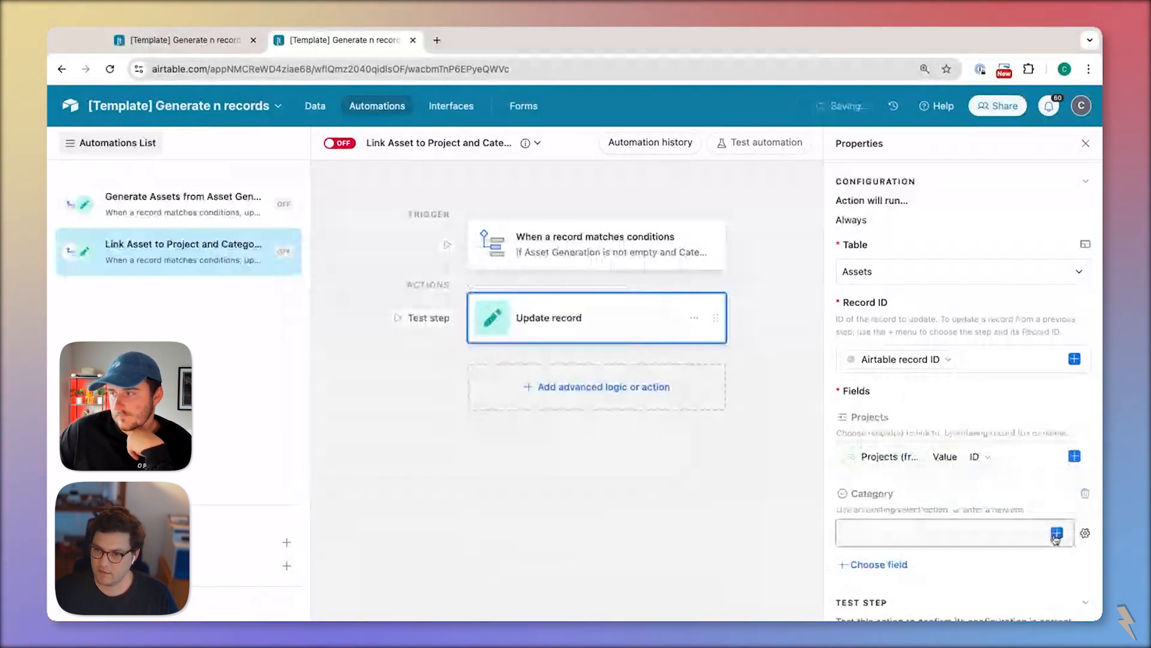
{"action": "left_click", "coordinate": [1056, 533]}
{"action": "scroll", "coordinate": [918, 502], "scroll_direction": "down", "scroll_amount": 3}
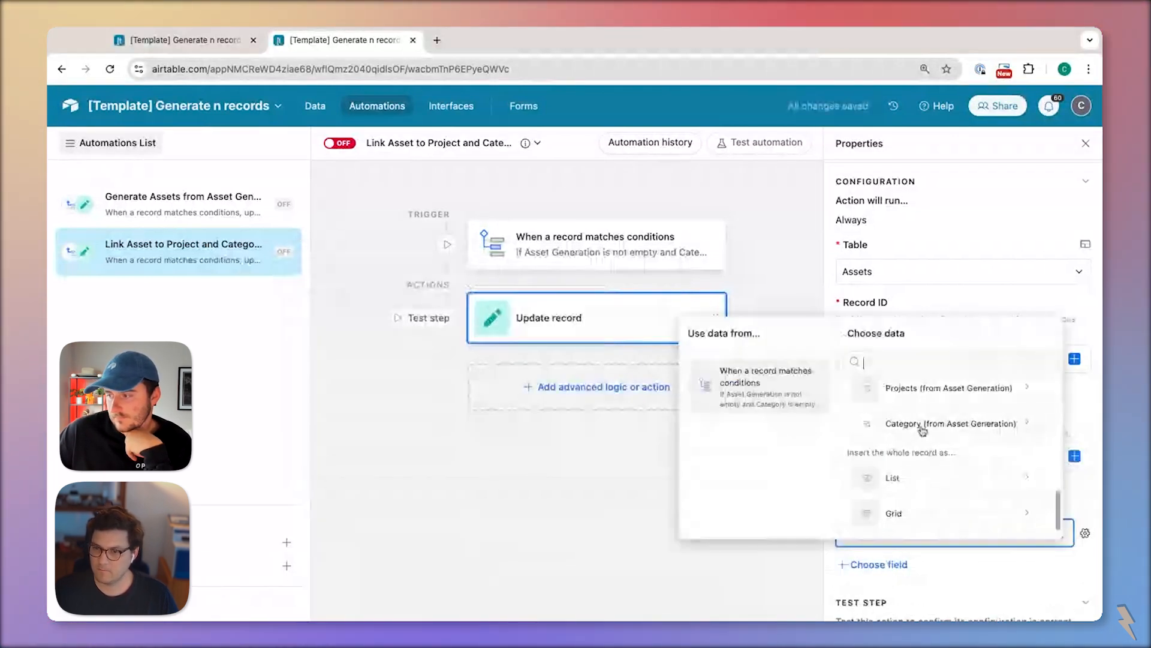
{"action": "left_click", "coordinate": [923, 422]}
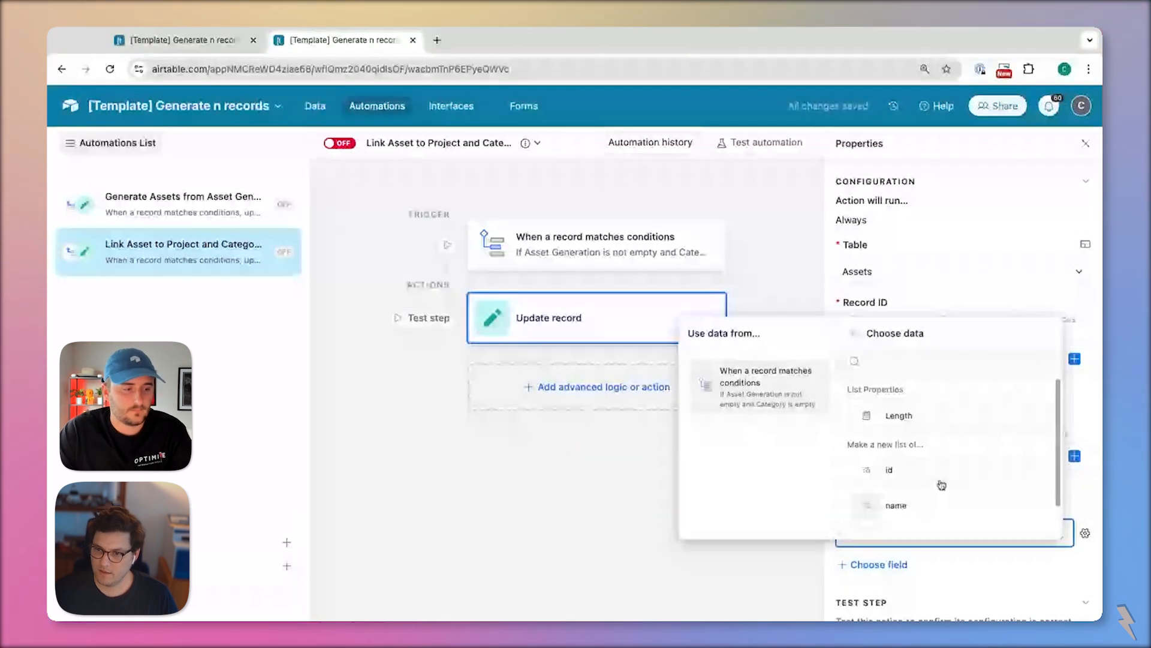
{"action": "scroll", "coordinate": [924, 505], "scroll_direction": "down", "scroll_amount": 1}
{"action": "left_click", "coordinate": [897, 478]}
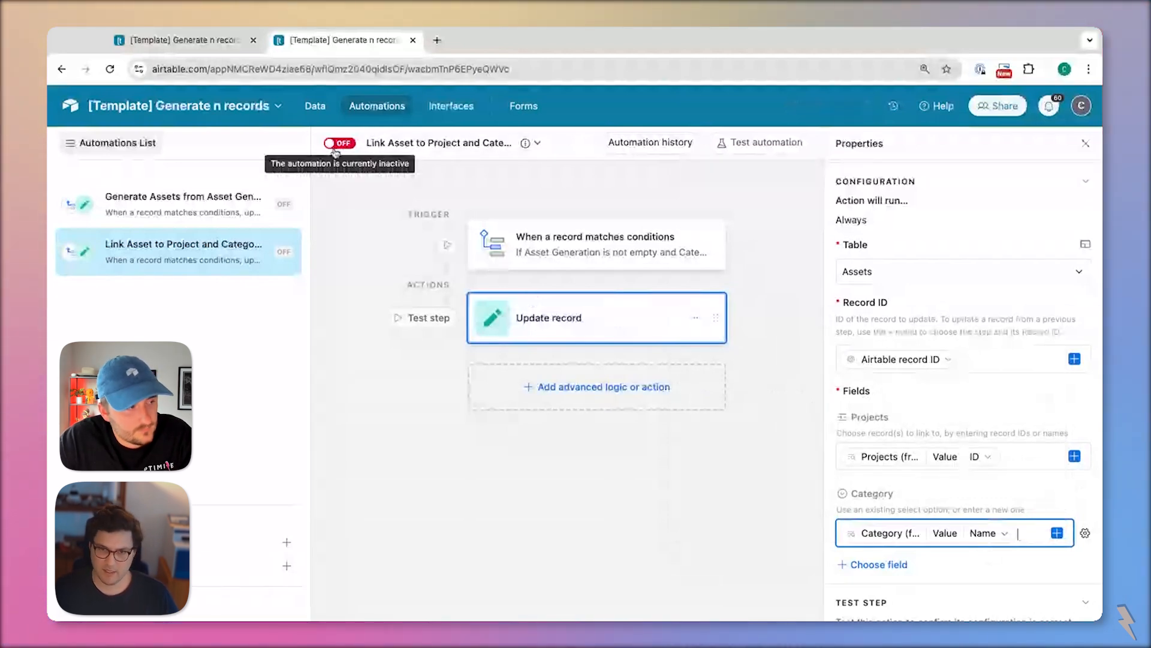
Turn on both the Link Asset to Project and Category automation and the Generate Assets from Asset Generation automation
{"action": "left_click", "coordinate": [338, 144]}
{"action": "left_click", "coordinate": [228, 207]}
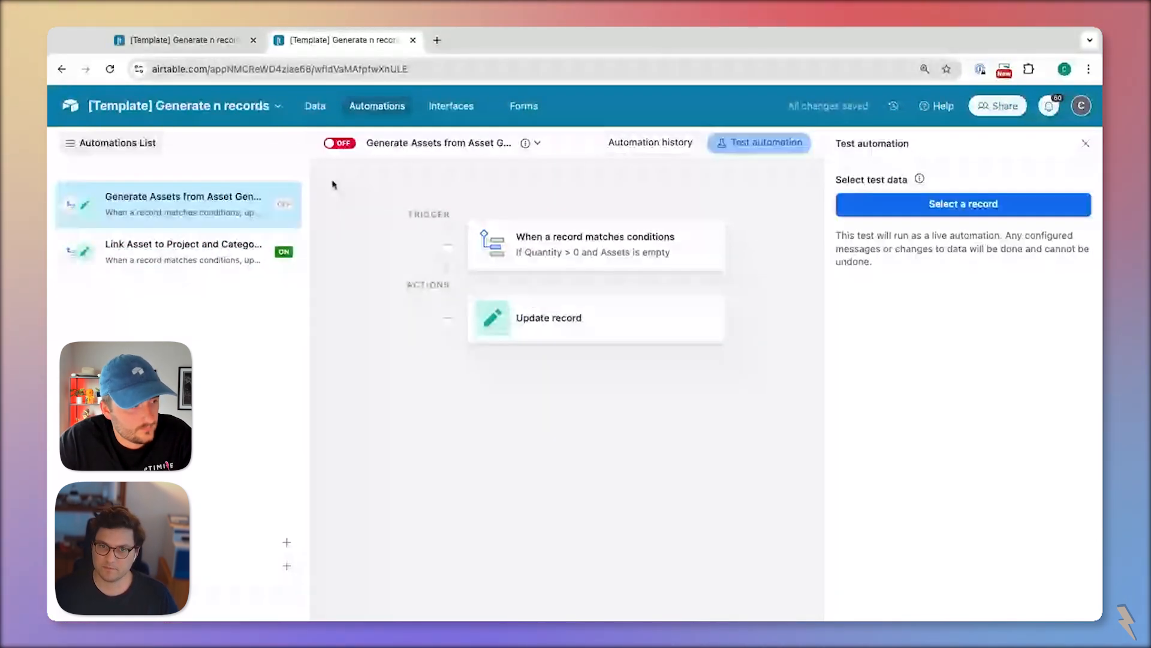
{"action": "left_click", "coordinate": [339, 143]}
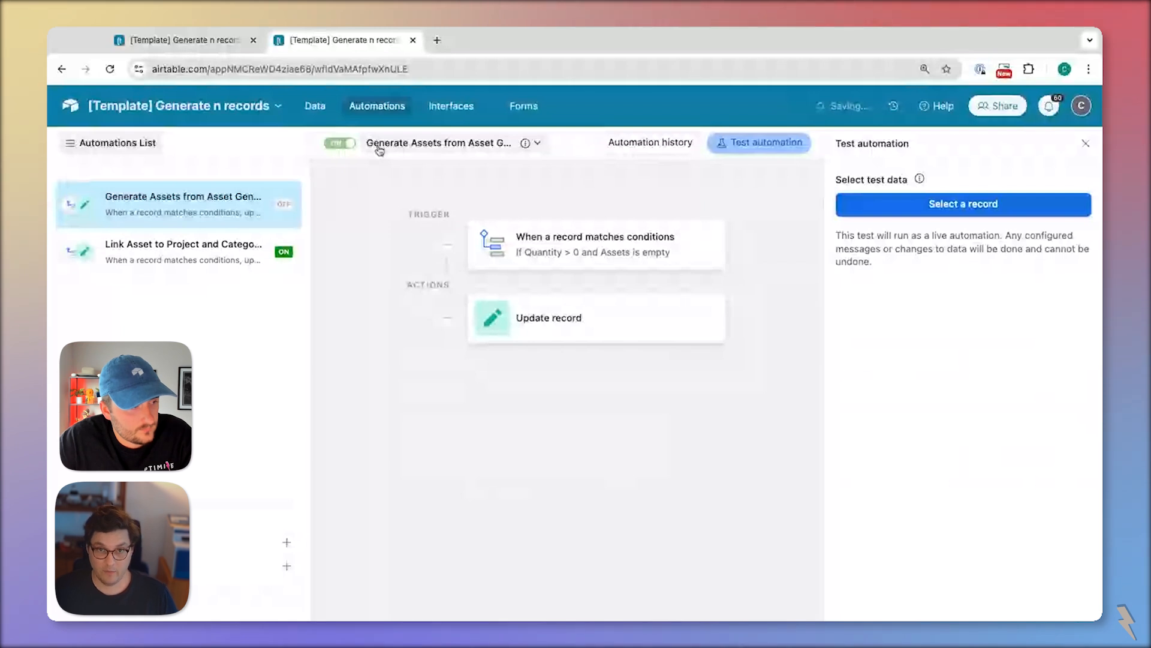
Return to the base's data in the first browser tab and delete all records in the Assets table
{"action": "left_click", "coordinate": [200, 41]}
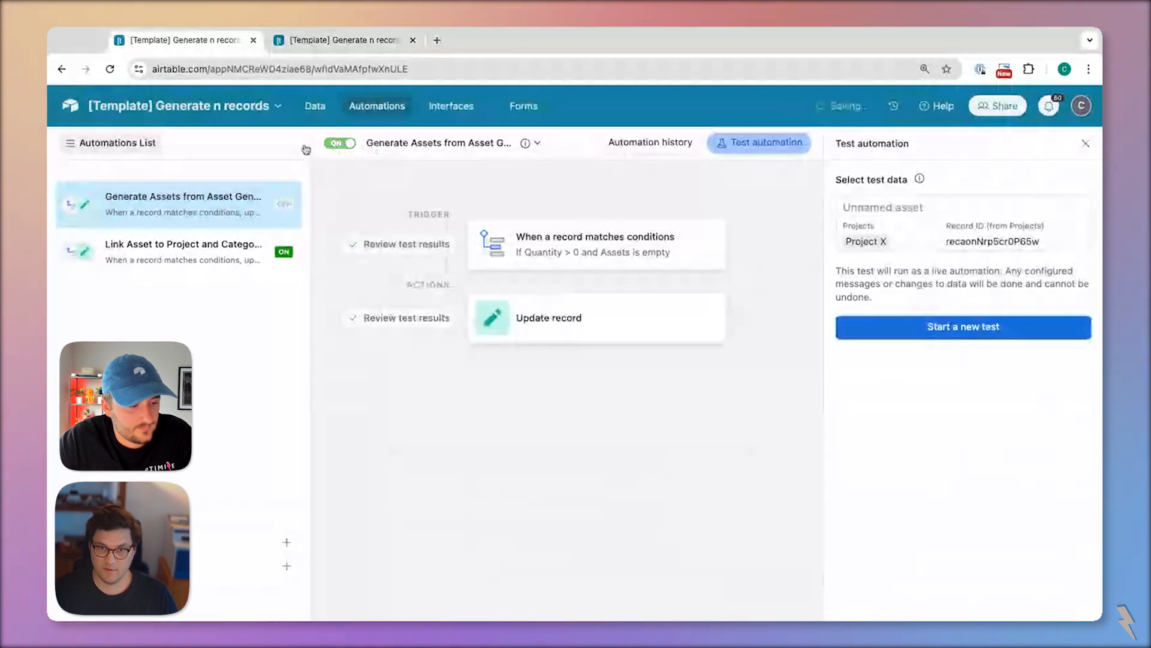
{"action": "left_click_drag", "start_coordinate": [342, 42], "coordinate": [233, 48]}
{"action": "left_click", "coordinate": [314, 106]}
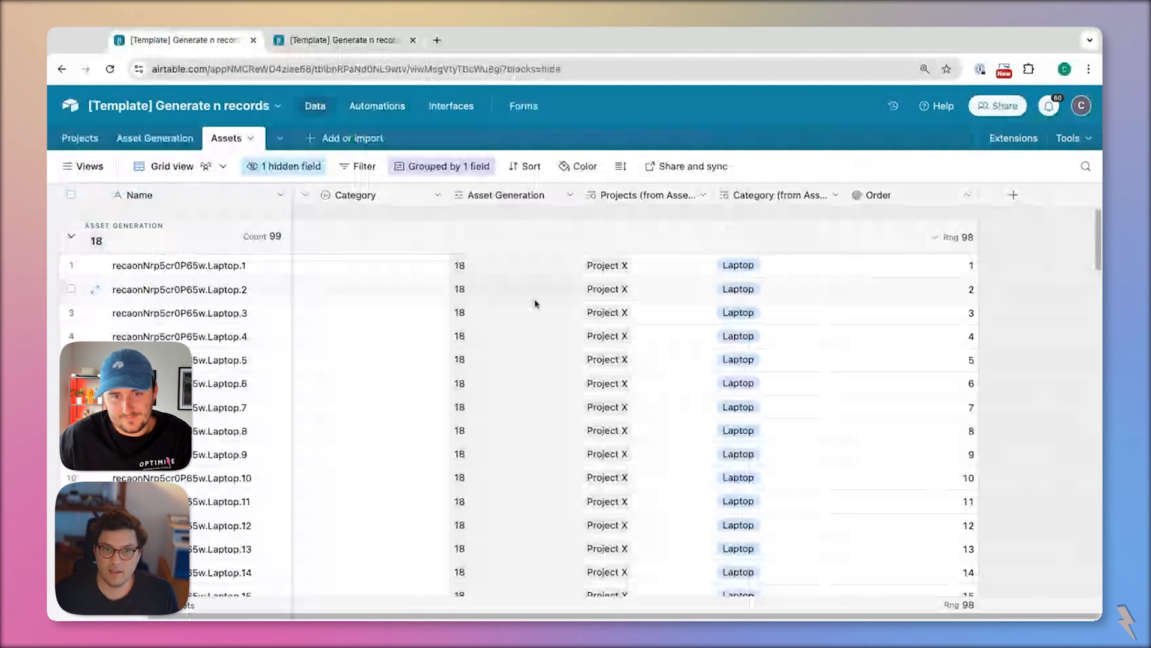
{"action": "left_click", "coordinate": [71, 194]}
{"action": "right_click", "coordinate": [57, 356]}
{"action": "left_click", "coordinate": [216, 409]}
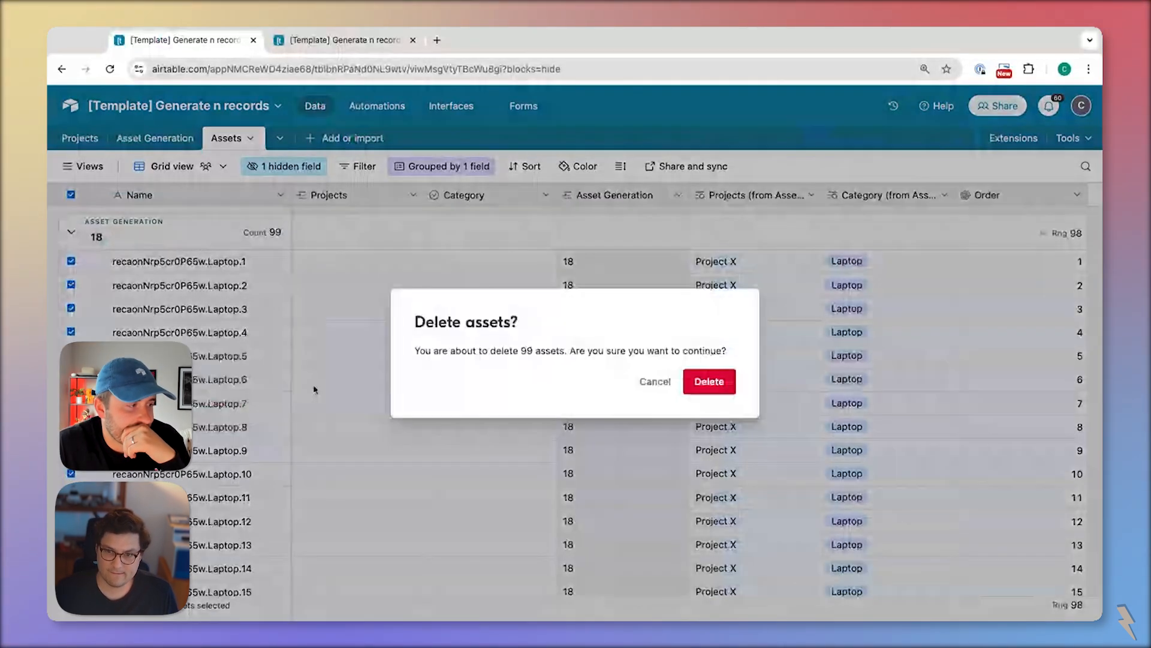
{"action": "key", "text": "Return"}
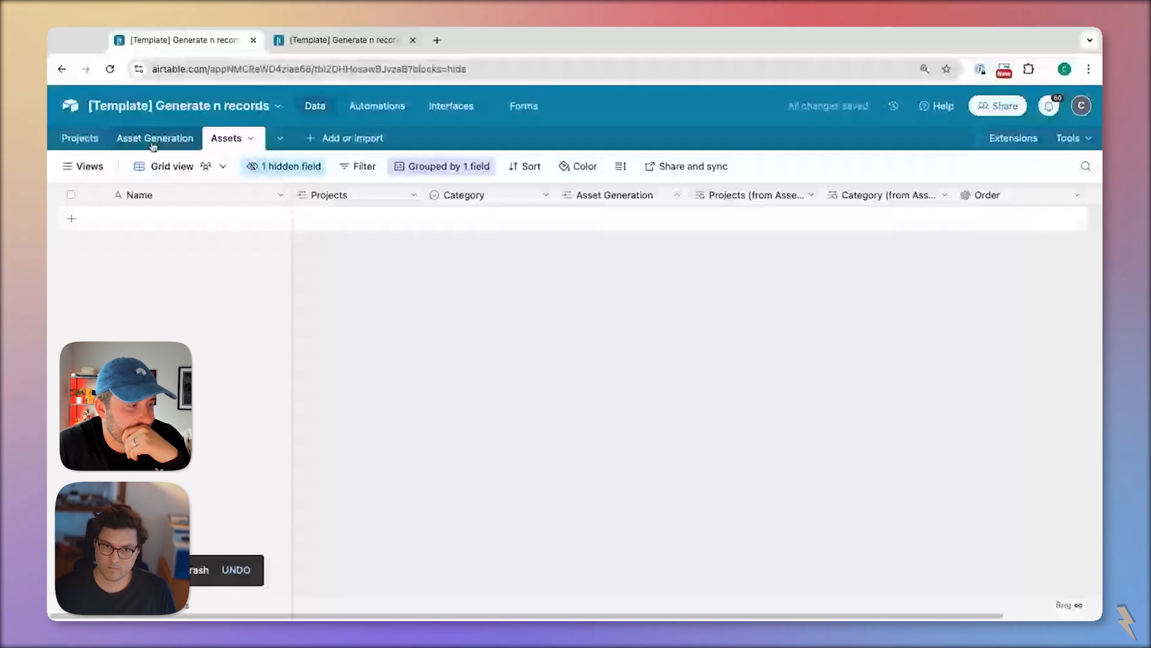
Examine the Assets field in the Asset Generation table and the Projects and Category values of the regenerated Assets records
{"action": "left_click", "coordinate": [155, 141]}
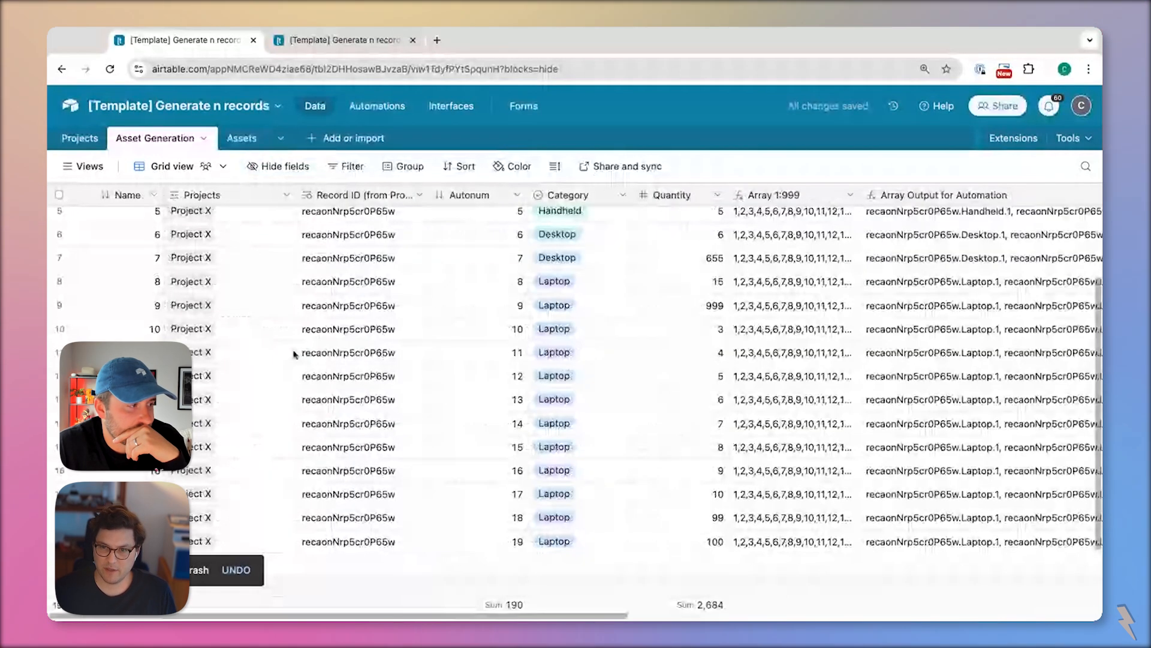
{"action": "scroll", "coordinate": [293, 354], "scroll_direction": "right", "scroll_amount": 11}
{"action": "scroll", "coordinate": [293, 354], "scroll_direction": "up", "scroll_amount": 1}
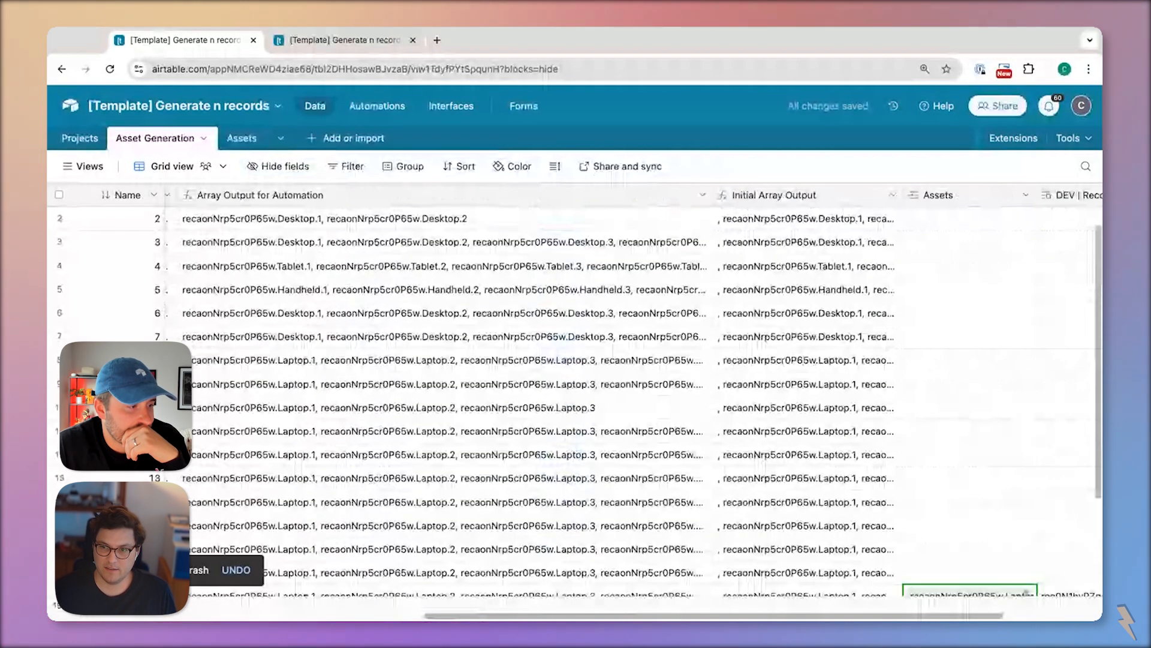
{"action": "scroll", "coordinate": [959, 528], "scroll_direction": "down", "scroll_amount": 3}
{"action": "scroll", "coordinate": [900, 479], "scroll_direction": "right", "scroll_amount": 3}
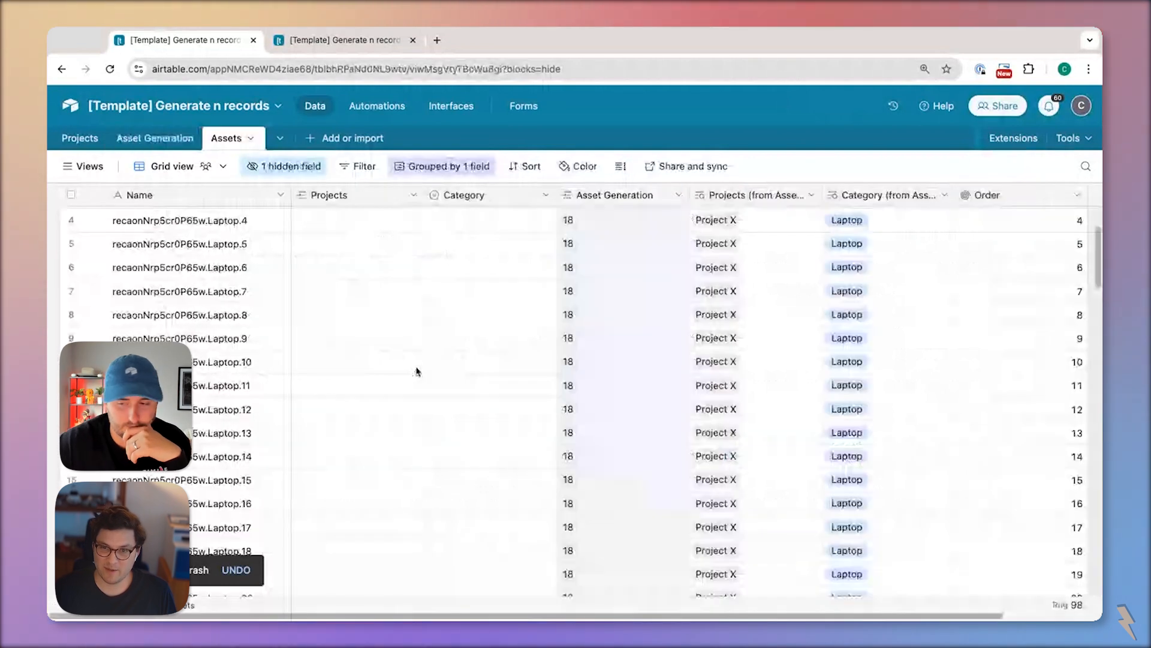
{"action": "scroll", "coordinate": [332, 275], "scroll_direction": "down", "scroll_amount": 10}
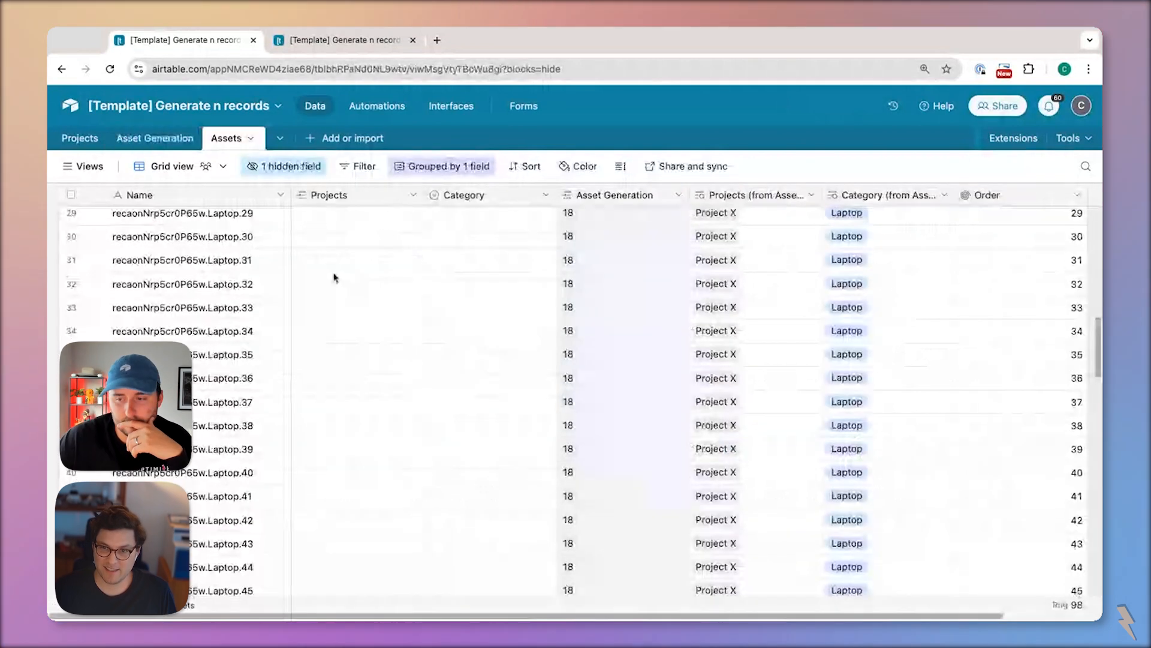
{"action": "scroll", "coordinate": [334, 277], "scroll_direction": "down", "scroll_amount": 15}
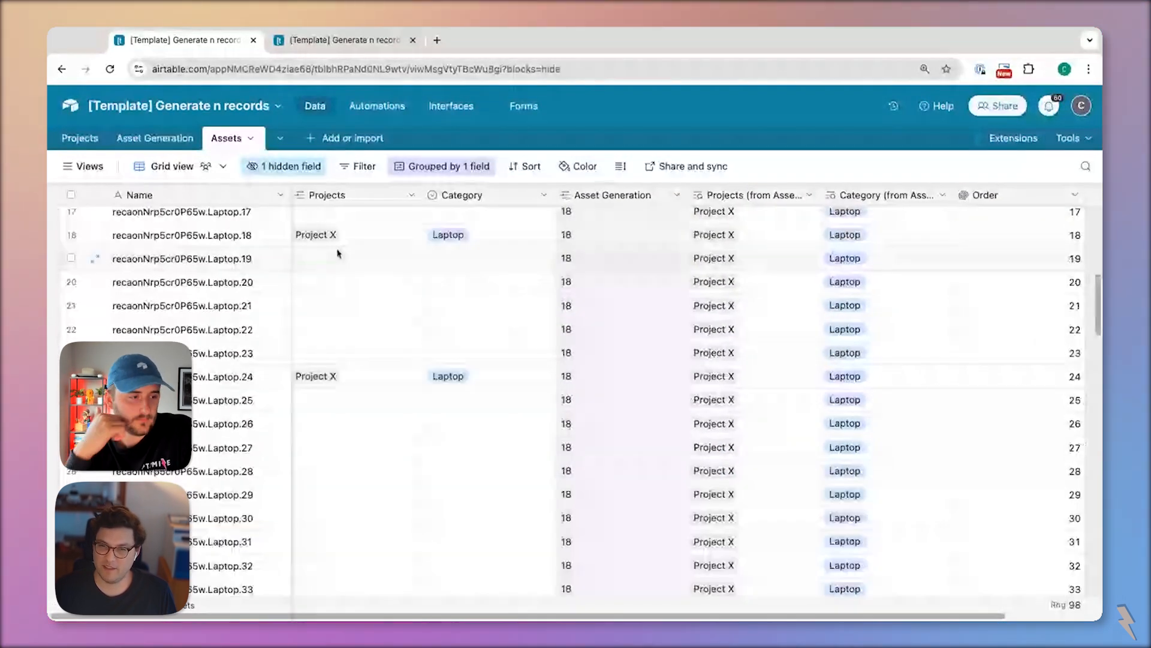
{"action": "scroll", "coordinate": [372, 246], "scroll_direction": "up", "scroll_amount": 1}
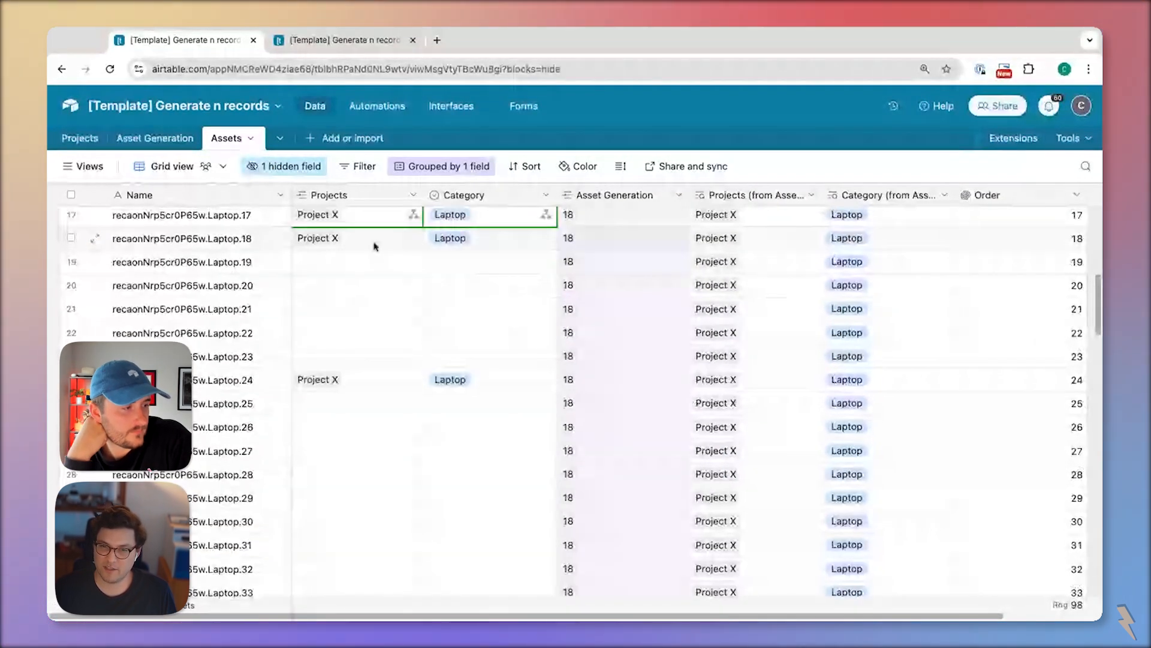
{"action": "left_click", "coordinate": [375, 246]}
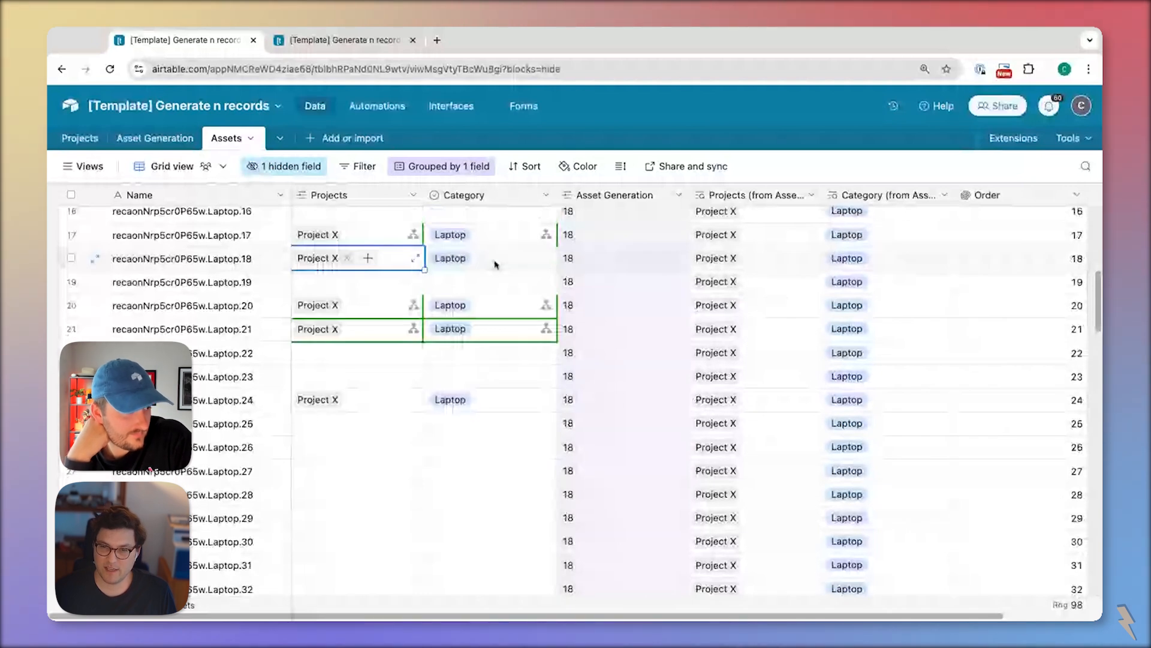
{"action": "left_click", "coordinate": [495, 264]}
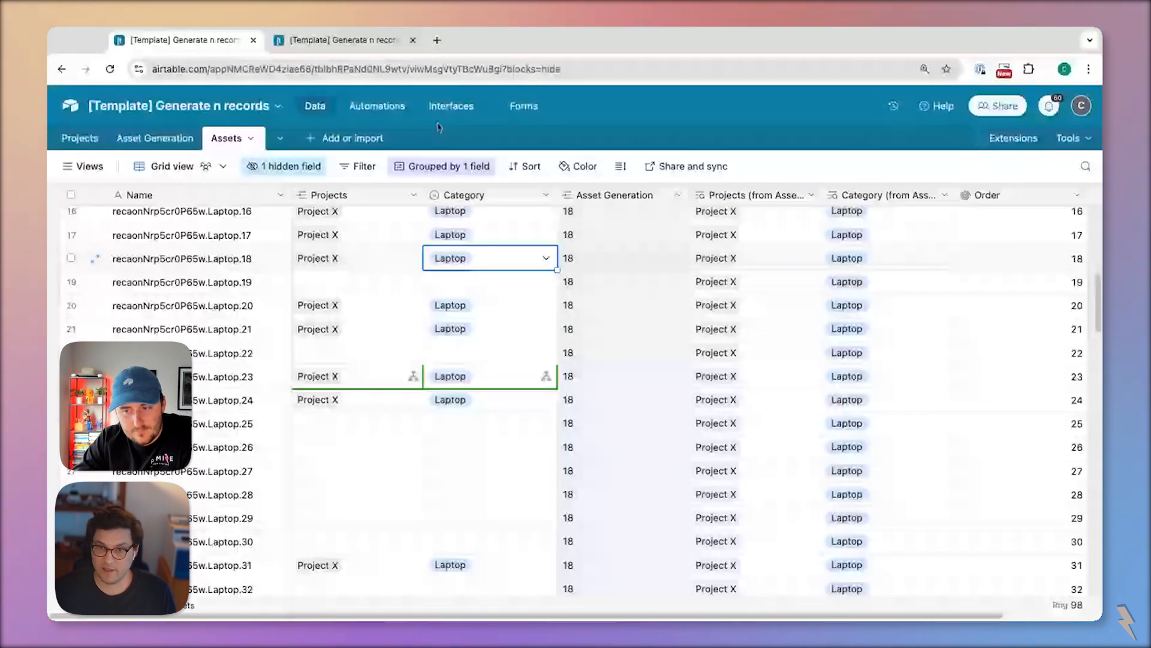
Start a new interface with the default name Interface and choose the Record review layout
{"action": "left_click", "coordinate": [453, 112]}
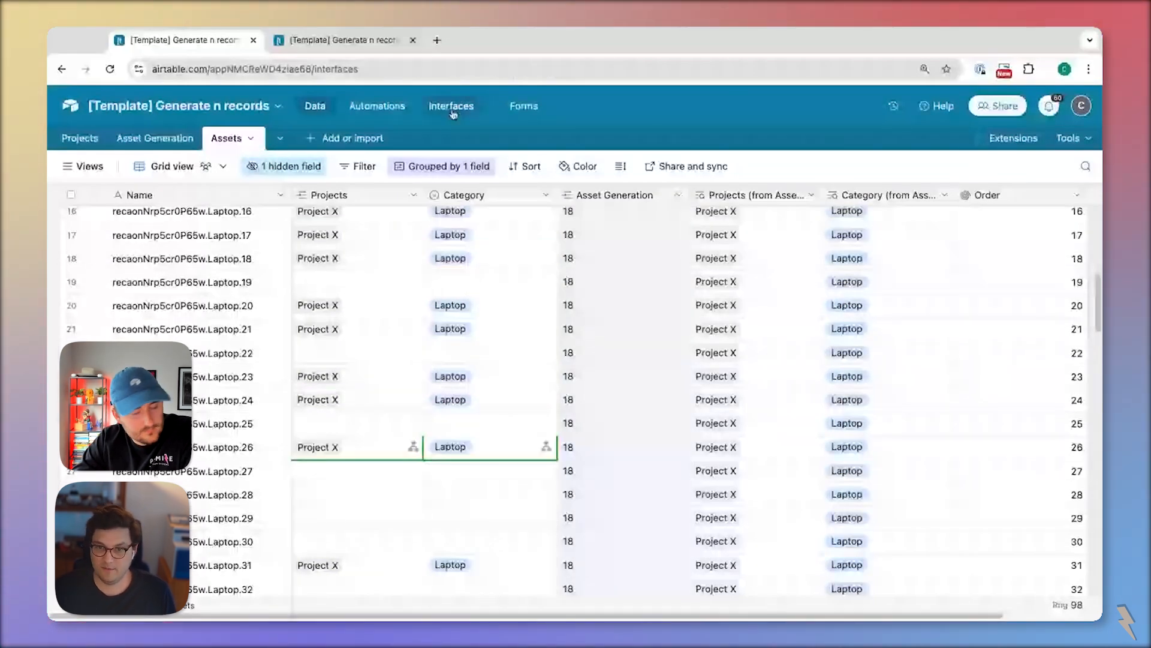
{"action": "left_click", "coordinate": [615, 318]}
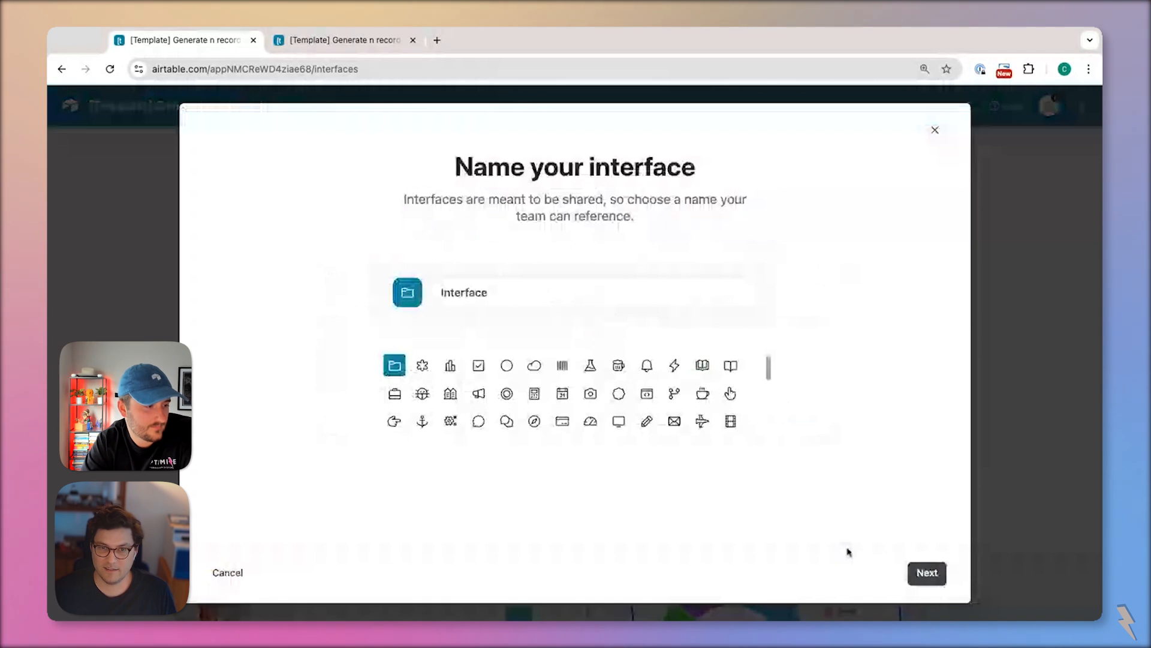
{"action": "left_click", "coordinate": [927, 573]}
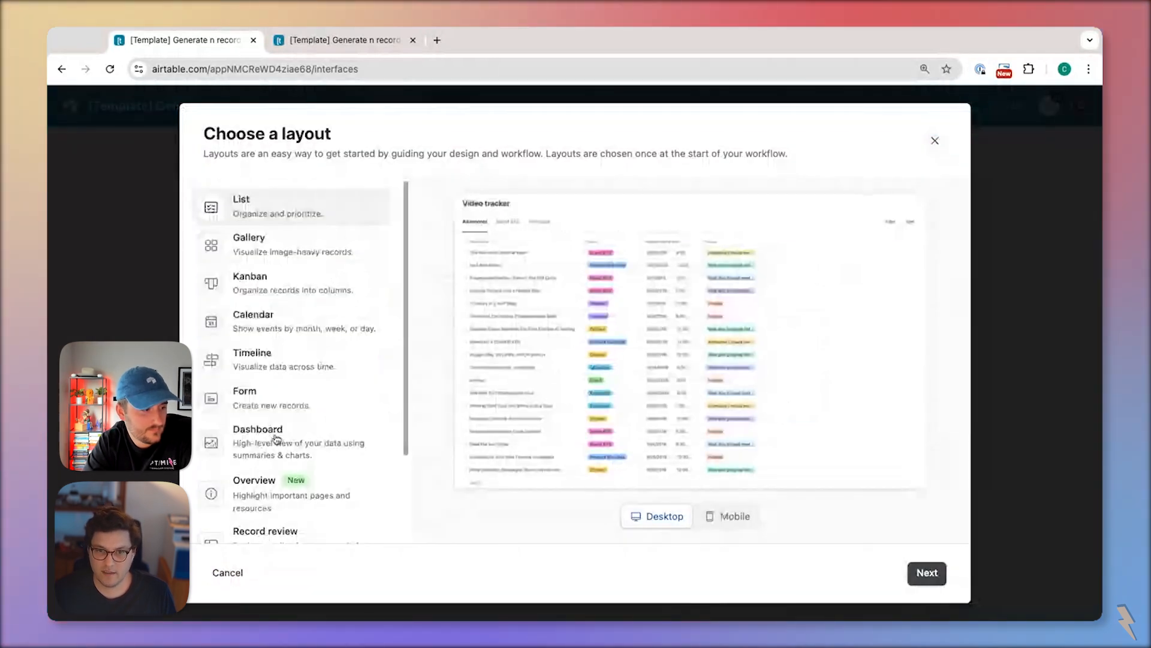
{"action": "scroll", "coordinate": [281, 474], "scroll_direction": "down", "scroll_amount": 2}
{"action": "left_click", "coordinate": [288, 510]}
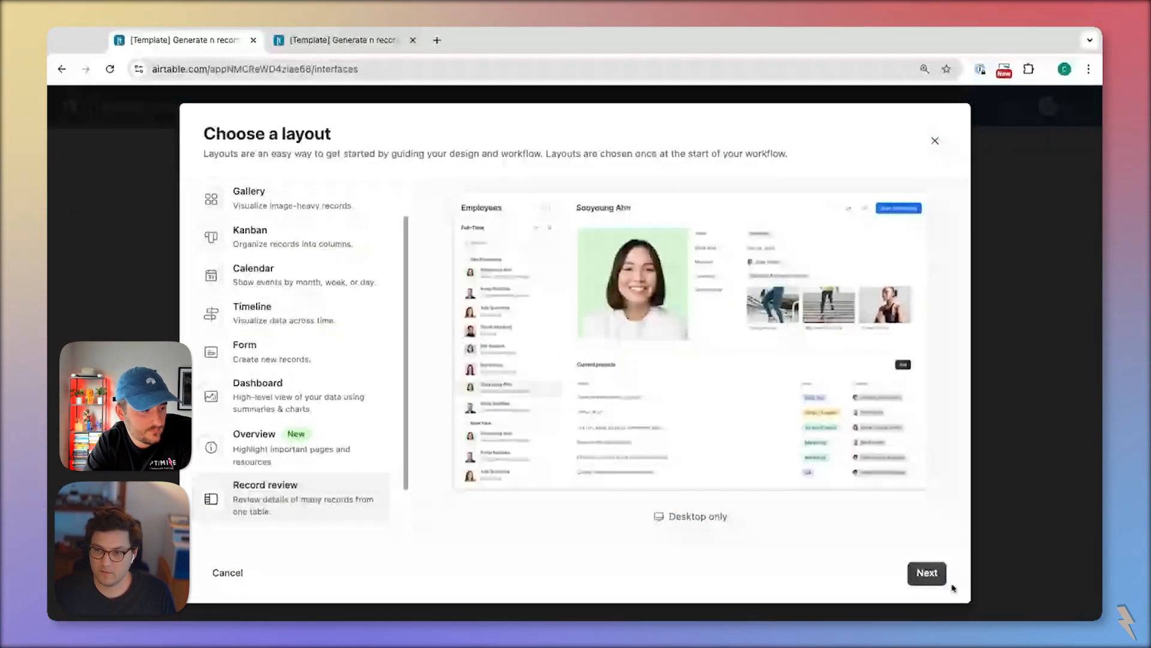
{"action": "left_click", "coordinate": [935, 576]}
Connect the layout to the Projects table, keep all fields as elements, and create the page as Projects
{"action": "left_click", "coordinate": [282, 239]}
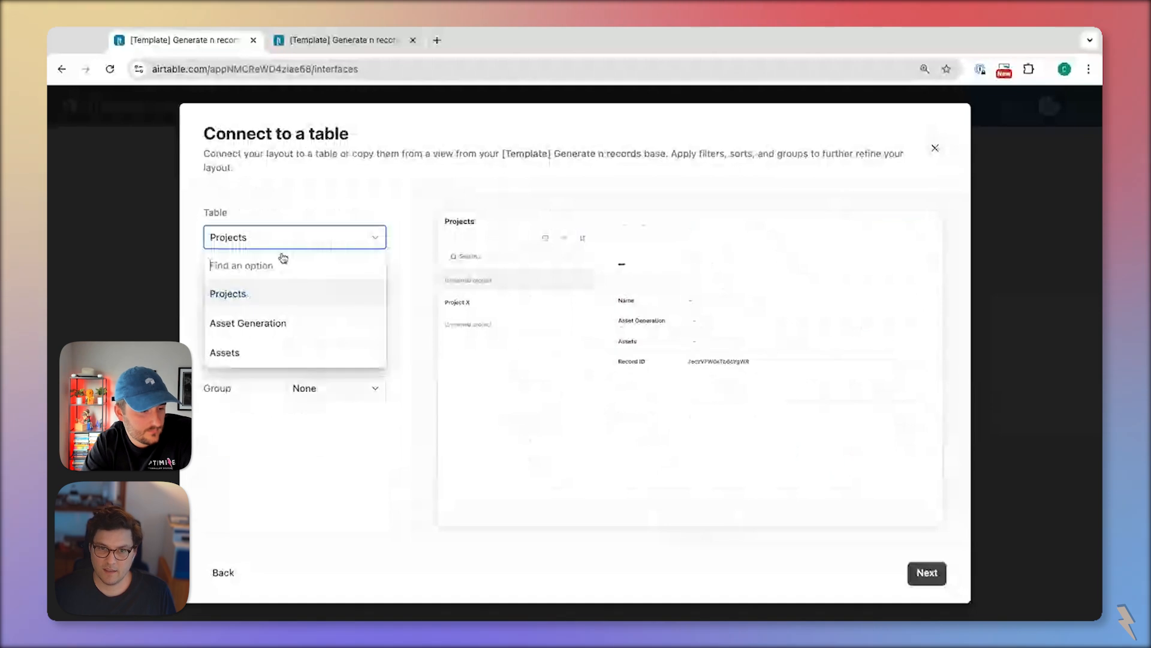
{"action": "left_click", "coordinate": [270, 293]}
{"action": "left_click", "coordinate": [939, 582]}
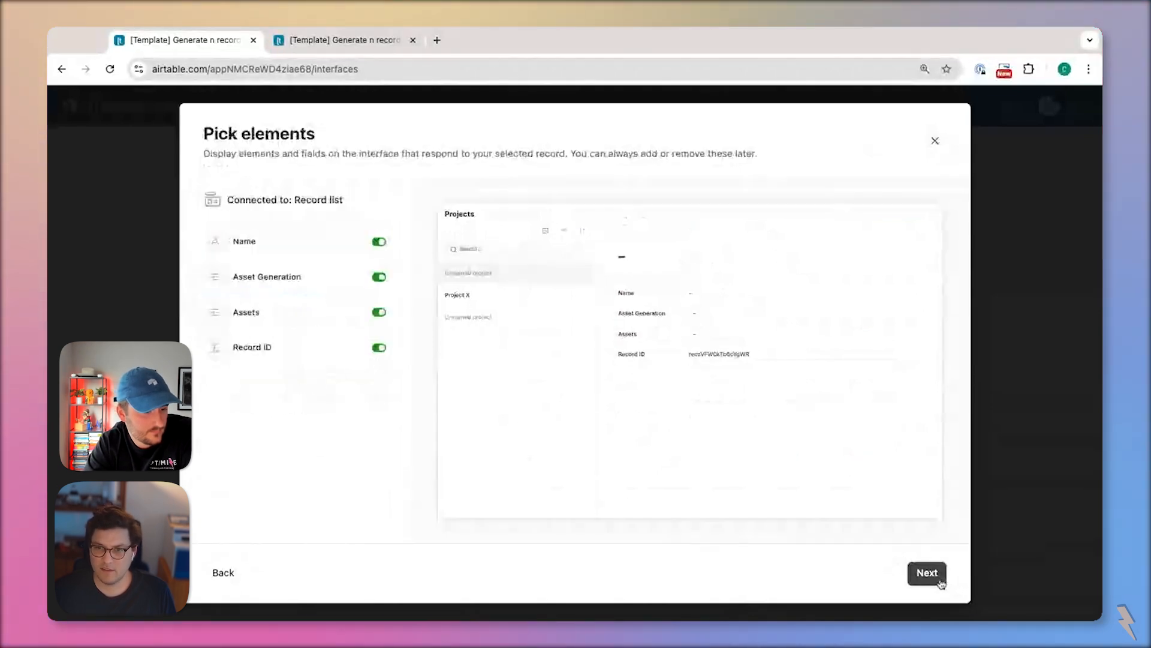
{"action": "left_click", "coordinate": [940, 577]}
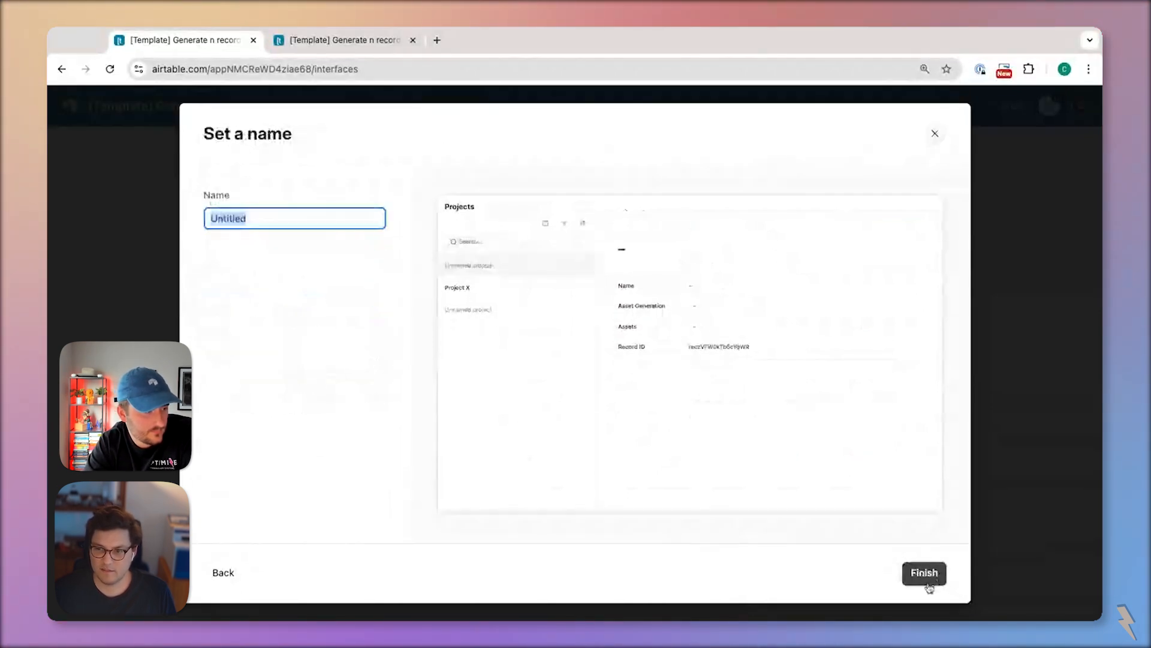
{"action": "type", "text": "Proj"}
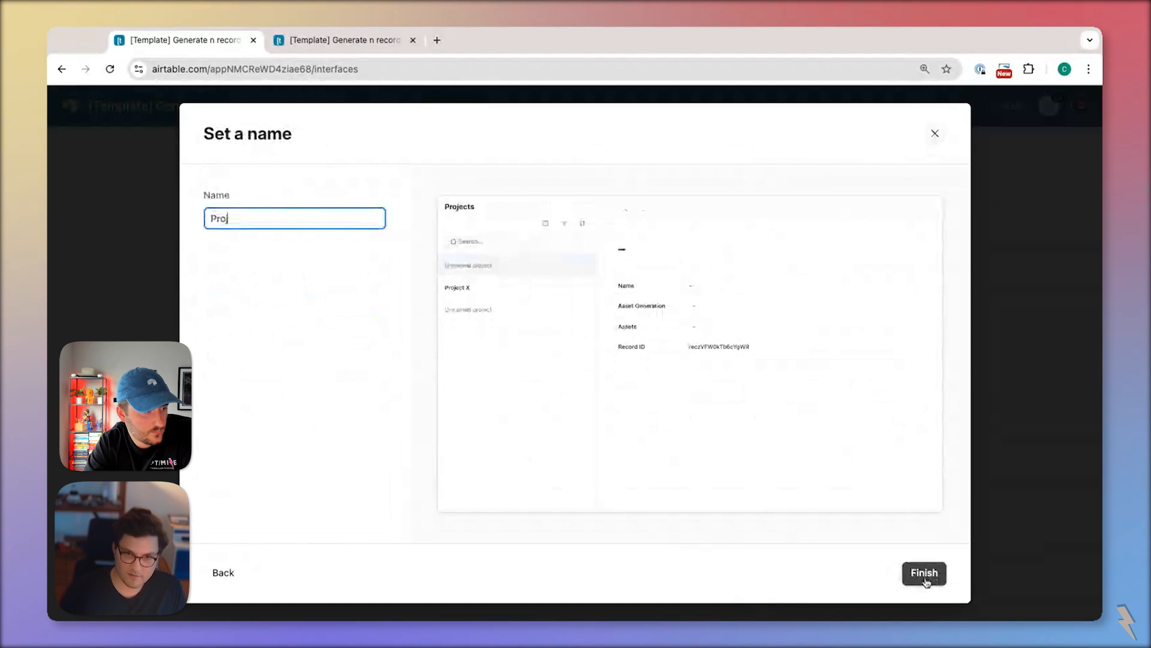
{"action": "left_click", "coordinate": [925, 574]}
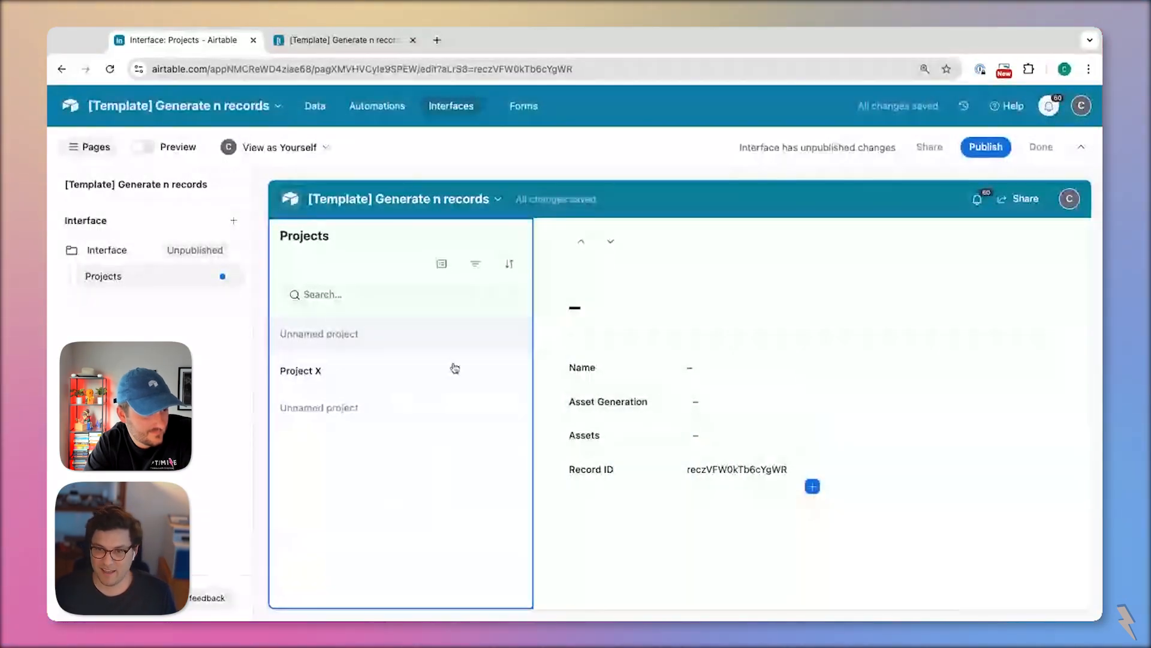
Select Project X and show its Asset Generation and Assets linked fields as views instead of fields
{"action": "left_click", "coordinate": [362, 372]}
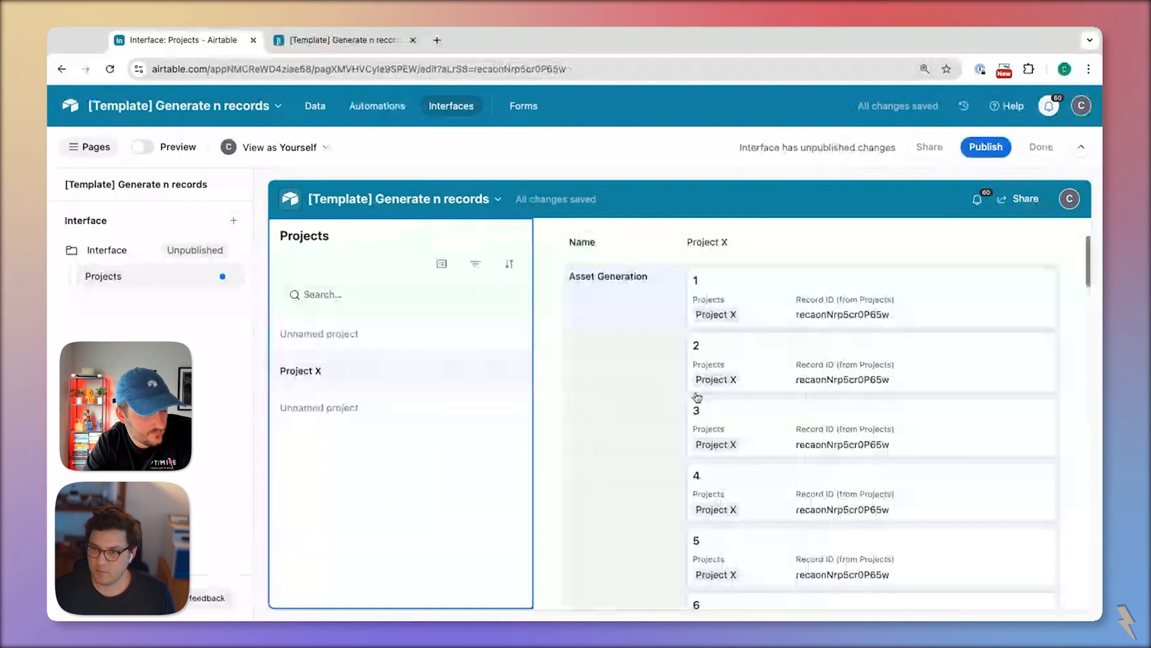
{"action": "left_click", "coordinate": [697, 397]}
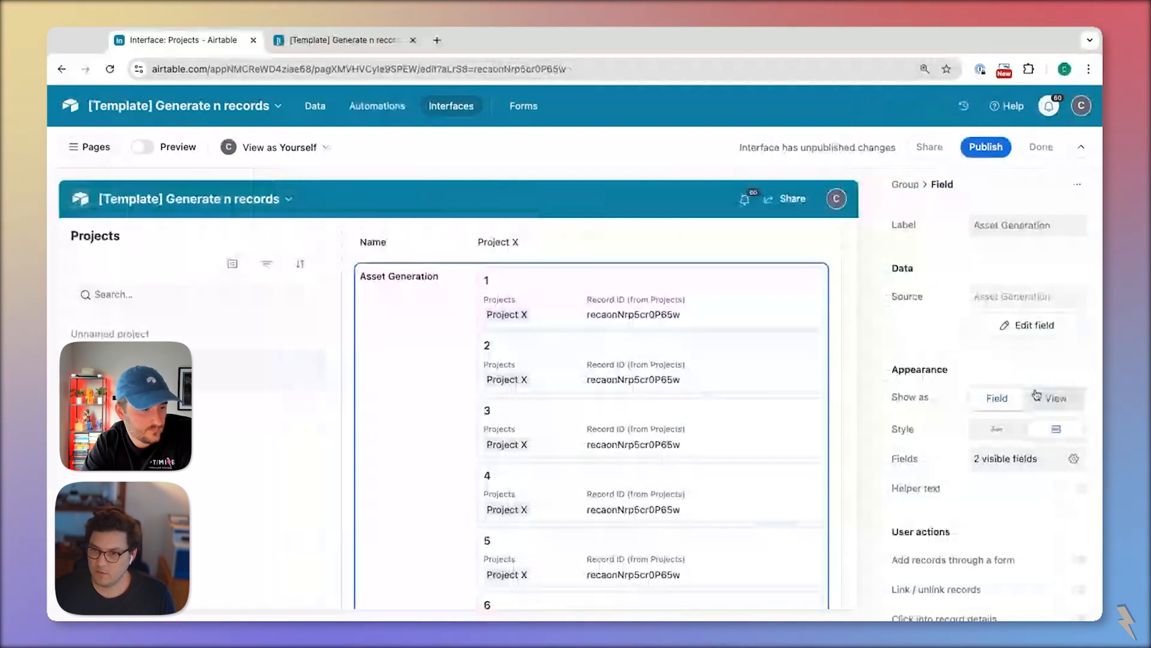
{"action": "left_click", "coordinate": [1049, 397]}
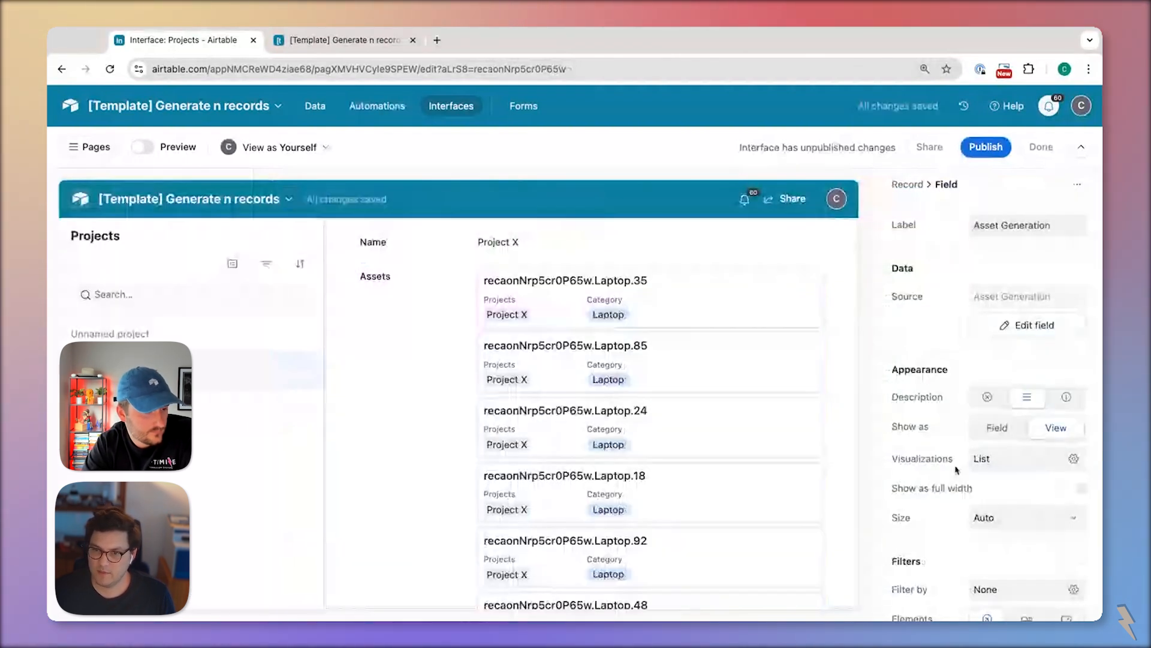
{"action": "left_click", "coordinate": [426, 430]}
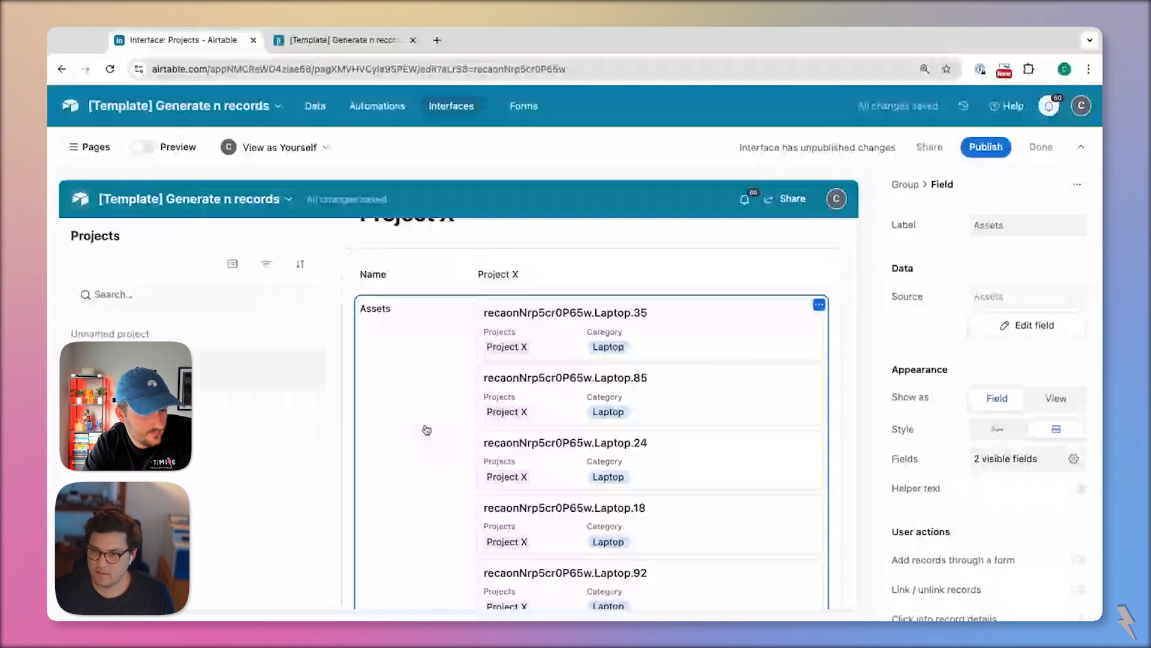
{"action": "left_click", "coordinate": [1066, 402]}
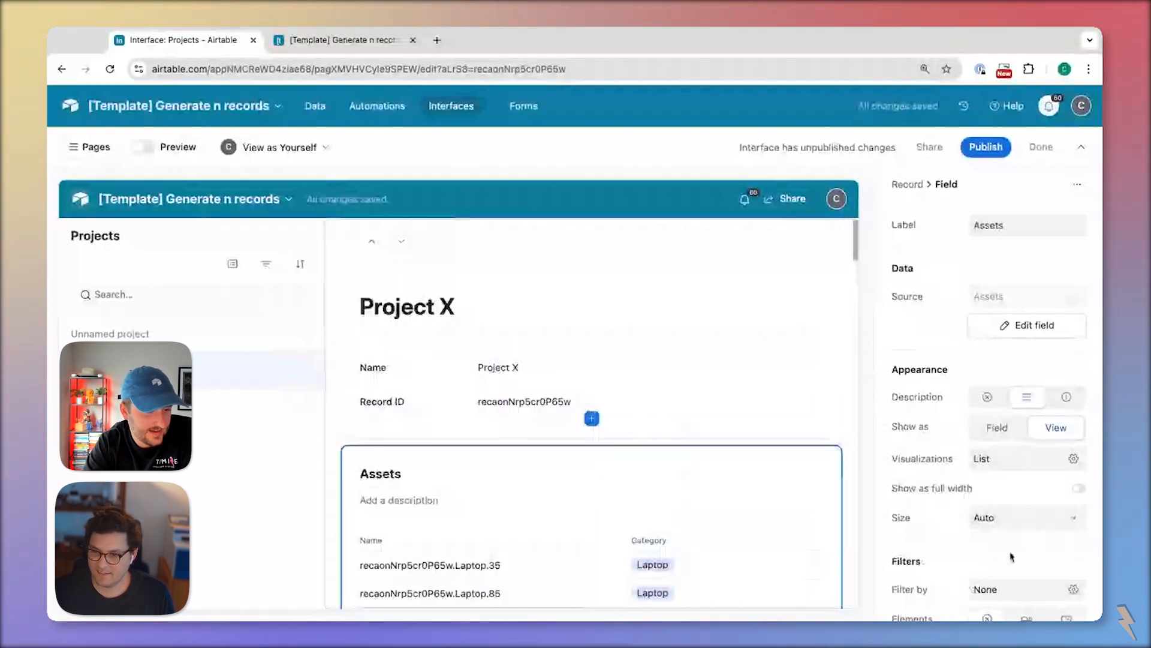
Set the size of the Assets list to Small
{"action": "scroll", "coordinate": [1012, 556], "scroll_direction": "down", "scroll_amount": 3}
{"action": "left_click", "coordinate": [1014, 330]}
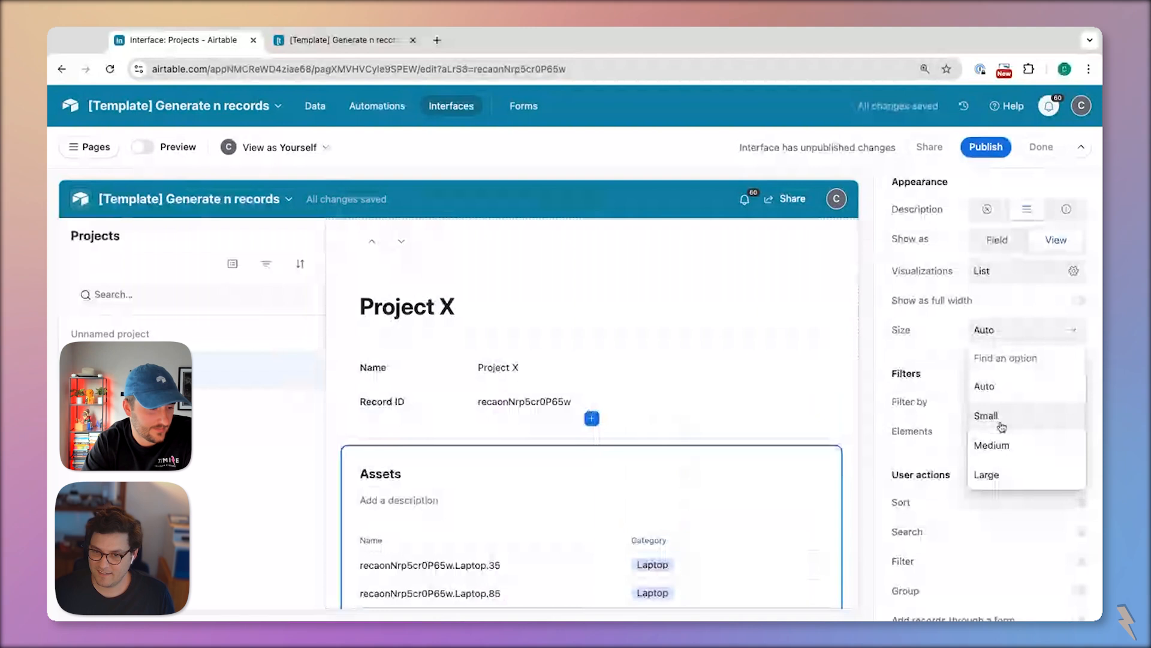
{"action": "left_click", "coordinate": [1002, 419]}
Move the Asset Generation group above the Assets group and set its size to Small
{"action": "scroll", "coordinate": [572, 475], "scroll_direction": "down", "scroll_amount": 7}
{"action": "left_click", "coordinate": [640, 354]}
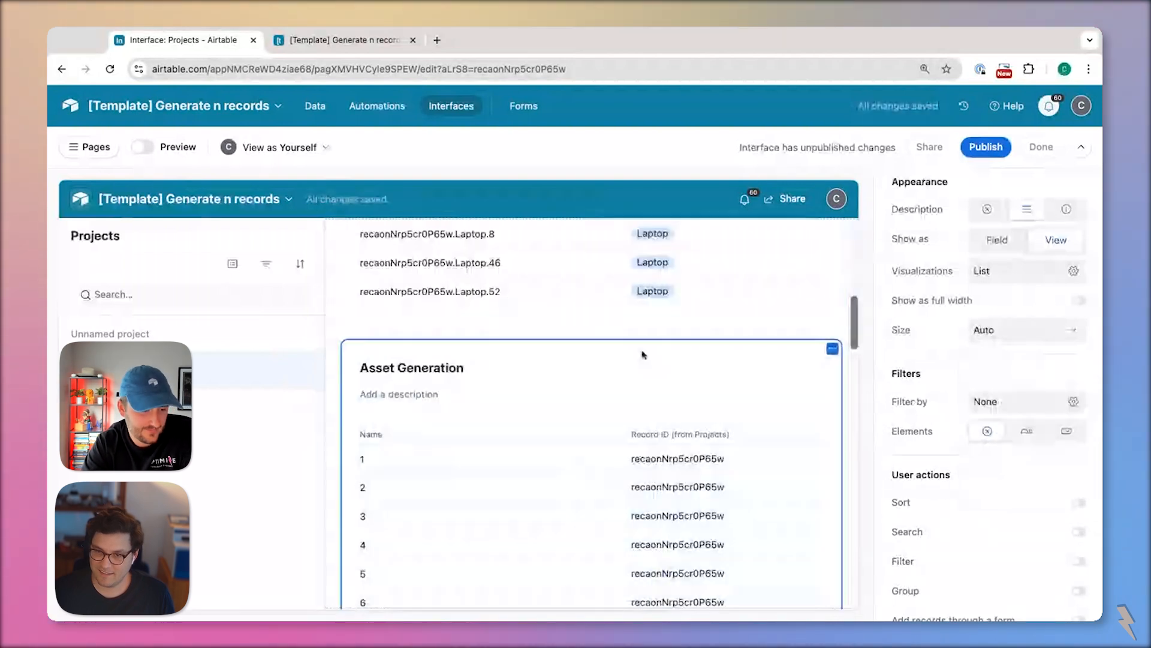
{"action": "left_click_drag", "start_coordinate": [663, 347], "coordinate": [665, 348]}
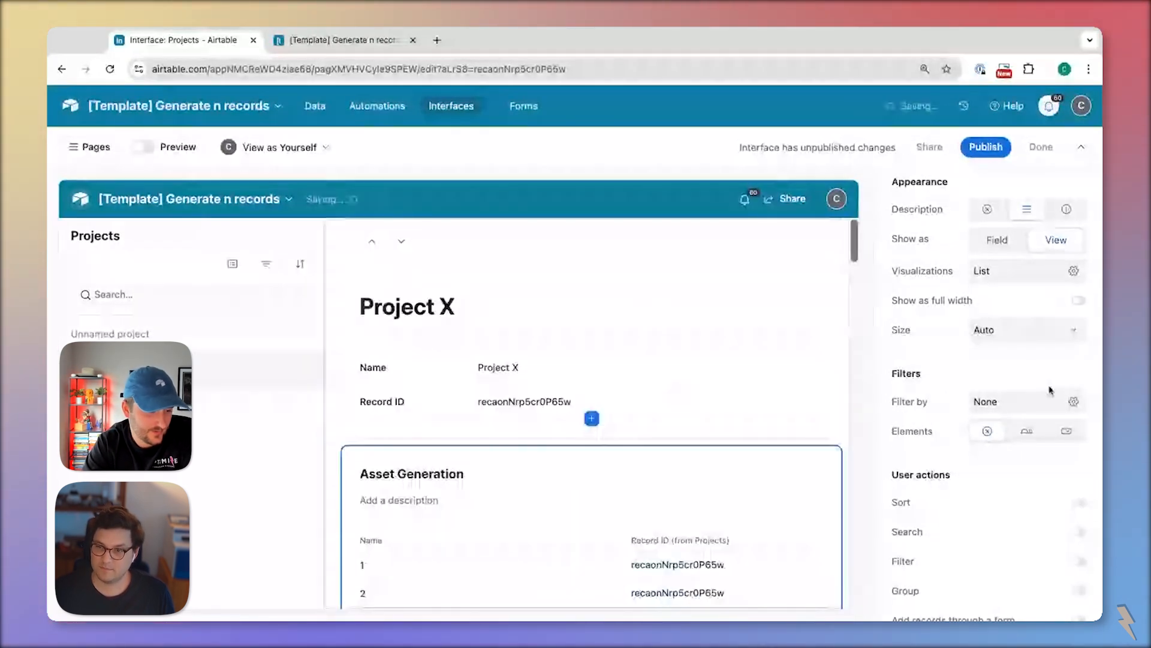
{"action": "left_click", "coordinate": [1011, 340]}
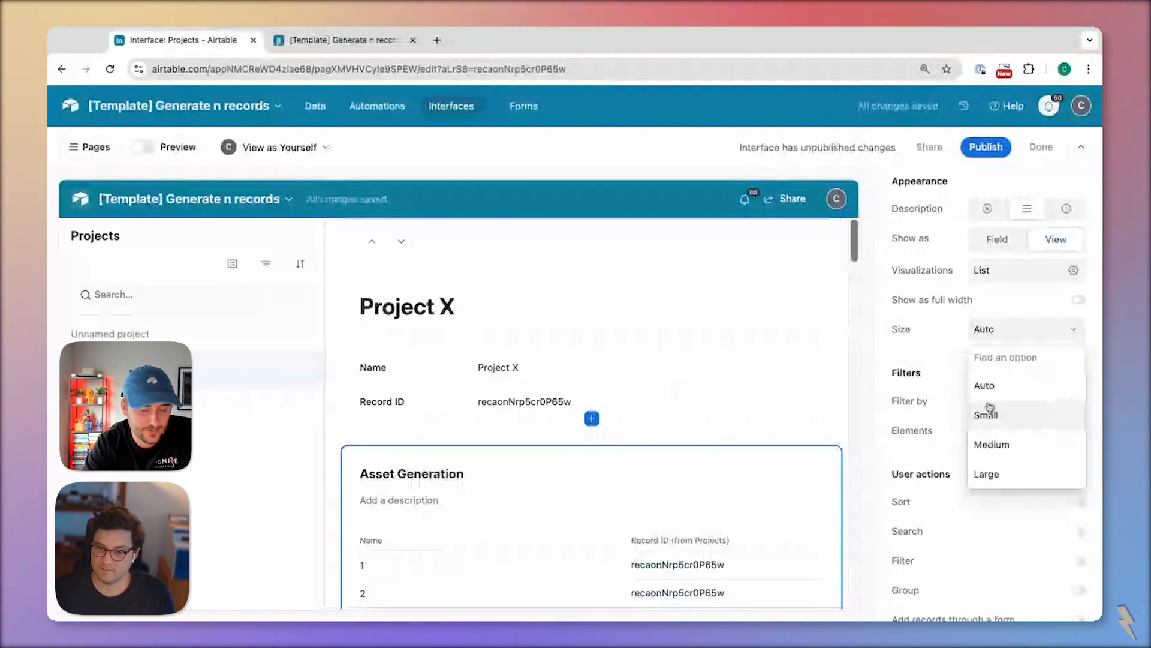
{"action": "left_click", "coordinate": [986, 414]}
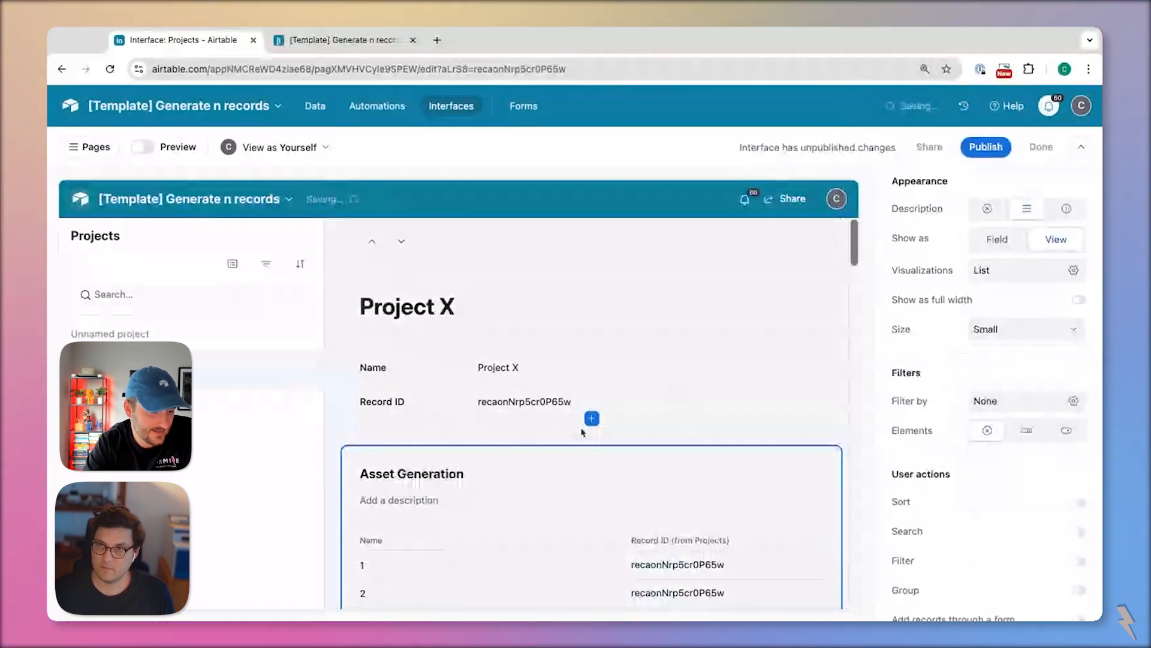
Narrow the Name column in the Asset Generation list so the Record ID column sits close to it
{"action": "scroll", "coordinate": [766, 452], "scroll_direction": "down", "scroll_amount": 3}
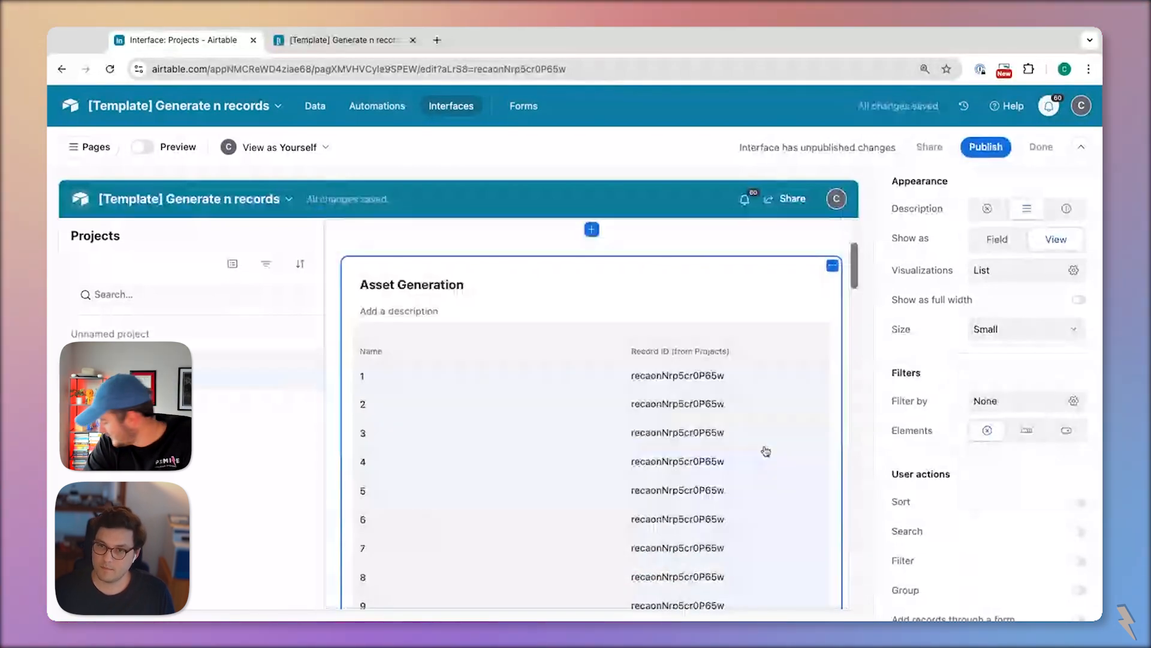
{"action": "scroll", "coordinate": [658, 406], "scroll_direction": "down", "scroll_amount": 2}
{"action": "left_click", "coordinate": [658, 399]}
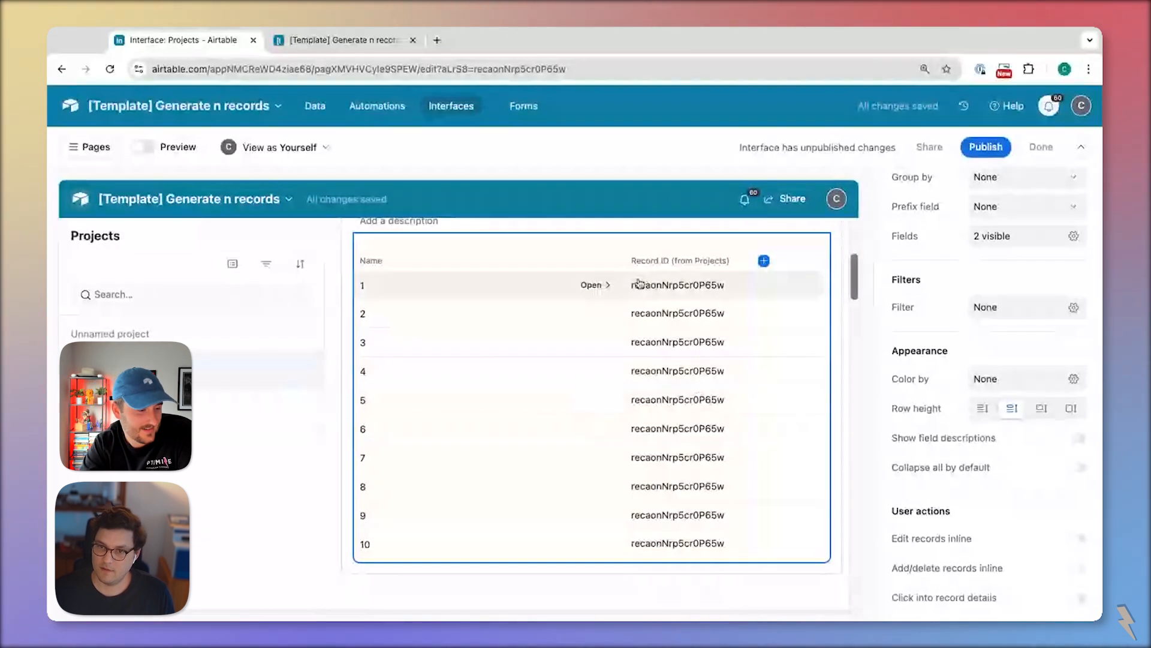
{"action": "left_click_drag", "start_coordinate": [620, 261], "coordinate": [419, 264]}
{"action": "scroll", "coordinate": [671, 458], "scroll_direction": "up", "scroll_amount": 2}
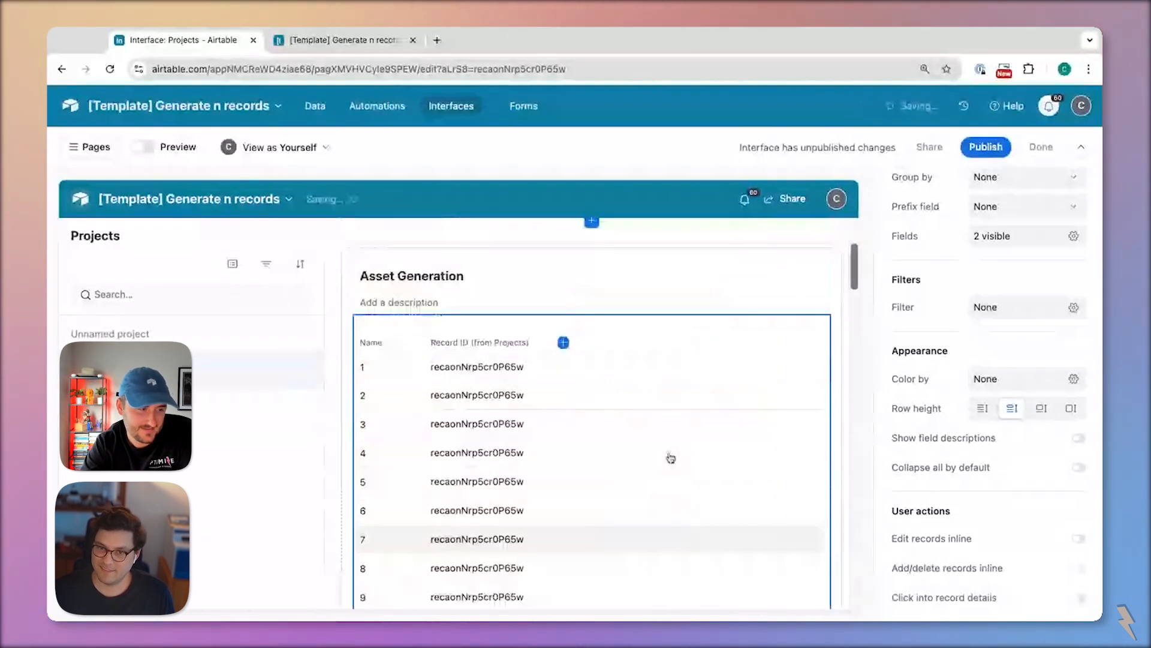
{"action": "scroll", "coordinate": [671, 458], "scroll_direction": "up", "scroll_amount": 1}
Allow adding records through a form in the Asset Generation group and open its button settings
{"action": "left_click", "coordinate": [726, 345]}
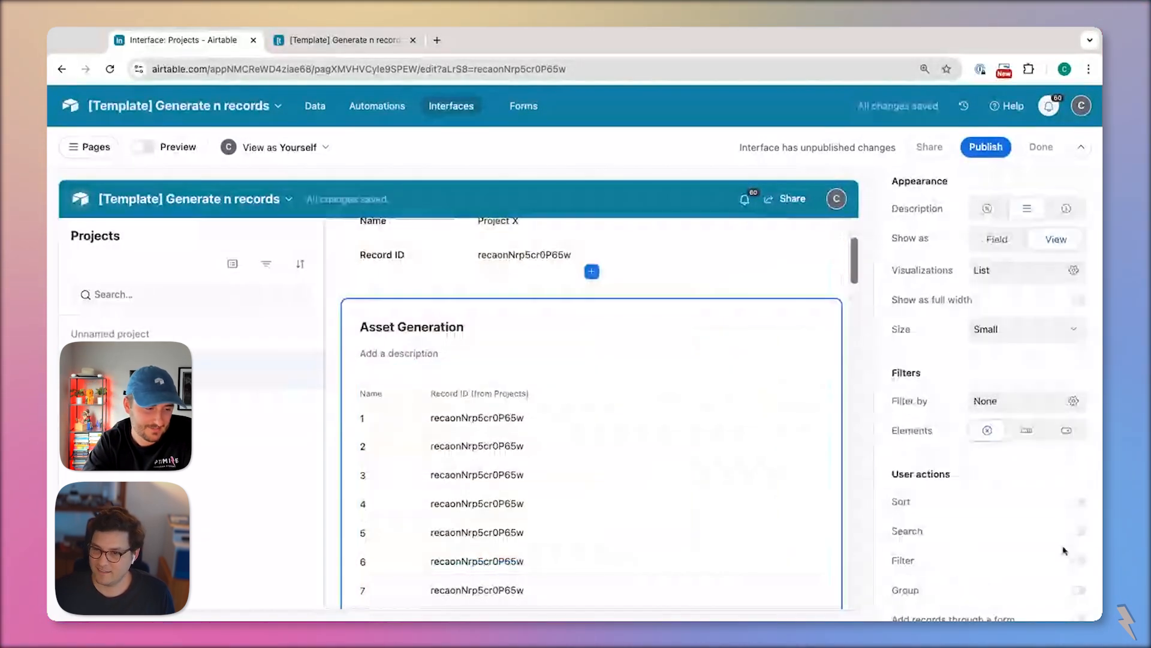
{"action": "scroll", "coordinate": [1067, 548], "scroll_direction": "down", "scroll_amount": 4}
{"action": "left_click", "coordinate": [1080, 379]}
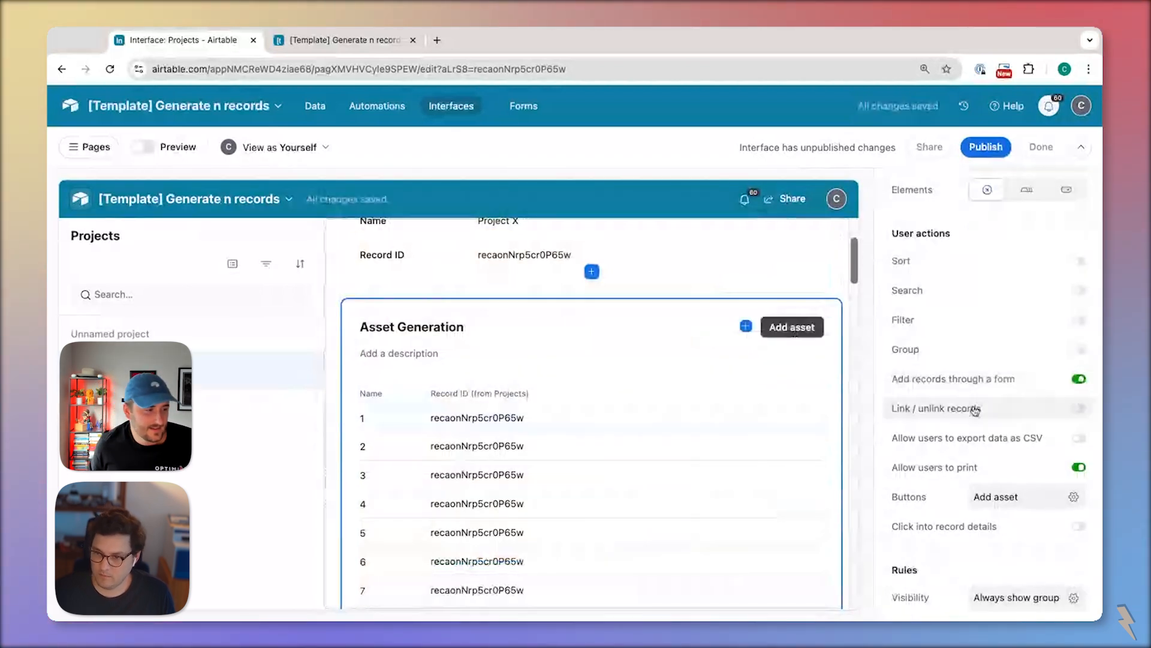
{"action": "left_click", "coordinate": [1044, 501]}
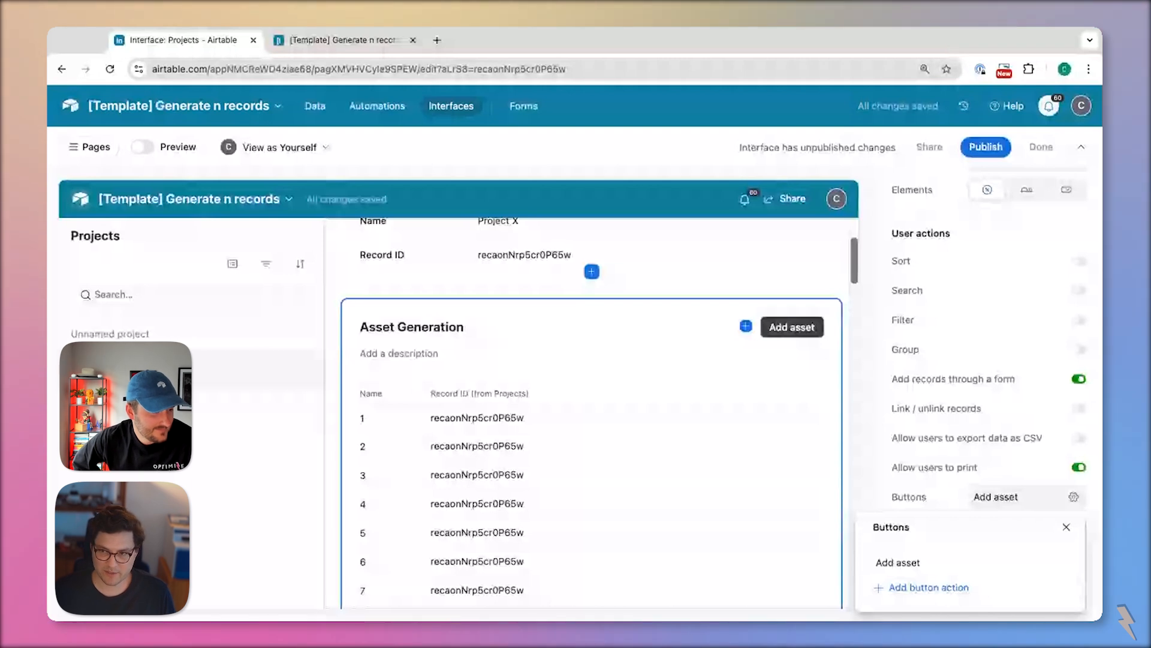
Open the base's data in a new browser tab and move that tab ahead of the interface tab
{"action": "left_click", "coordinate": [318, 108], "text": "super"}
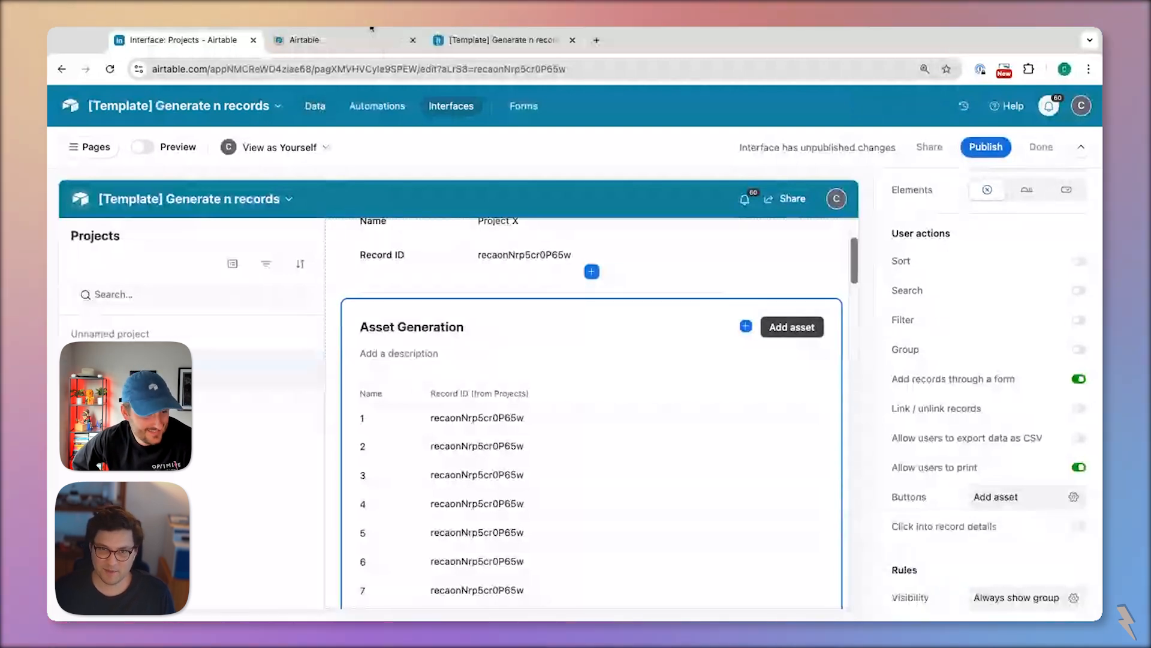
{"action": "left_click_drag", "start_coordinate": [372, 28], "coordinate": [243, 42]}
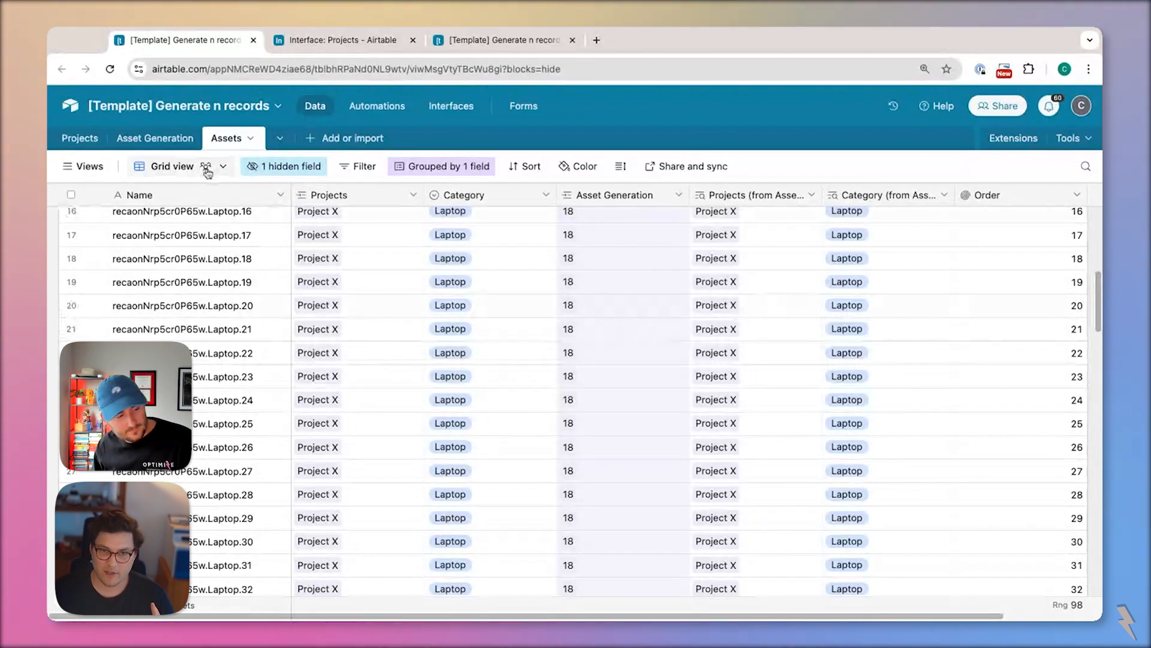
In Asset Generation, set record 17's Quantity to 0 and undo that change to retrigger its asset generation
{"action": "left_click", "coordinate": [160, 139]}
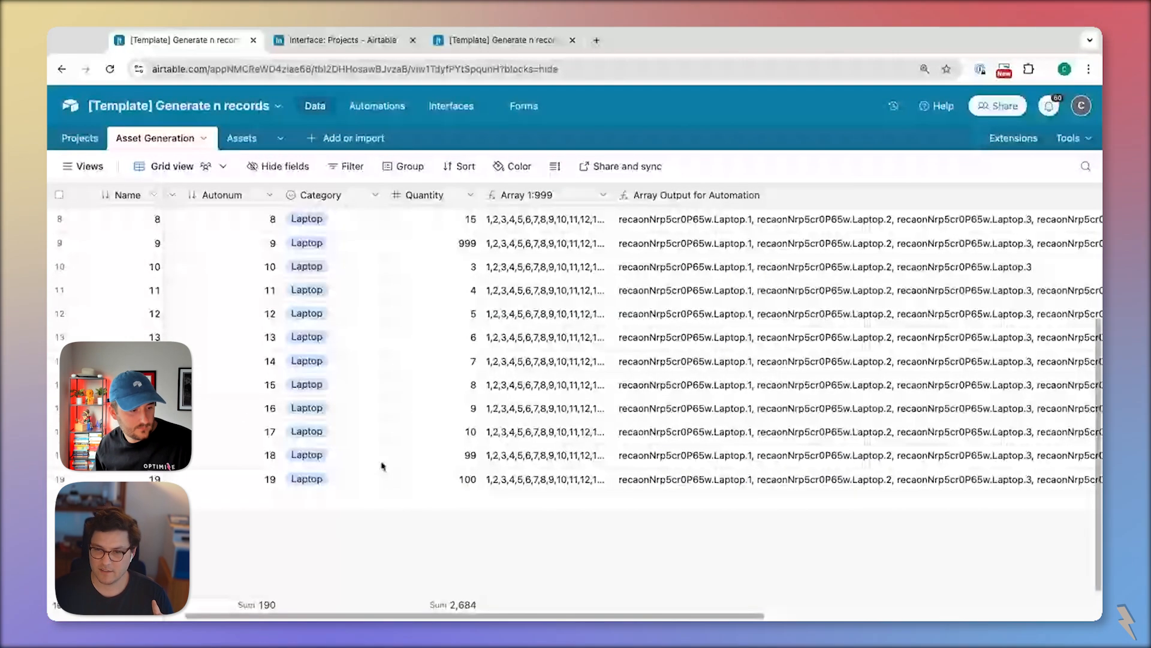
{"action": "left_click", "coordinate": [238, 452]}
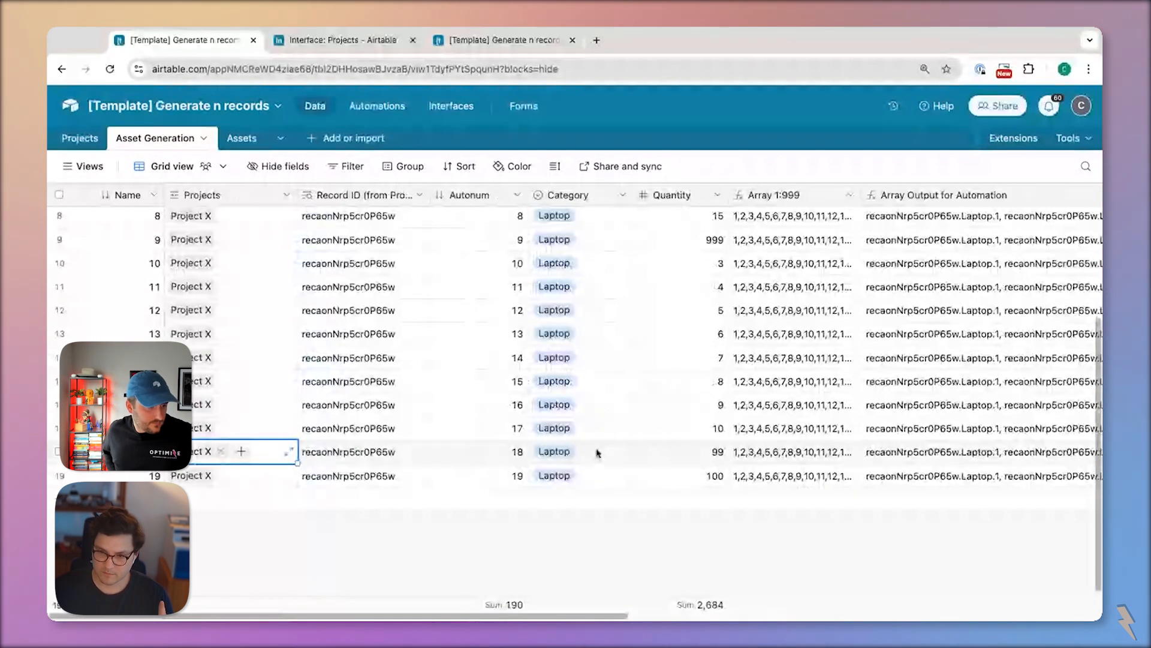
{"action": "left_click", "coordinate": [662, 430]}
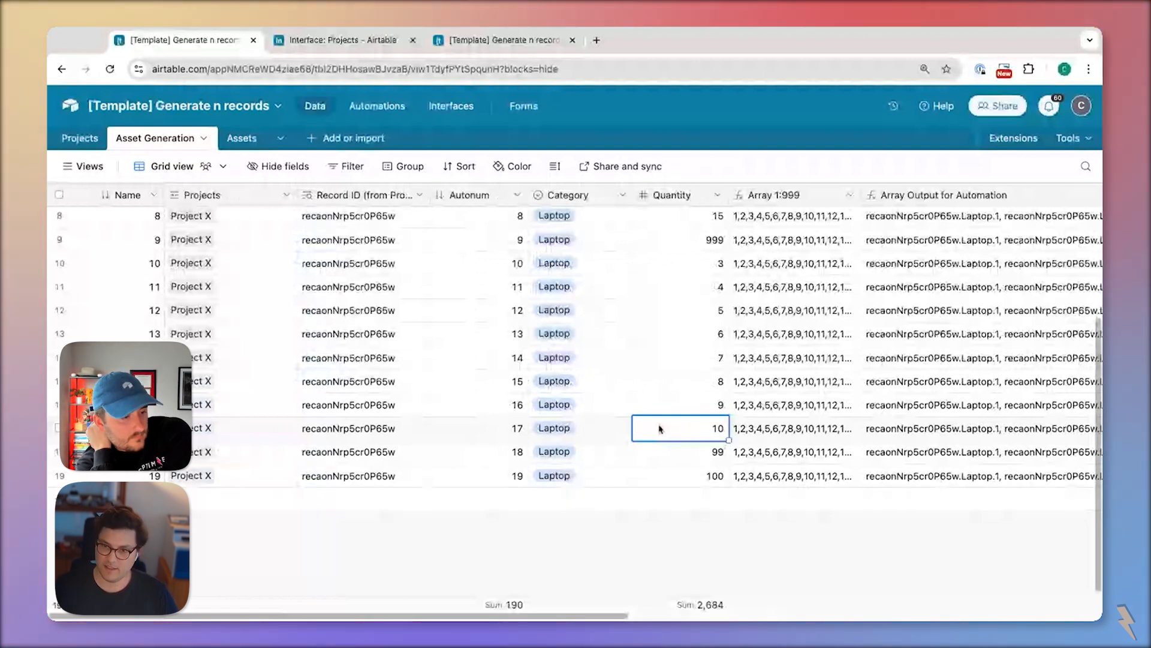
{"action": "type", "text": "0"}
{"action": "left_click", "coordinate": [693, 405]}
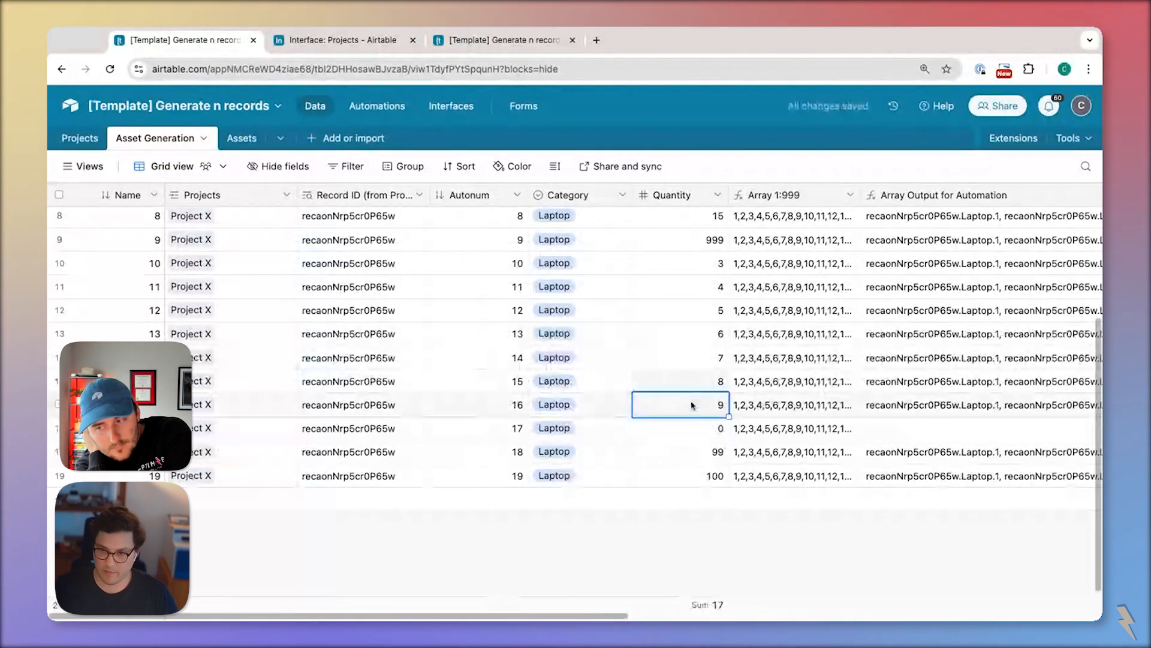
{"action": "key", "text": "ctrl+z"}
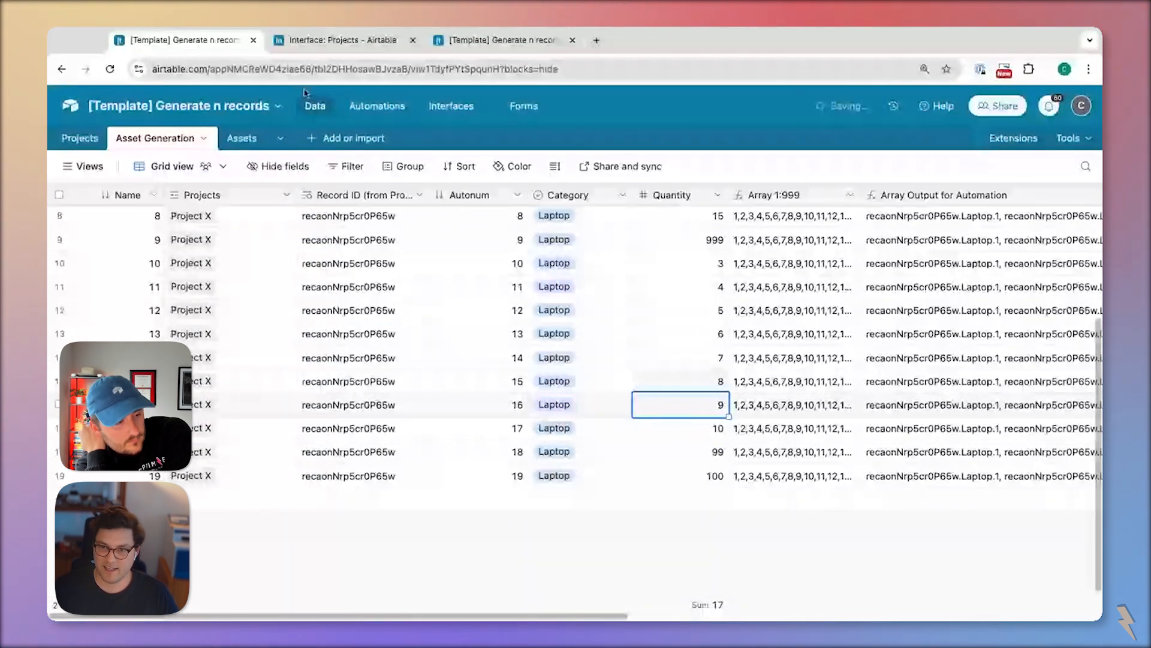
Check the generated records' Asset Generation links in the Assets table against the Assets and Record ID columns of Asset Generation
{"action": "left_click", "coordinate": [241, 138]}
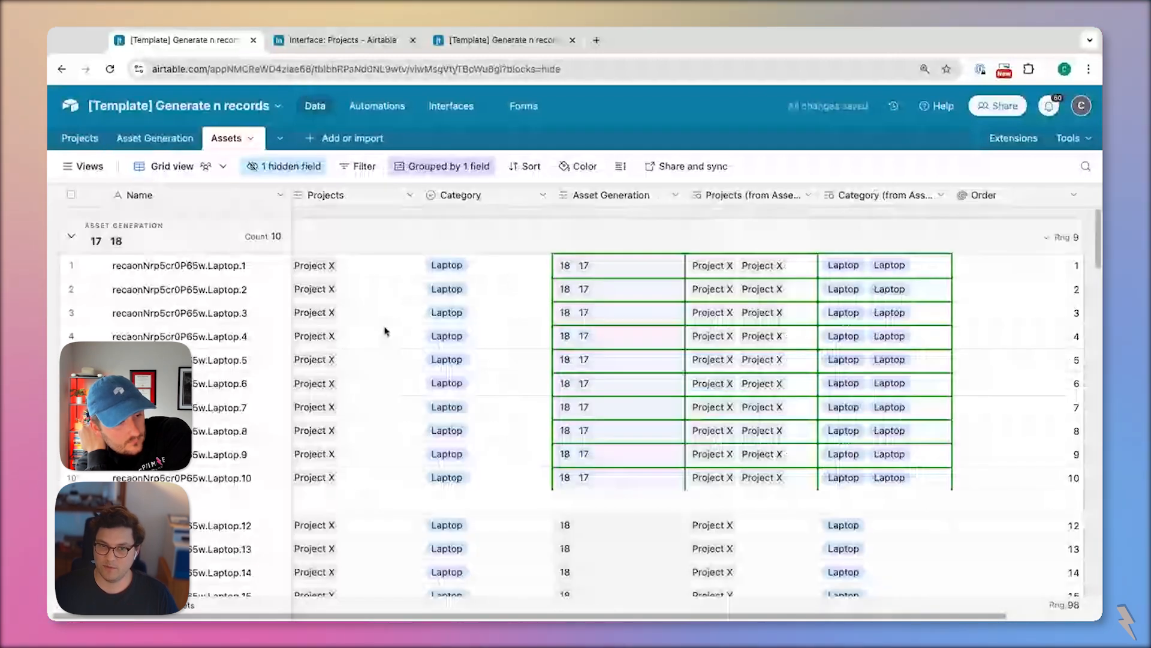
{"action": "left_click", "coordinate": [180, 132]}
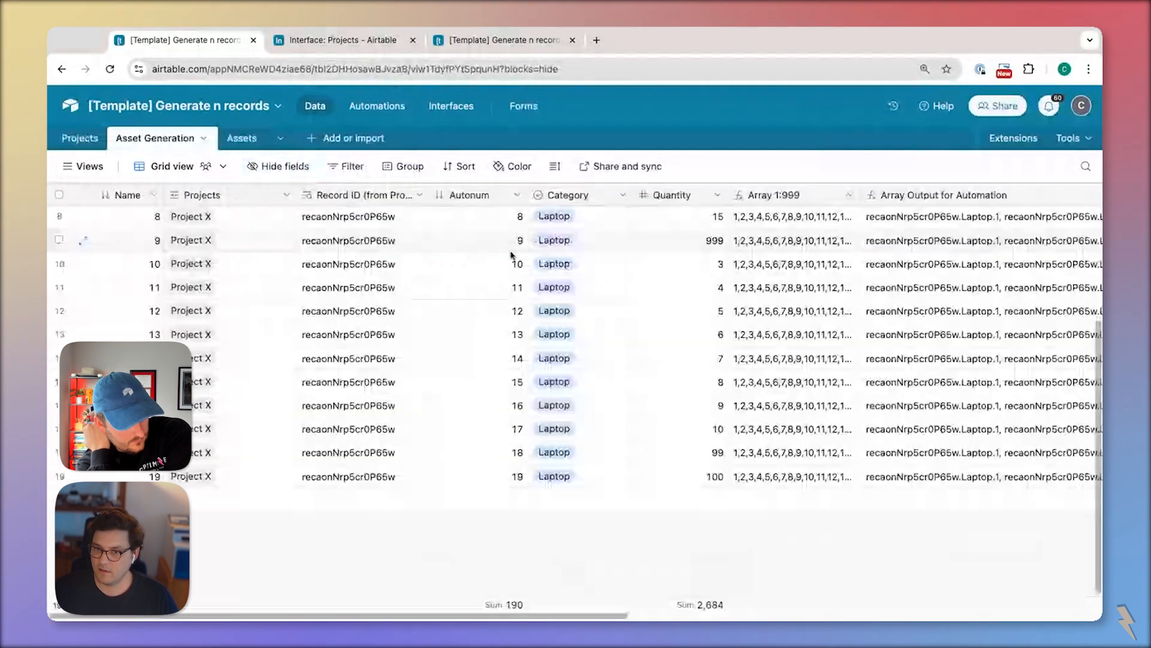
{"action": "scroll", "coordinate": [514, 257], "scroll_direction": "right", "scroll_amount": 10}
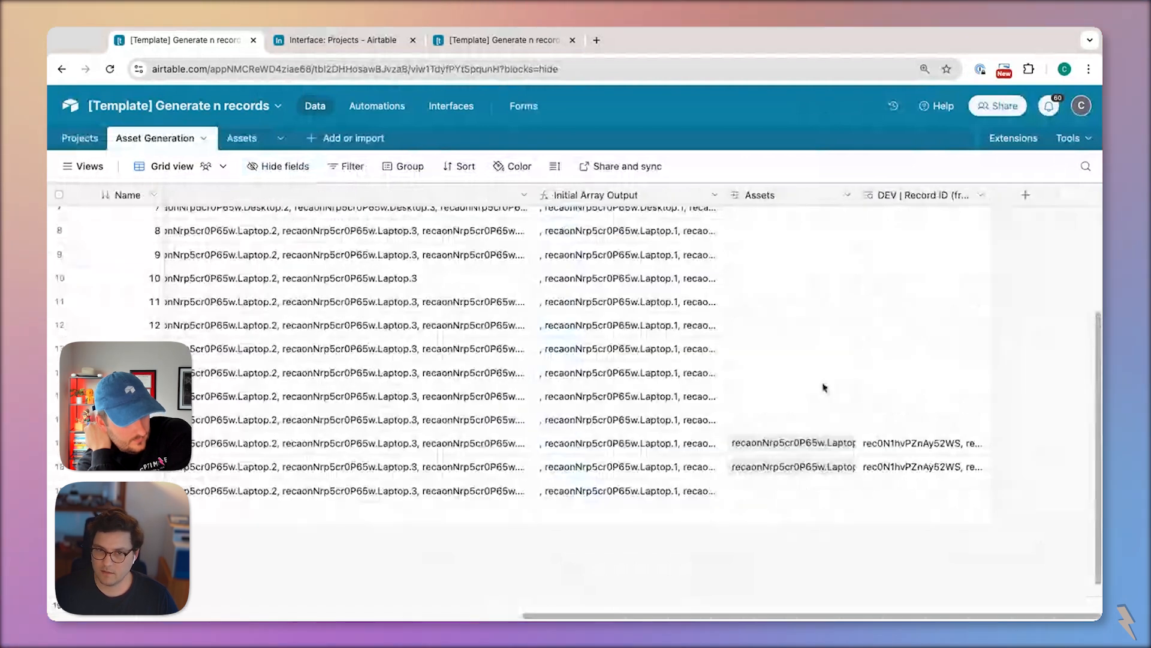
{"action": "left_click", "coordinate": [240, 138]}
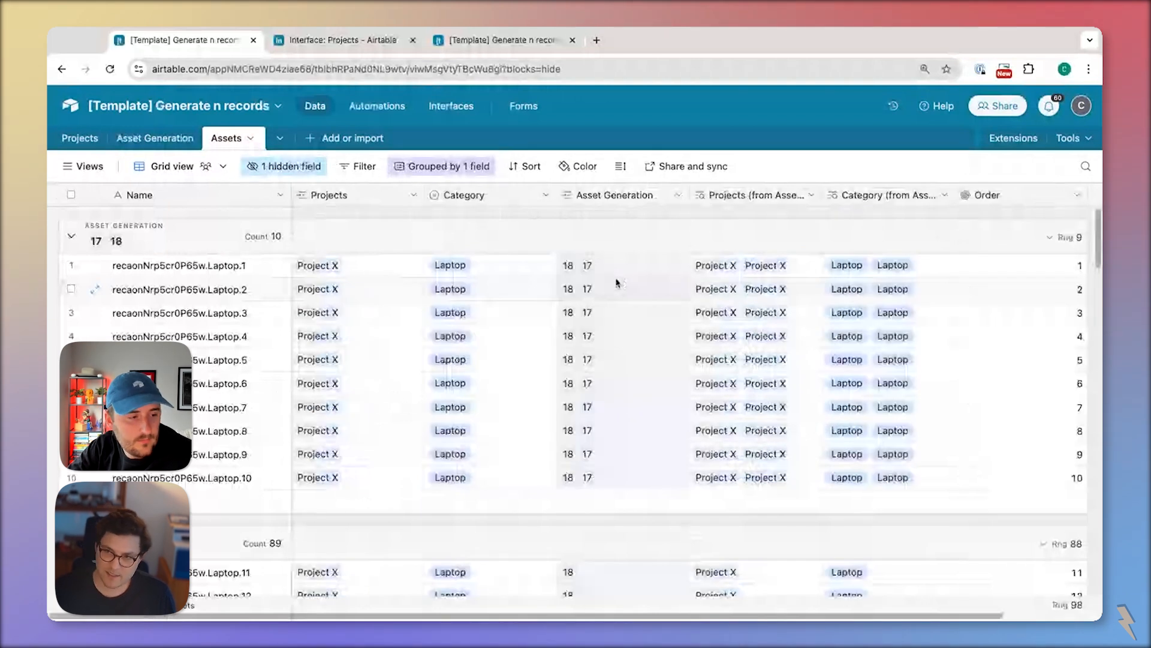
{"action": "left_click", "coordinate": [607, 297]}
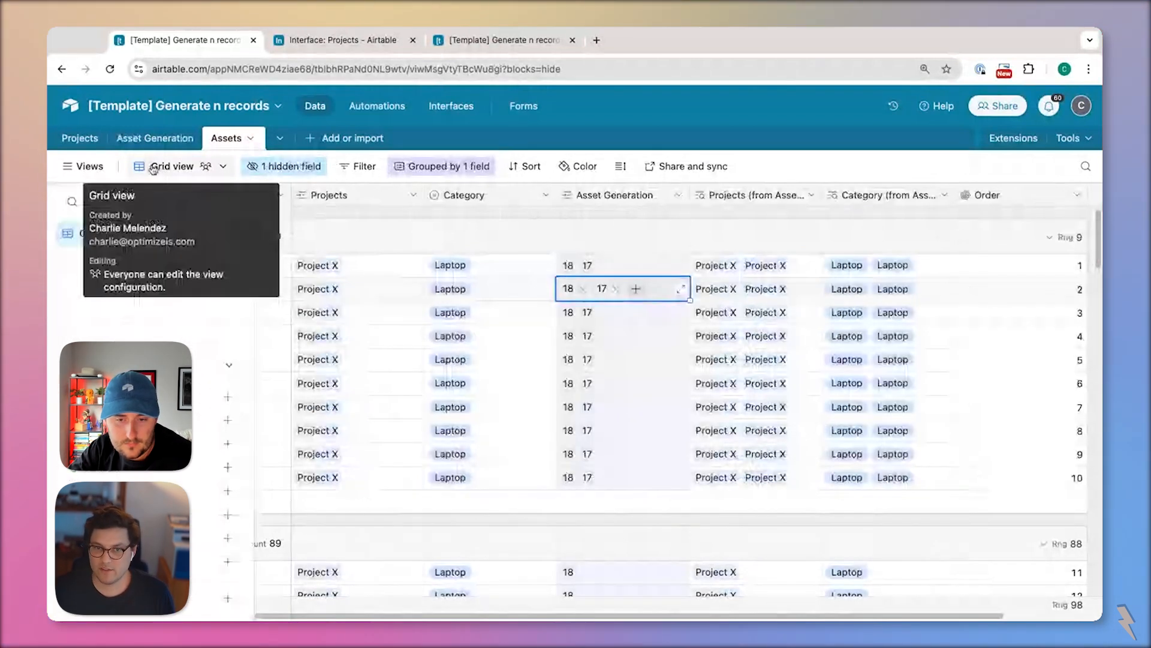
{"action": "left_click", "coordinate": [166, 139]}
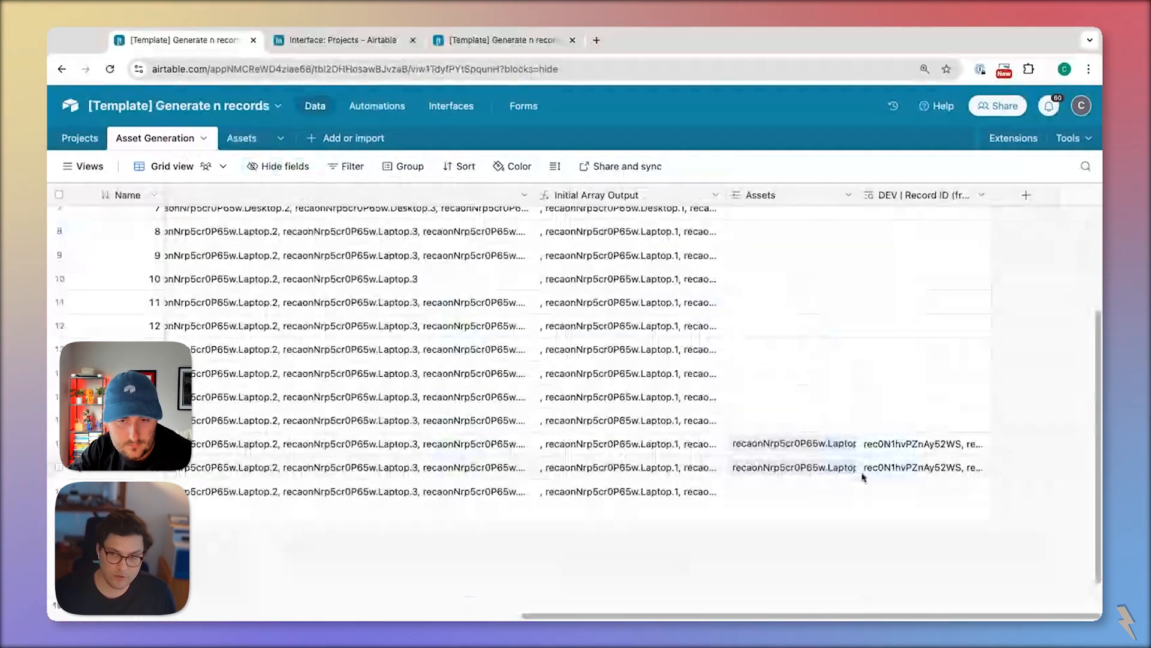
{"action": "left_click", "coordinate": [954, 452]}
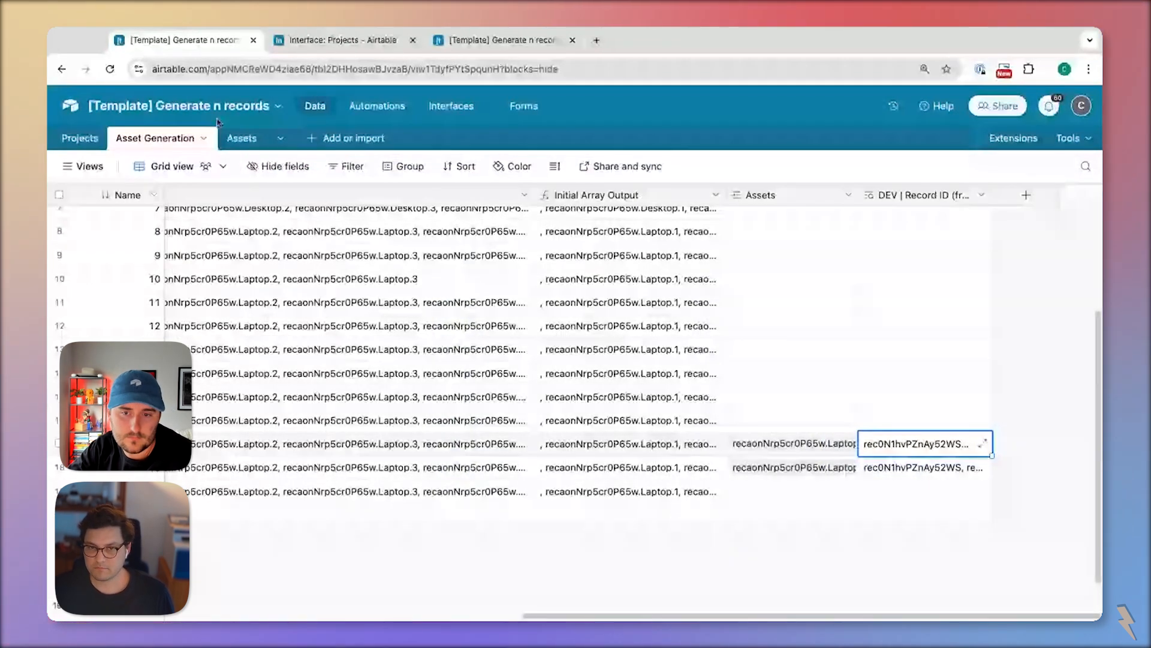
{"action": "left_click", "coordinate": [241, 138]}
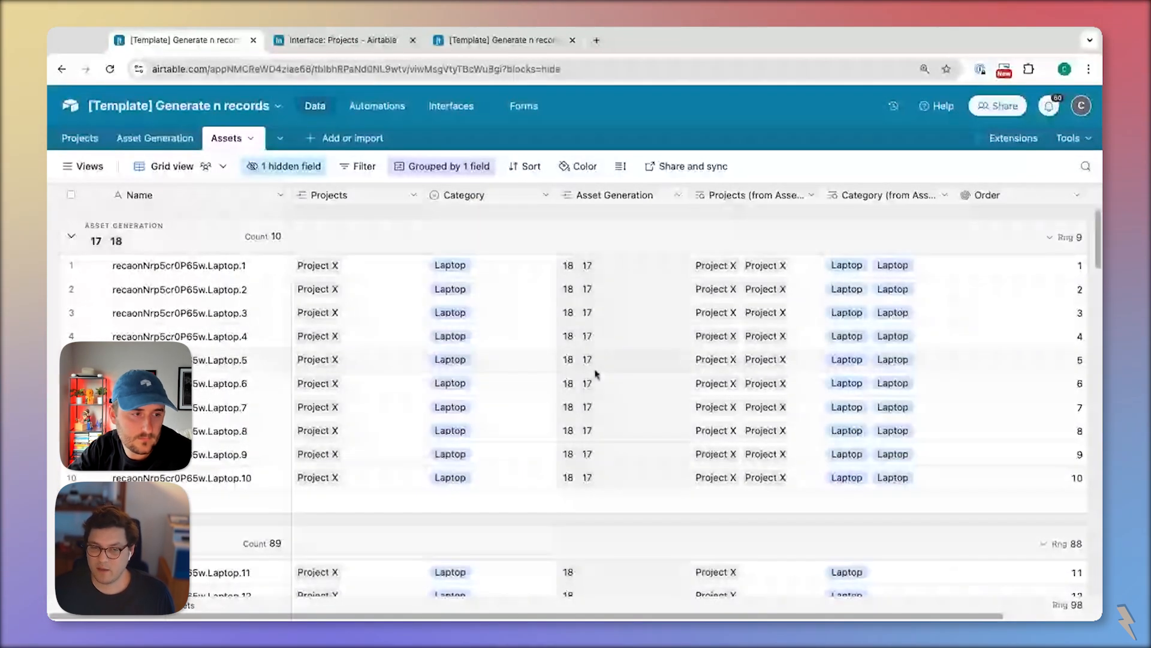
{"action": "left_click", "coordinate": [224, 290]}
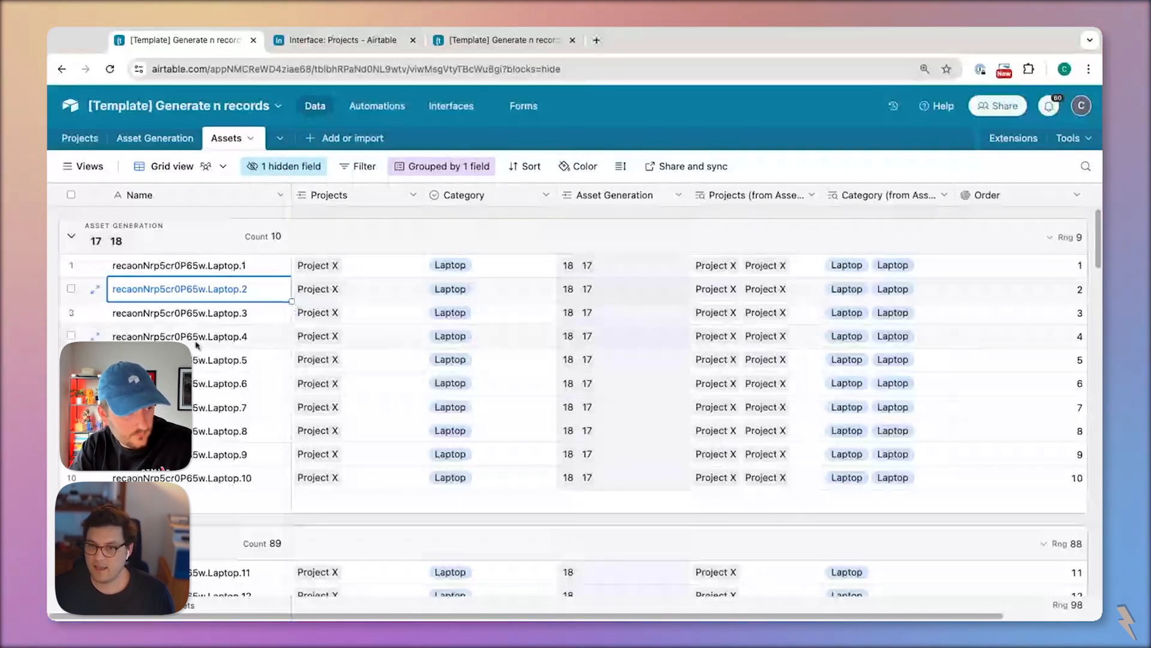
Add an Autonumber field at the end of the Assets table
{"action": "scroll", "coordinate": [657, 324], "scroll_direction": "right", "scroll_amount": 3}
{"action": "left_click", "coordinate": [1014, 195]}
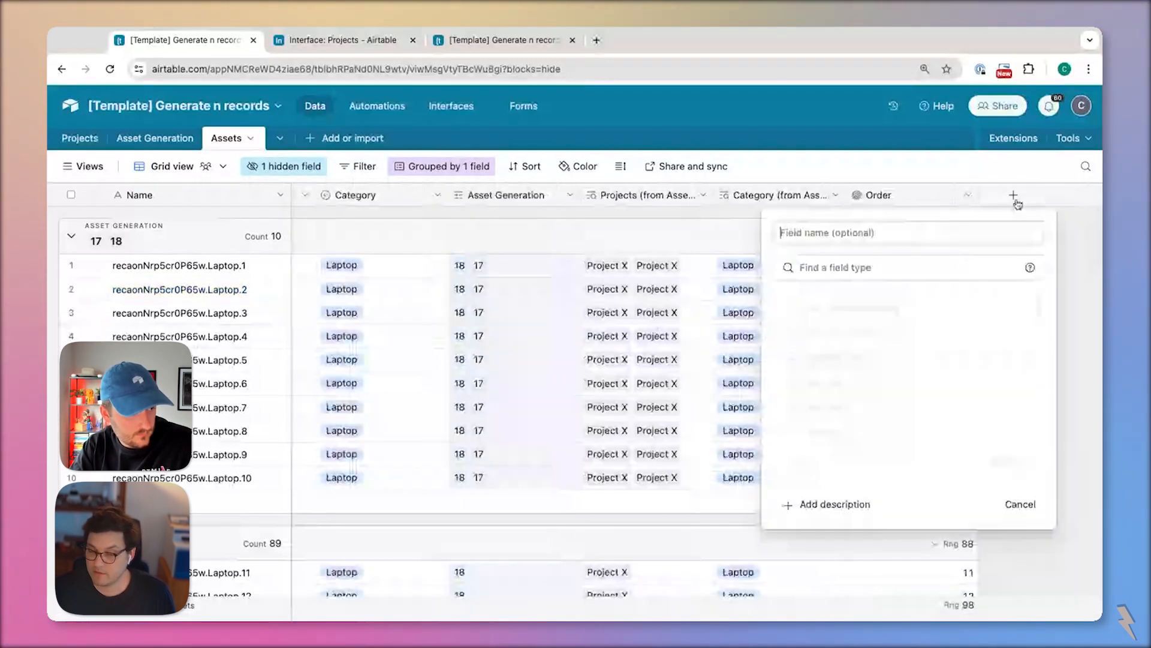
{"action": "scroll", "coordinate": [919, 393], "scroll_direction": "down", "scroll_amount": 3}
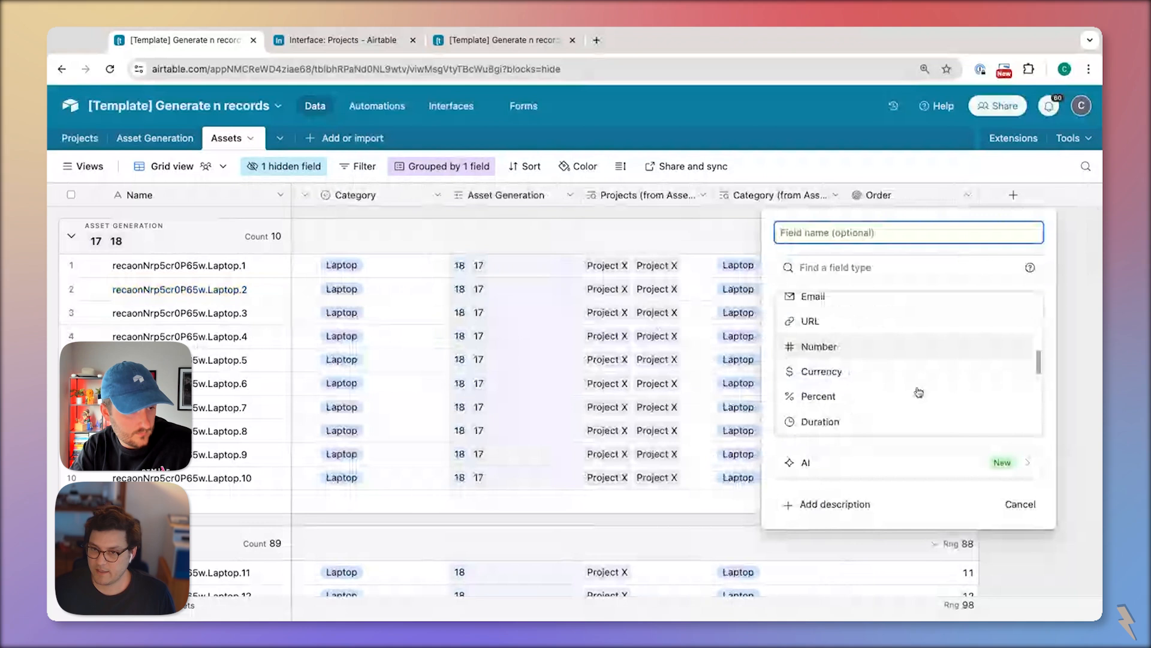
{"action": "scroll", "coordinate": [918, 393], "scroll_direction": "down", "scroll_amount": 3}
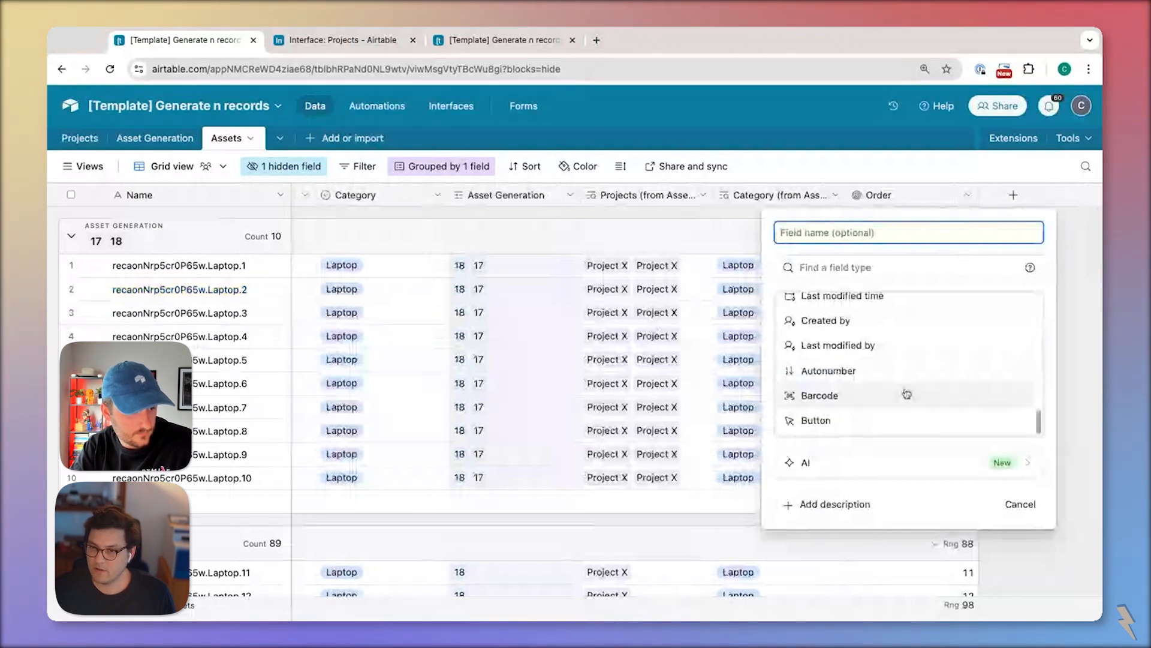
{"action": "left_click", "coordinate": [840, 368]}
{"action": "left_click", "coordinate": [1009, 345]}
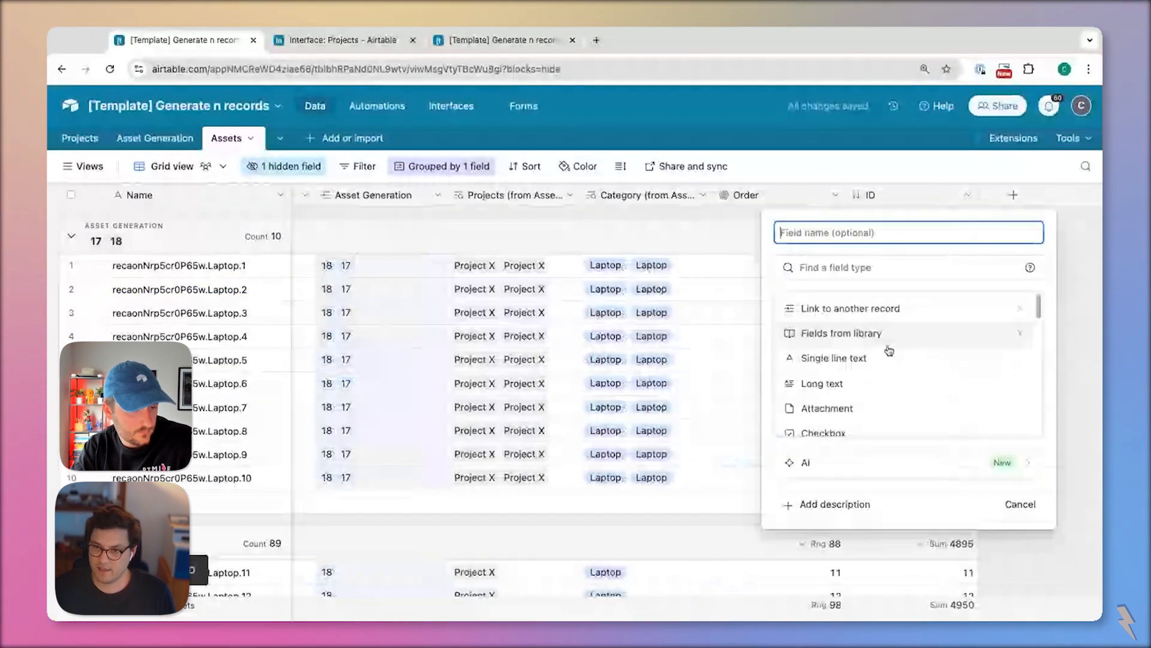
Start a new Formula field in Assets that joins Projects and Category with ' | ' between them
{"action": "scroll", "coordinate": [870, 336], "scroll_direction": "down", "scroll_amount": 5}
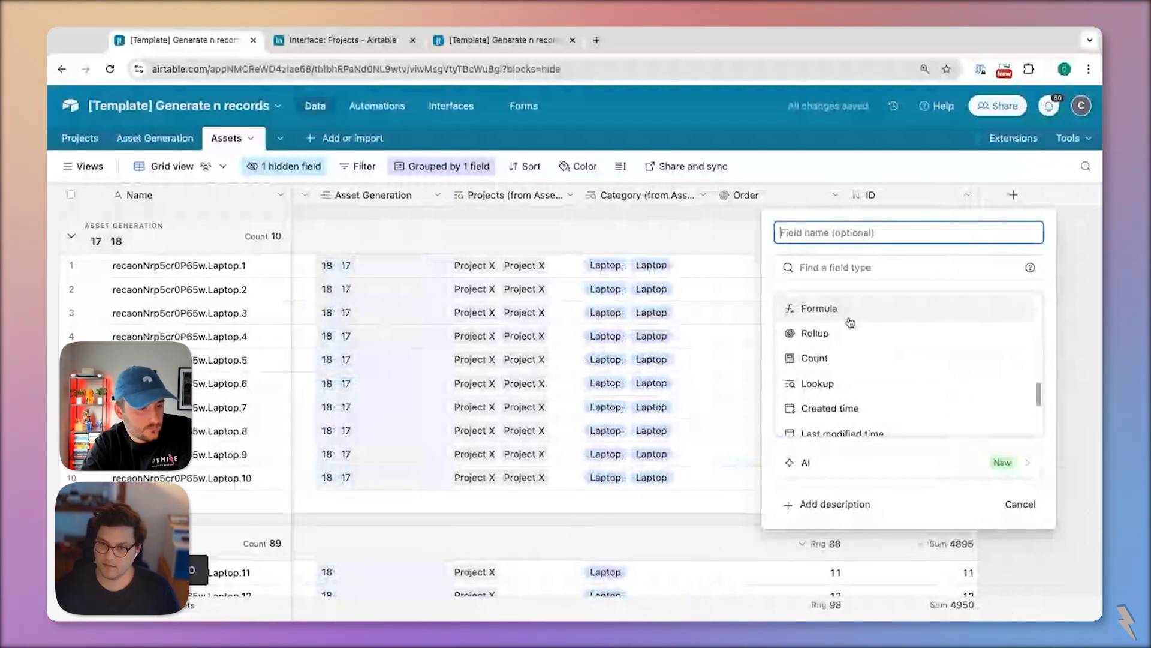
{"action": "left_click", "coordinate": [847, 311]}
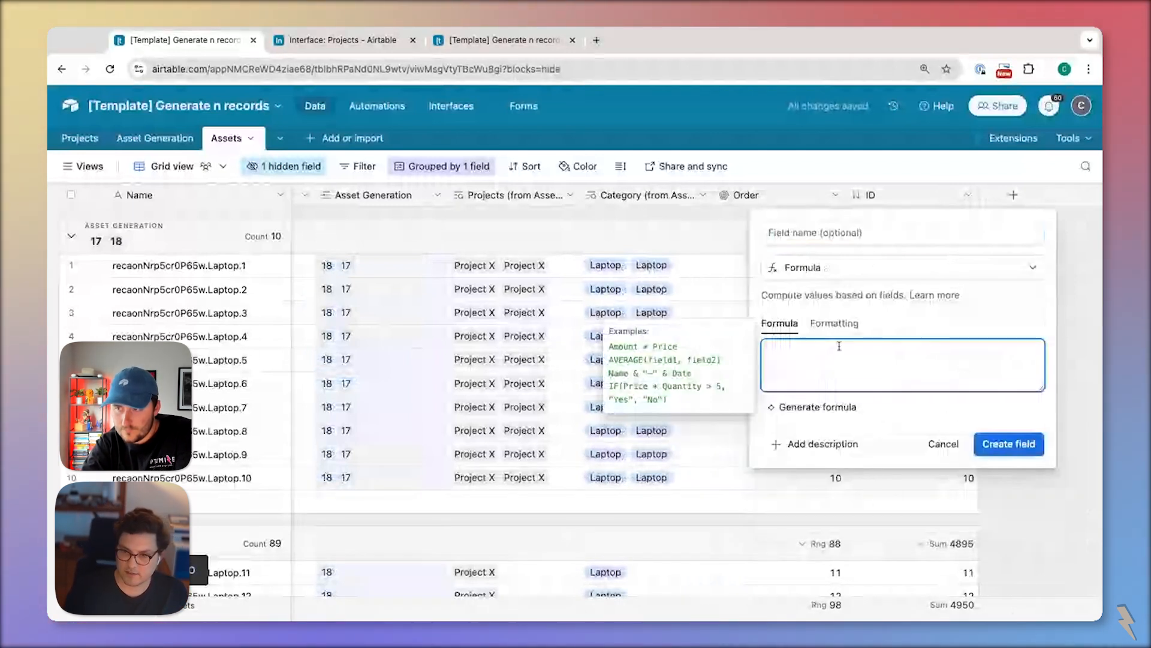
{"action": "type", "text": "Projects"}
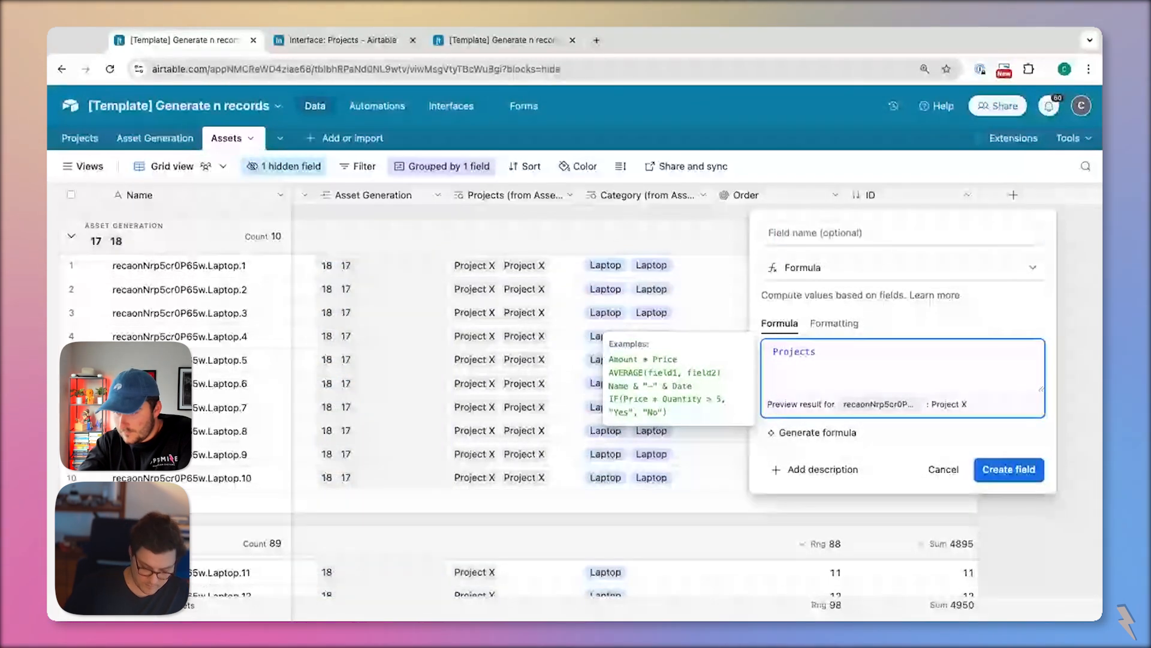
{"action": "type", "text": " & ' "}
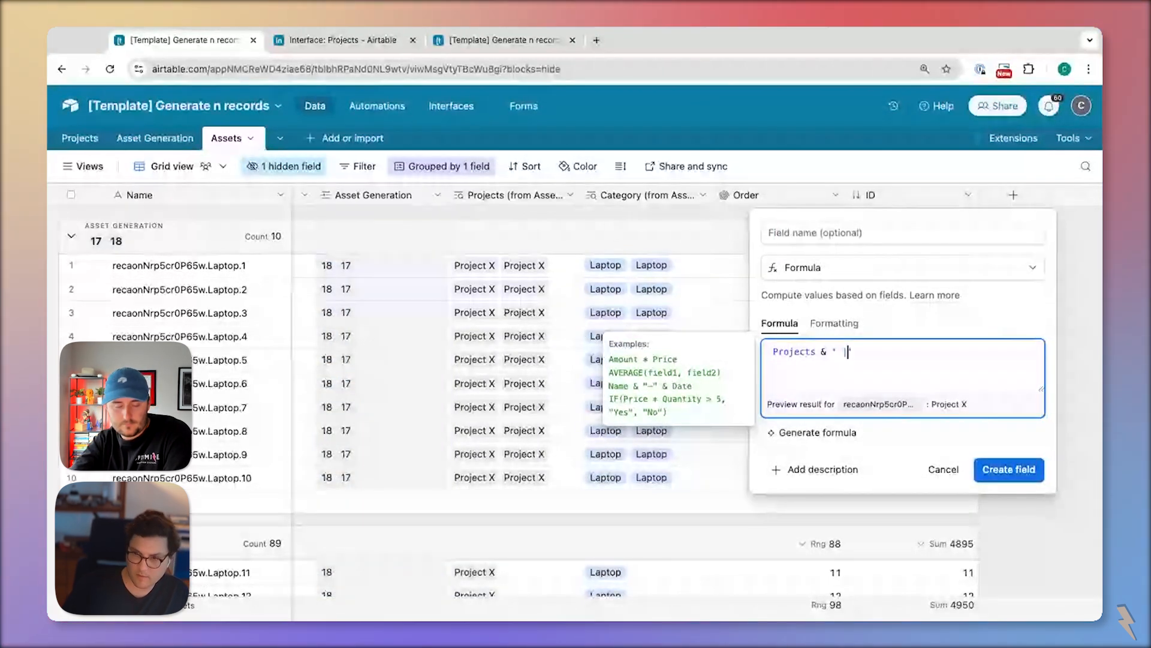
{"action": "type", "text": "| ' & cat"}
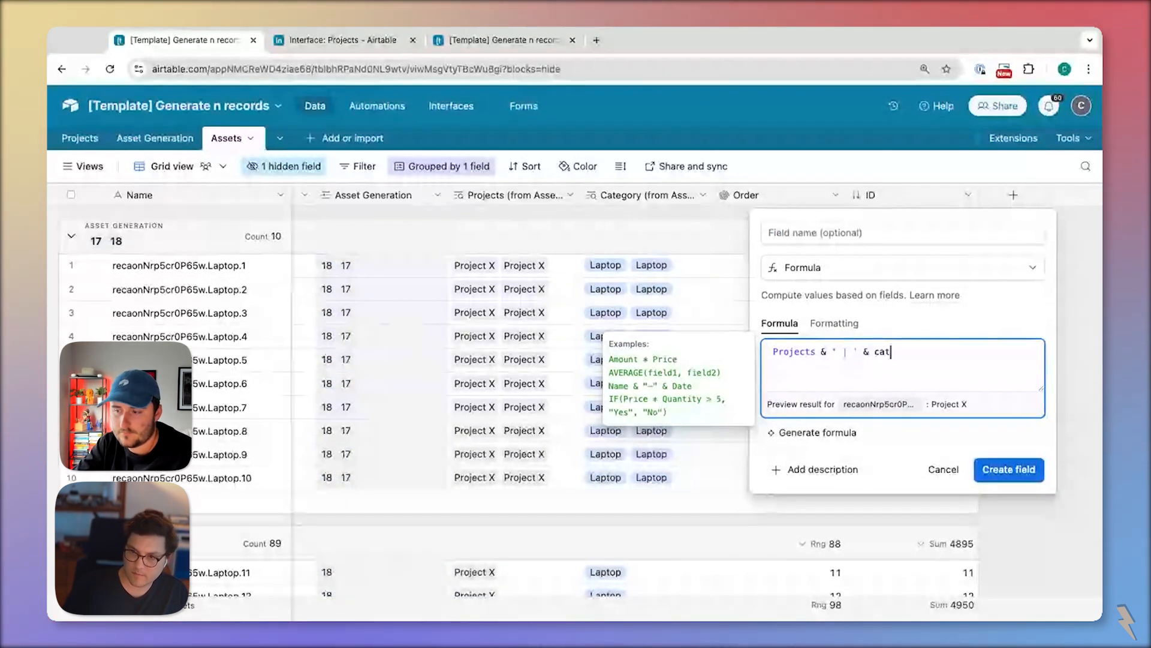
{"action": "type", "text": "eg"}
{"action": "key", "text": "Tab"}
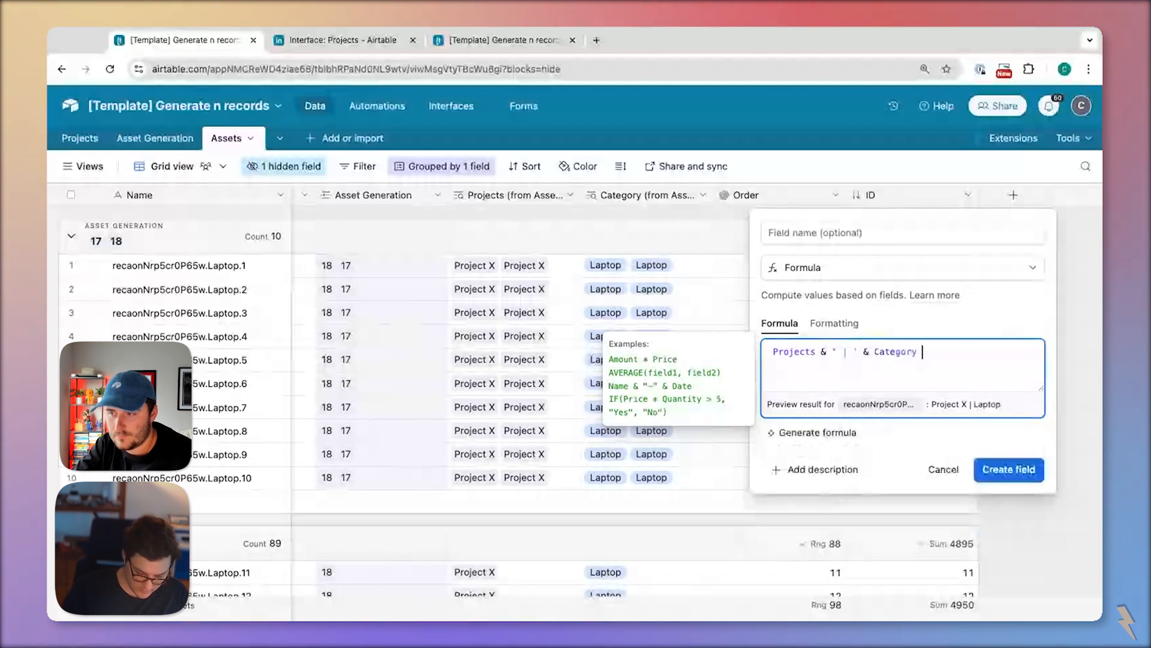
Extend the formula with the ID field so it reads Projects & ' | ' & Category & ' | ' & id
{"action": "type", "text": "& ' | ' "}
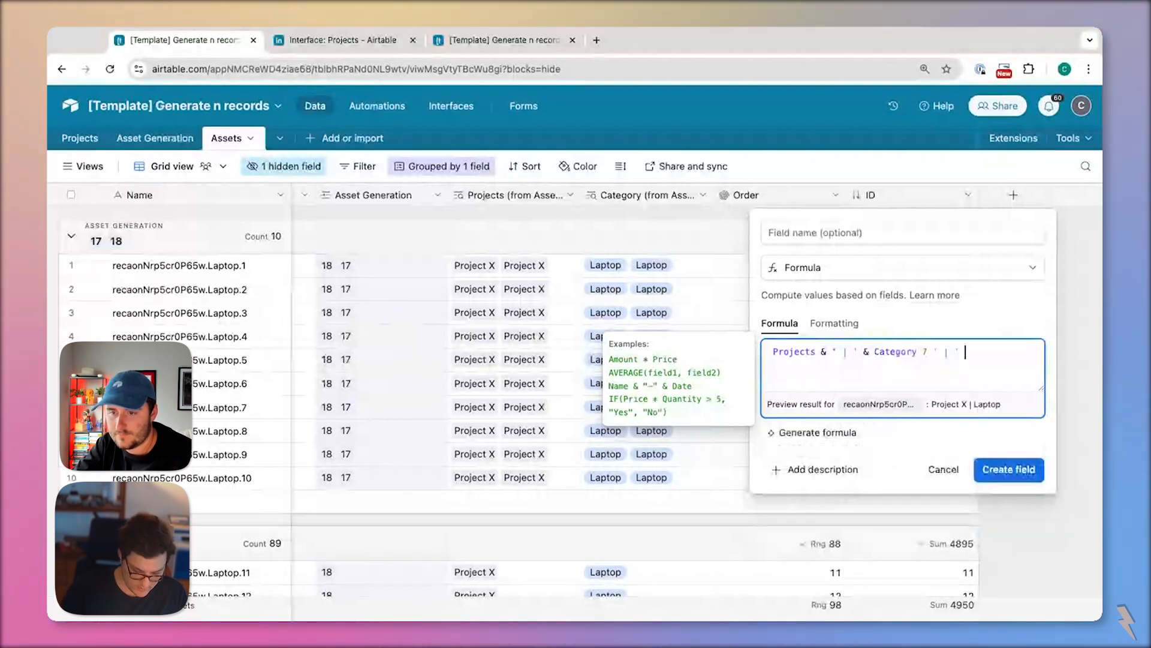
{"action": "type", "text": "a"}
{"action": "key", "text": "BackSpace"}
{"action": "type", "text": "id"}
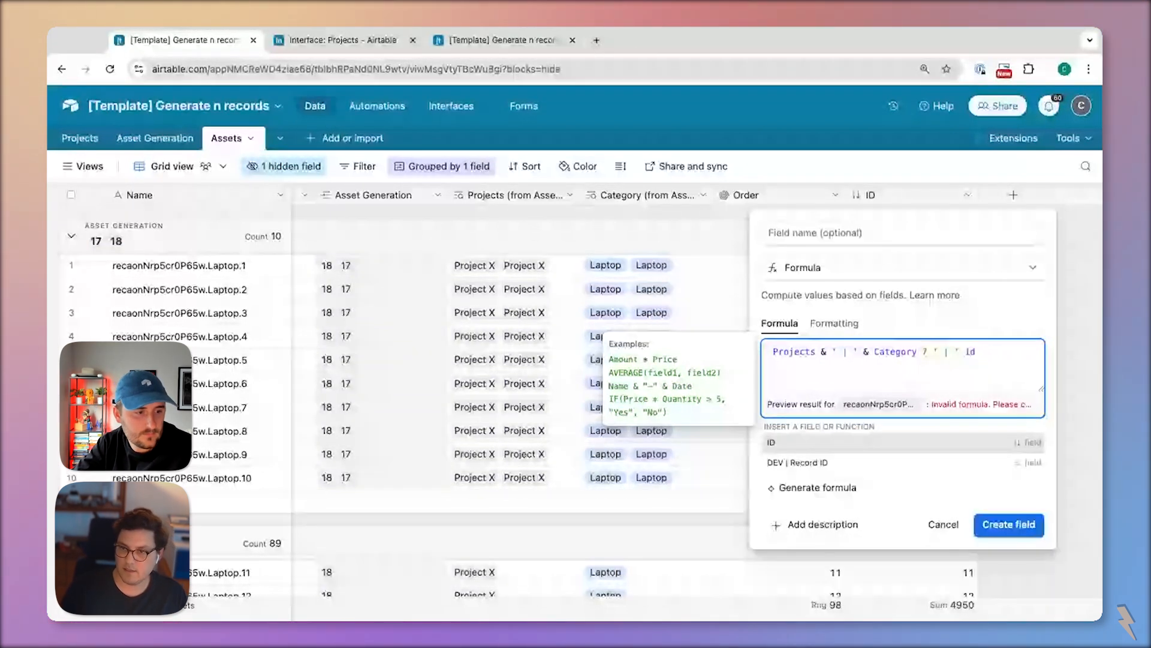
{"action": "left_click", "coordinate": [925, 358]}
{"action": "key", "text": "BackSpace"}
{"action": "type", "text": "&"}
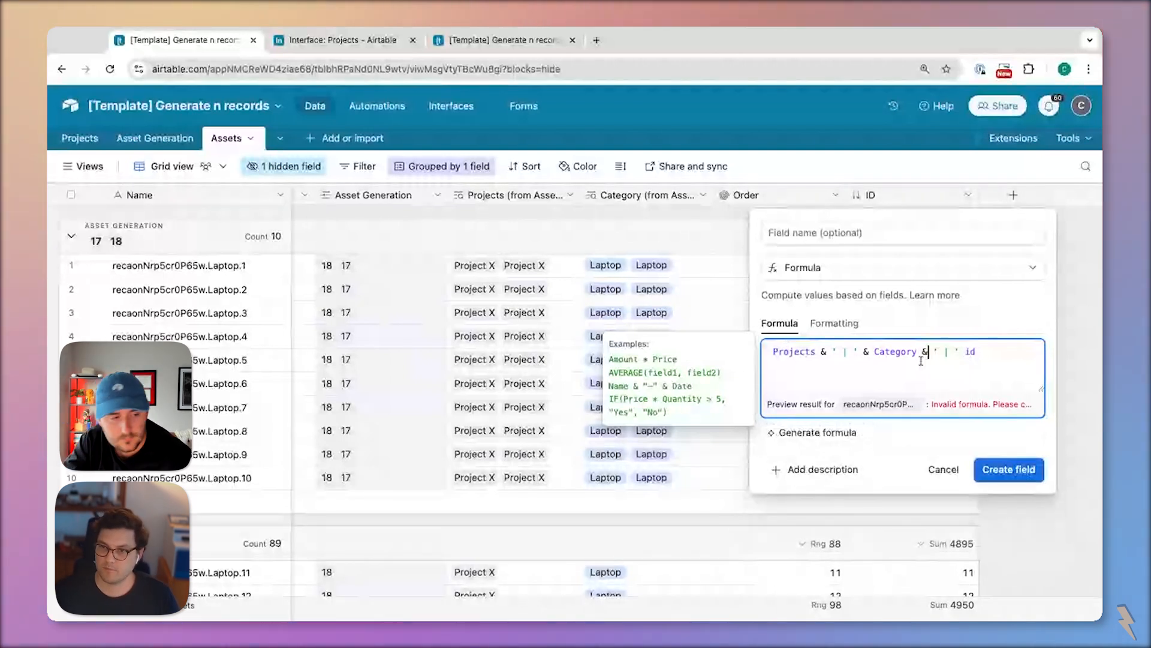
{"action": "key", "text": "Return"}
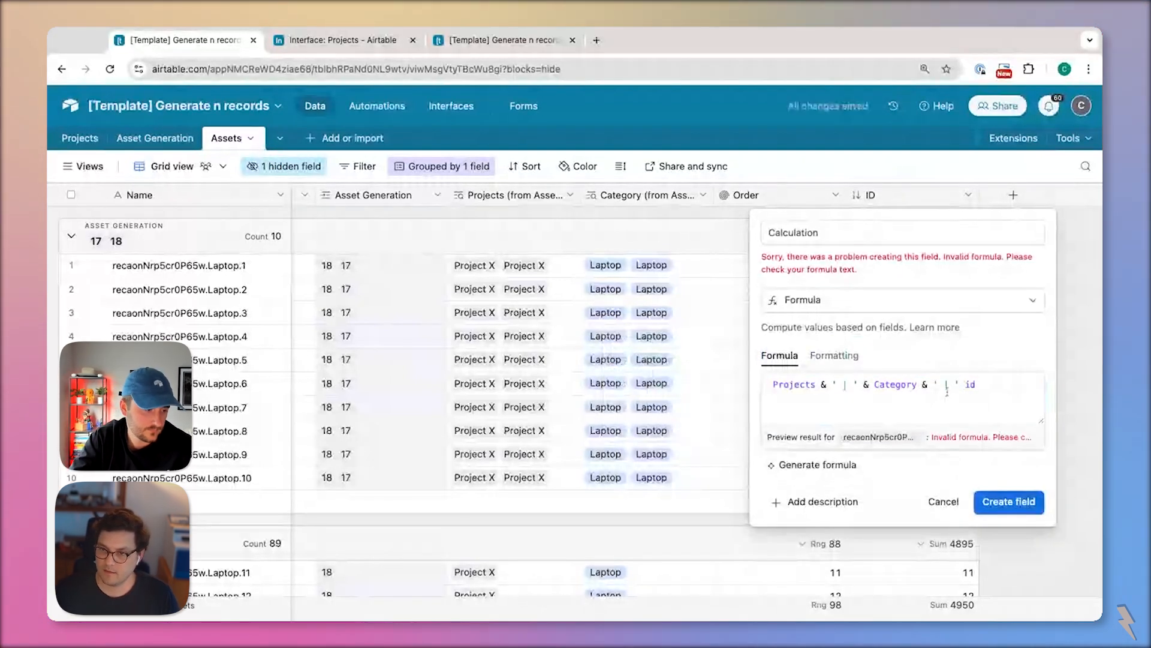
{"action": "left_click", "coordinate": [964, 384]}
{"action": "type", "text": "&"}
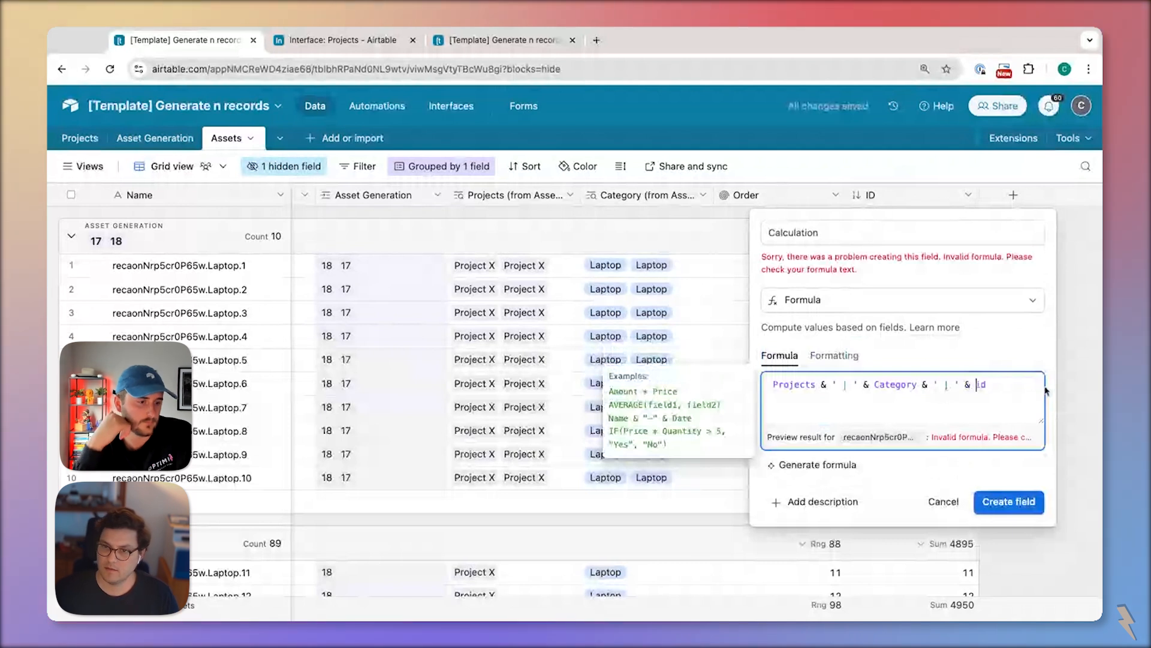
Name the formula field "Name for Automation" and create it
{"action": "triple_click", "coordinate": [844, 233]}
{"action": "type", "text": "Name fo"}
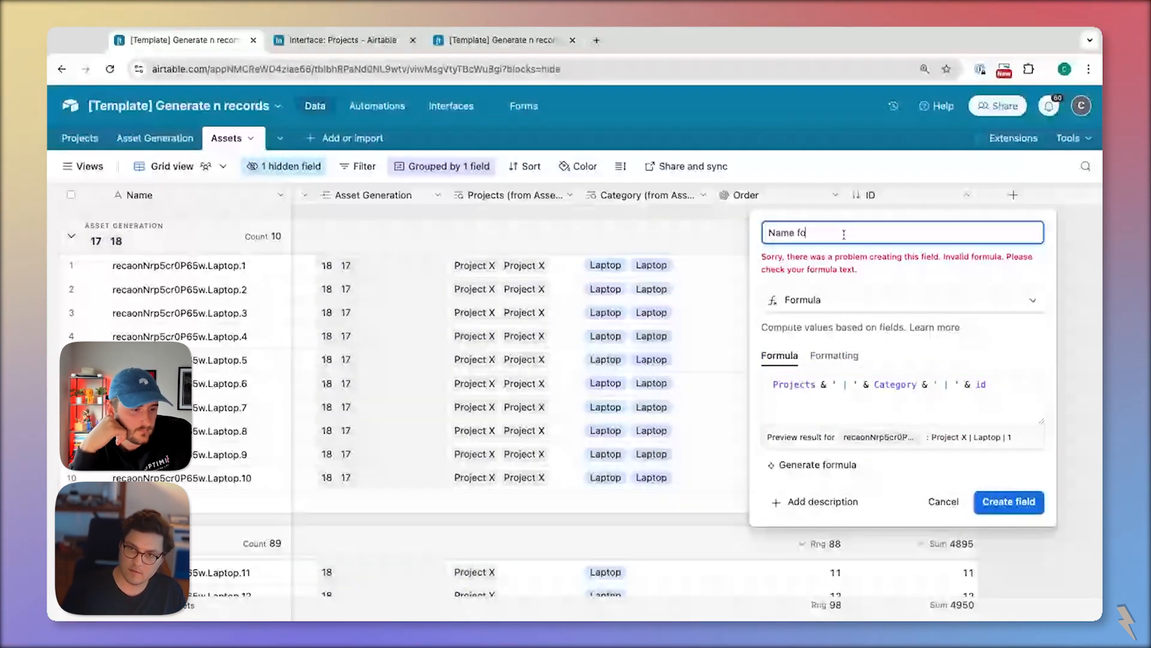
{"action": "type", "text": "r Automation"}
{"action": "key", "text": "Return"}
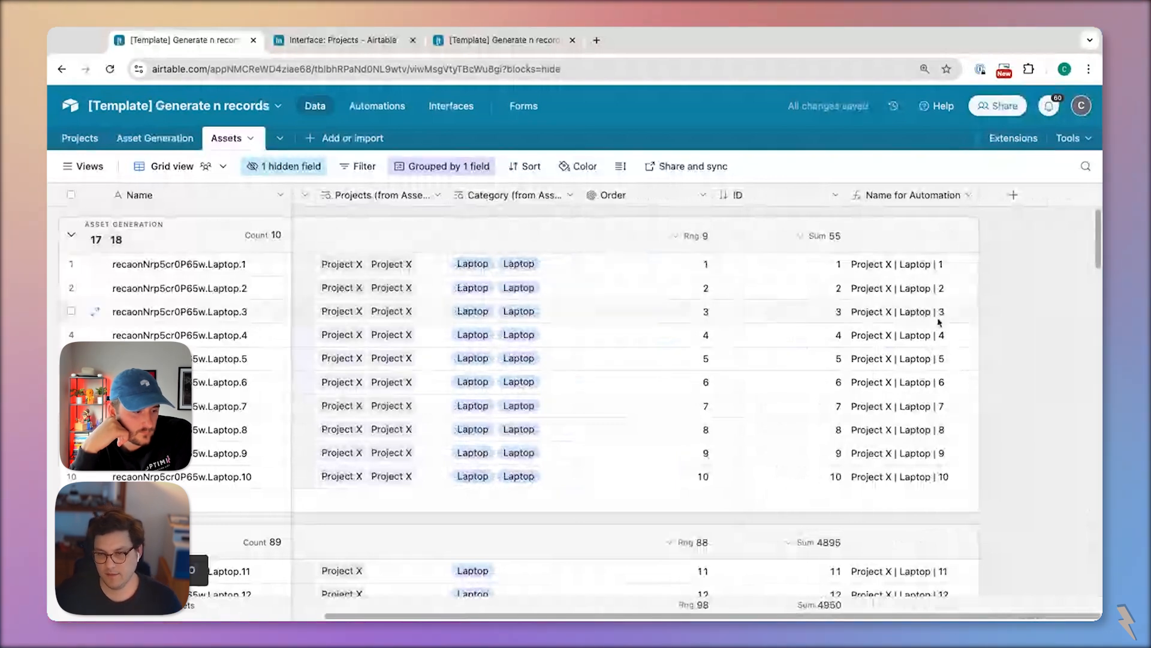
{"action": "left_click", "coordinate": [941, 318]}
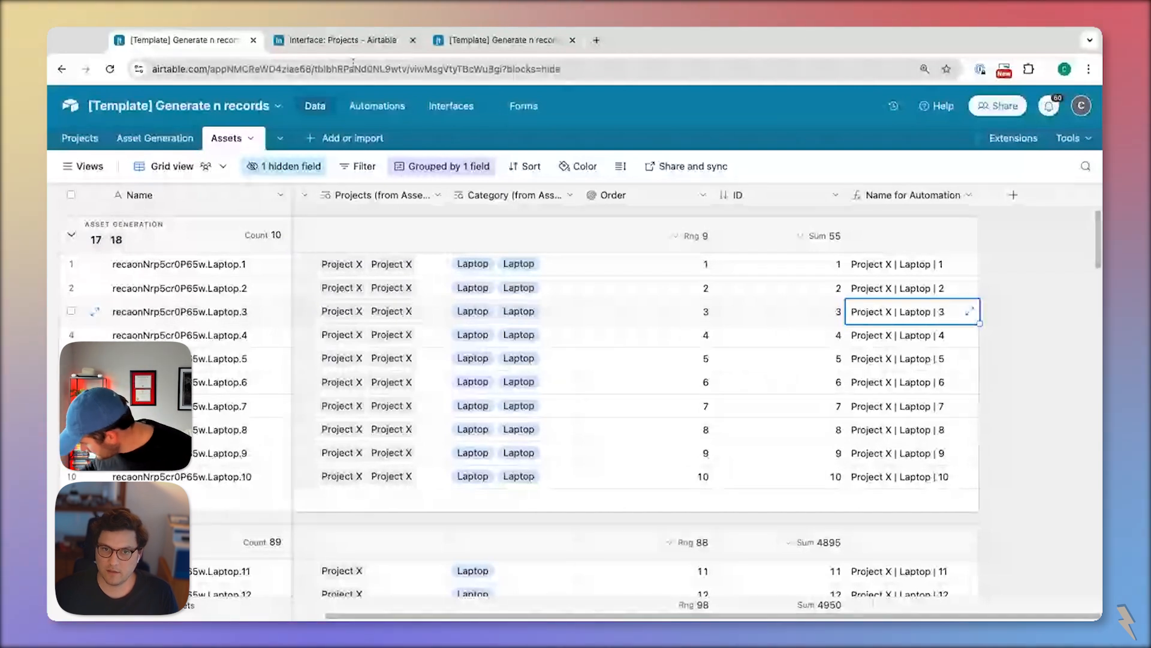
Switch to the automations browser tab and open the Update record action of the Link Asset to Project and Category automation
{"action": "key", "text": "ctrl+Tab"}
{"action": "key", "text": "ctrl+Tab"}
{"action": "left_click", "coordinate": [245, 235]}
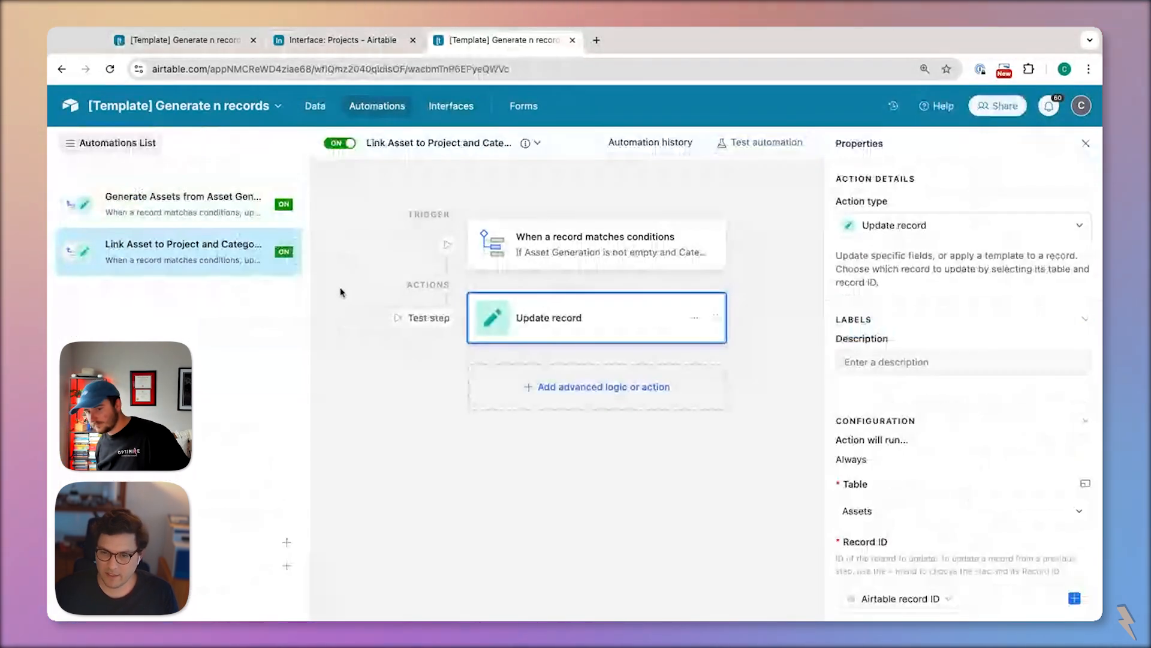
{"action": "left_click", "coordinate": [568, 246]}
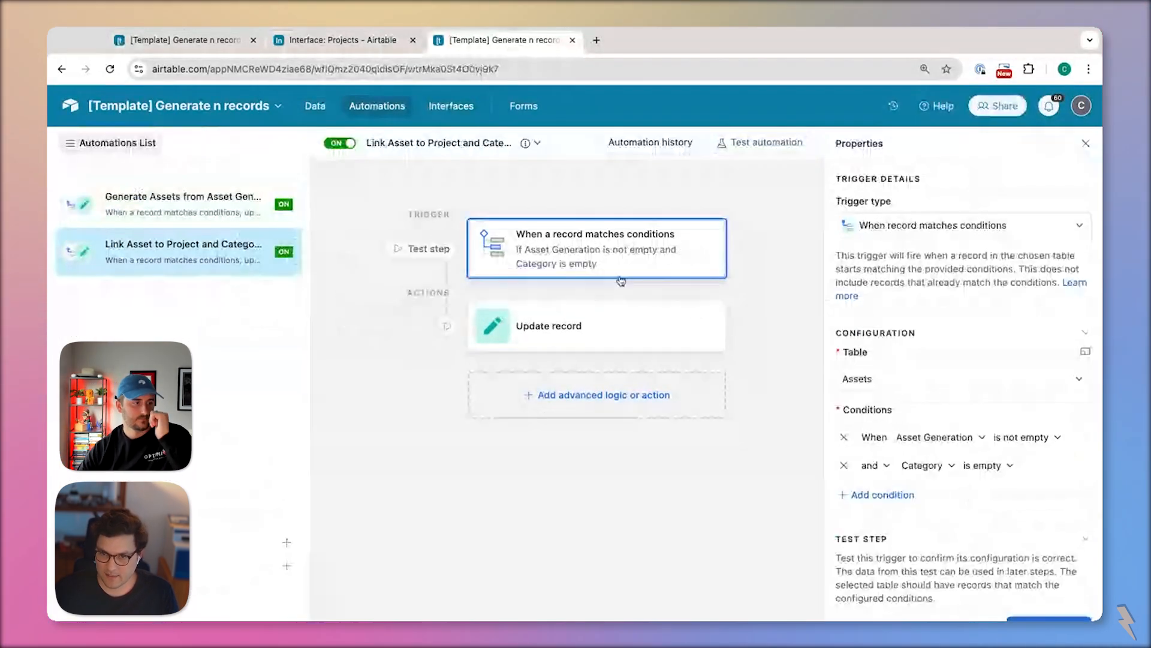
{"action": "left_click", "coordinate": [602, 330]}
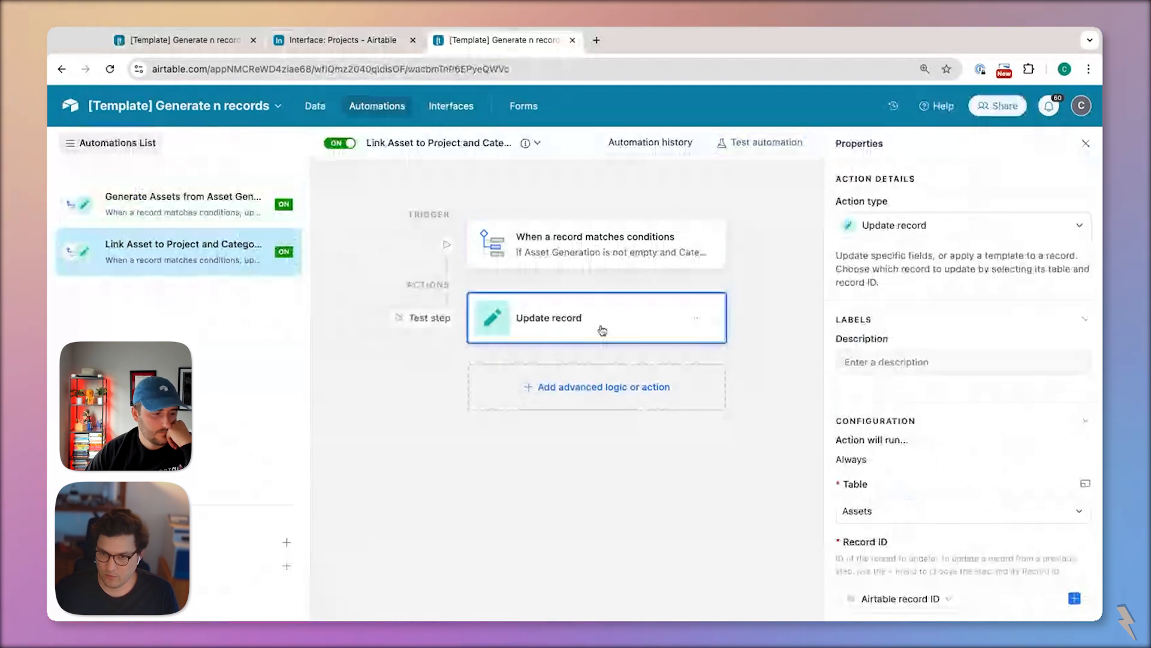
Add a second Update record action on the Assets table, using the trigger record's Airtable record ID as its Record ID
{"action": "left_click", "coordinate": [571, 387]}
{"action": "scroll", "coordinate": [510, 532], "scroll_direction": "down", "scroll_amount": 3}
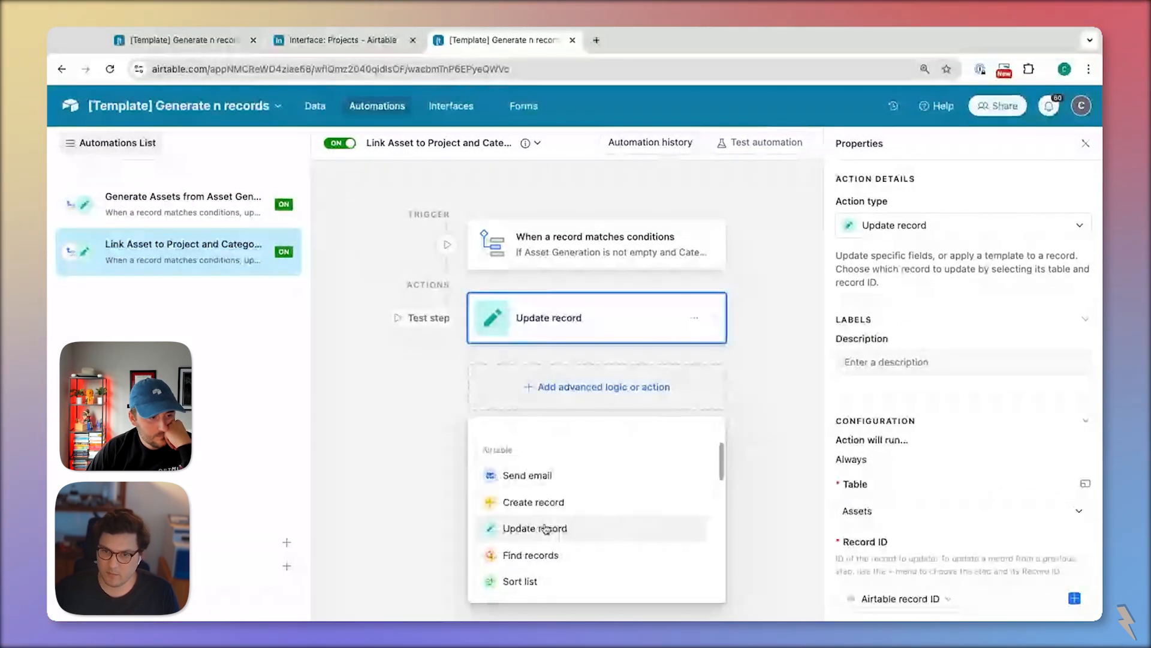
{"action": "left_click", "coordinate": [546, 529]}
{"action": "left_click", "coordinate": [863, 511]}
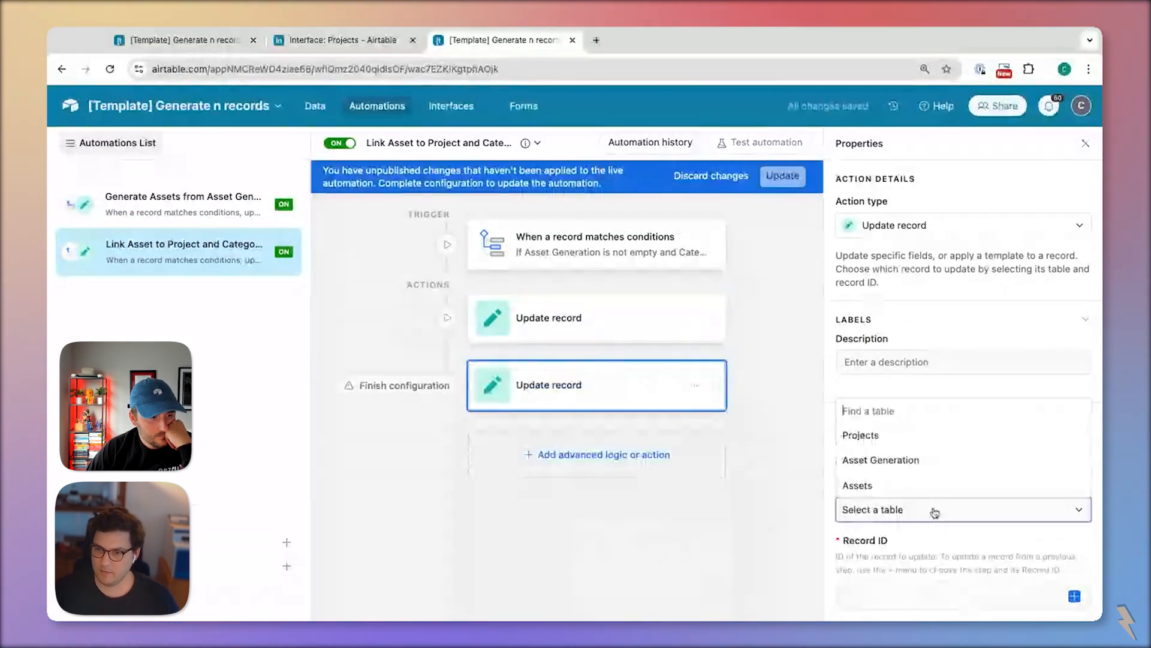
{"action": "left_click", "coordinate": [927, 485]}
{"action": "scroll", "coordinate": [992, 540], "scroll_direction": "down", "scroll_amount": 2}
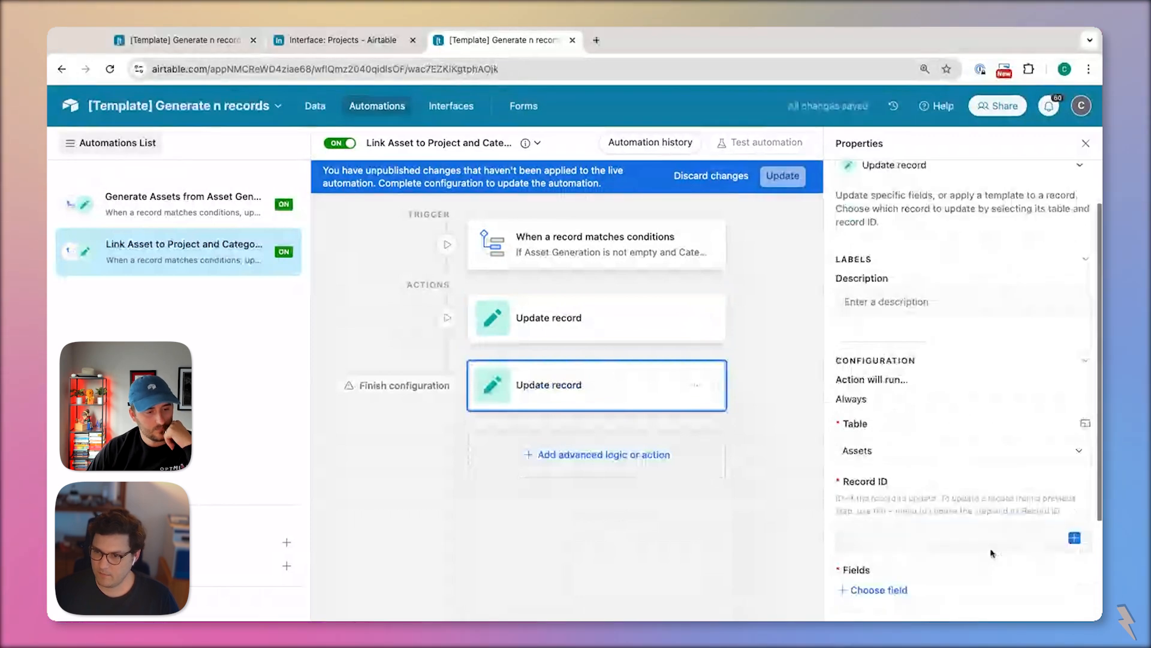
{"action": "left_click", "coordinate": [1073, 537]}
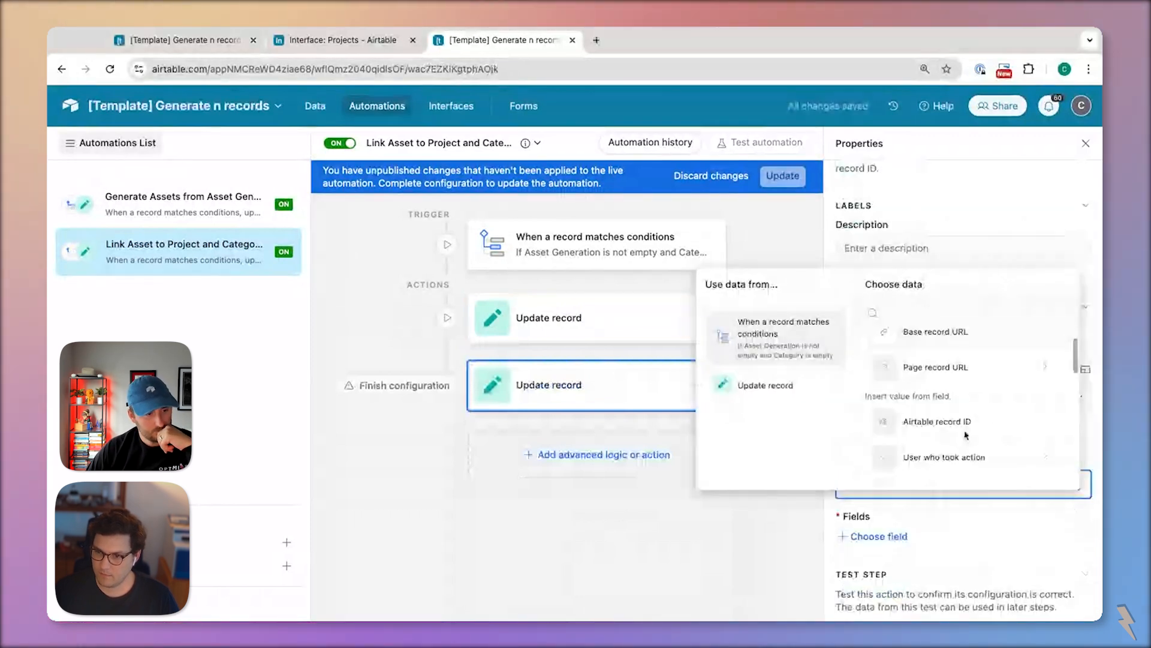
{"action": "left_click", "coordinate": [965, 432]}
Have the new action fill the Name field with the trigger record's Name for Automation value and apply the update
{"action": "left_click", "coordinate": [879, 533]}
{"action": "left_click", "coordinate": [845, 381]}
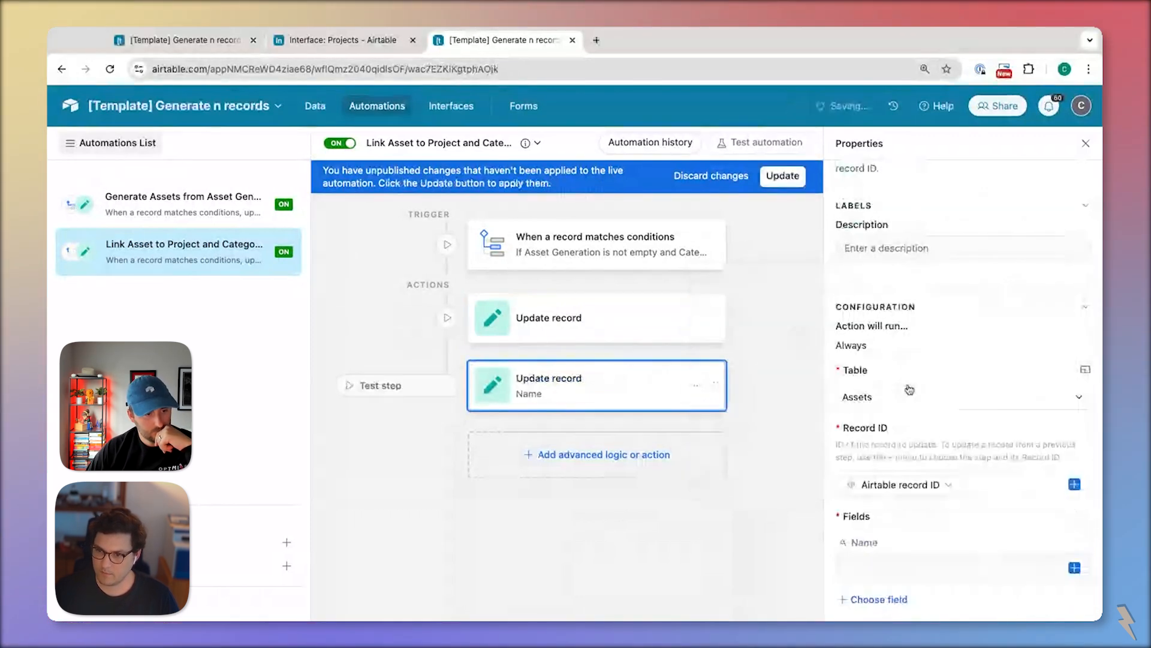
{"action": "left_click", "coordinate": [1074, 567]}
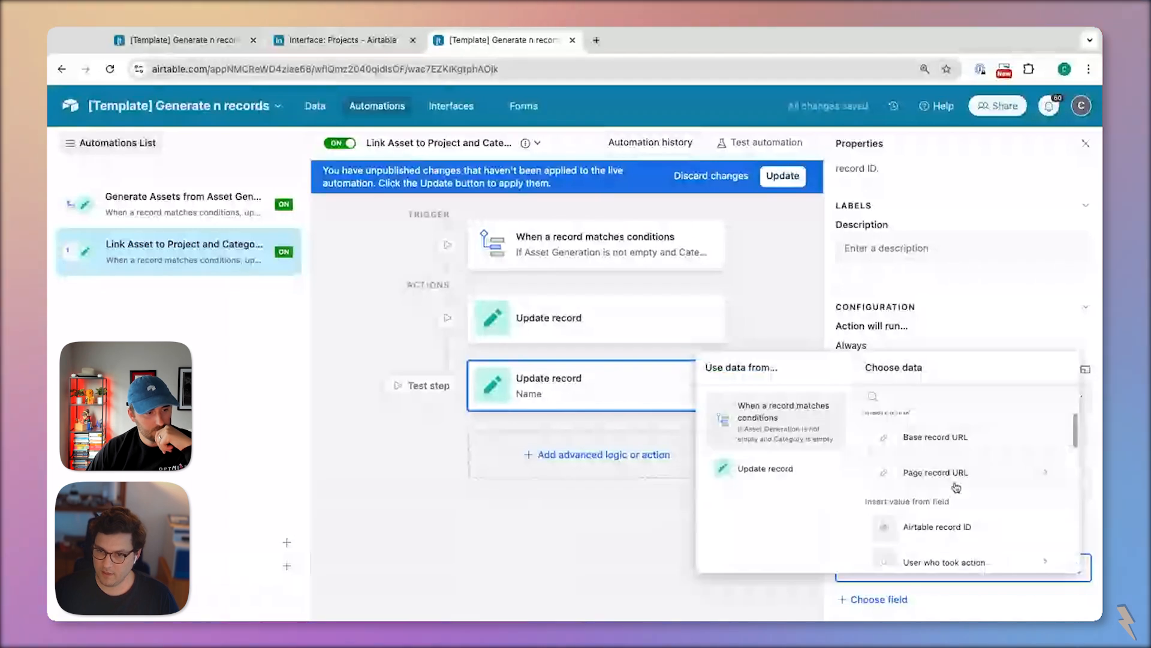
{"action": "left_click", "coordinate": [997, 492]}
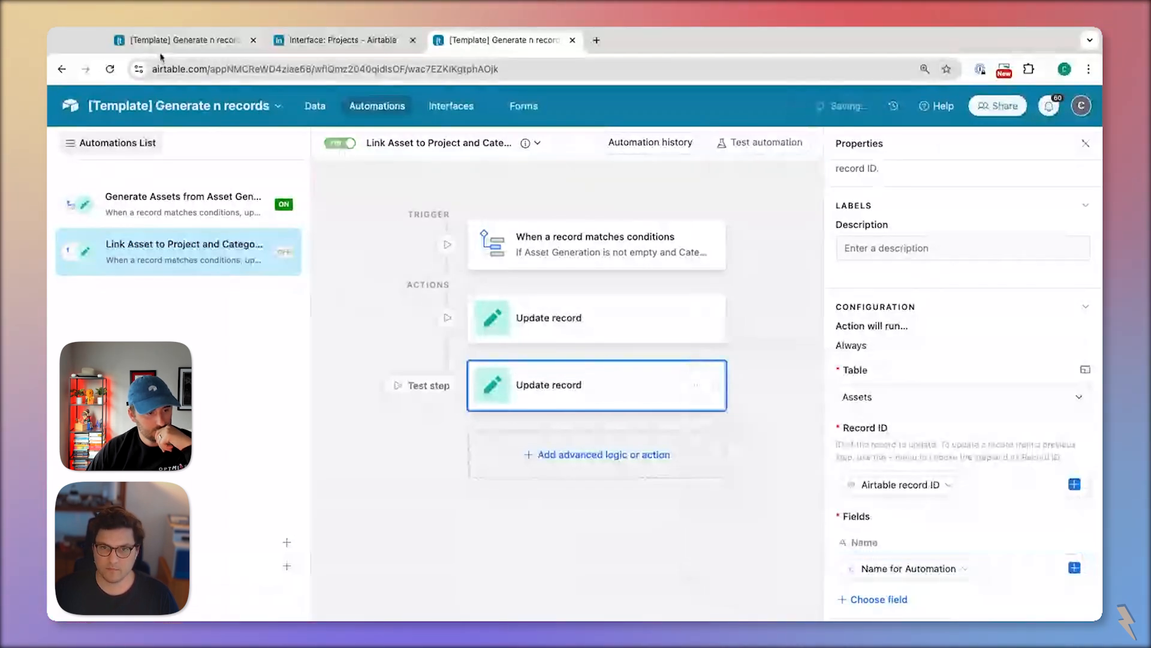
{"action": "left_click", "coordinate": [338, 40]}
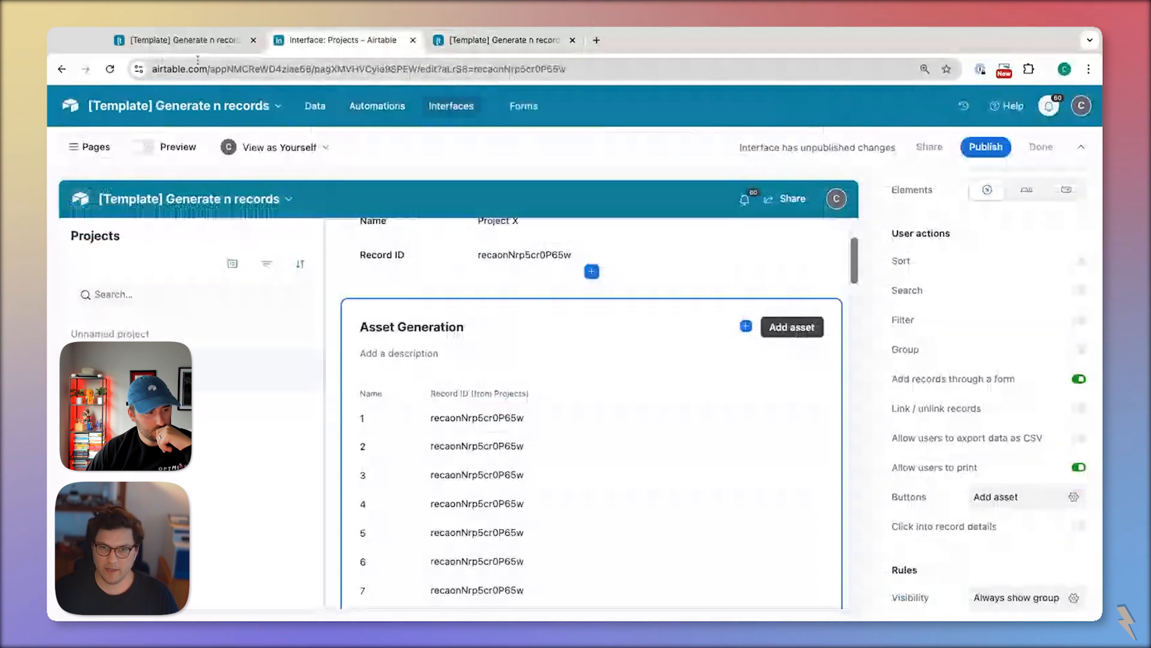
{"action": "left_click", "coordinate": [186, 40]}
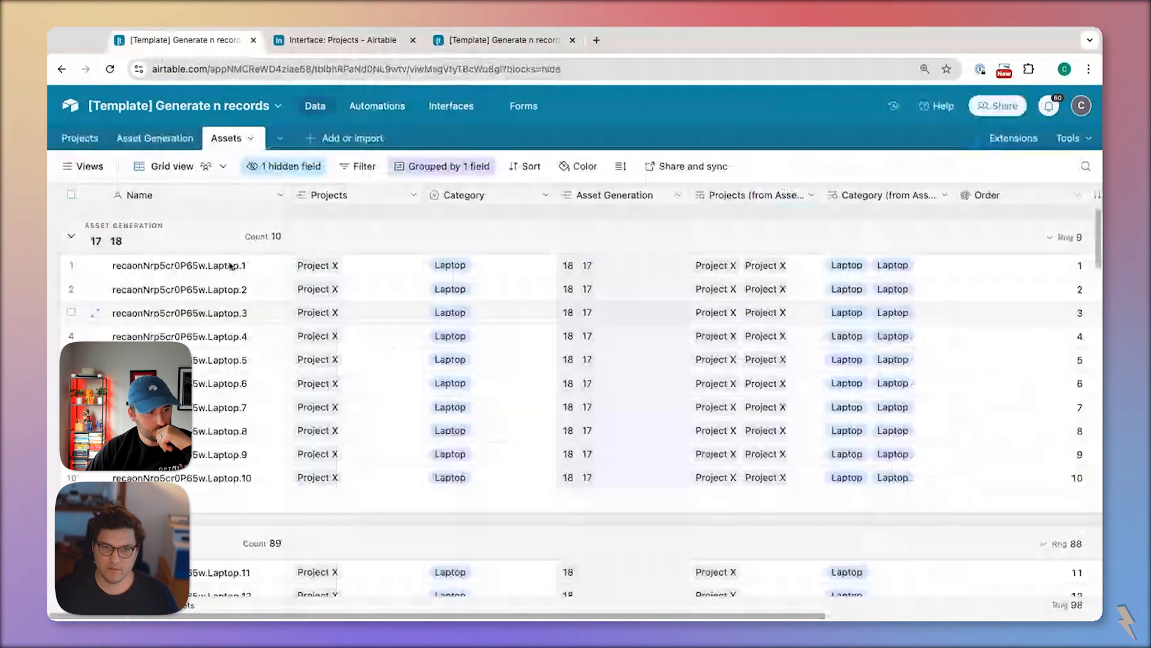
{"action": "left_click", "coordinate": [71, 194]}
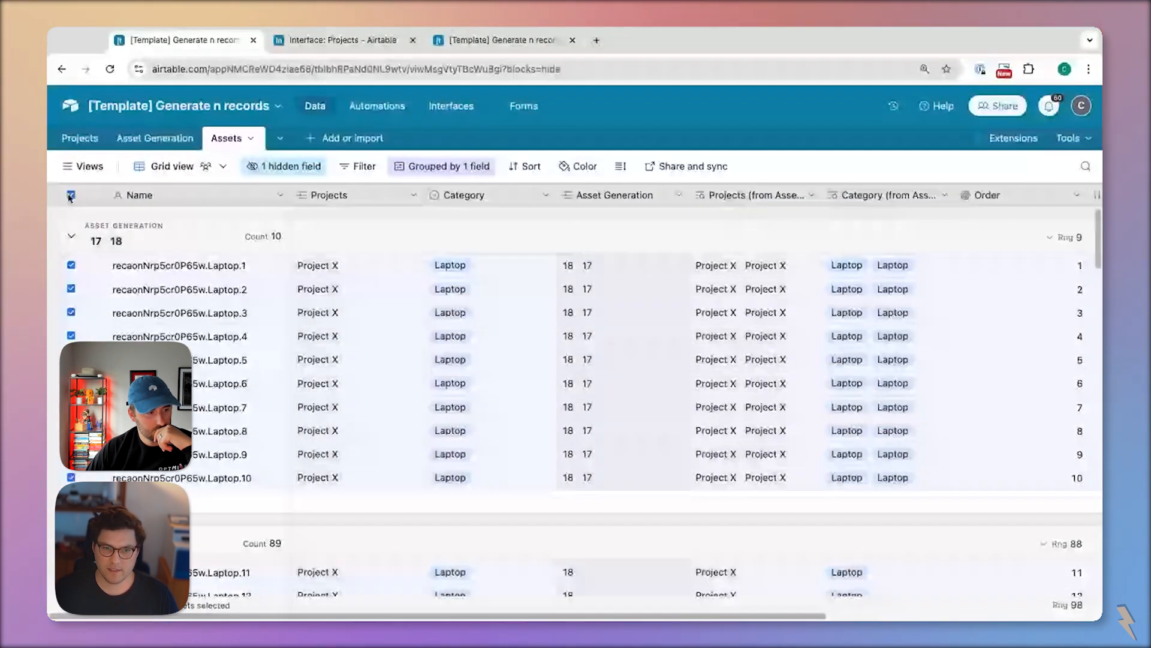
{"action": "right_click", "coordinate": [72, 334]}
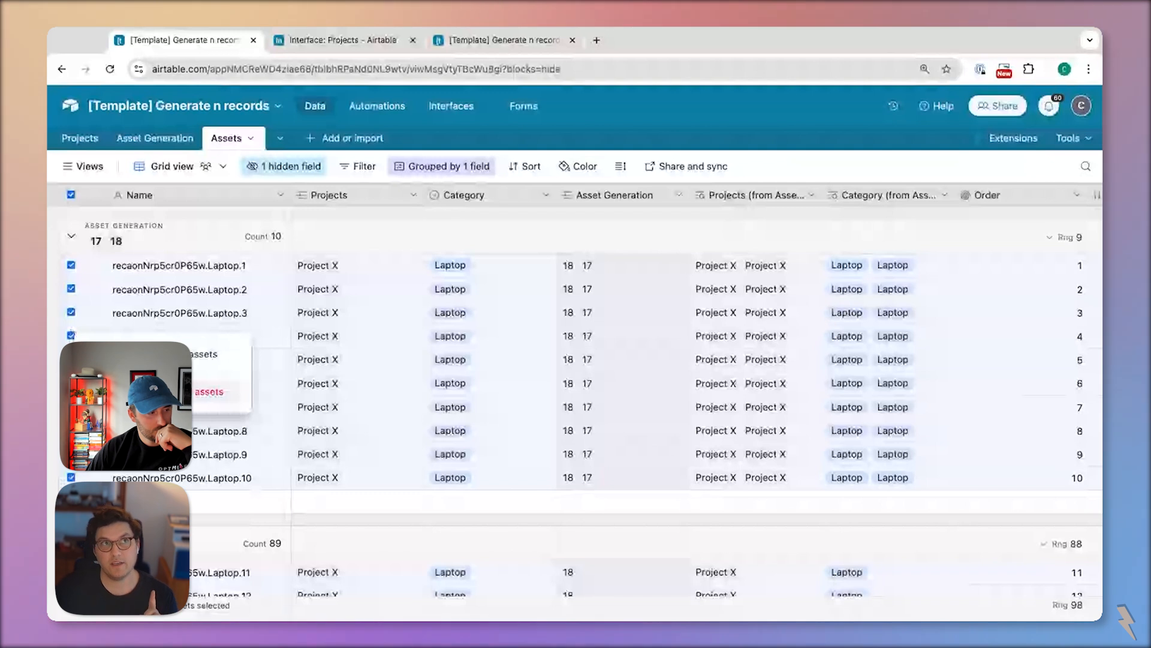
Show the Asset Generation table in the data tab, and turn off the Generate Assets from Asset Generation automation
{"action": "left_click", "coordinate": [171, 135]}
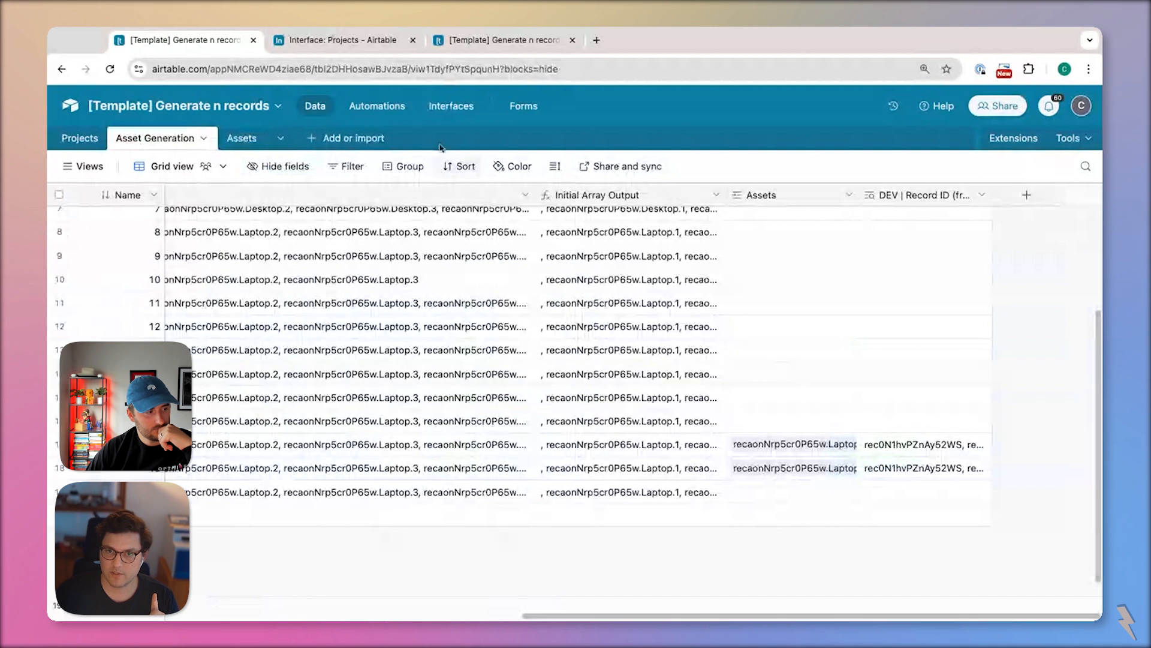
{"action": "left_click", "coordinate": [367, 41]}
{"action": "left_click", "coordinate": [504, 41]}
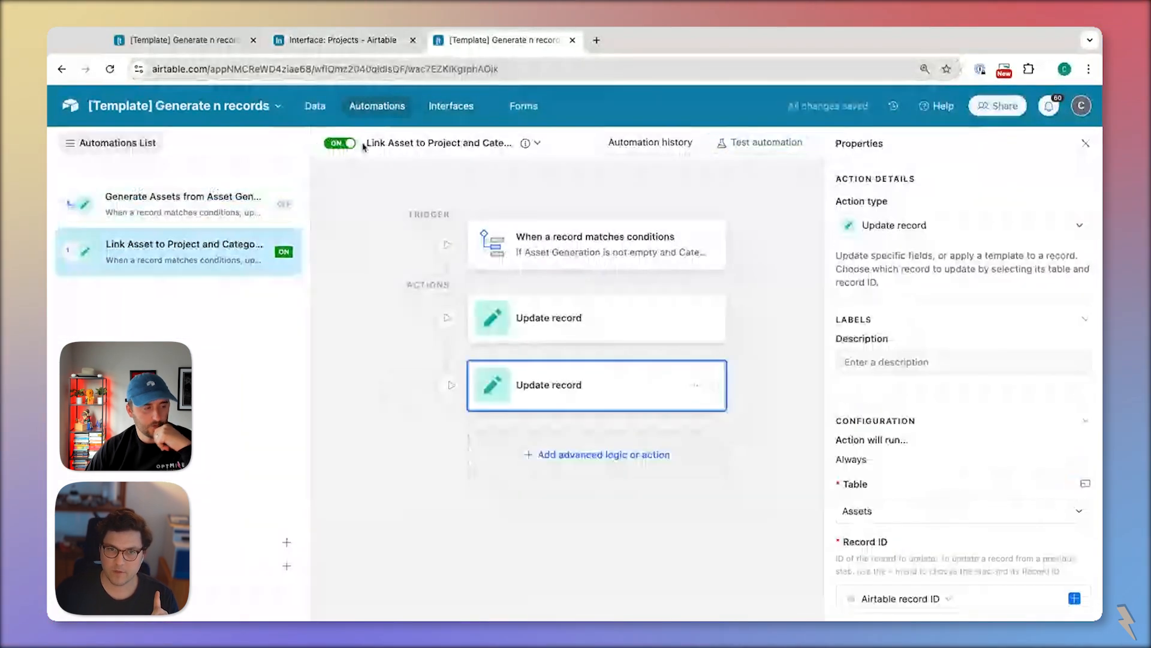
In the Asset Generation table, edit the Initial Array Output formula to insert RECORD_ID() before Category
{"action": "left_click", "coordinate": [183, 42]}
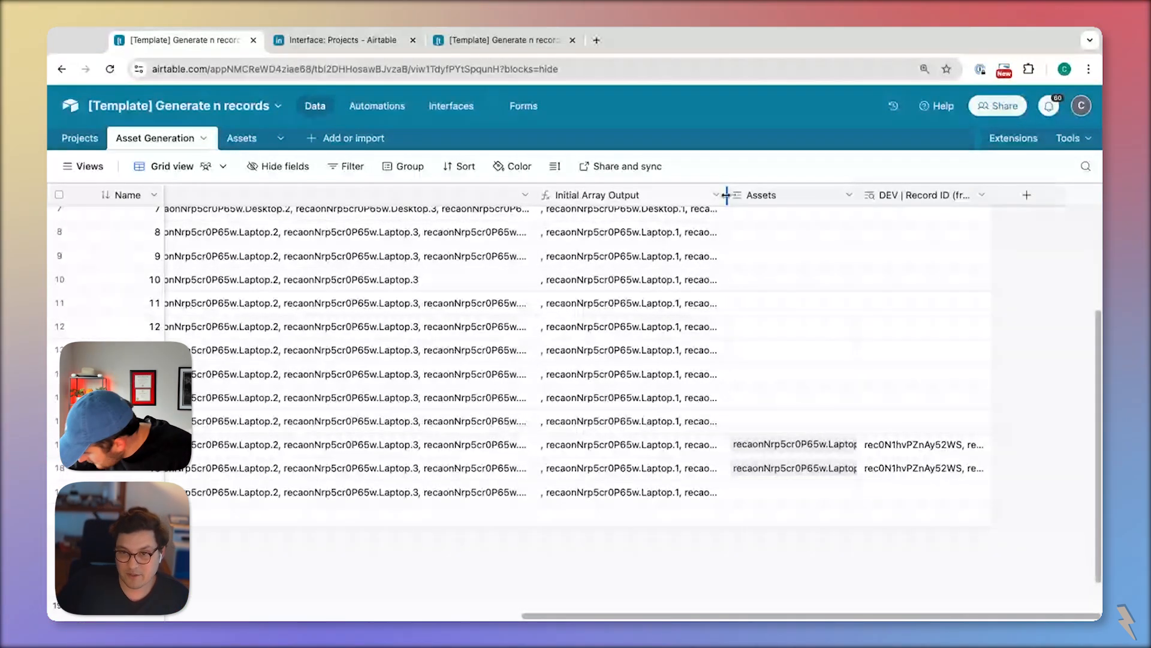
{"action": "double_click", "coordinate": [620, 197]}
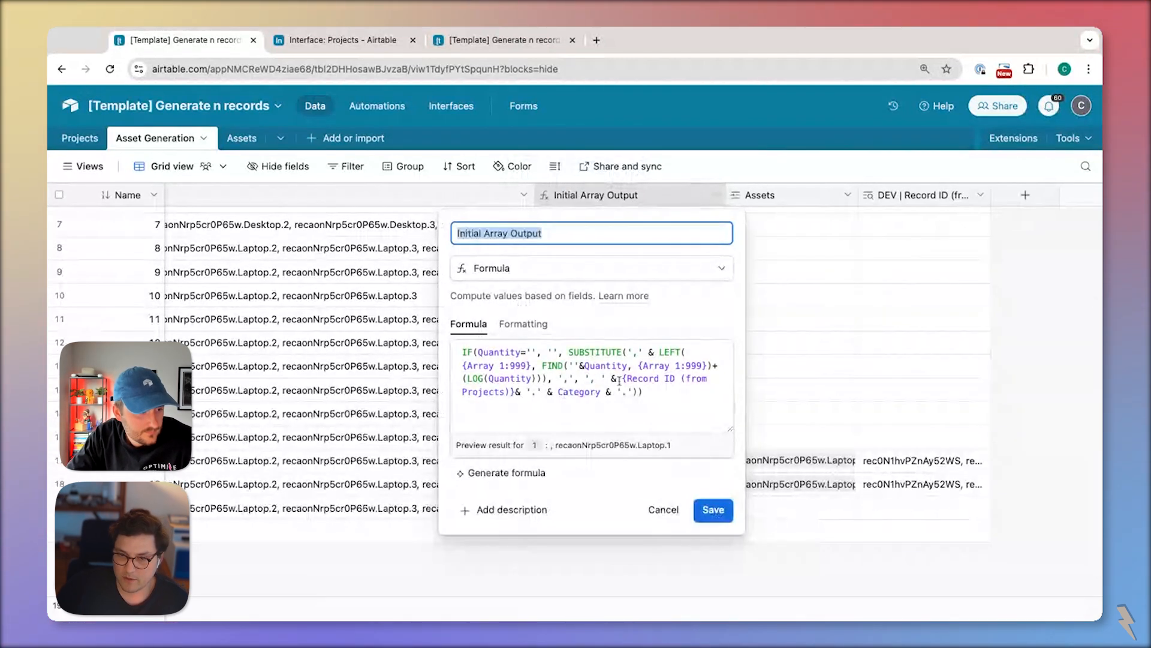
{"action": "left_click", "coordinate": [689, 392]}
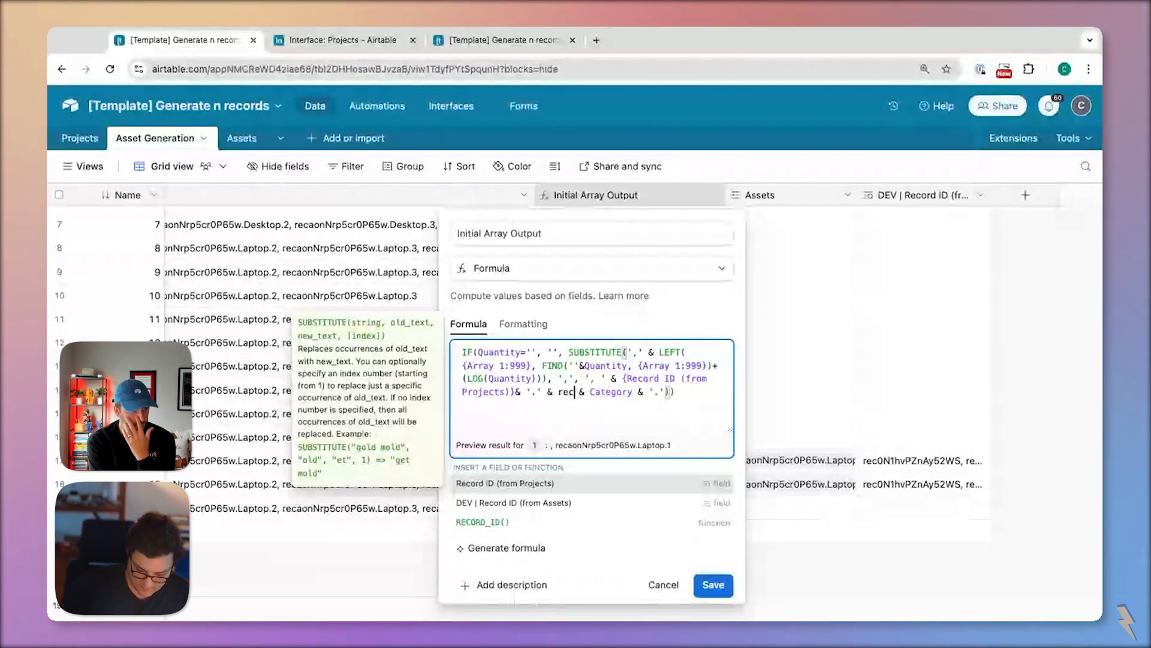
{"action": "key", "text": "Down"}
{"action": "key", "text": "Down"}
{"action": "key", "text": "Return"}
{"action": "type", "text": ")"}
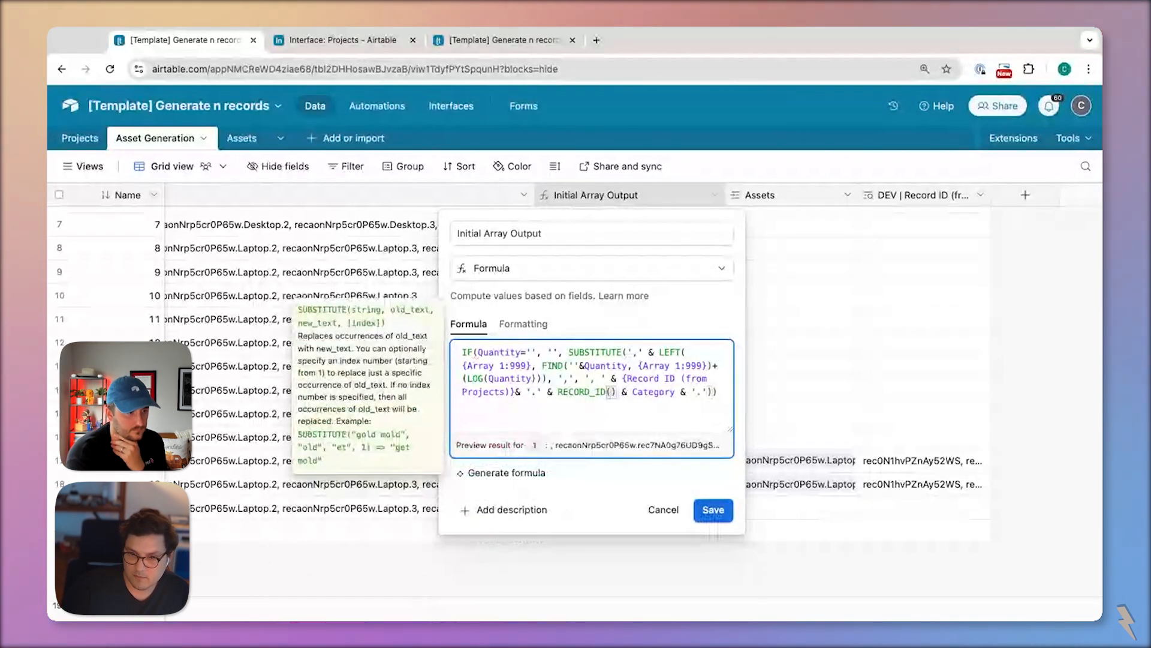
Add & '.' after RECORD_ID() in the Initial Array Output formula, then save it and confirm the change
{"action": "type", "text": " & '"}
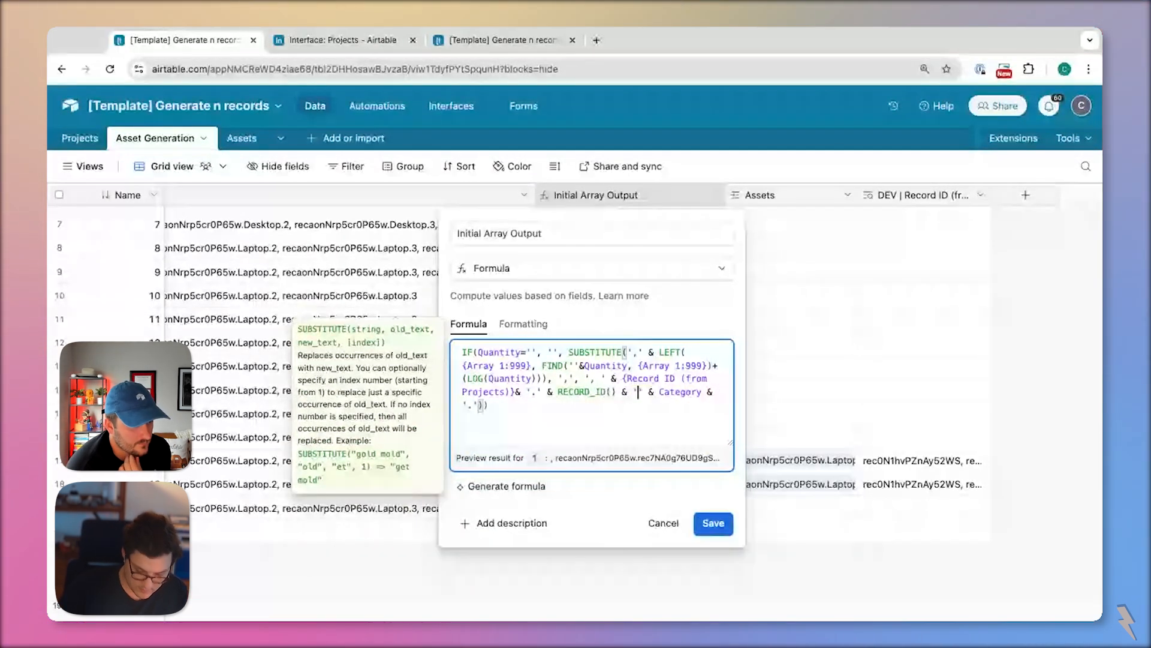
{"action": "type", "text": "."}
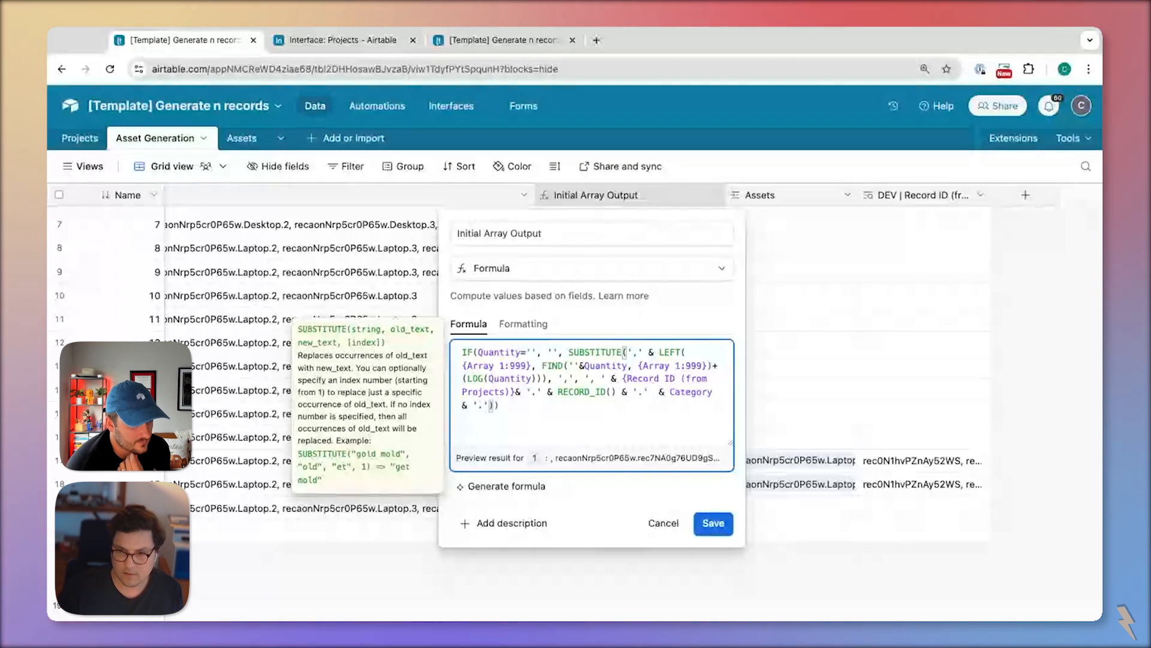
{"action": "key", "text": "BackSpace"}
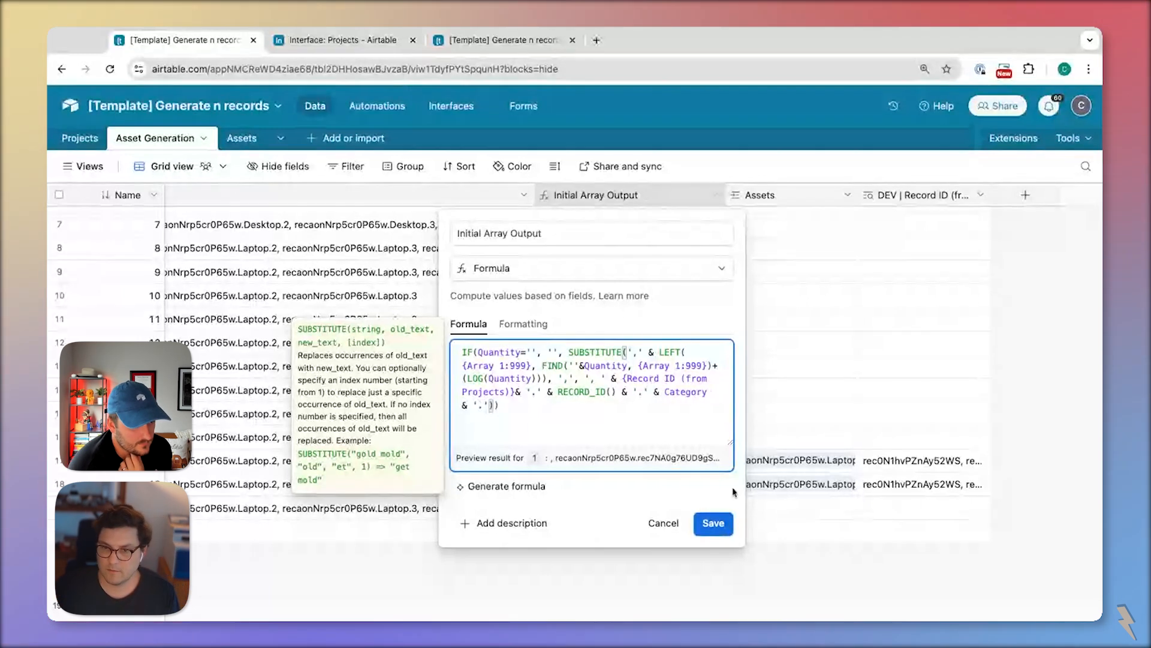
{"action": "left_click", "coordinate": [720, 525]}
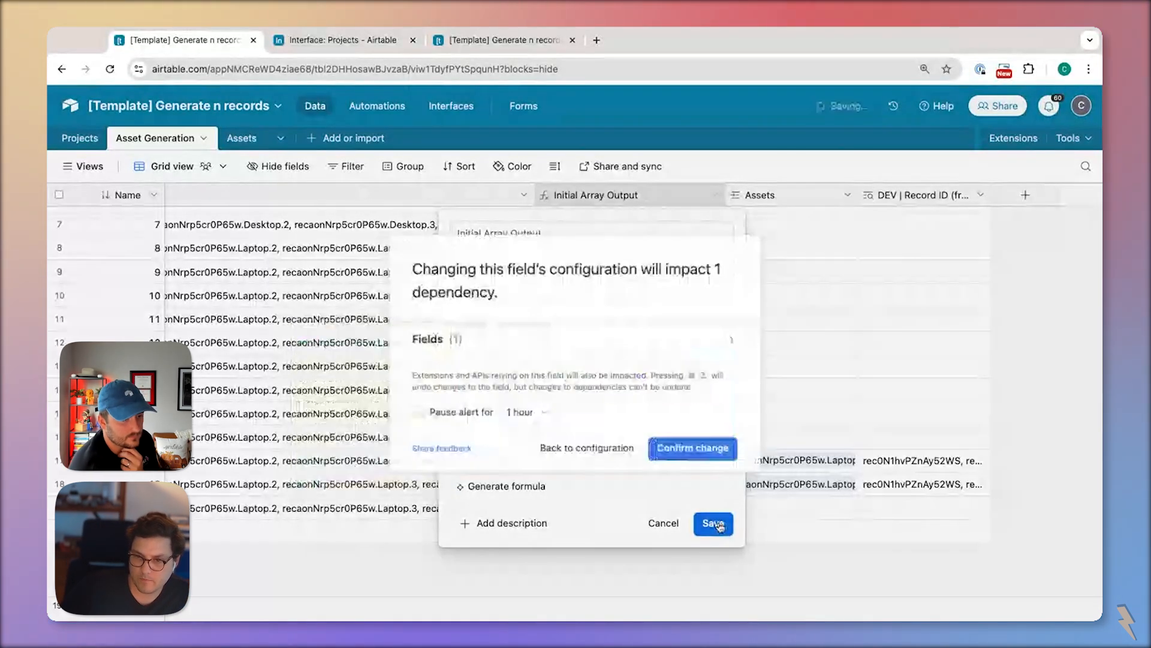
{"action": "left_click", "coordinate": [706, 450]}
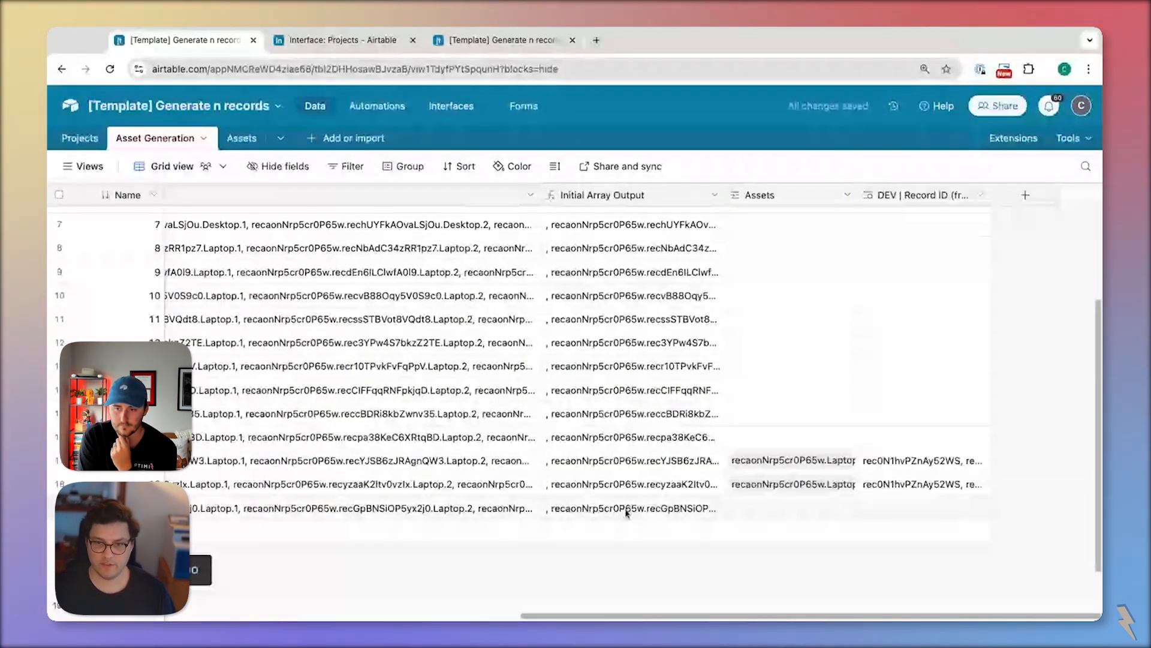
Inspect the last record's Array Output for Automation, and turn the Generate Assets from Asset Generation automation back on
{"action": "left_click", "coordinate": [510, 510]}
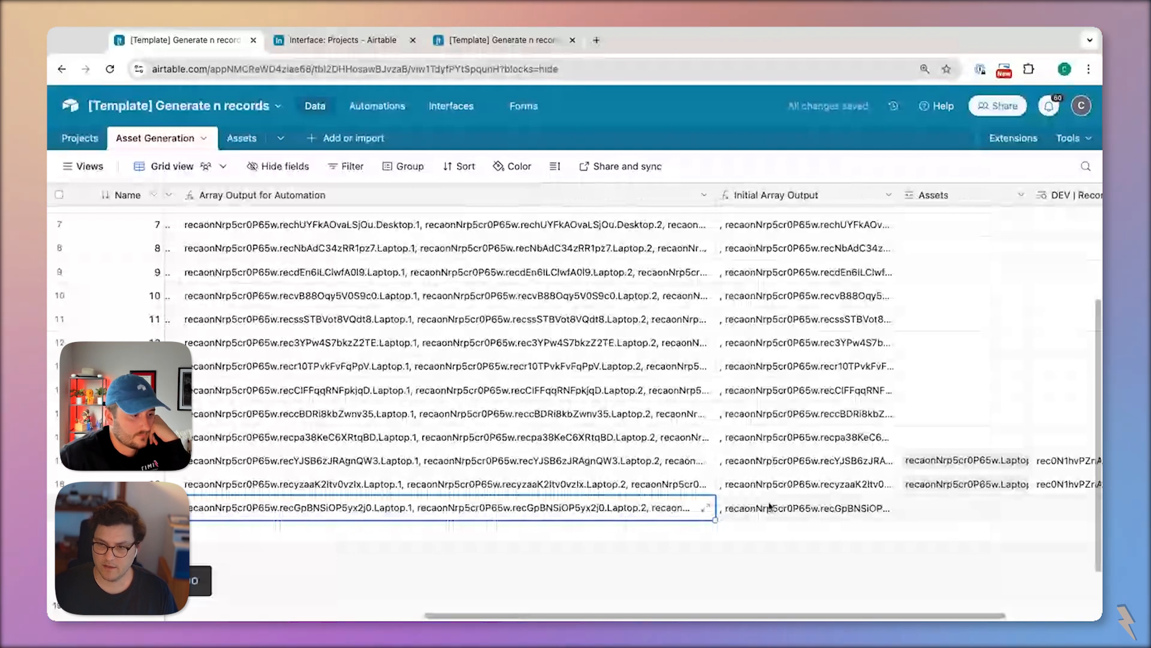
{"action": "left_click", "coordinate": [965, 508]}
{"action": "left_click", "coordinate": [458, 43]}
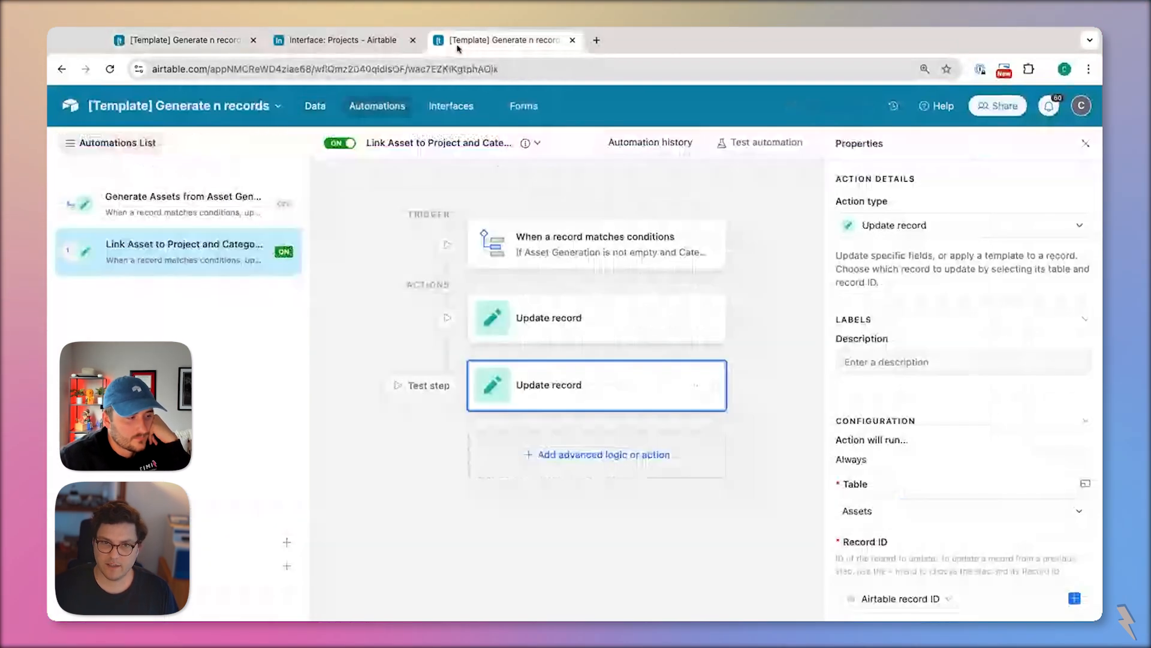
{"action": "left_click", "coordinate": [384, 42]}
{"action": "key", "text": "ctrl+Tab"}
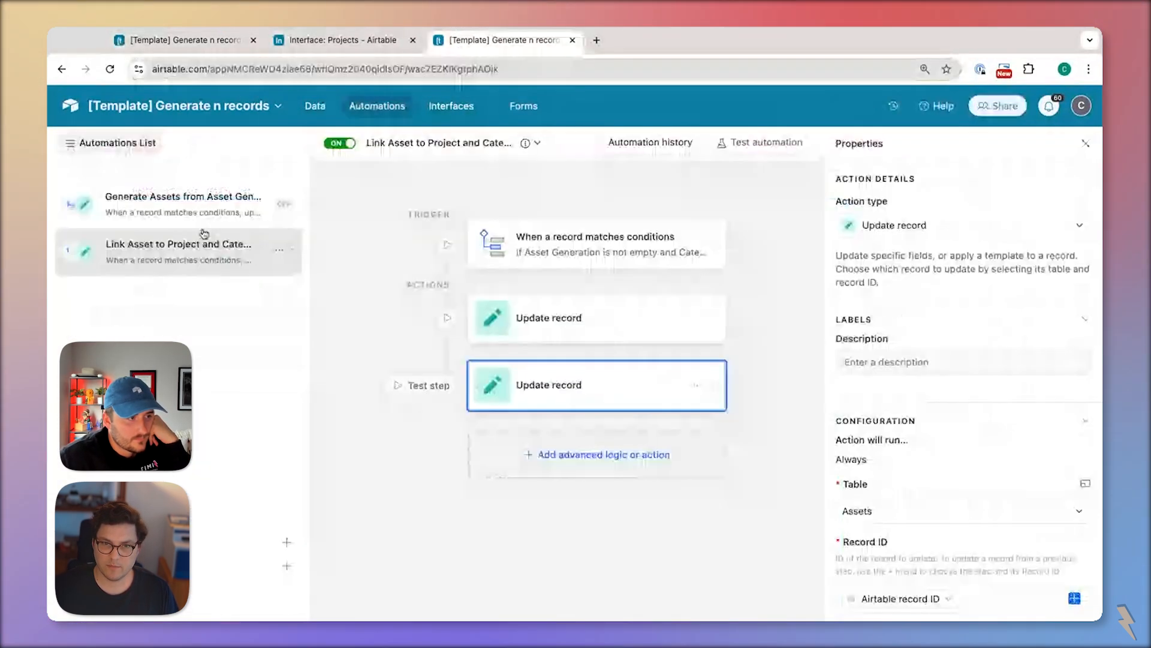
{"action": "left_click", "coordinate": [192, 204]}
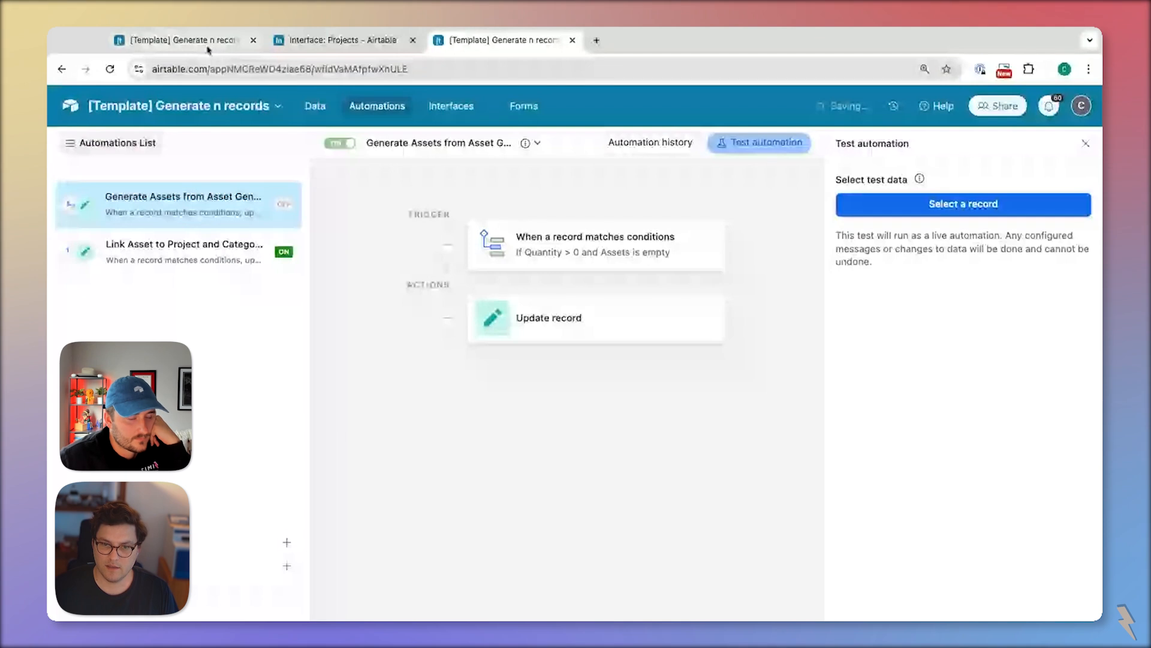
Return to the Asset Generation table and check the Assets links of record 19
{"action": "key", "text": "ctrl+Tab"}
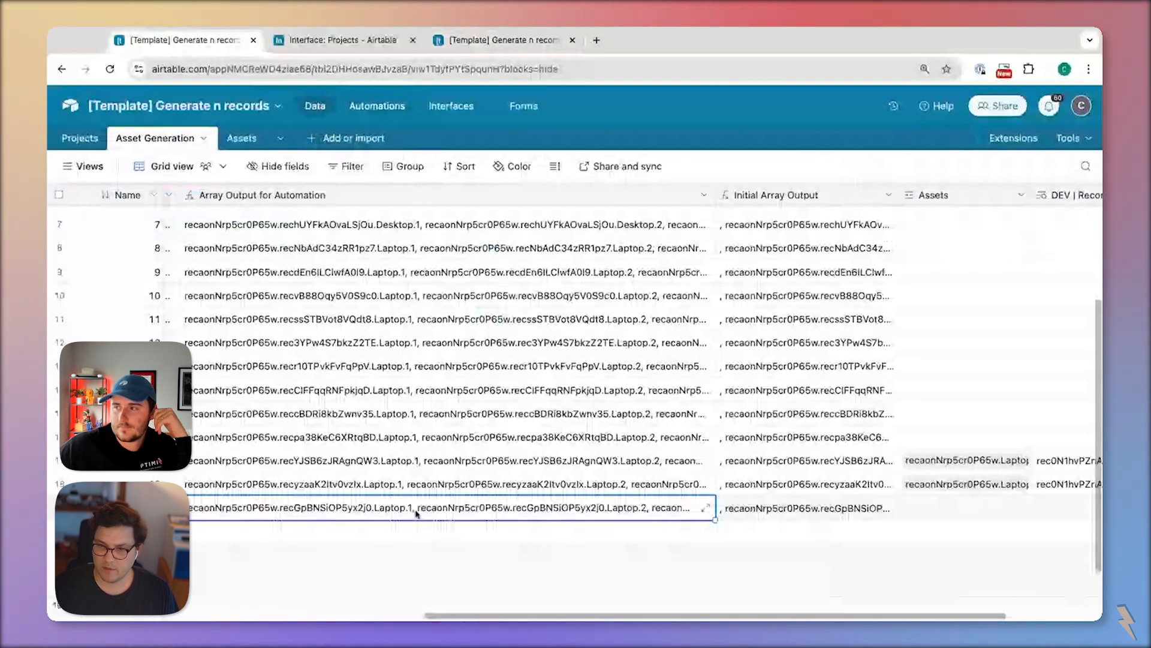
{"action": "scroll", "coordinate": [851, 522], "scroll_direction": "right", "scroll_amount": 5}
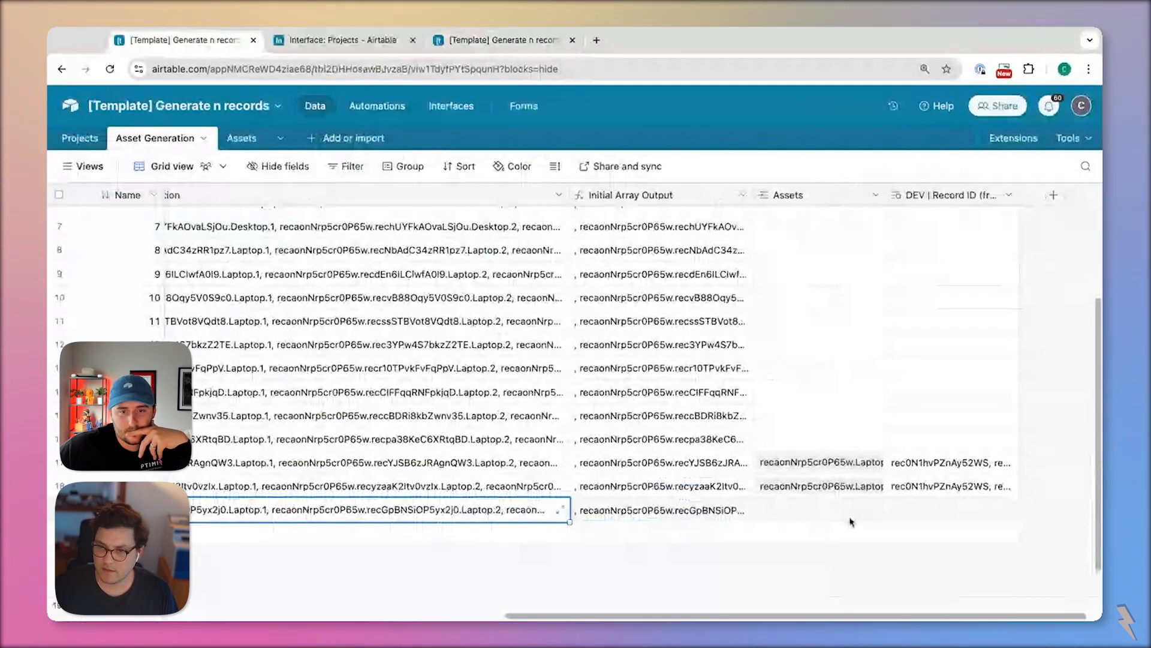
{"action": "left_click", "coordinate": [816, 510]}
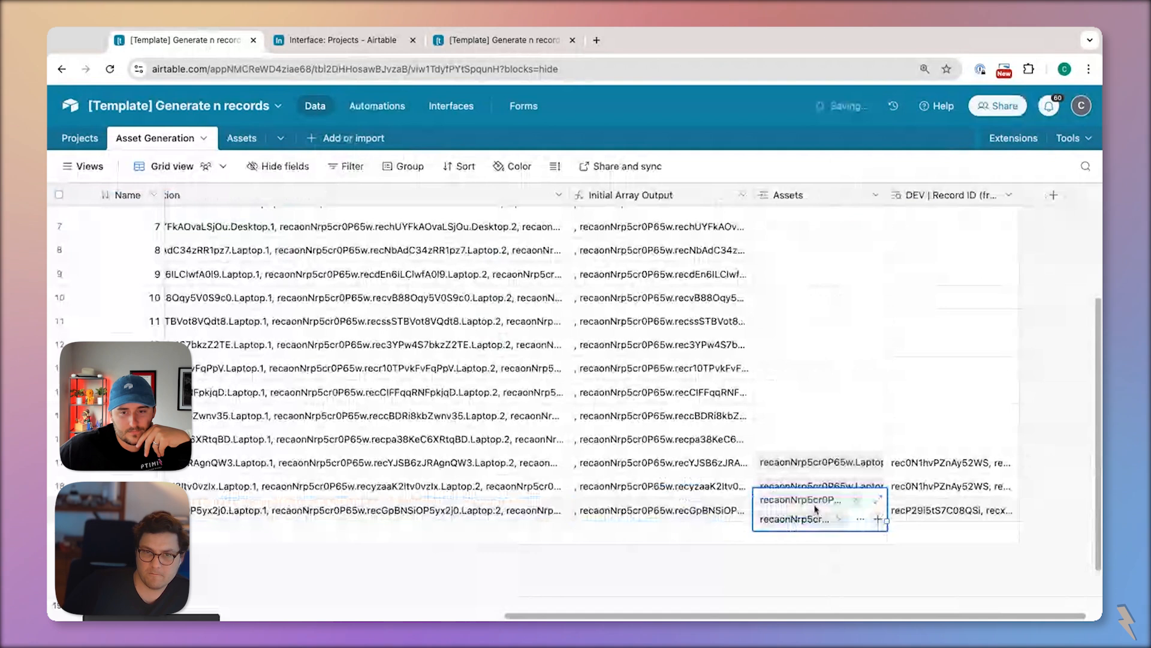
Review the generated records in the Assets table, widen the Name column and remove the grouping by Asset Generation
{"action": "left_click", "coordinate": [243, 138]}
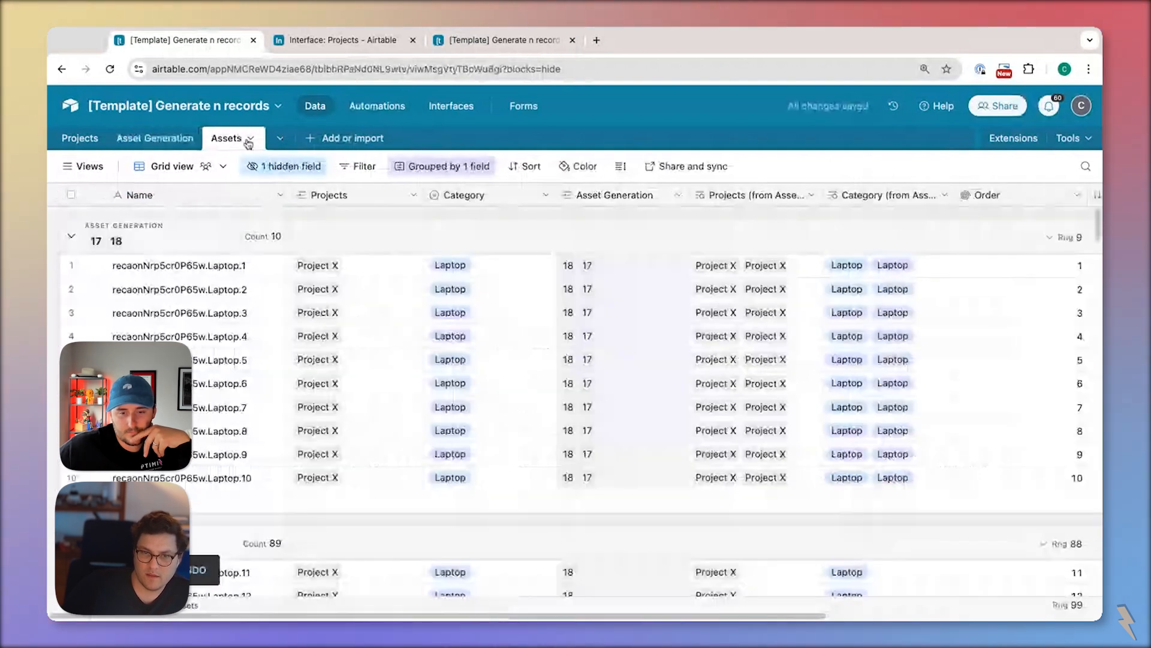
{"action": "scroll", "coordinate": [384, 429], "scroll_direction": "down", "scroll_amount": 20}
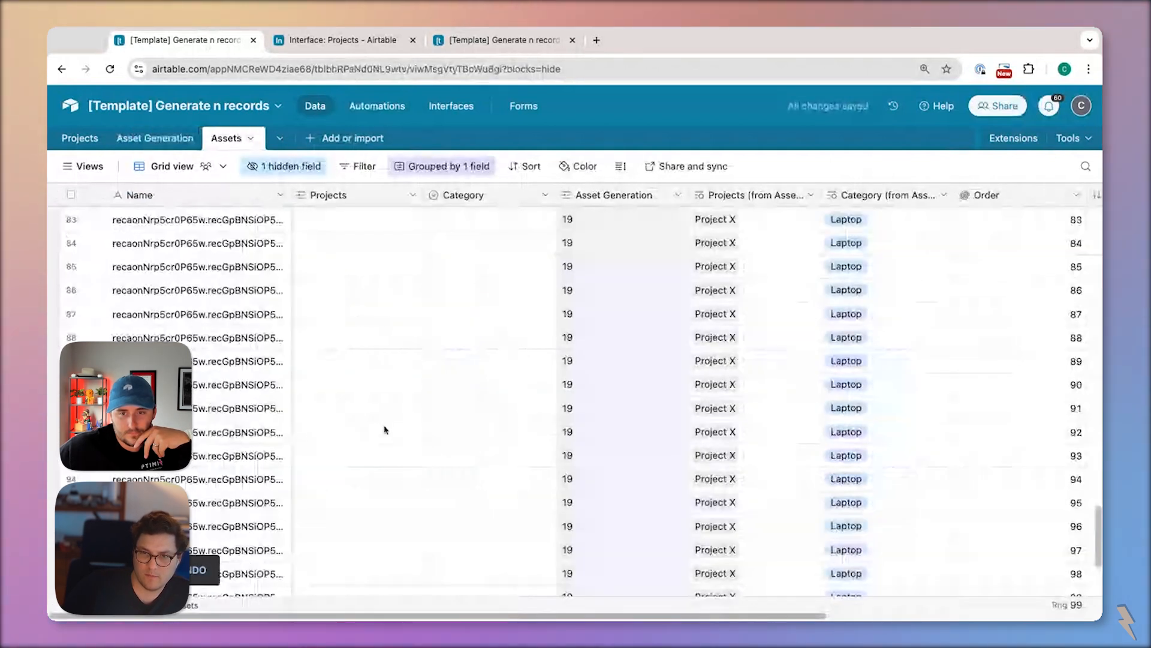
{"action": "scroll", "coordinate": [384, 430], "scroll_direction": "up", "scroll_amount": 10}
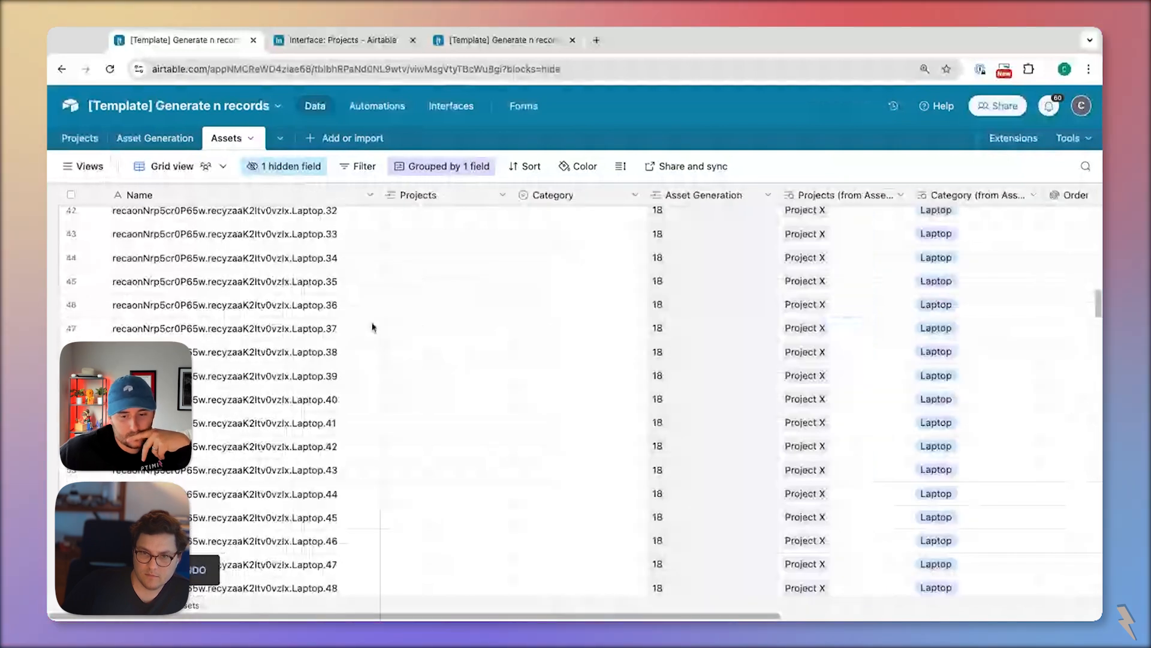
{"action": "scroll", "coordinate": [377, 331], "scroll_direction": "up", "scroll_amount": 15}
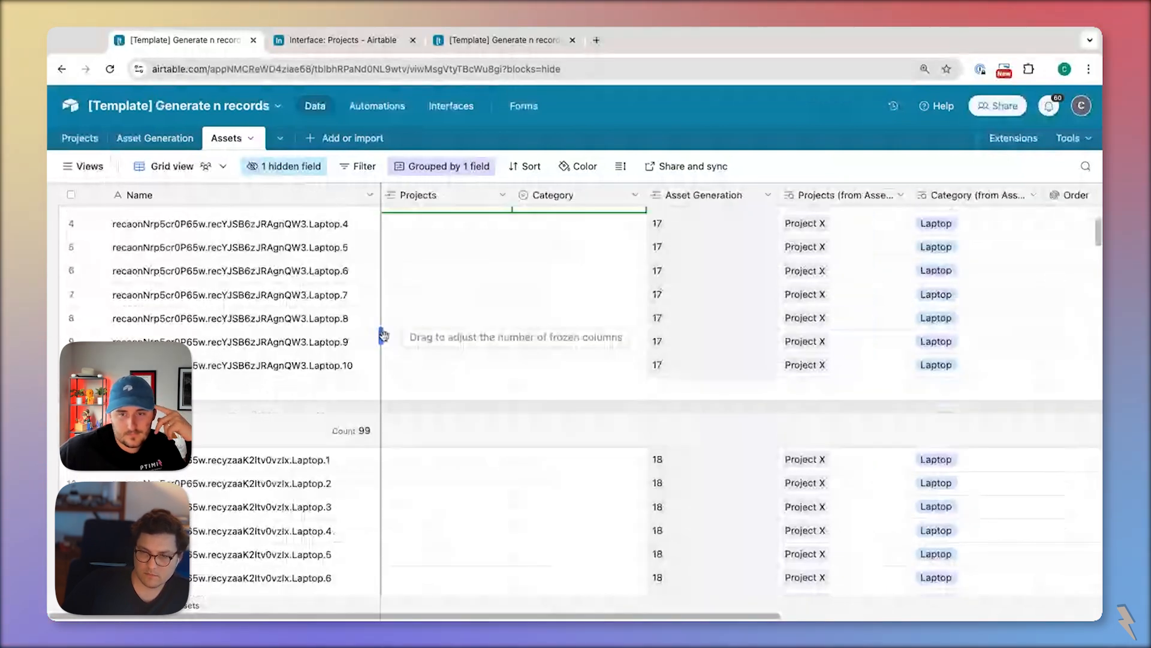
{"action": "scroll", "coordinate": [433, 374], "scroll_direction": "up", "scroll_amount": 3}
{"action": "left_click", "coordinate": [441, 166]}
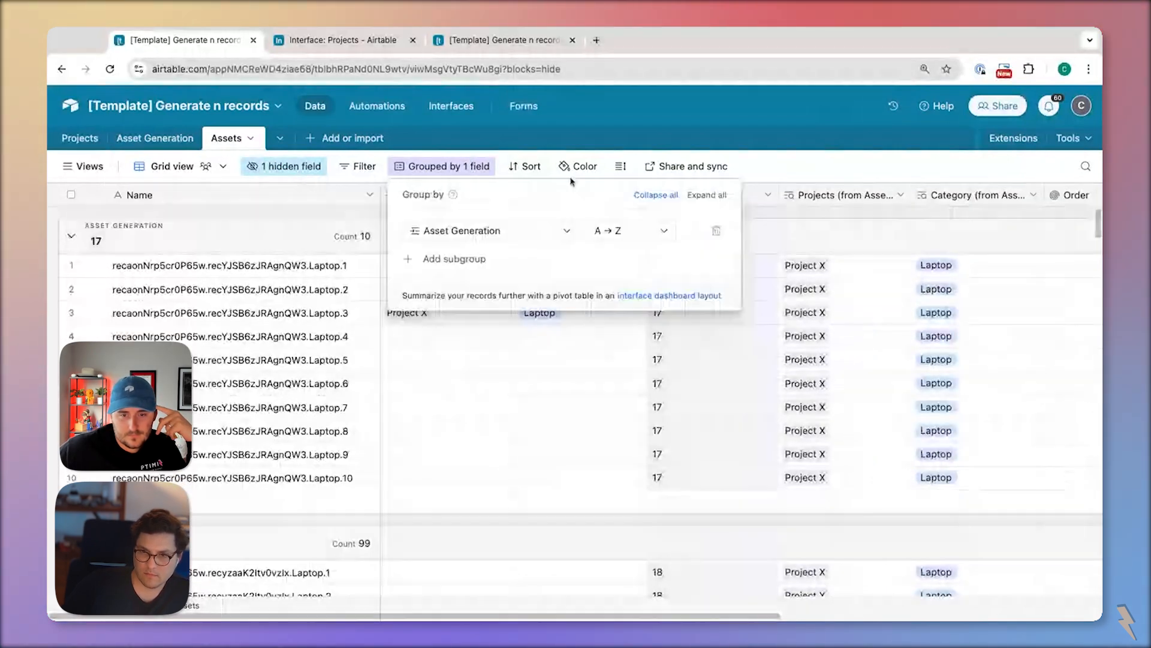
{"action": "left_click", "coordinate": [717, 230]}
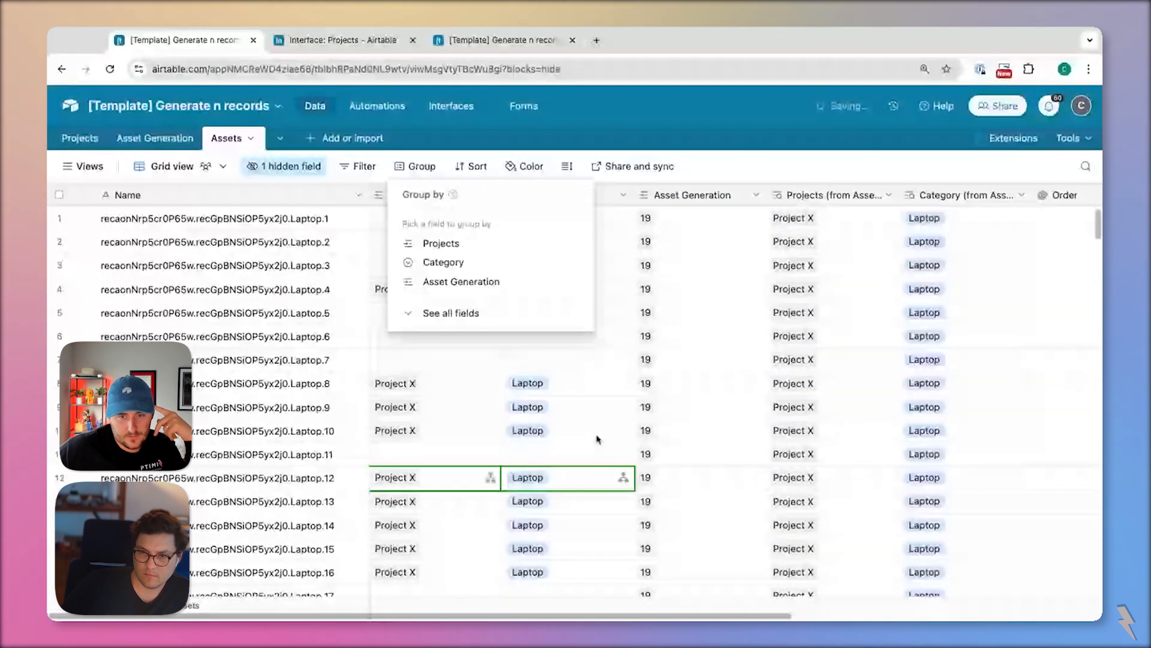
Look through the generated records in the Assets table and check the quantities in the Asset Generation table
{"action": "scroll", "coordinate": [596, 439], "scroll_direction": "down", "scroll_amount": 15}
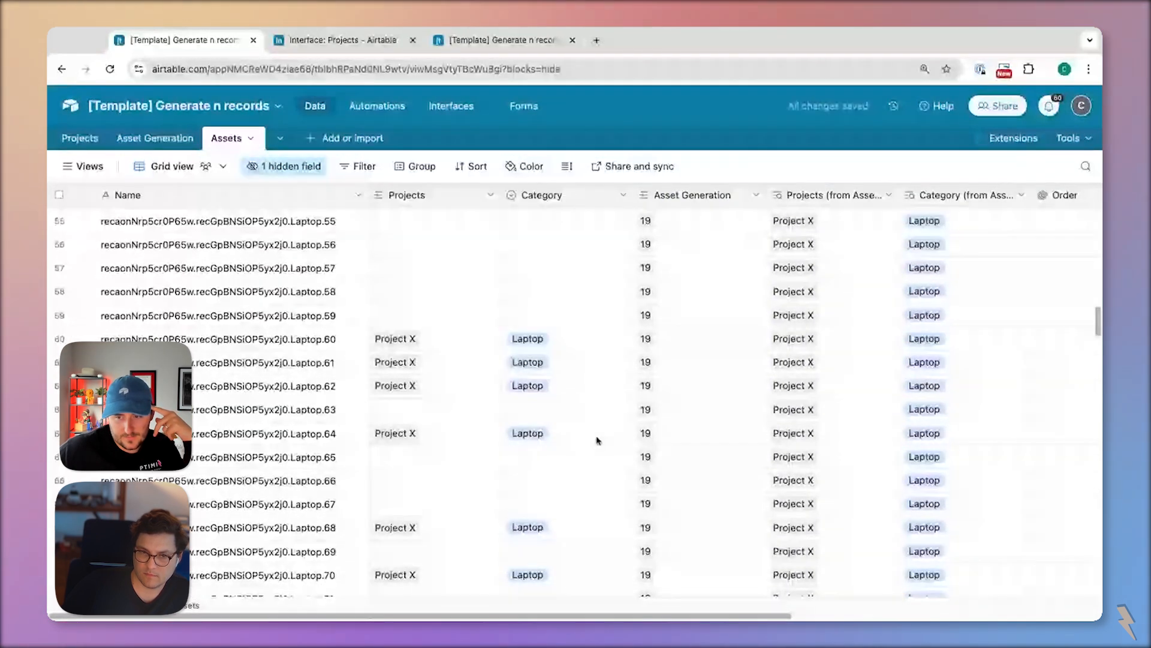
{"action": "scroll", "coordinate": [597, 439], "scroll_direction": "down", "scroll_amount": 20}
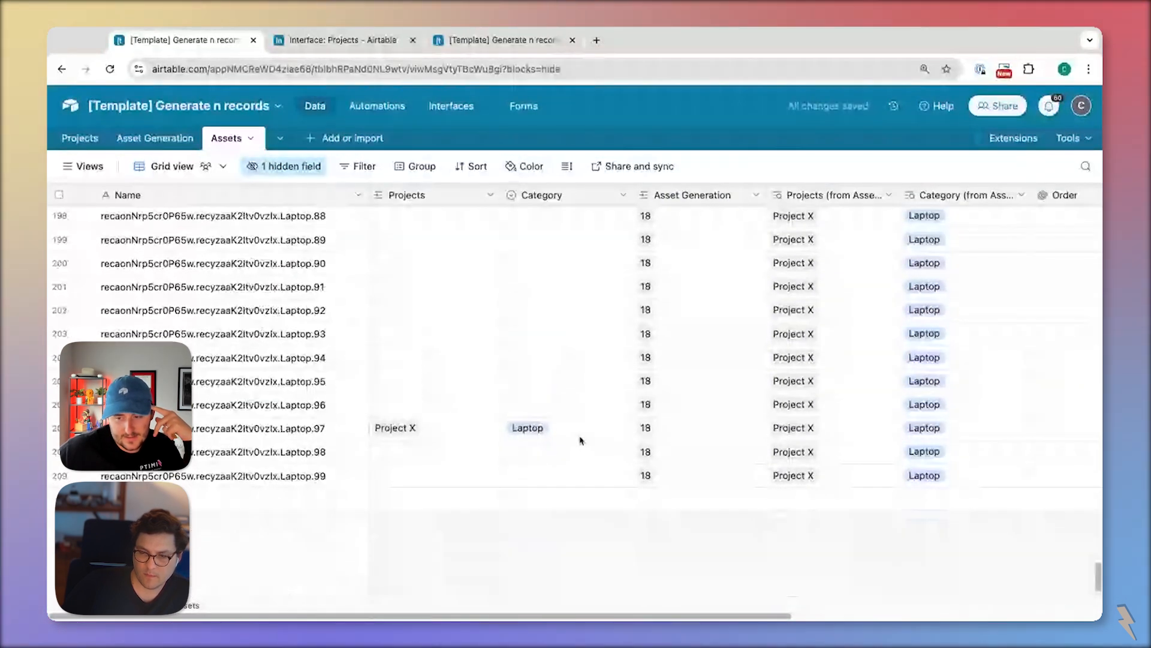
{"action": "scroll", "coordinate": [442, 244], "scroll_direction": "up", "scroll_amount": 15}
{"action": "scroll", "coordinate": [442, 245], "scroll_direction": "up", "scroll_amount": 5}
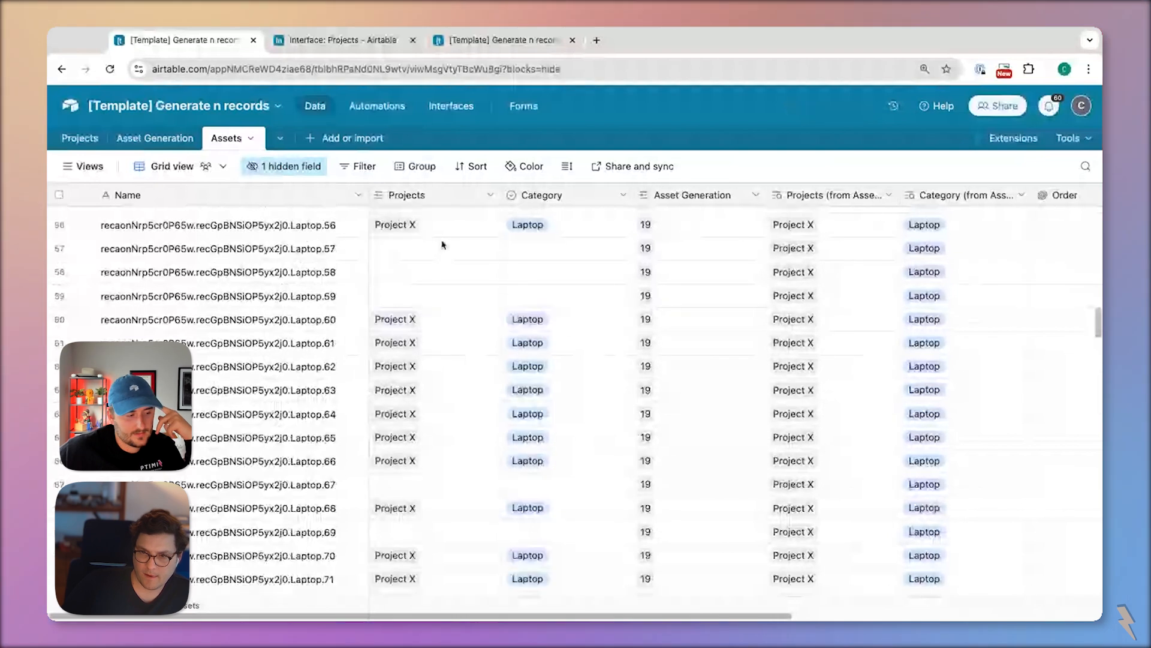
{"action": "scroll", "coordinate": [443, 245], "scroll_direction": "down", "scroll_amount": 10}
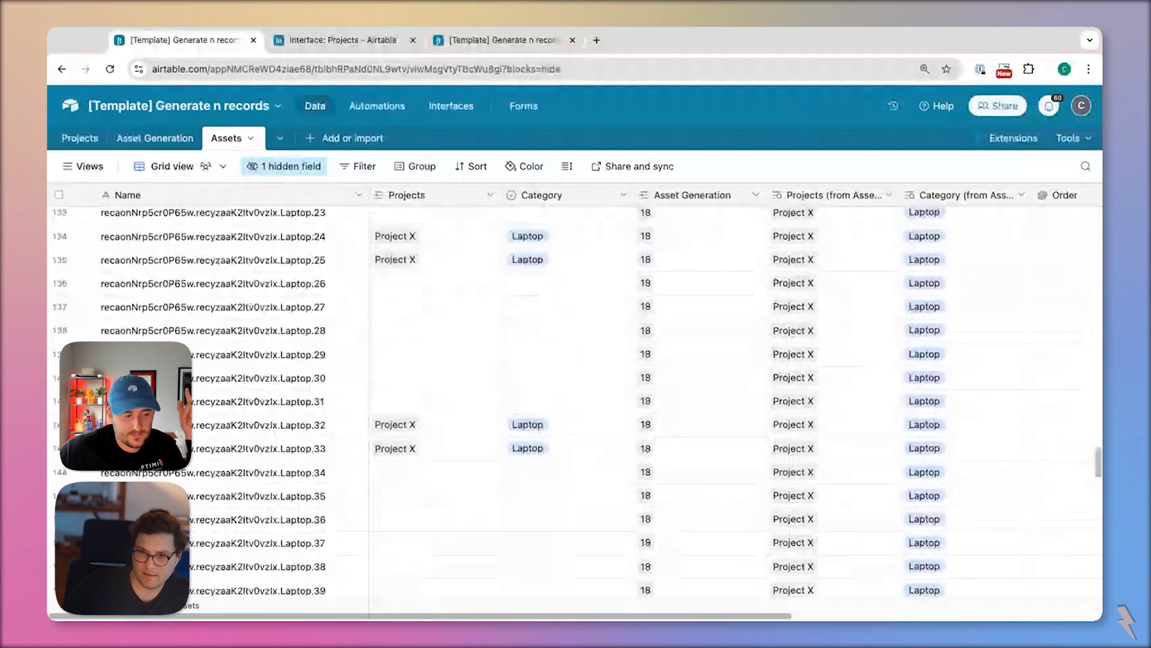
{"action": "scroll", "coordinate": [443, 245], "scroll_direction": "down", "scroll_amount": 8}
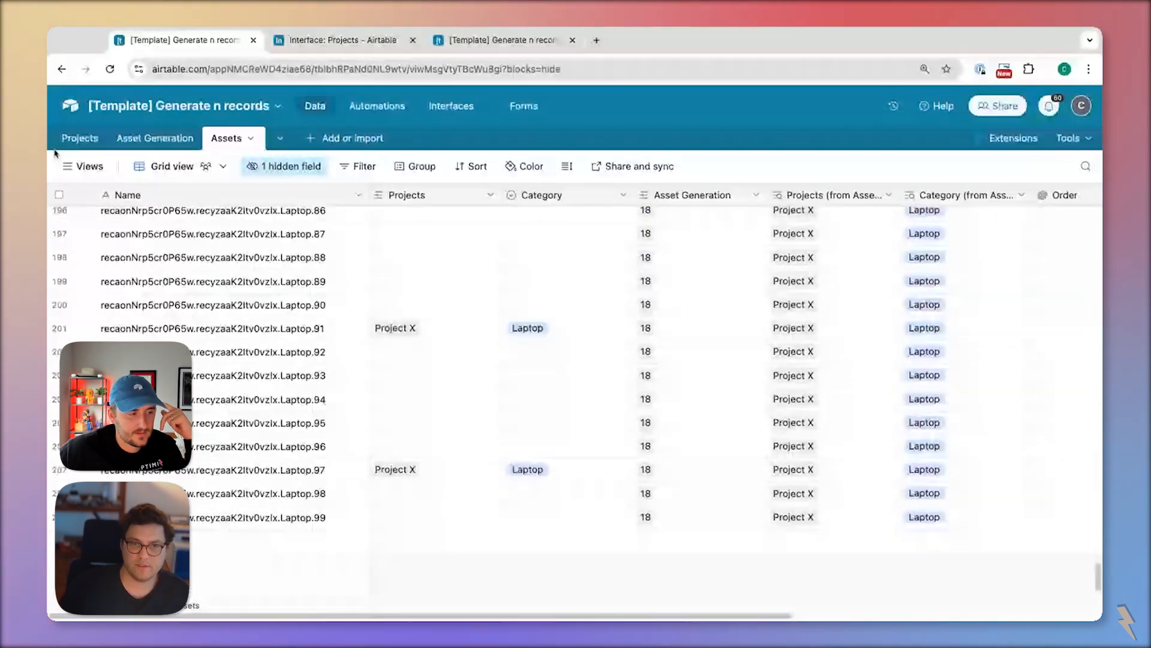
{"action": "left_click", "coordinate": [136, 139]}
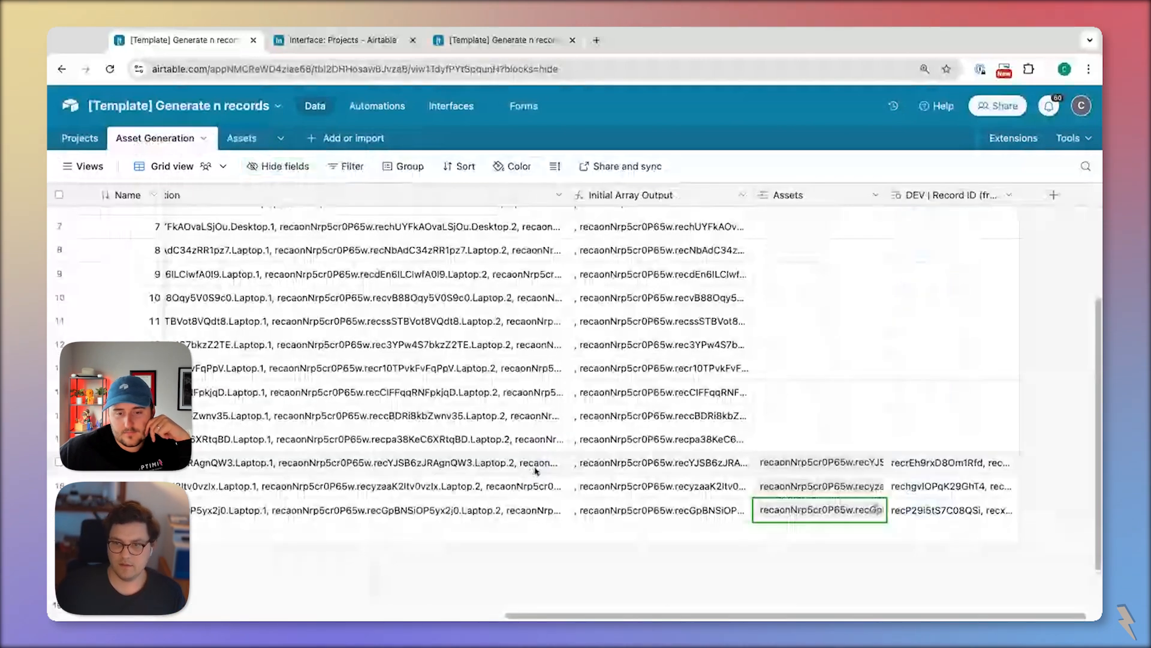
{"action": "scroll", "coordinate": [535, 471], "scroll_direction": "left", "scroll_amount": 10}
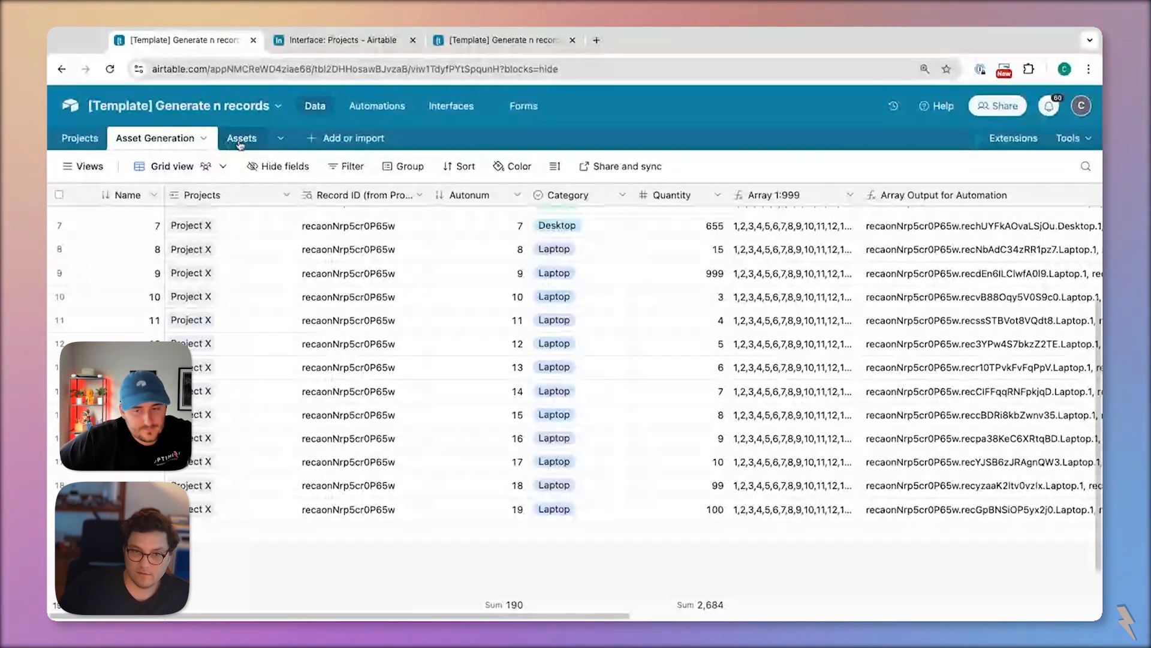
Create a collaborative form view named Form in the Asset Generation table
{"action": "left_click", "coordinate": [83, 166]}
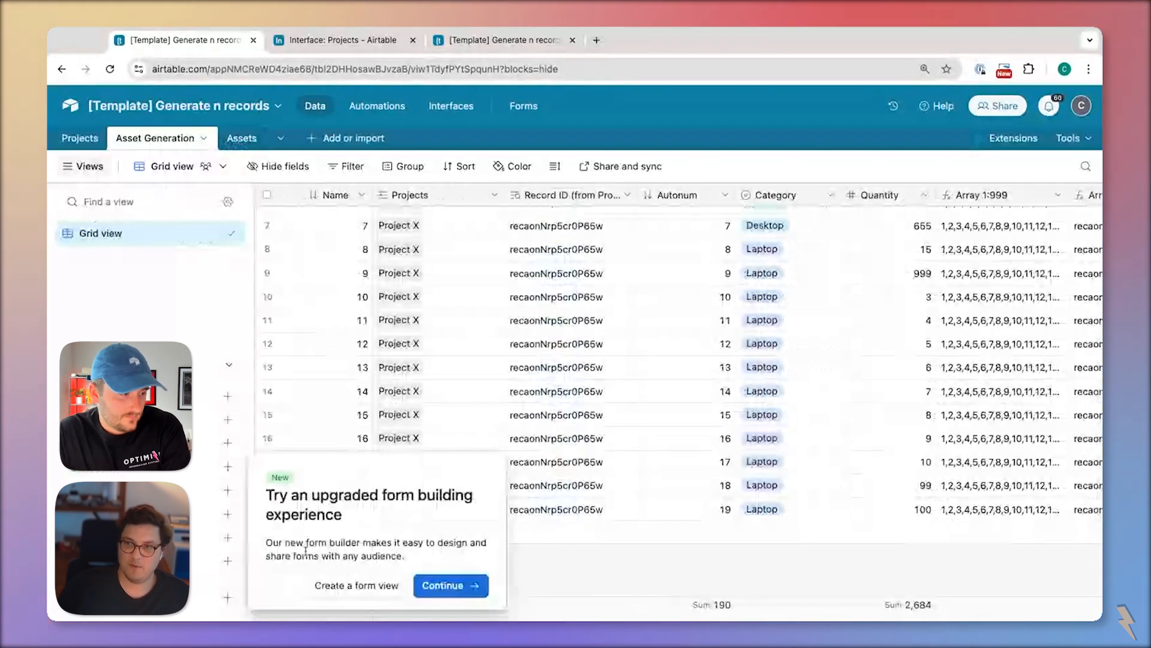
{"action": "left_click", "coordinate": [357, 585]}
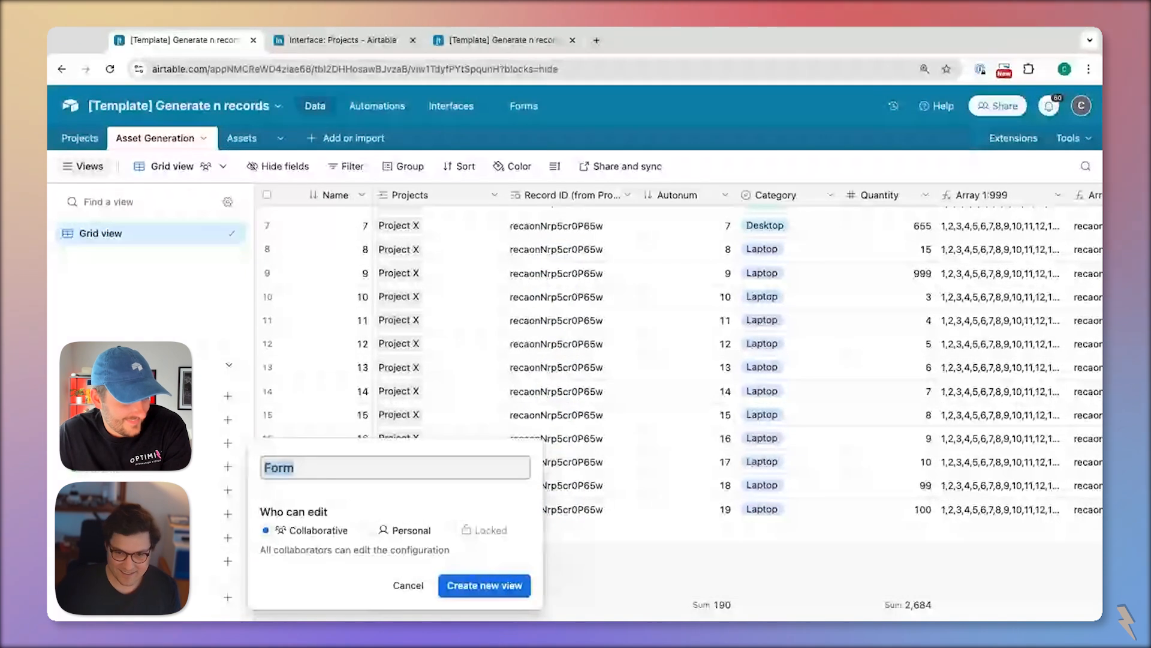
{"action": "left_click", "coordinate": [484, 586]}
Hide the Assets field from the form and open the live form
{"action": "scroll", "coordinate": [667, 375], "scroll_direction": "down", "scroll_amount": 5}
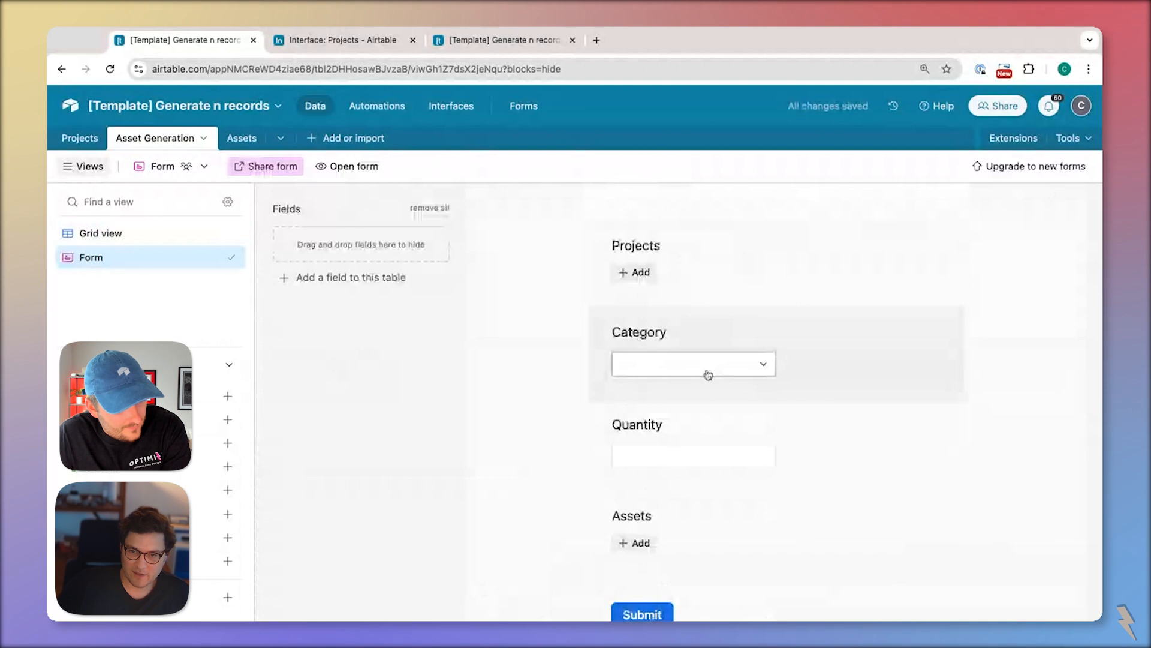
{"action": "left_click", "coordinate": [714, 522]}
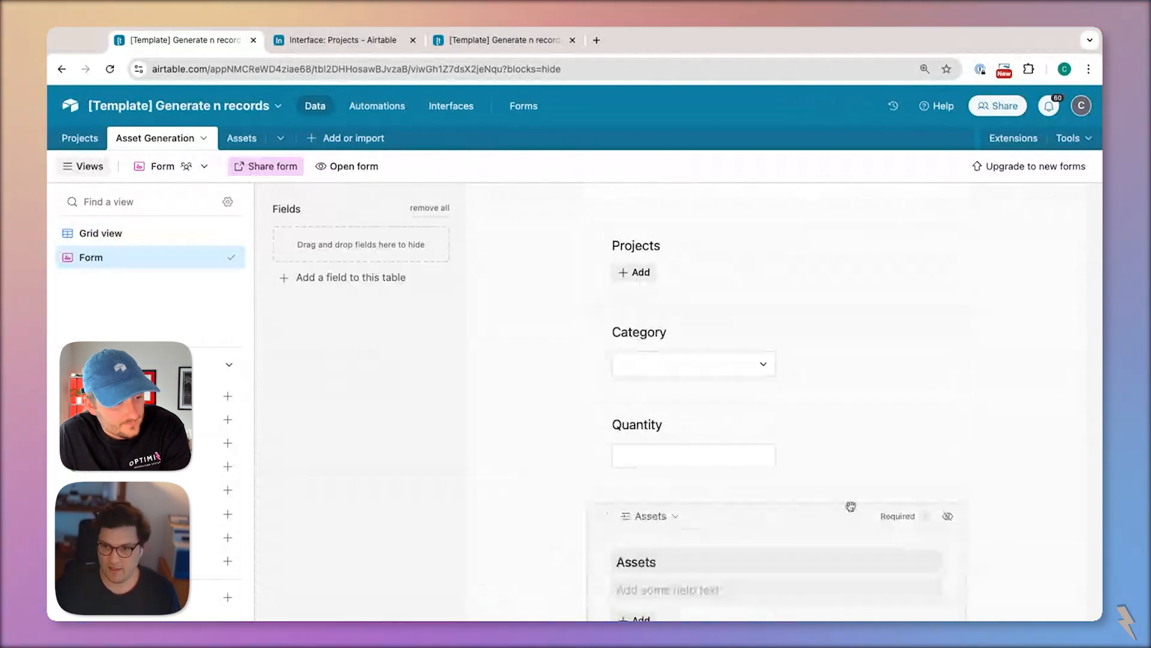
{"action": "left_click", "coordinate": [948, 514]}
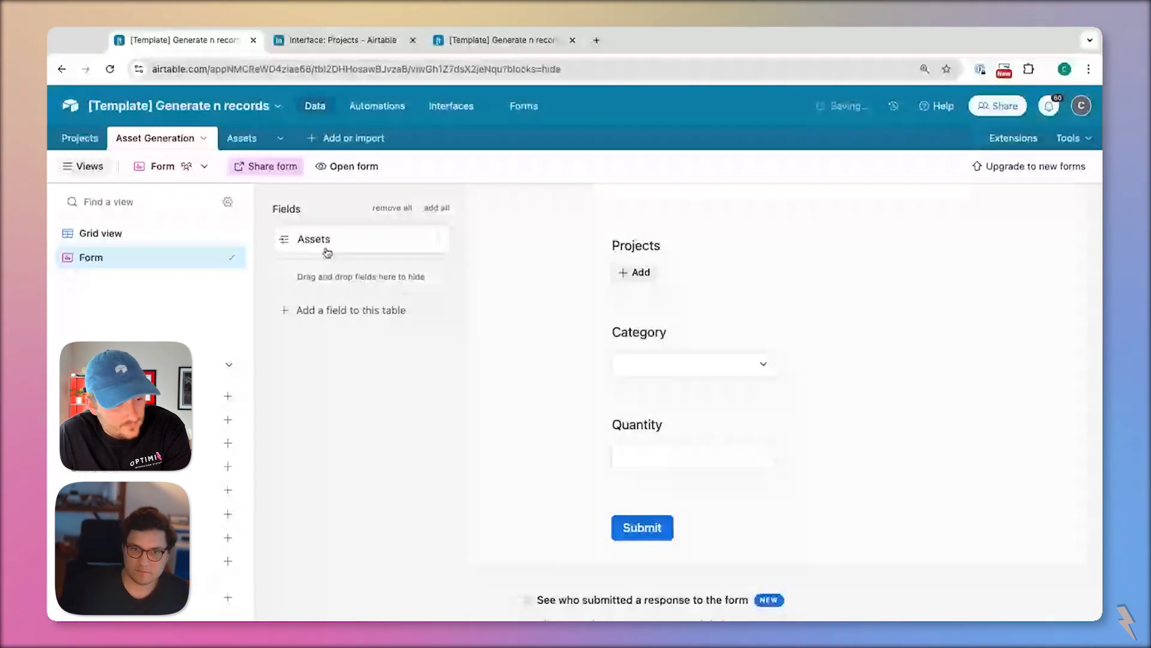
{"action": "left_click", "coordinate": [347, 170]}
Return to the Asset Generation grid view and delete all of its records
{"action": "left_click", "coordinate": [142, 41]}
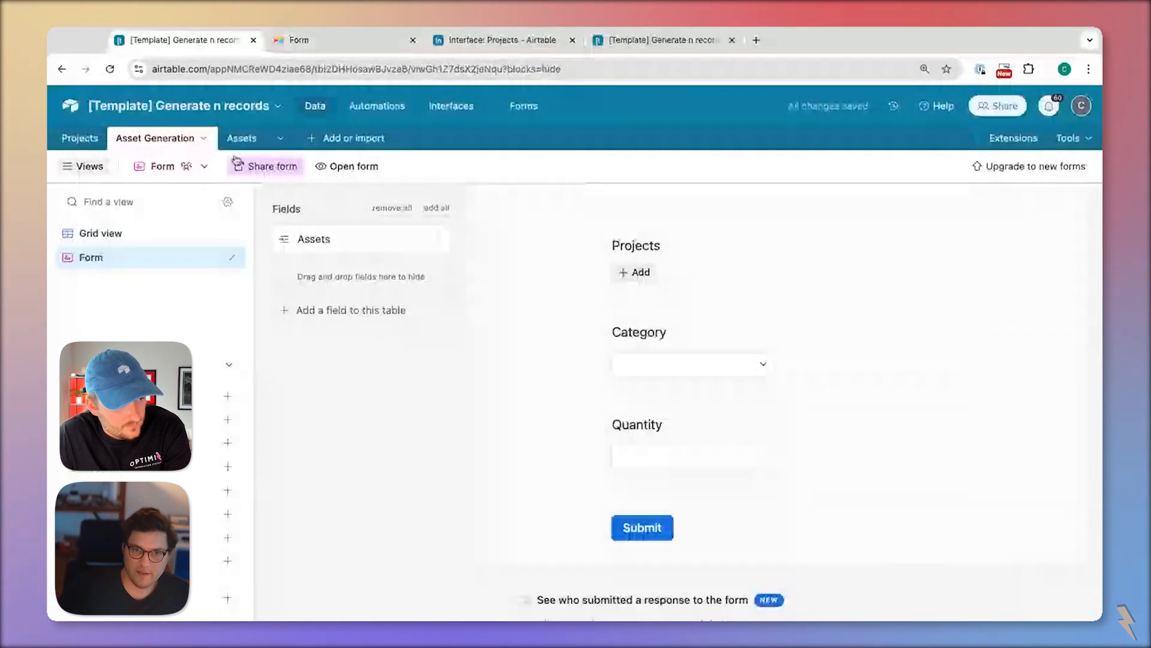
{"action": "left_click", "coordinate": [176, 233]}
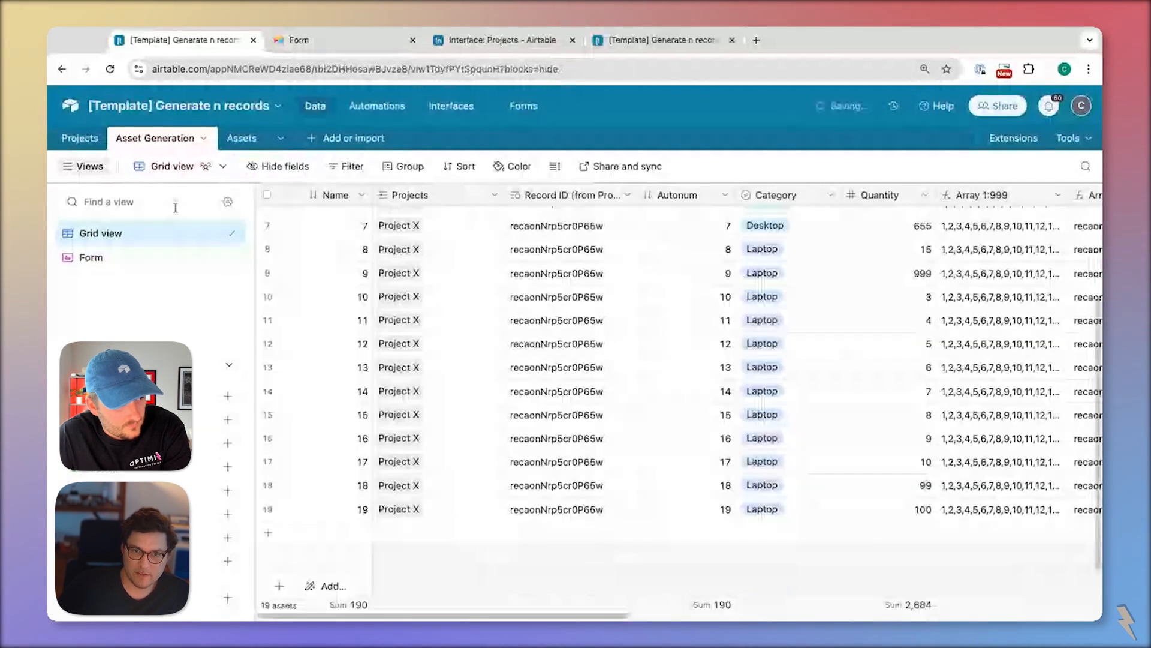
{"action": "left_click", "coordinate": [267, 194]}
{"action": "right_click", "coordinate": [271, 268]}
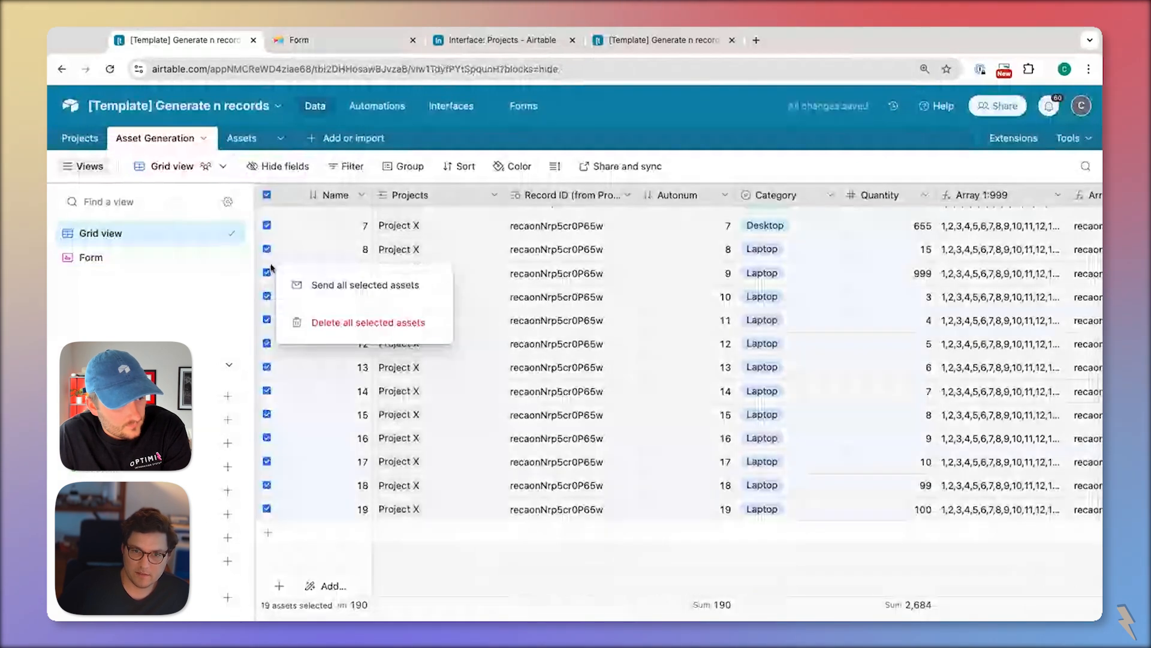
{"action": "left_click", "coordinate": [360, 322]}
{"action": "key", "text": "Return"}
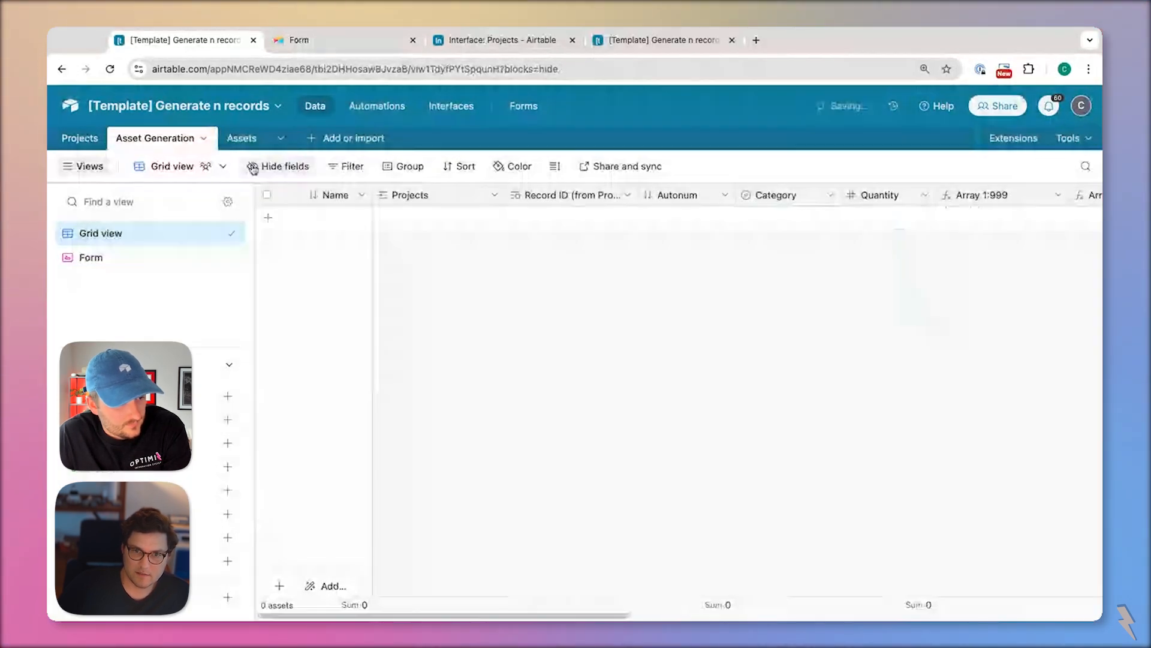
Delete all records in the Assets table, and check the Projects and Asset Generation tables
{"action": "left_click", "coordinate": [243, 141]}
{"action": "left_click", "coordinate": [267, 195]}
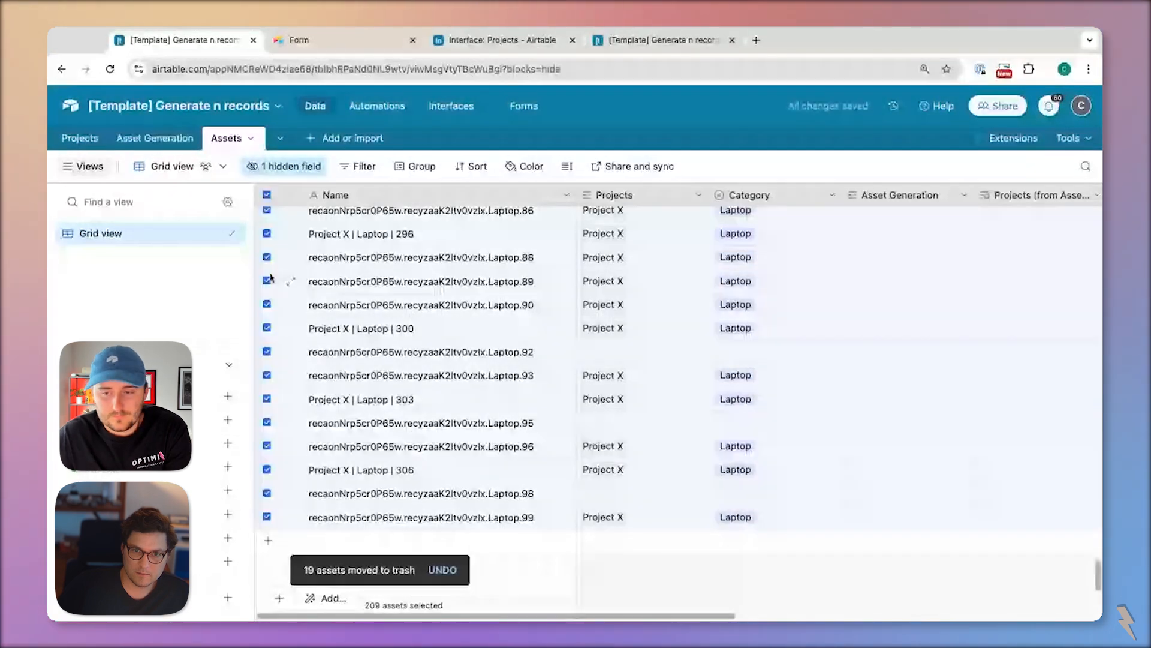
{"action": "right_click", "coordinate": [289, 280]}
{"action": "left_click", "coordinate": [347, 330]}
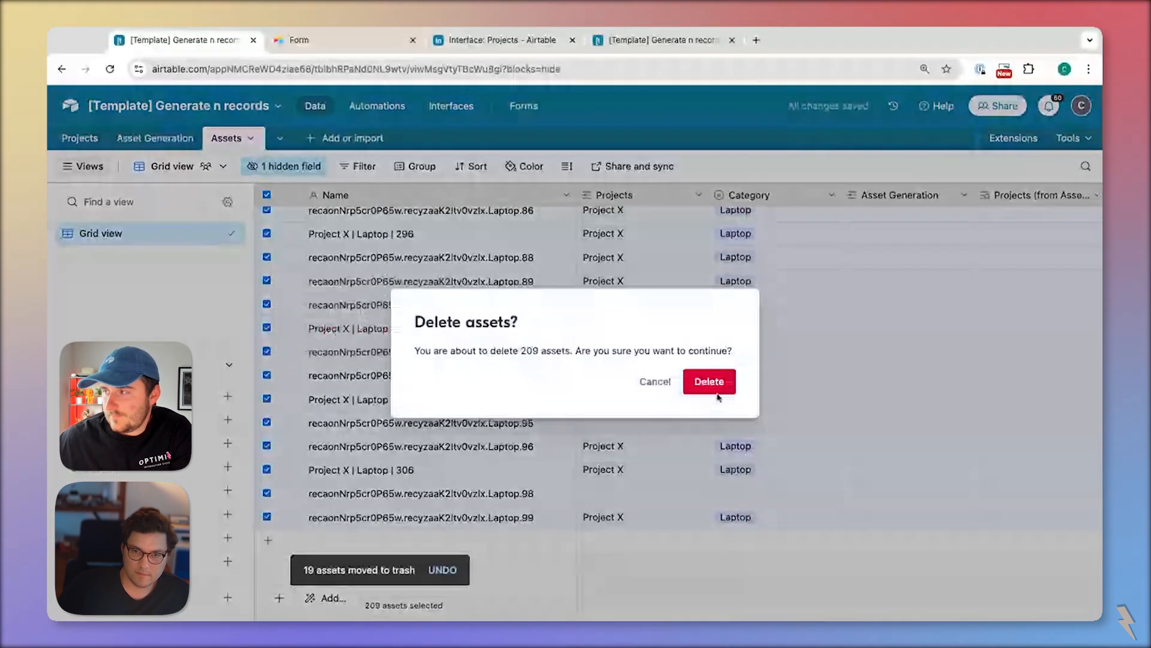
{"action": "left_click", "coordinate": [717, 391]}
{"action": "left_click", "coordinate": [80, 138]}
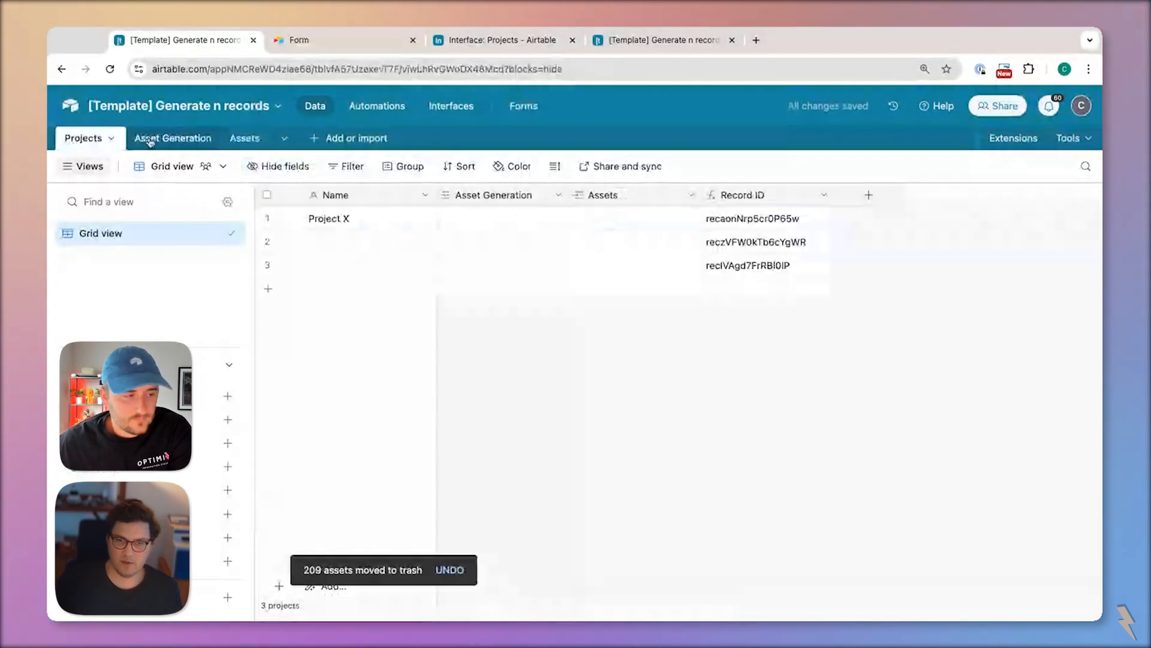
{"action": "left_click", "coordinate": [155, 138]}
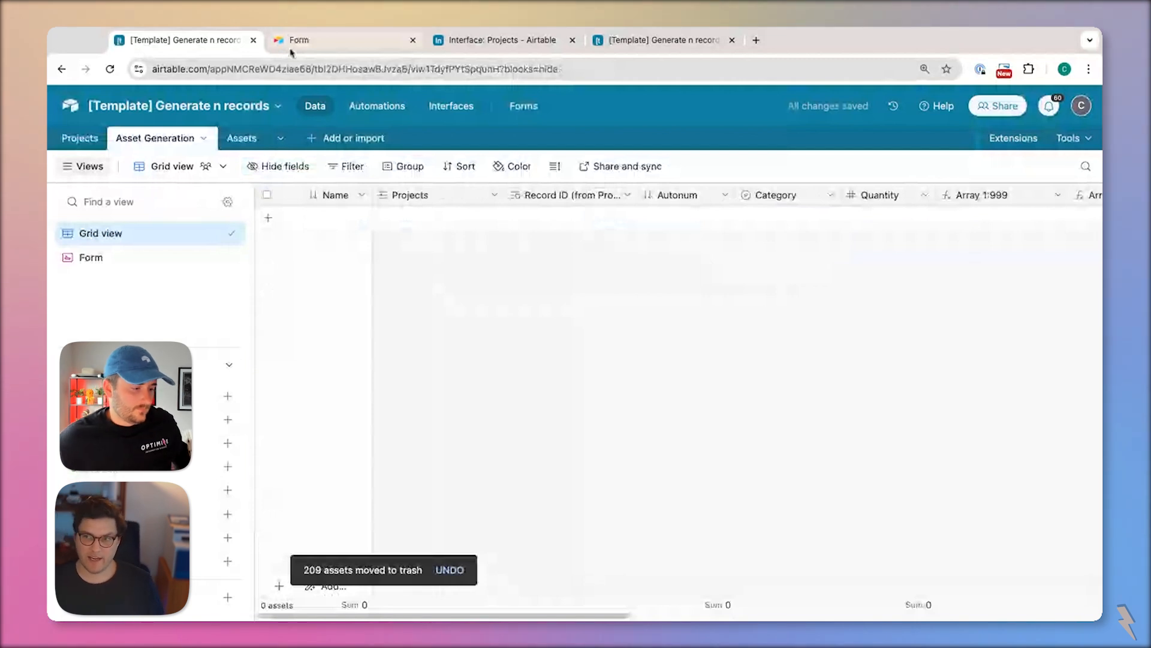
Fill in the live form with Project X, category Laptop and quantity 4
{"action": "left_click", "coordinate": [294, 42]}
{"action": "left_click", "coordinate": [417, 242]}
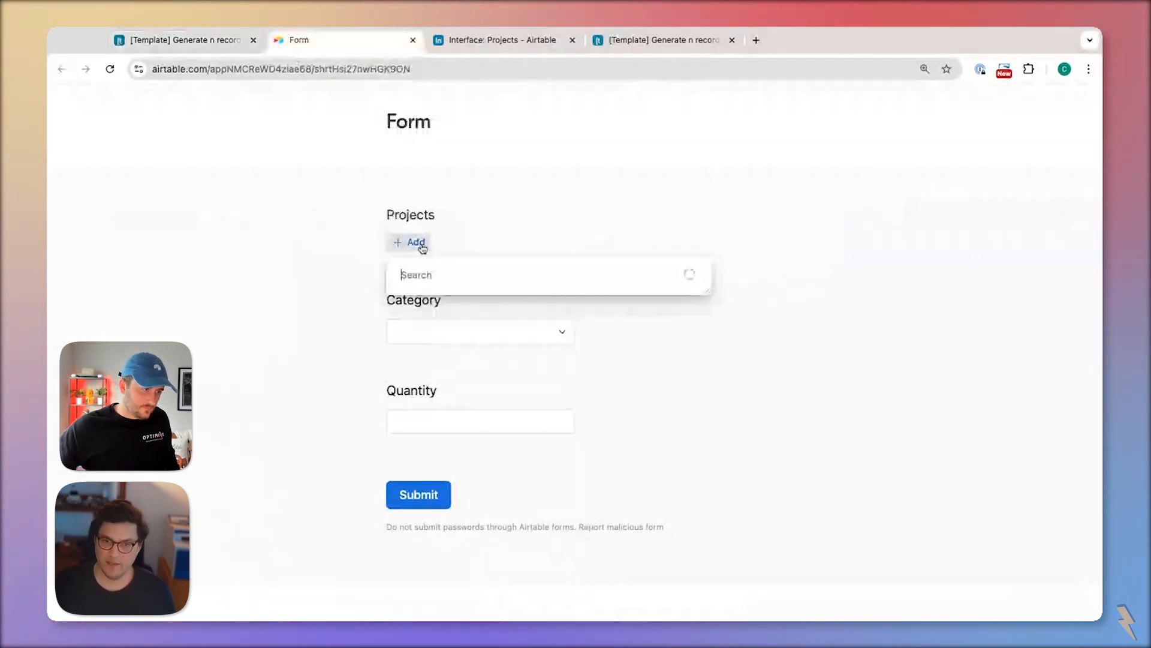
{"action": "left_click", "coordinate": [457, 302]}
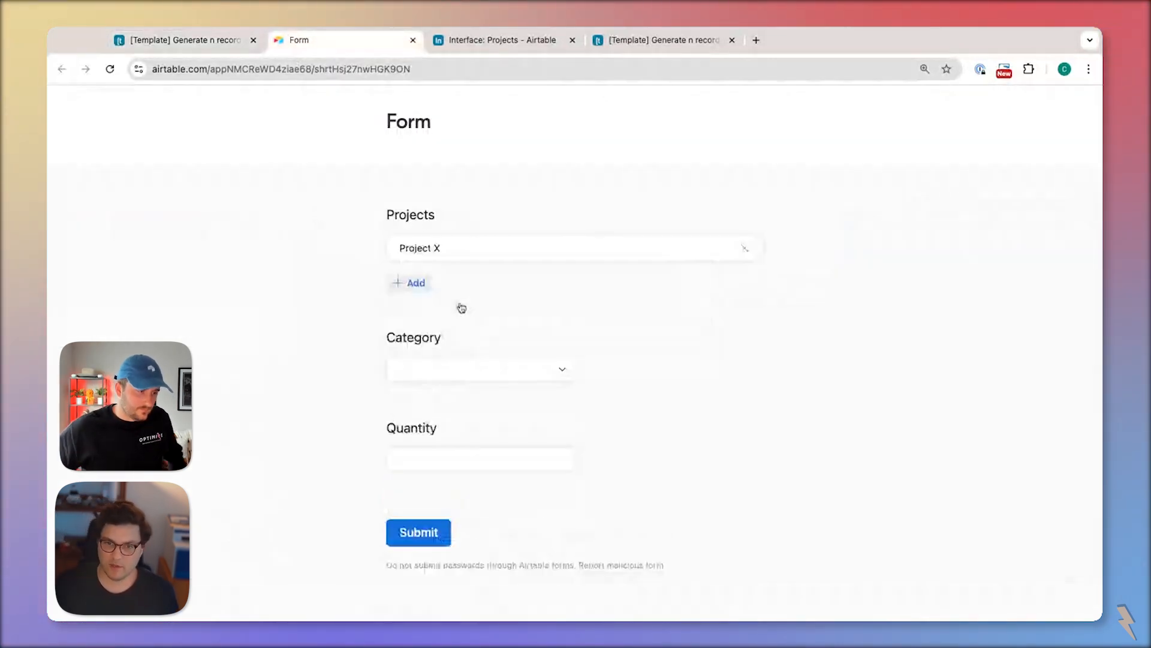
{"action": "left_click", "coordinate": [444, 367]}
{"action": "left_click", "coordinate": [462, 453]}
{"action": "left_click", "coordinate": [441, 461]}
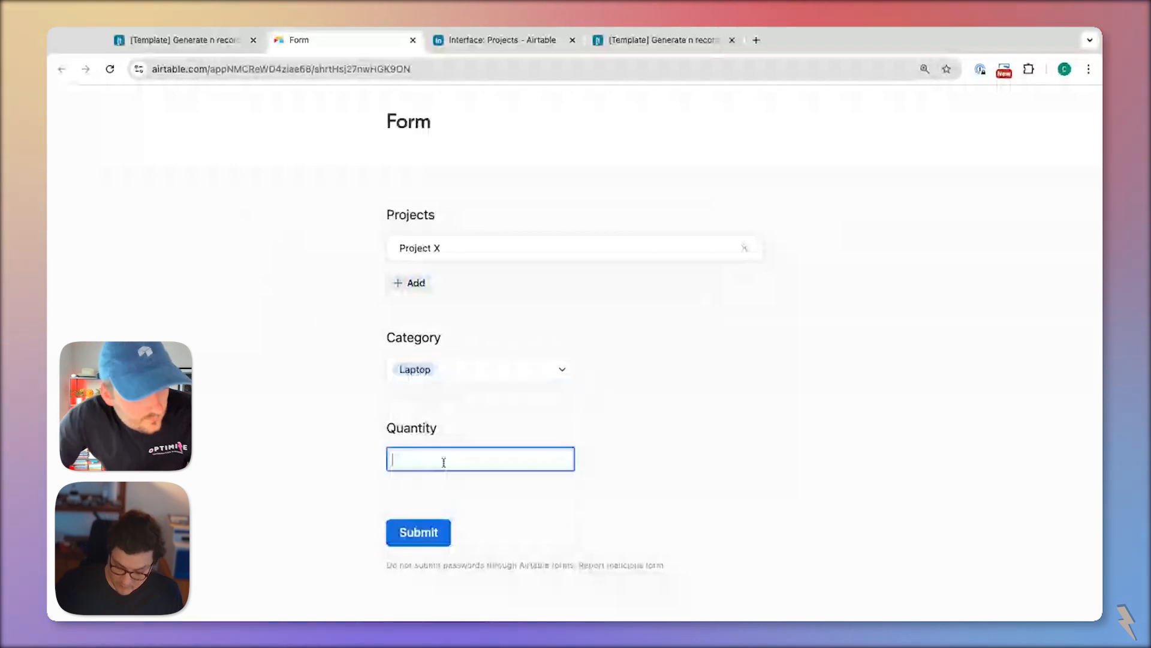
{"action": "type", "text": "4"}
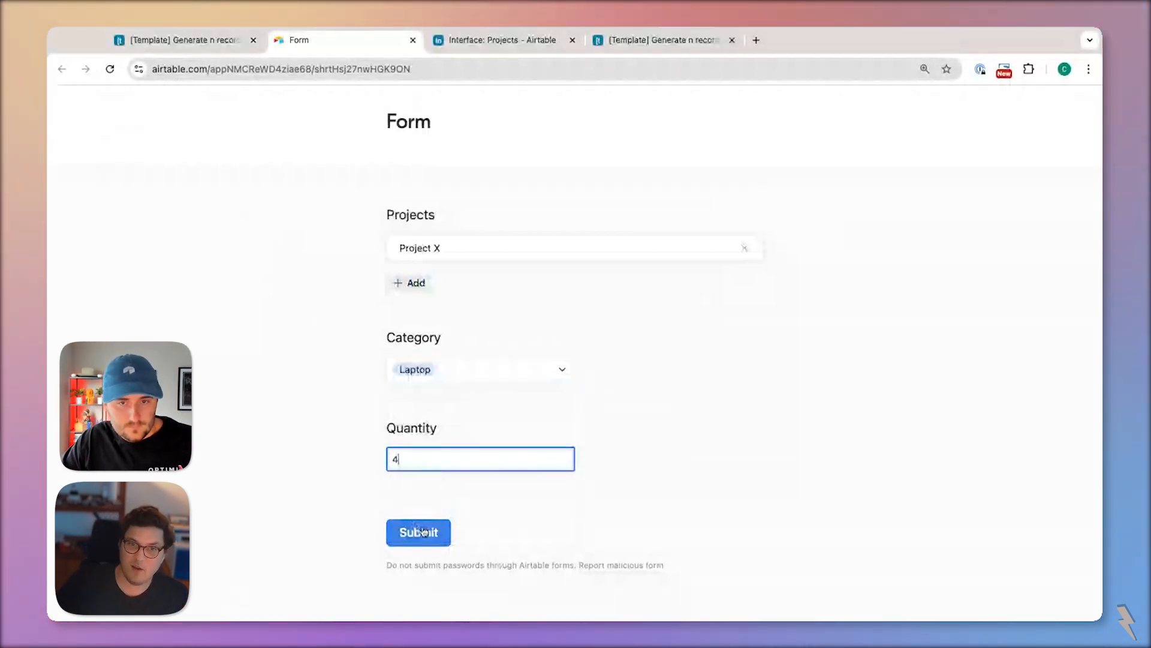
Check the Asset Generation and Assets tables, and submit the filled-in form
{"action": "left_click", "coordinate": [201, 42]}
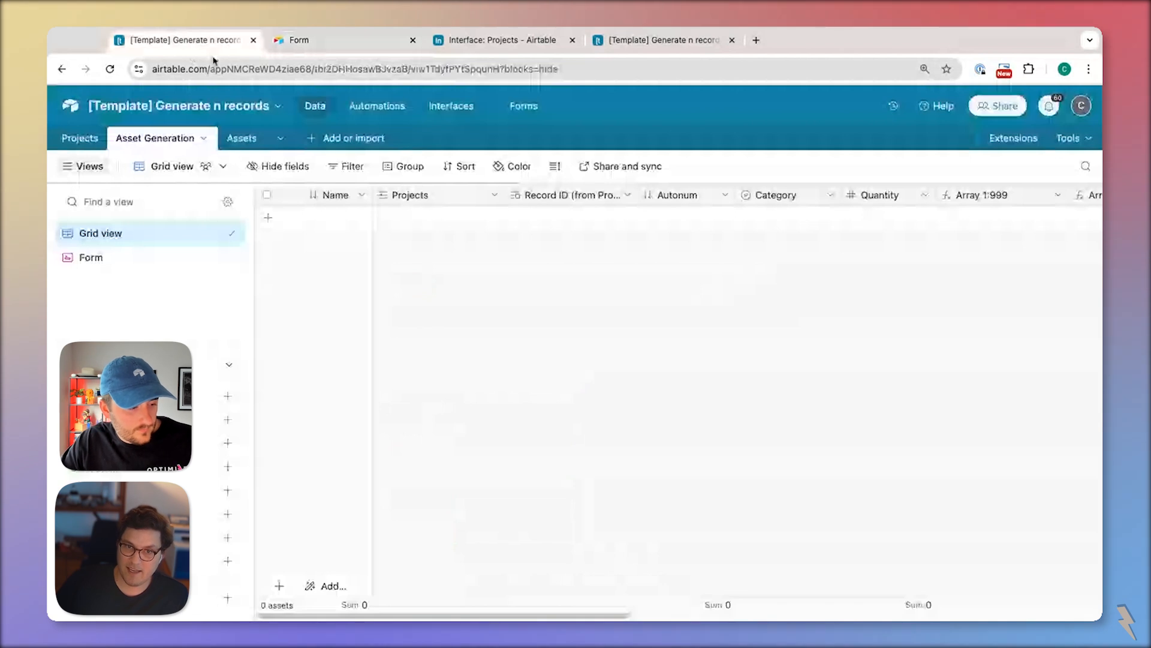
{"action": "left_click", "coordinate": [228, 139]}
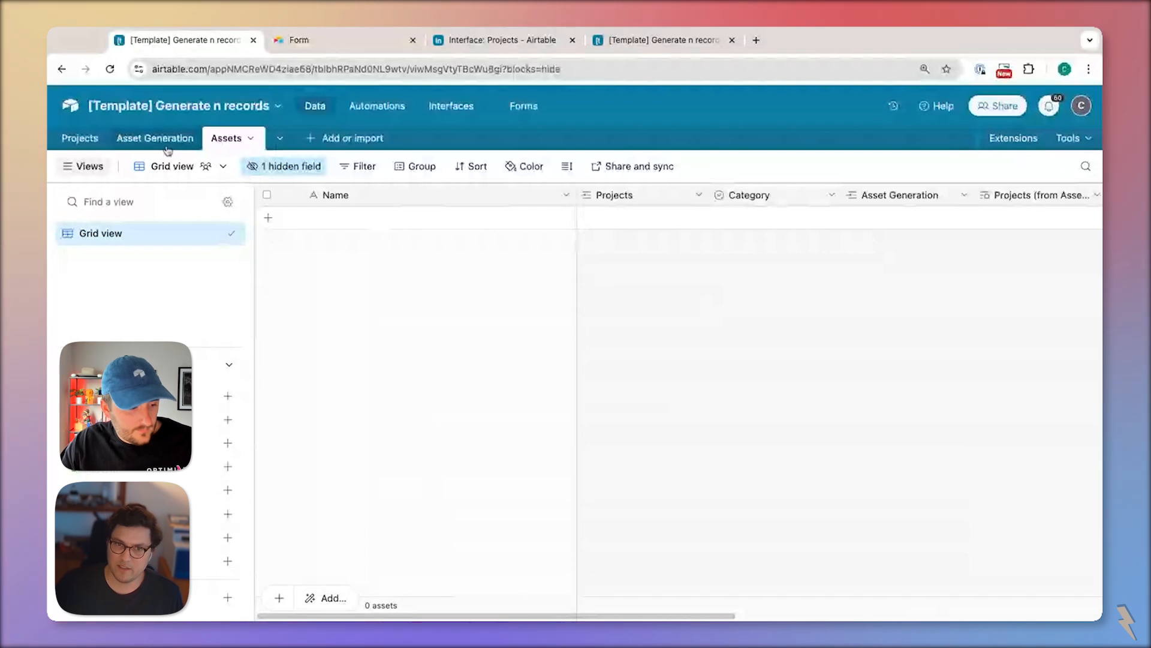
{"action": "left_click", "coordinate": [321, 40]}
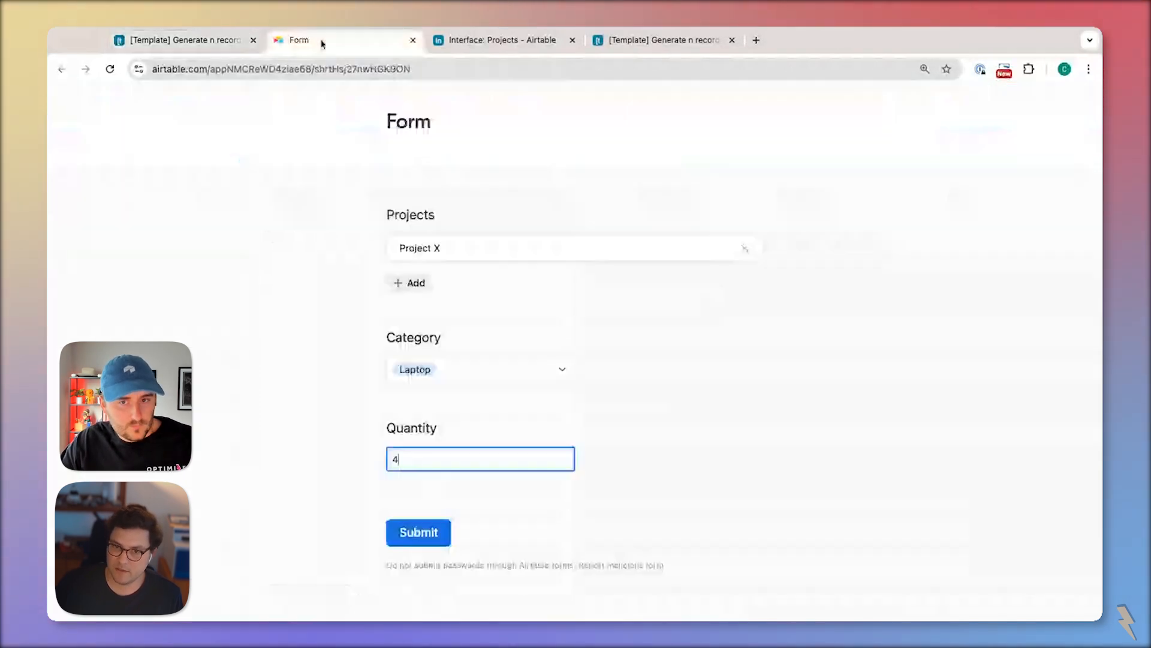
{"action": "left_click", "coordinate": [435, 542]}
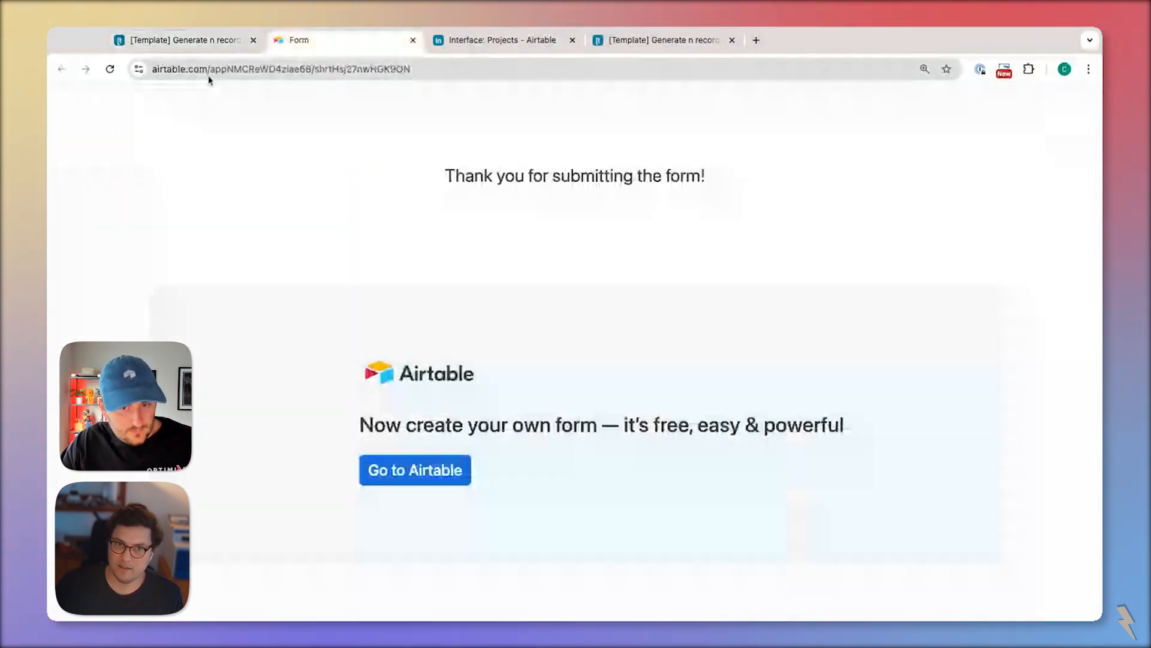
Review the names and links of the generated records in the Assets table and narrow the Name column
{"action": "left_click", "coordinate": [177, 42]}
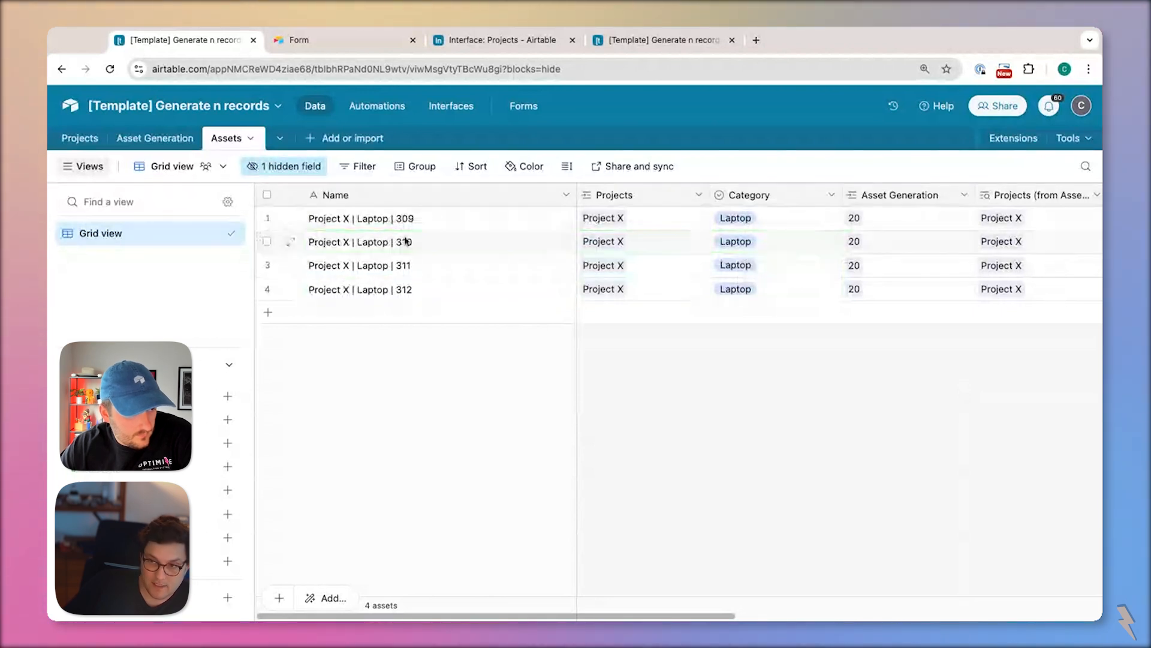
{"action": "left_click_drag", "start_coordinate": [575, 195], "coordinate": [467, 207]}
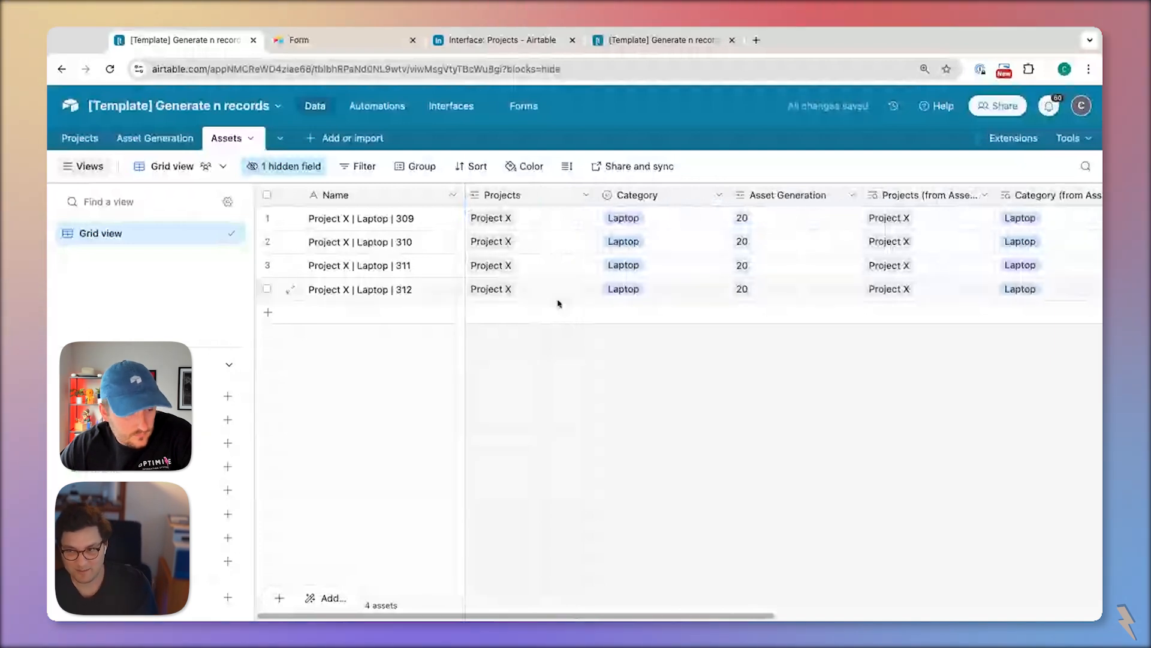
{"action": "left_click", "coordinate": [382, 290]}
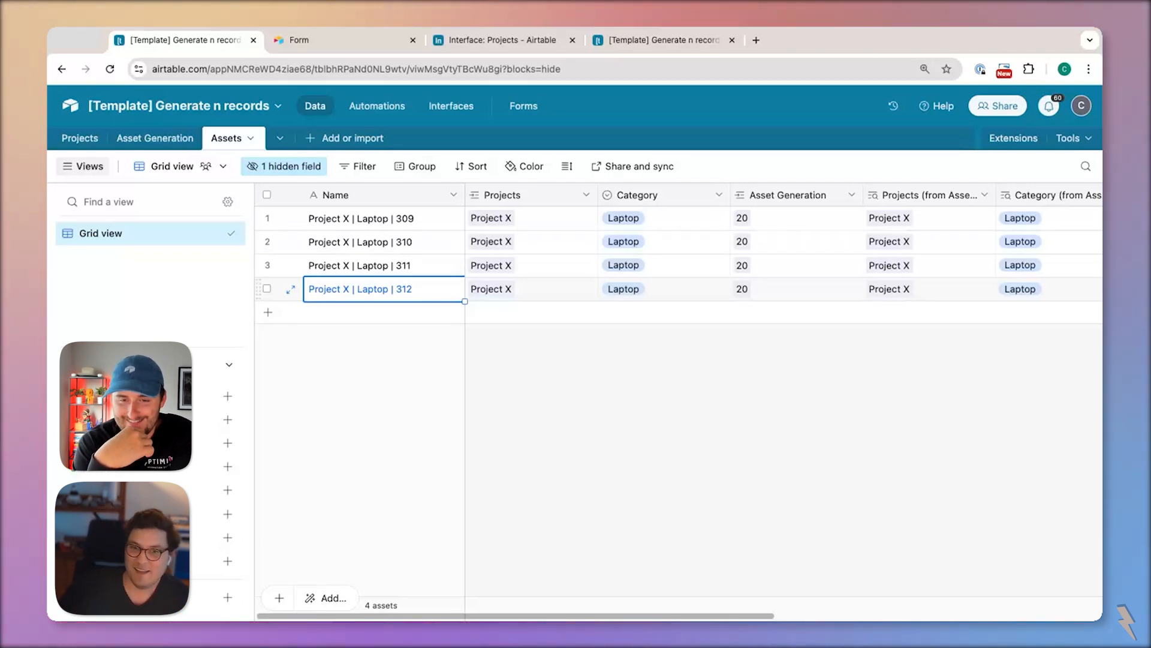
{"action": "left_click", "coordinate": [343, 199]}
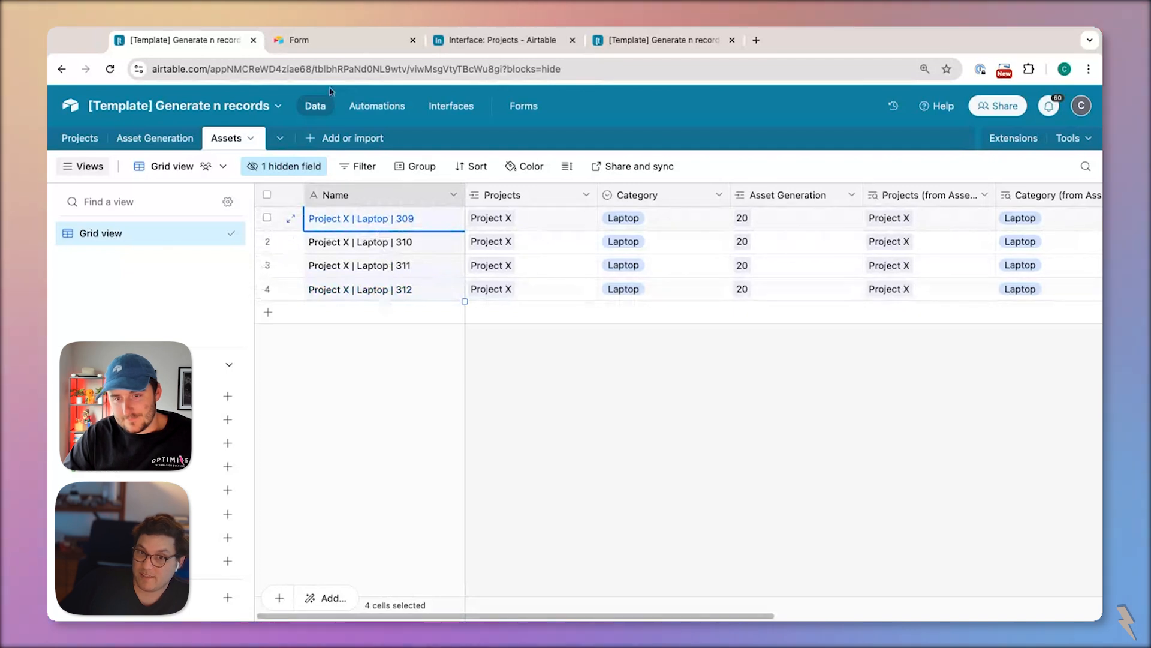
Reload the live form and submit a request for Project X with category Tablet and quantity 2
{"action": "left_click", "coordinate": [329, 42]}
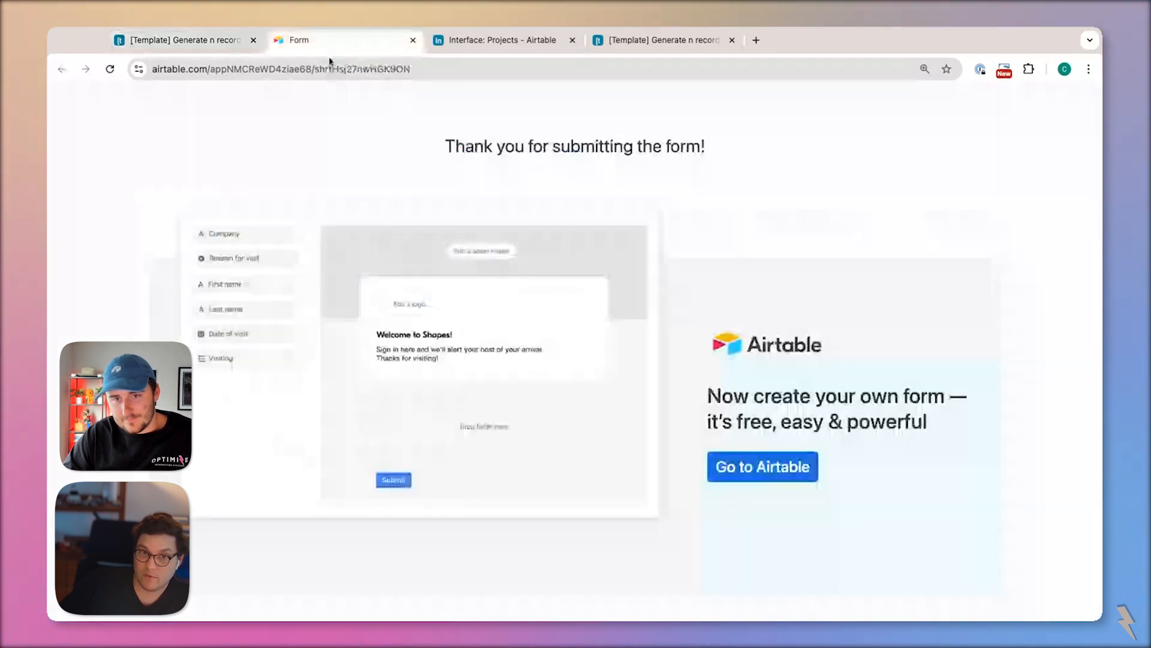
{"action": "left_click", "coordinate": [110, 69]}
{"action": "left_click", "coordinate": [409, 241]}
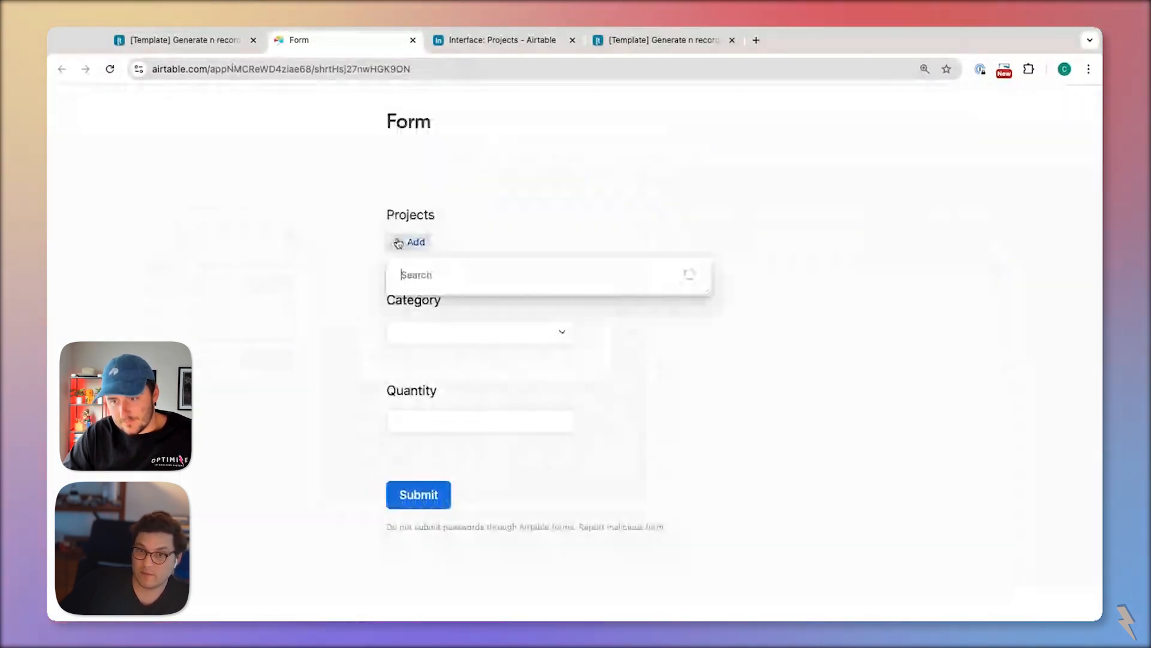
{"action": "left_click", "coordinate": [442, 299]}
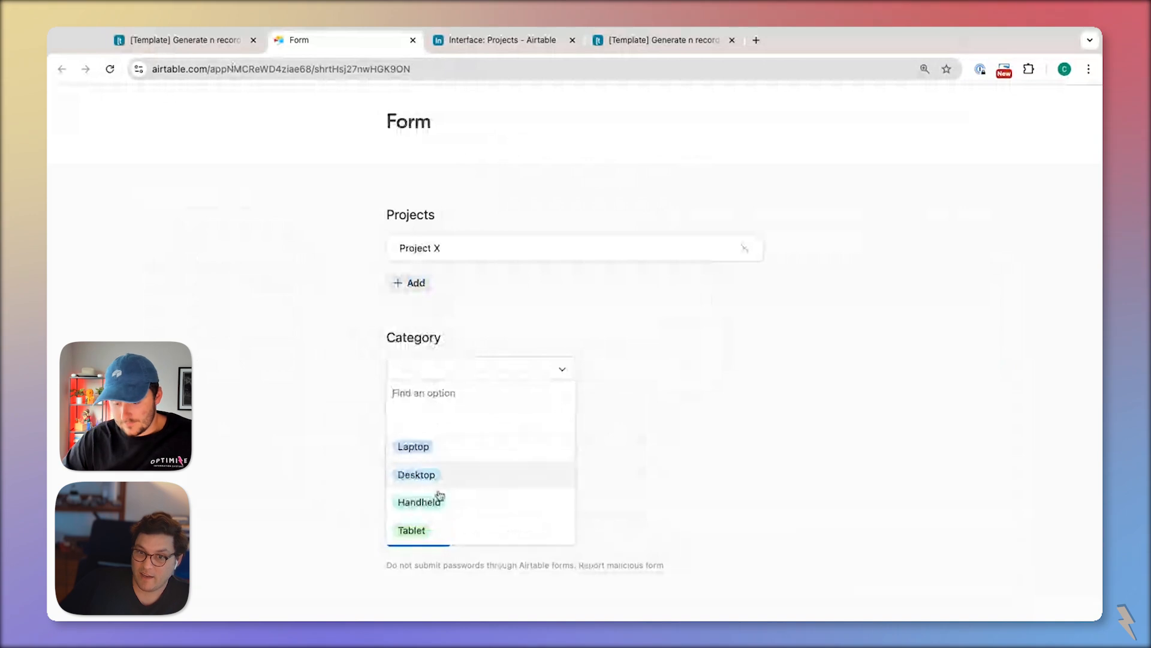
{"action": "left_click", "coordinate": [437, 529]}
{"action": "left_click", "coordinate": [434, 454]}
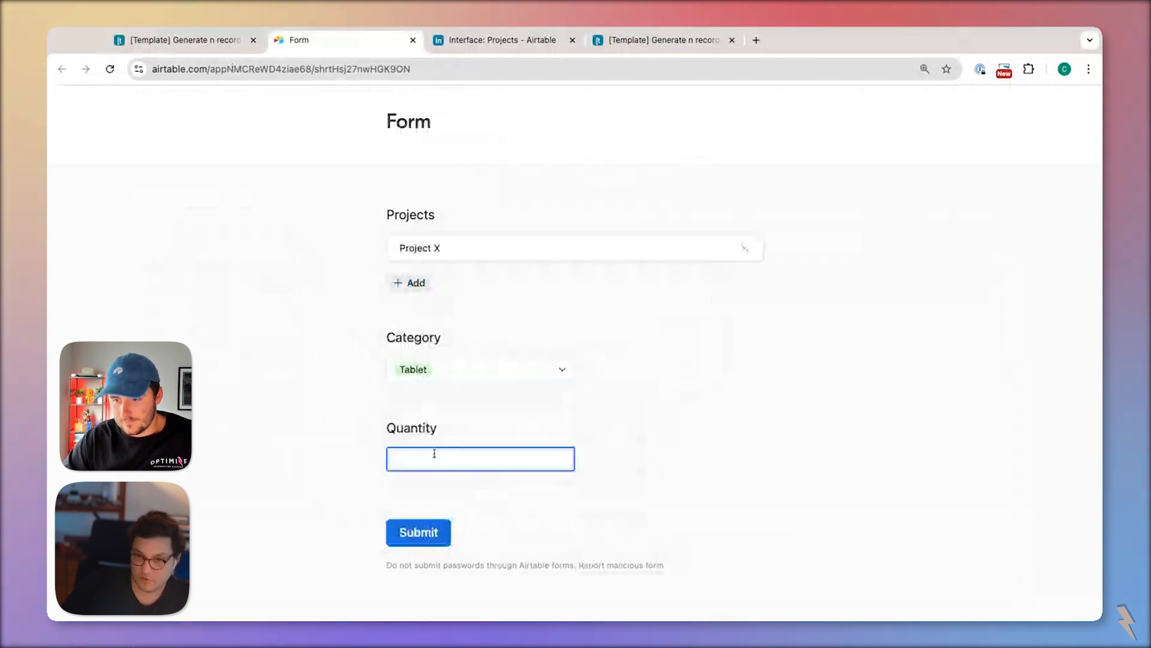
{"action": "type", "text": "1"}
{"action": "left_click", "coordinate": [419, 532]}
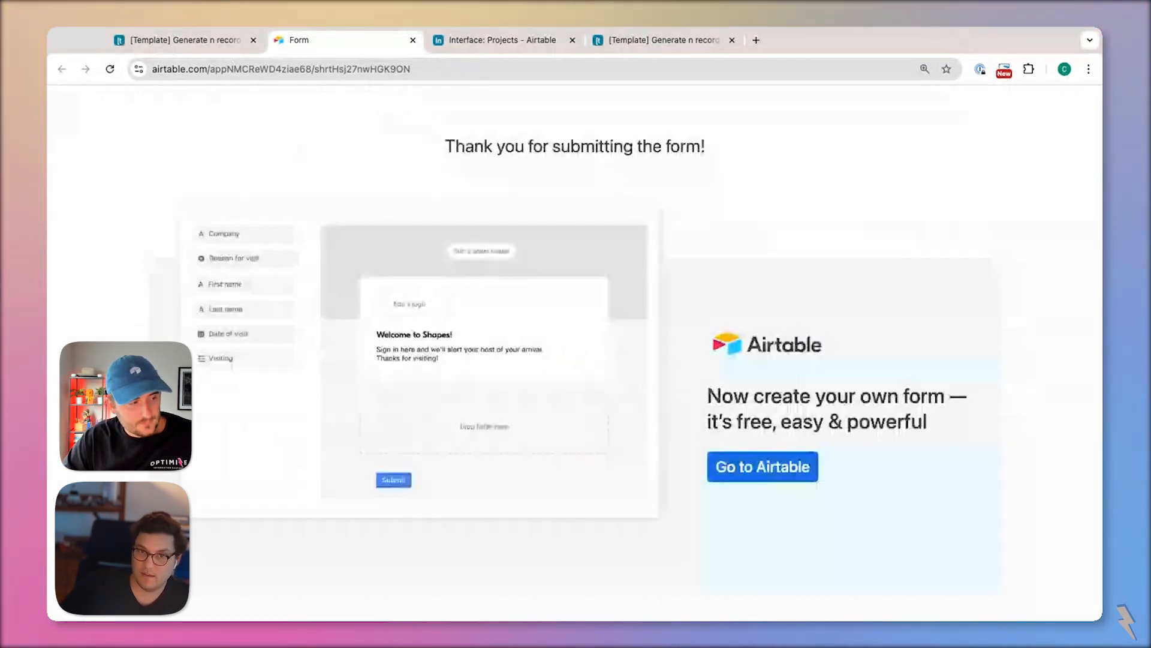
Return to the Assets table and group its records by Category
{"action": "key", "text": "ctrl+shift+Tab"}
{"action": "left_click", "coordinate": [372, 362]}
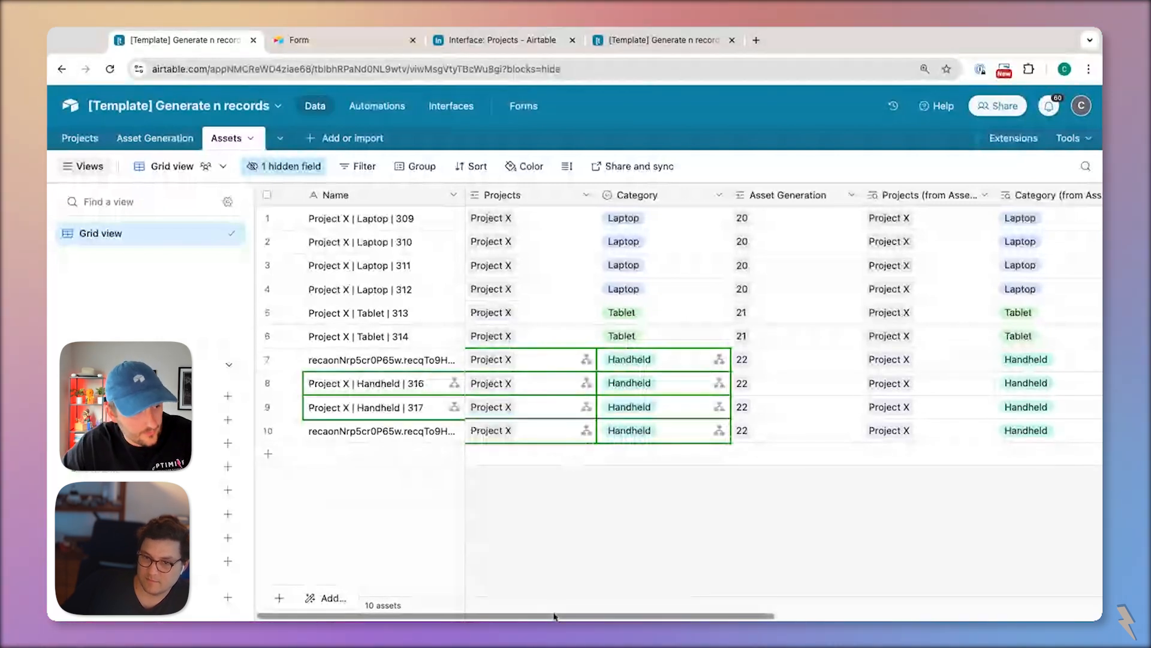
{"action": "left_click", "coordinate": [422, 171]}
{"action": "left_click", "coordinate": [473, 262]}
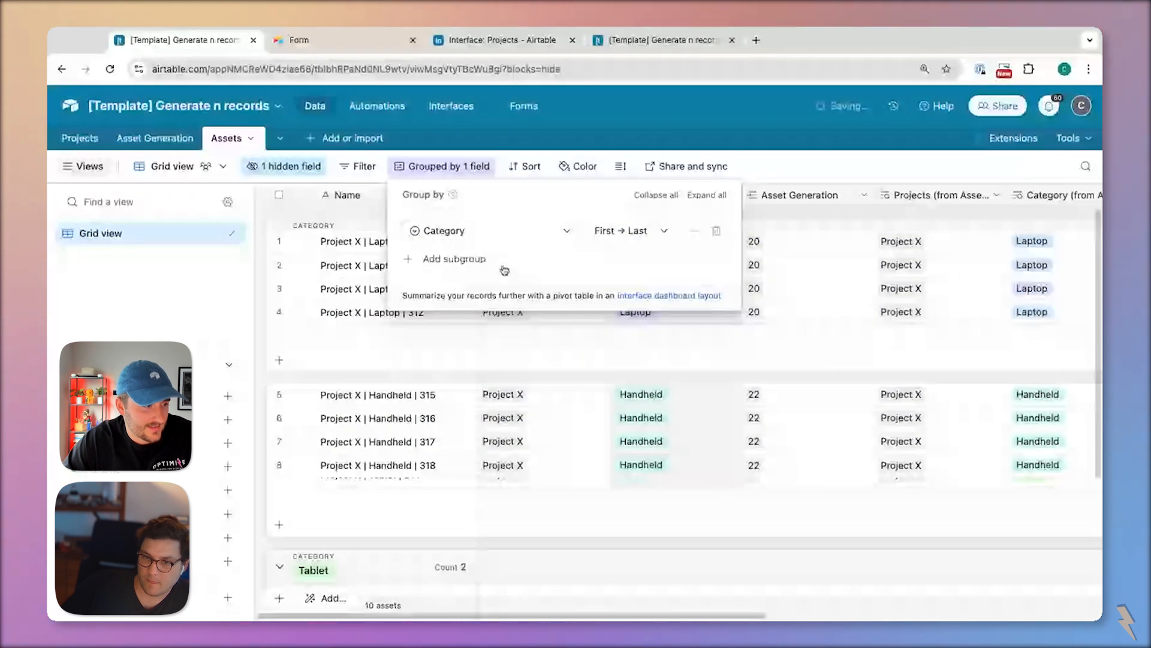
{"action": "left_click", "coordinate": [620, 383]}
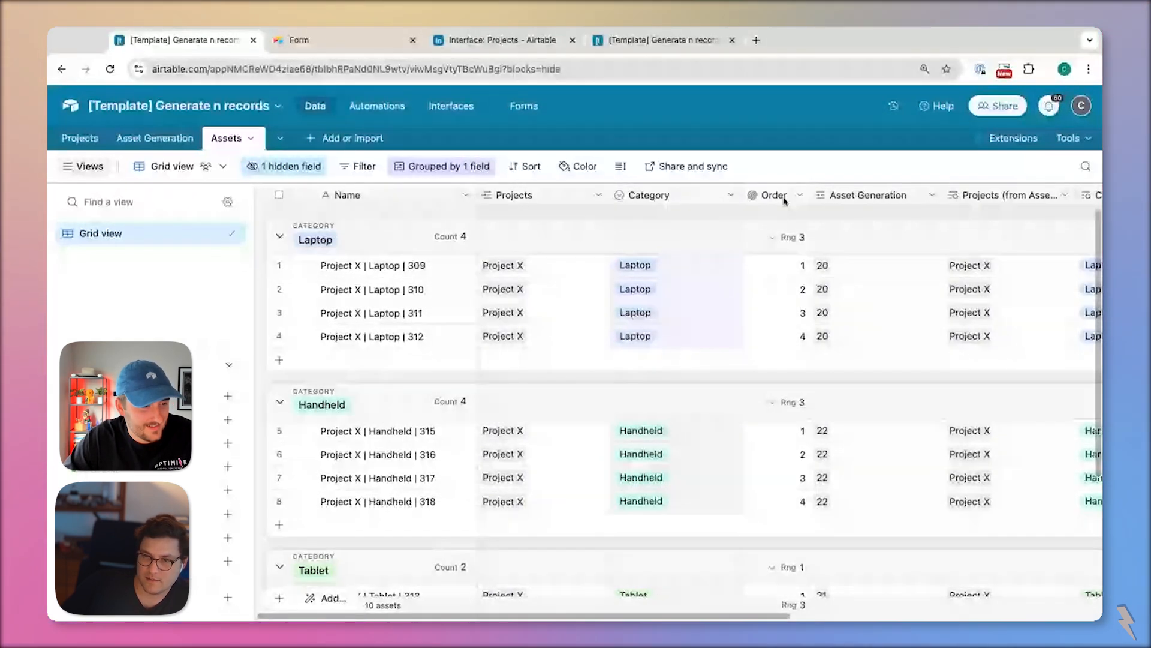
Inspect the Order field's rollup formula, close its settings without changes, and narrow the Category column in the Assets table
{"action": "double_click", "coordinate": [784, 198]}
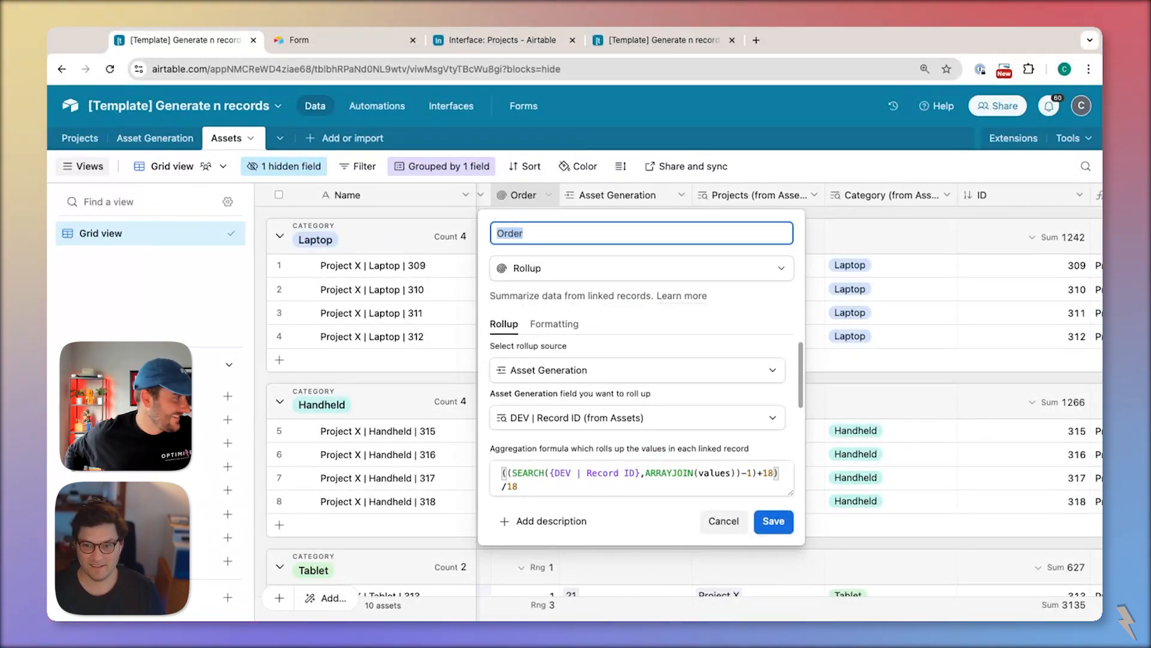
{"action": "key", "text": "Escape"}
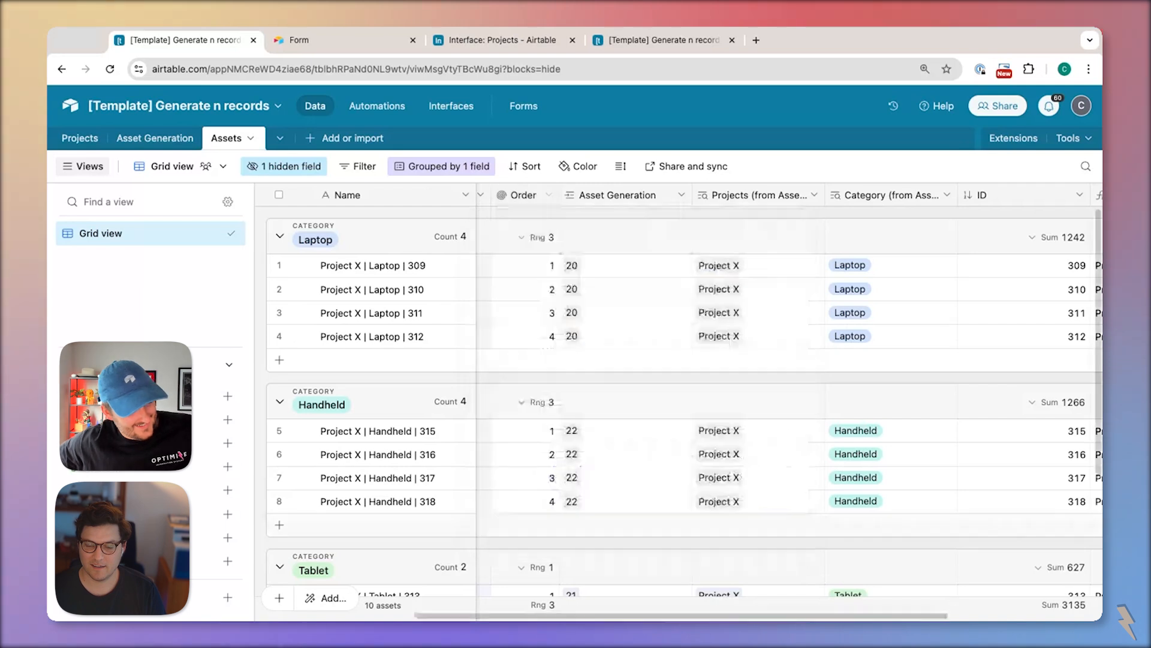
{"action": "scroll", "coordinate": [592, 466], "scroll_direction": "left", "scroll_amount": 2}
{"action": "scroll", "coordinate": [591, 467], "scroll_direction": "down", "scroll_amount": 3}
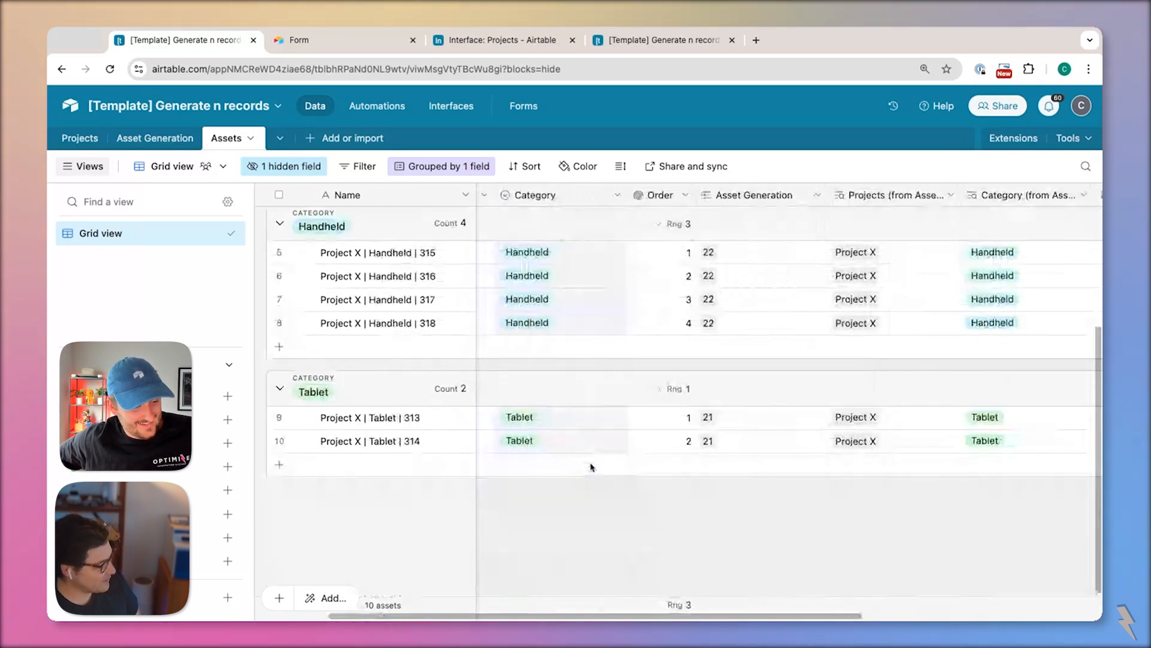
{"action": "scroll", "coordinate": [592, 466], "scroll_direction": "up", "scroll_amount": 3}
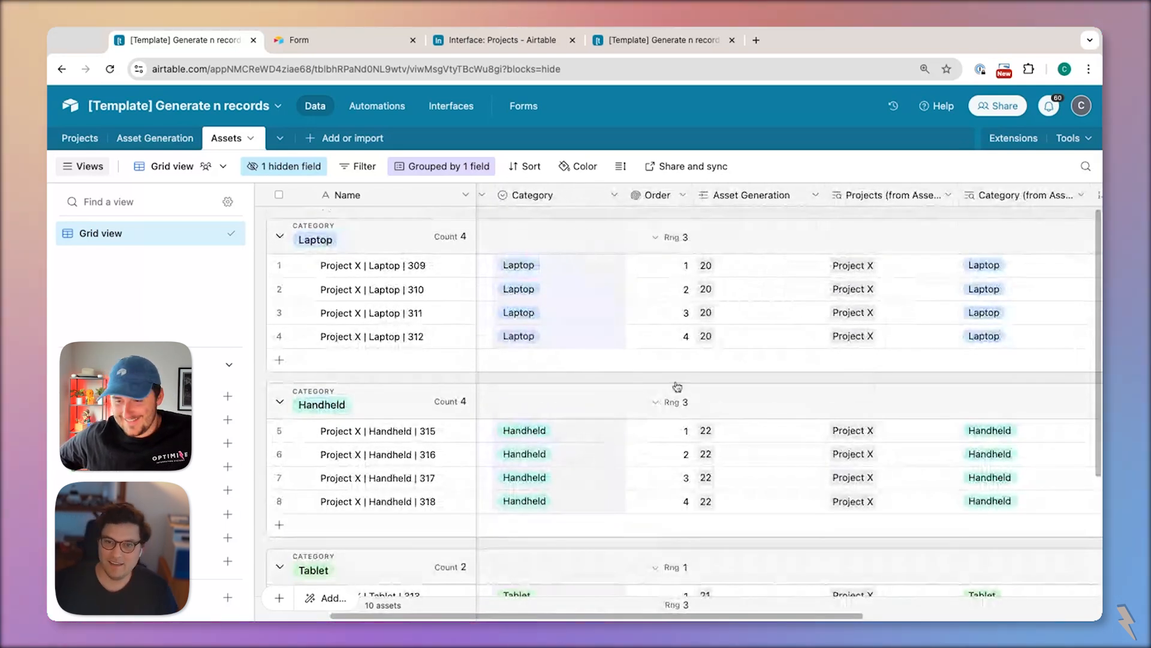
{"action": "left_click_drag", "start_coordinate": [625, 195], "coordinate": [595, 195]}
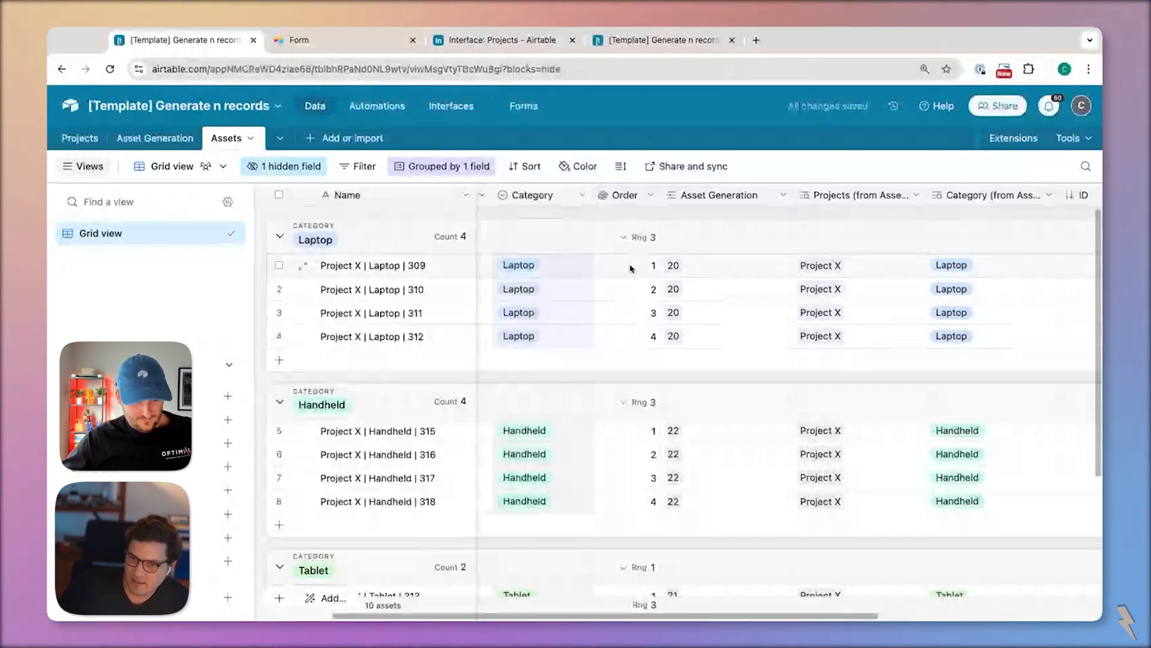
Compare the Order values with the record names across the Laptop, Handheld and Tablet groups in the Assets table
{"action": "left_click", "coordinate": [636, 337]}
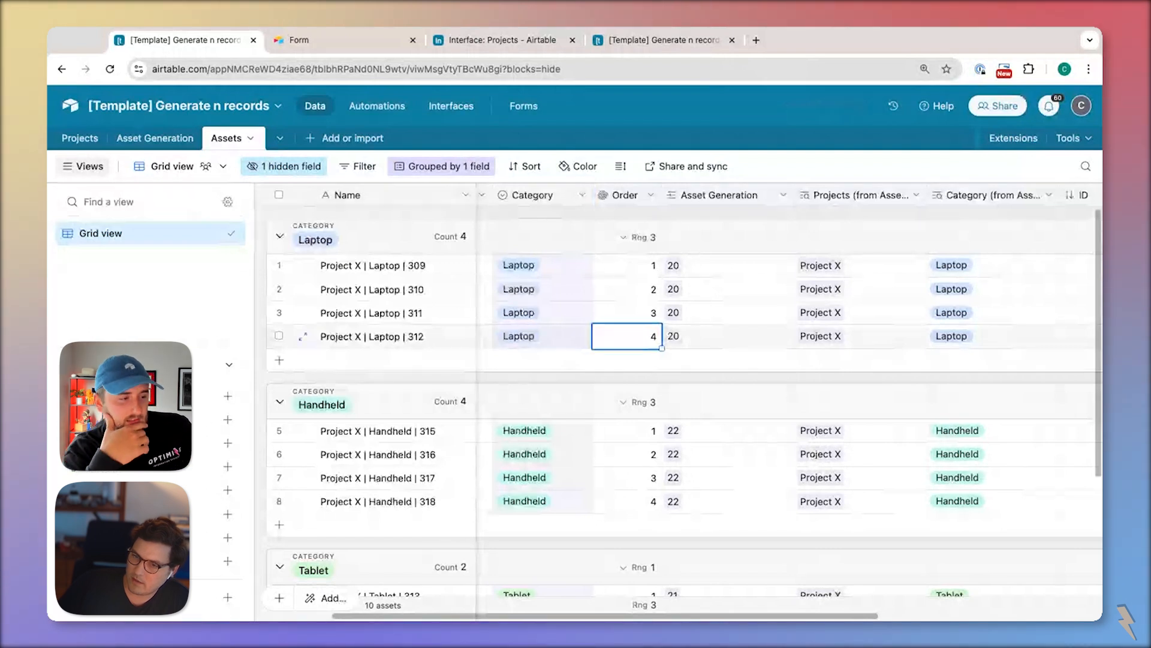
{"action": "scroll", "coordinate": [678, 390], "scroll_direction": "down", "scroll_amount": 3}
{"action": "scroll", "coordinate": [677, 390], "scroll_direction": "down", "scroll_amount": 2}
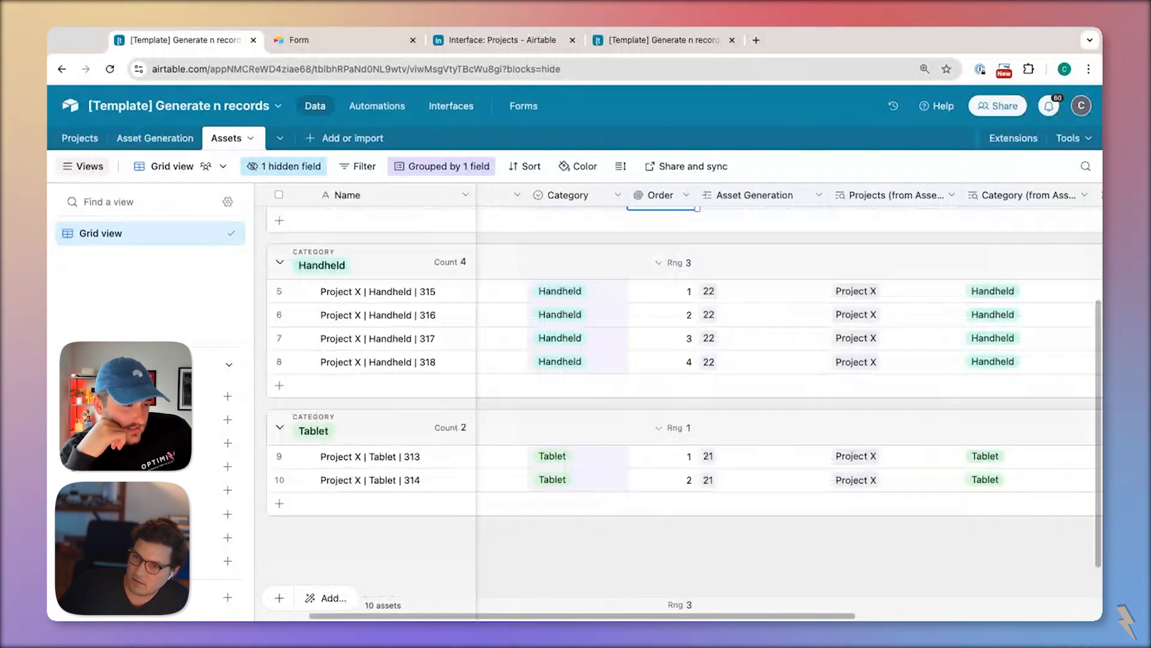
{"action": "scroll", "coordinate": [677, 390], "scroll_direction": "down", "scroll_amount": 1}
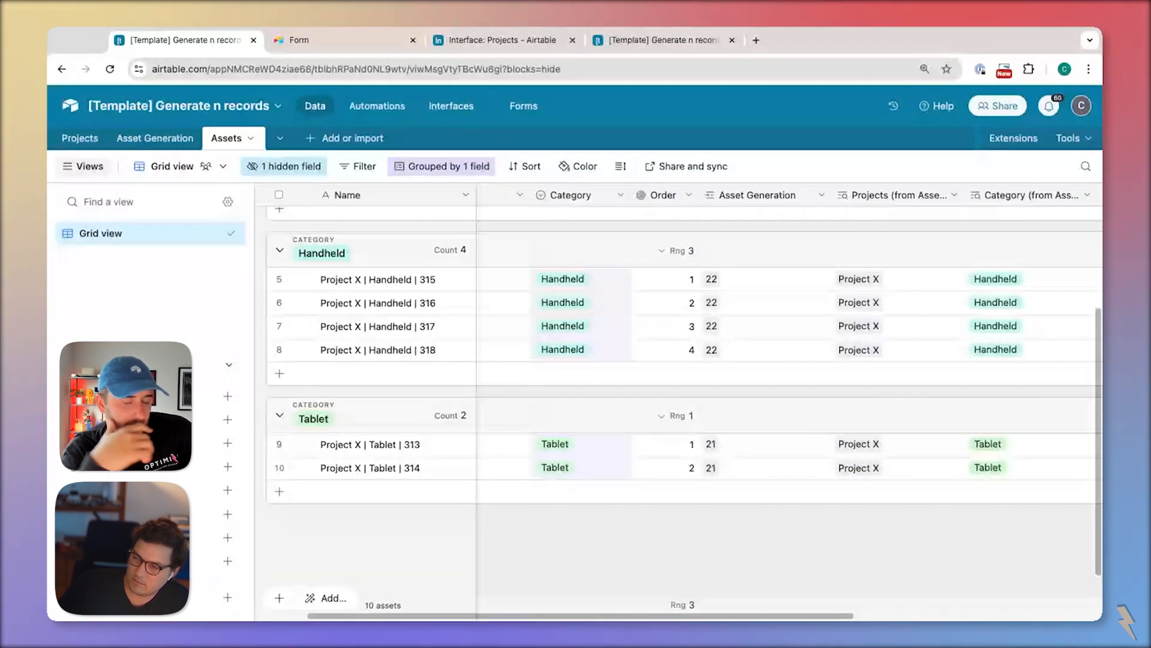
{"action": "scroll", "coordinate": [665, 302], "scroll_direction": "up", "scroll_amount": 4}
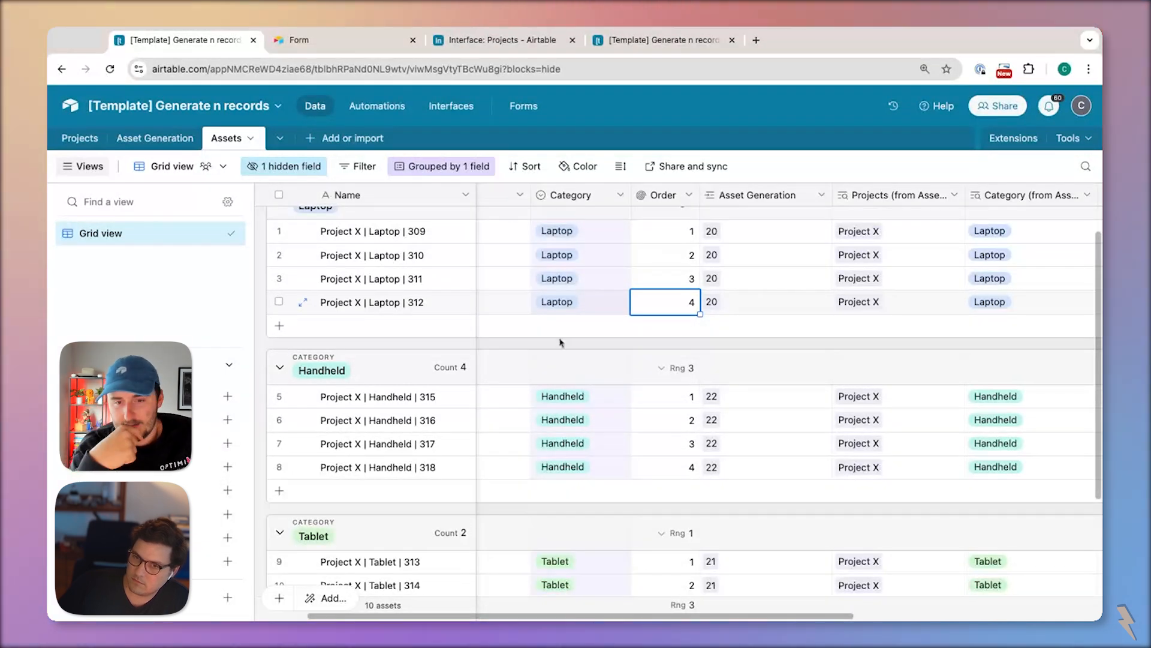
{"action": "scroll", "coordinate": [514, 393], "scroll_direction": "left", "scroll_amount": 1}
{"action": "scroll", "coordinate": [514, 393], "scroll_direction": "up", "scroll_amount": 1}
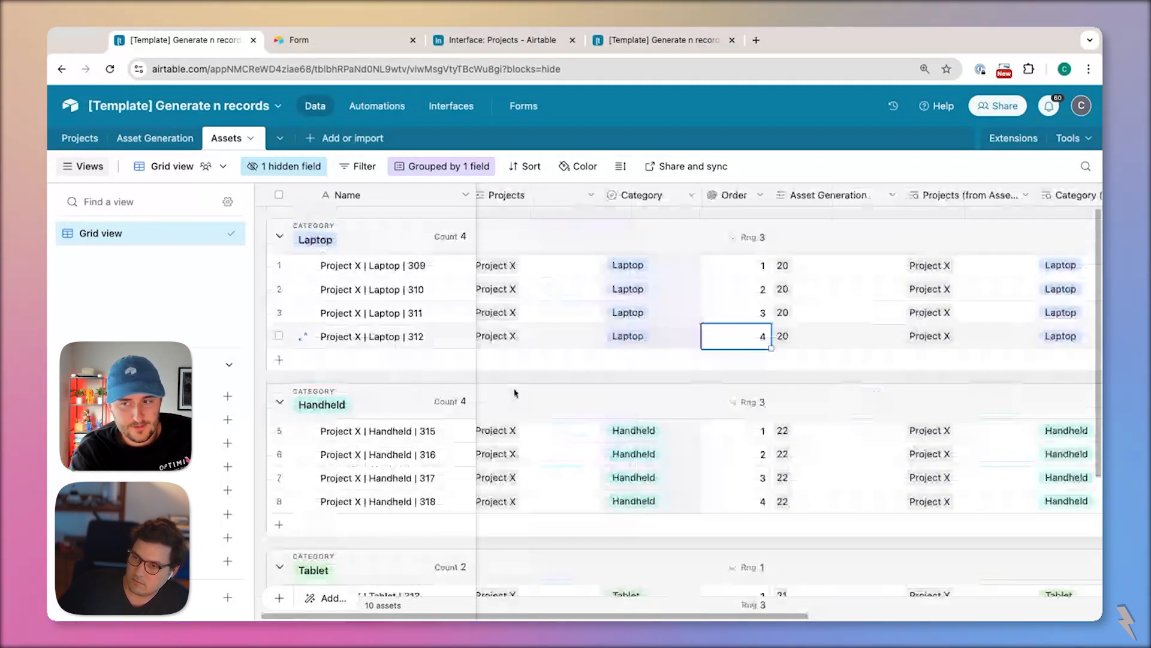
{"action": "scroll", "coordinate": [514, 393], "scroll_direction": "left", "scroll_amount": 1}
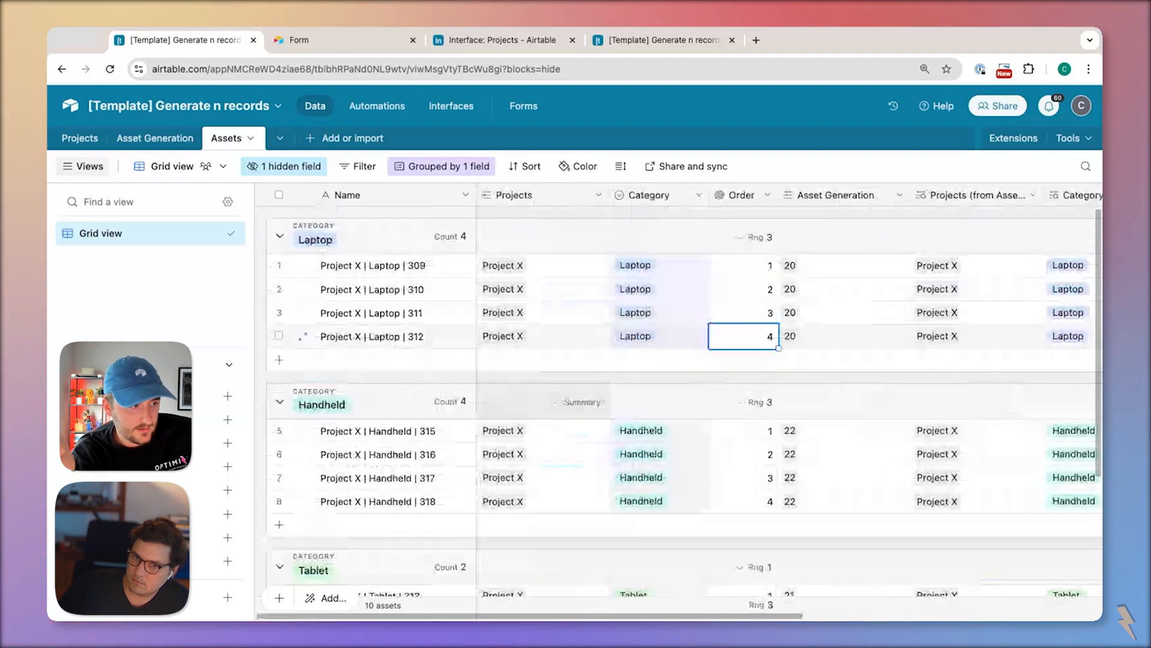
{"action": "left_click", "coordinate": [430, 290]}
{"action": "left_click", "coordinate": [434, 314]}
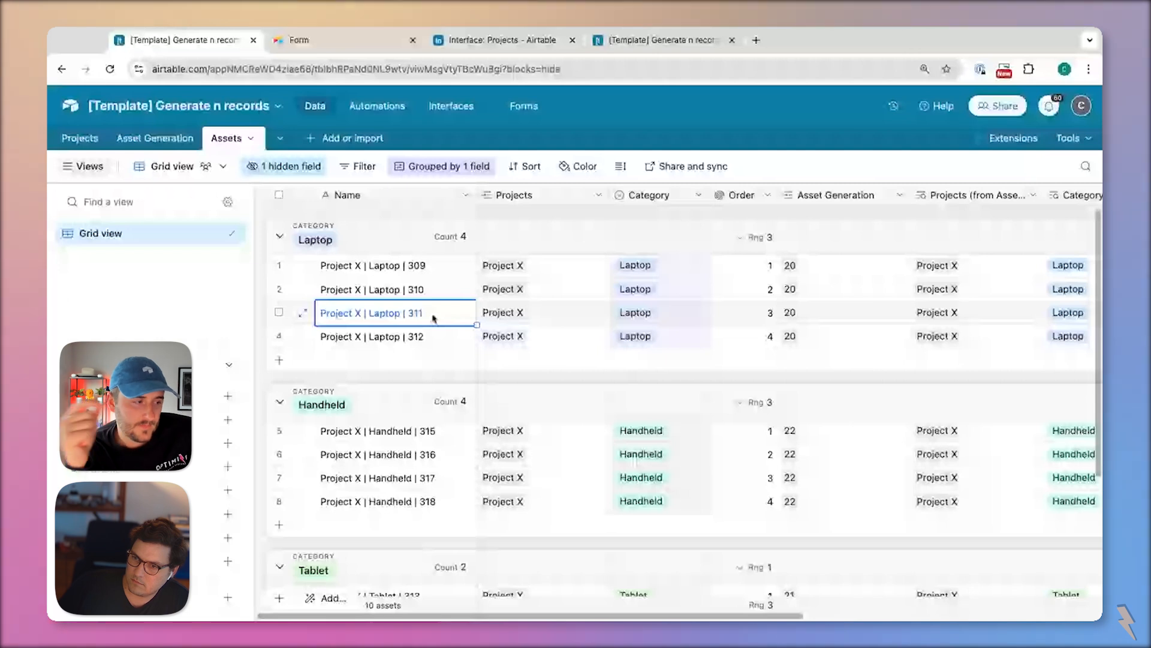
{"action": "left_click", "coordinate": [424, 338]}
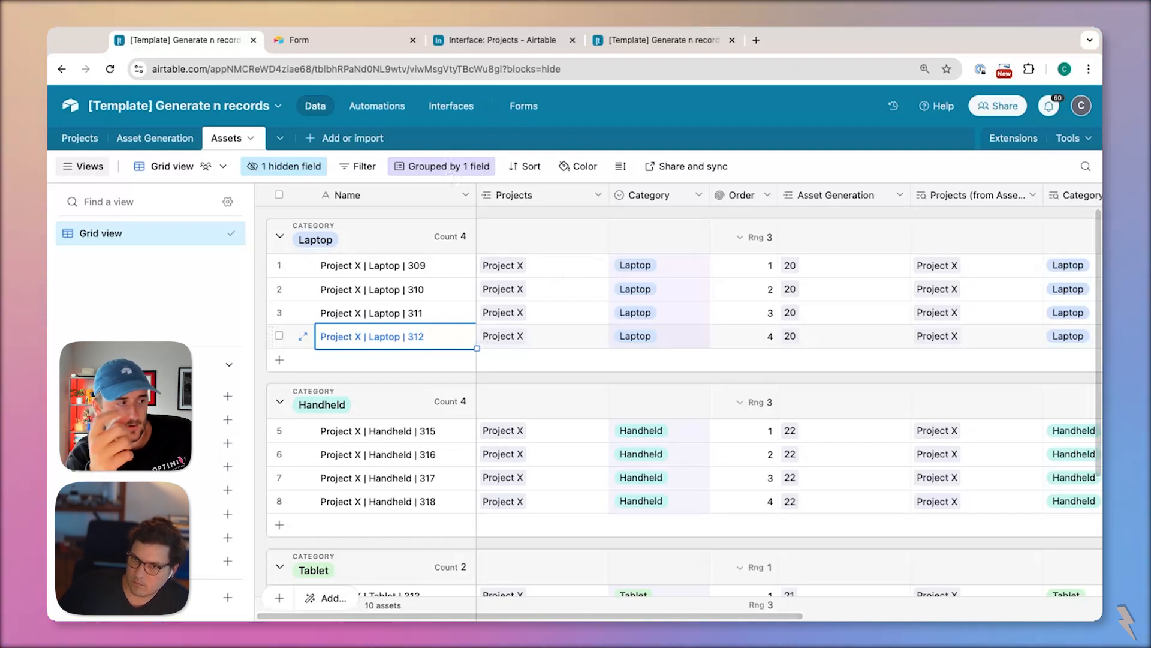
In the Asset Generation table, check and save the DEV | Record ID (from Assets) lookup settings, and widen that column
{"action": "left_click", "coordinate": [151, 138]}
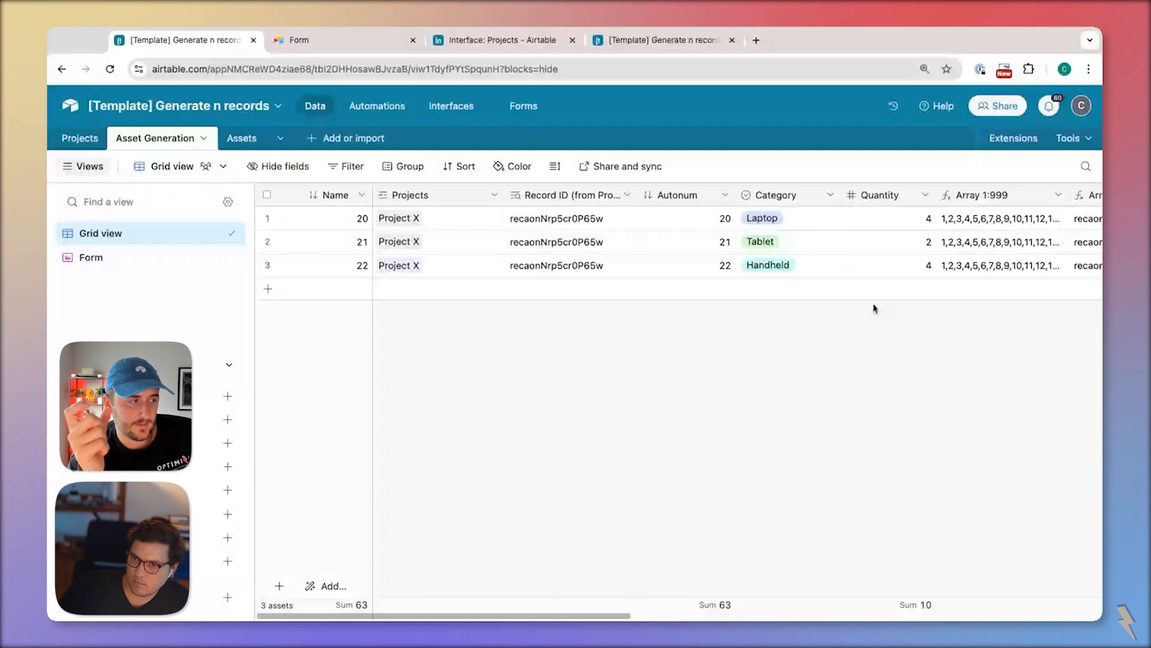
{"action": "scroll", "coordinate": [864, 264], "scroll_direction": "right", "scroll_amount": 10}
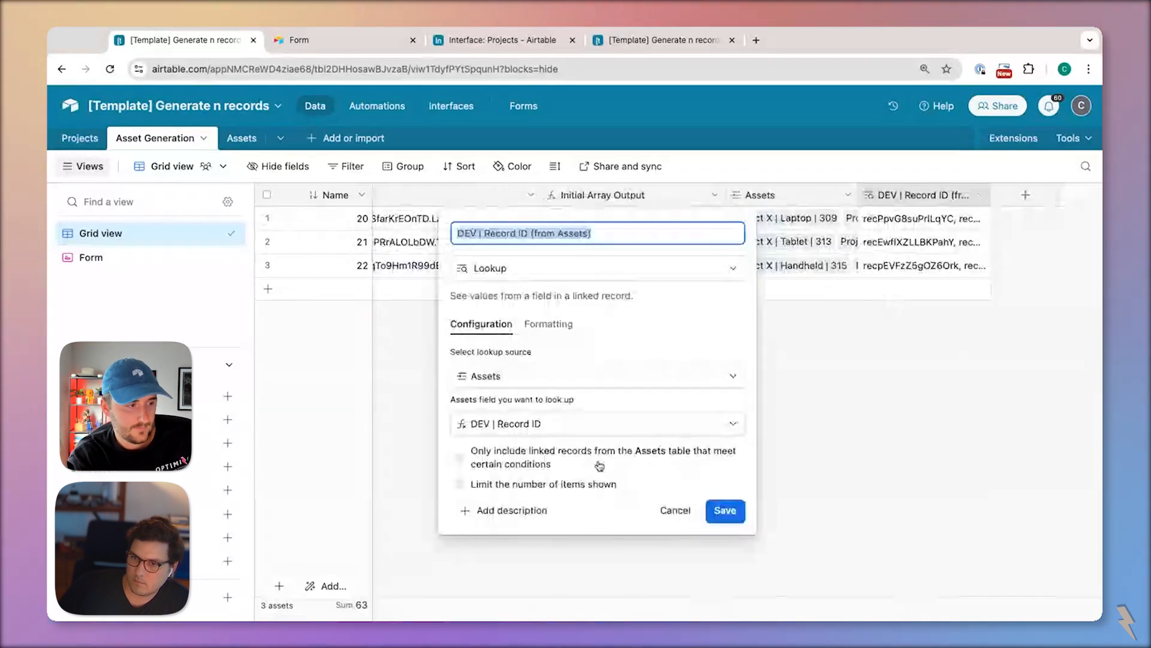
{"action": "left_click", "coordinate": [725, 510]}
{"action": "scroll", "coordinate": [912, 281], "scroll_direction": "right", "scroll_amount": 2}
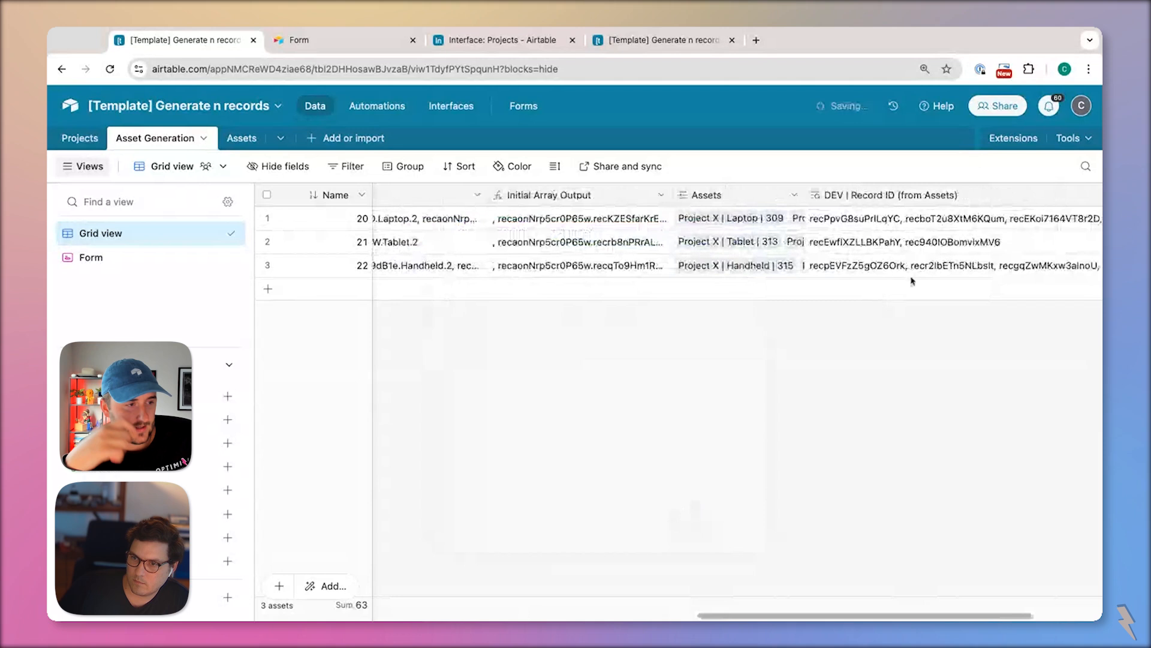
{"action": "scroll", "coordinate": [912, 280], "scroll_direction": "right", "scroll_amount": 5}
{"action": "left_click", "coordinate": [899, 242]}
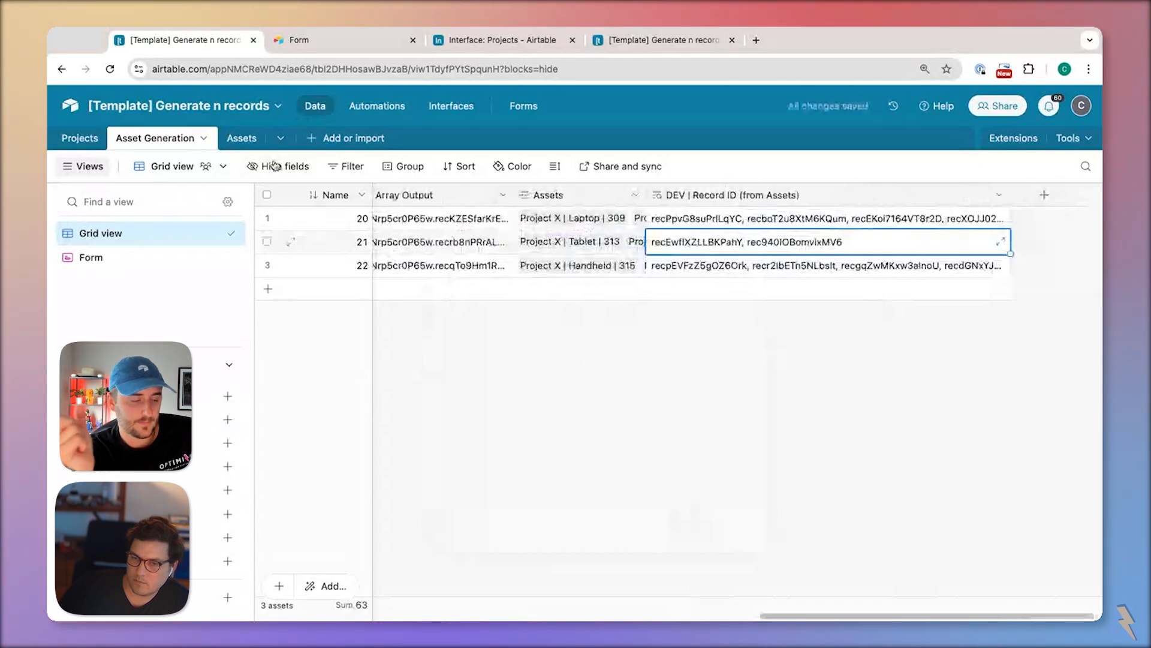
Review the Handheld and Tablet groups in the Assets table, and reload the live form for another request
{"action": "left_click", "coordinate": [241, 138]}
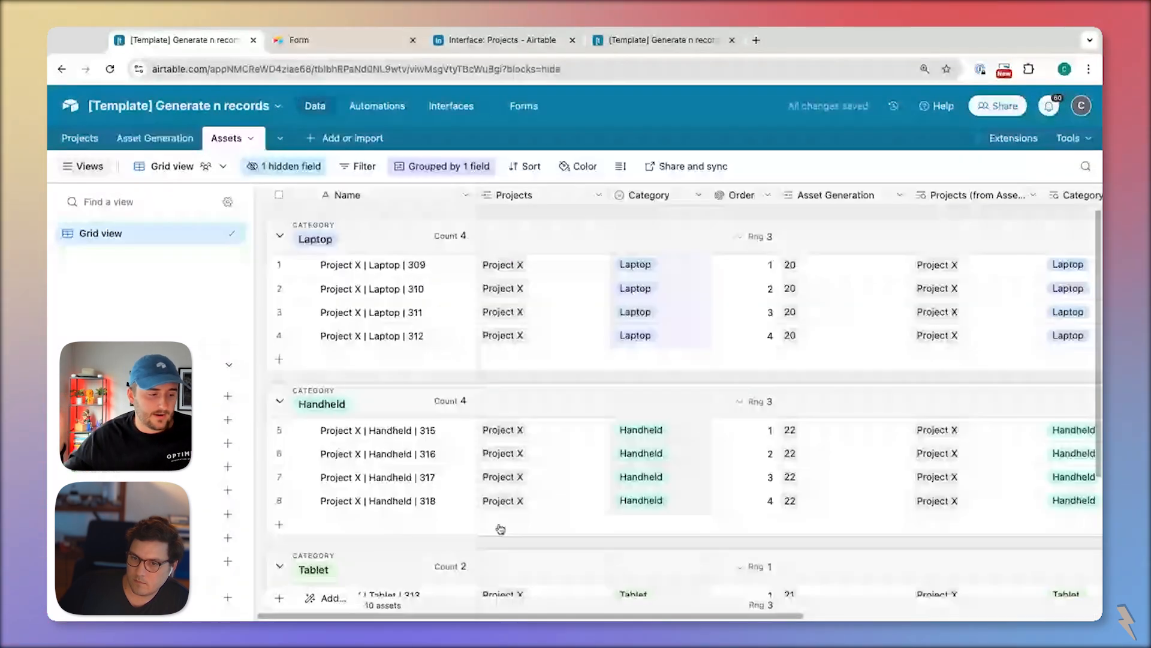
{"action": "scroll", "coordinate": [501, 528], "scroll_direction": "down", "scroll_amount": 3}
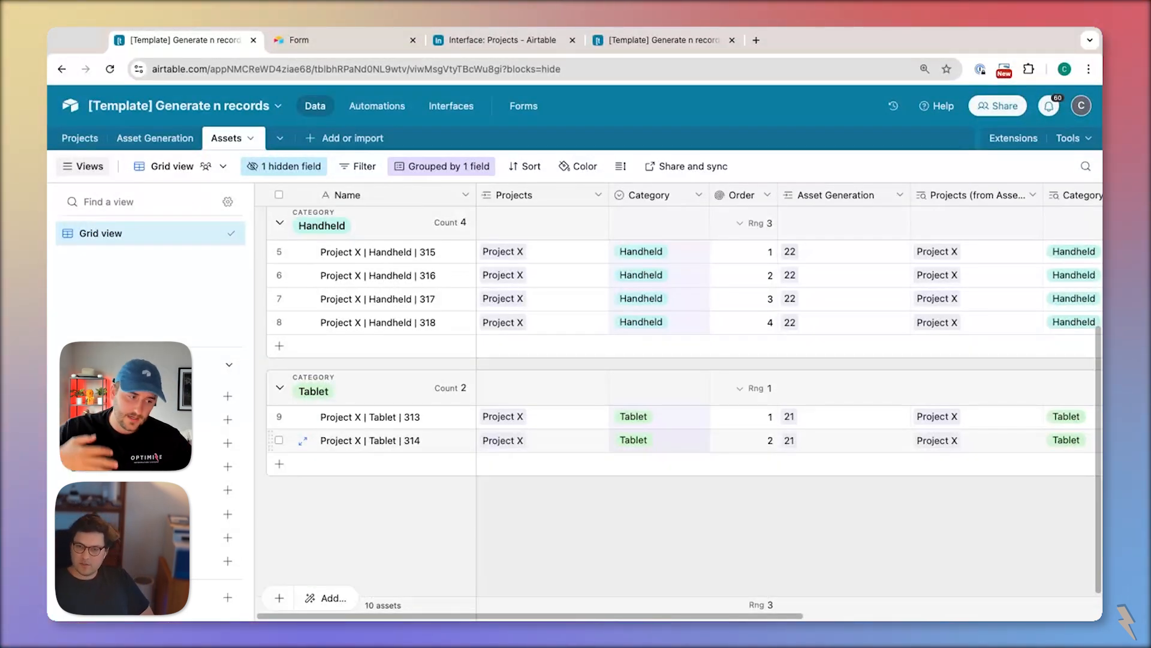
{"action": "left_click", "coordinate": [316, 38]}
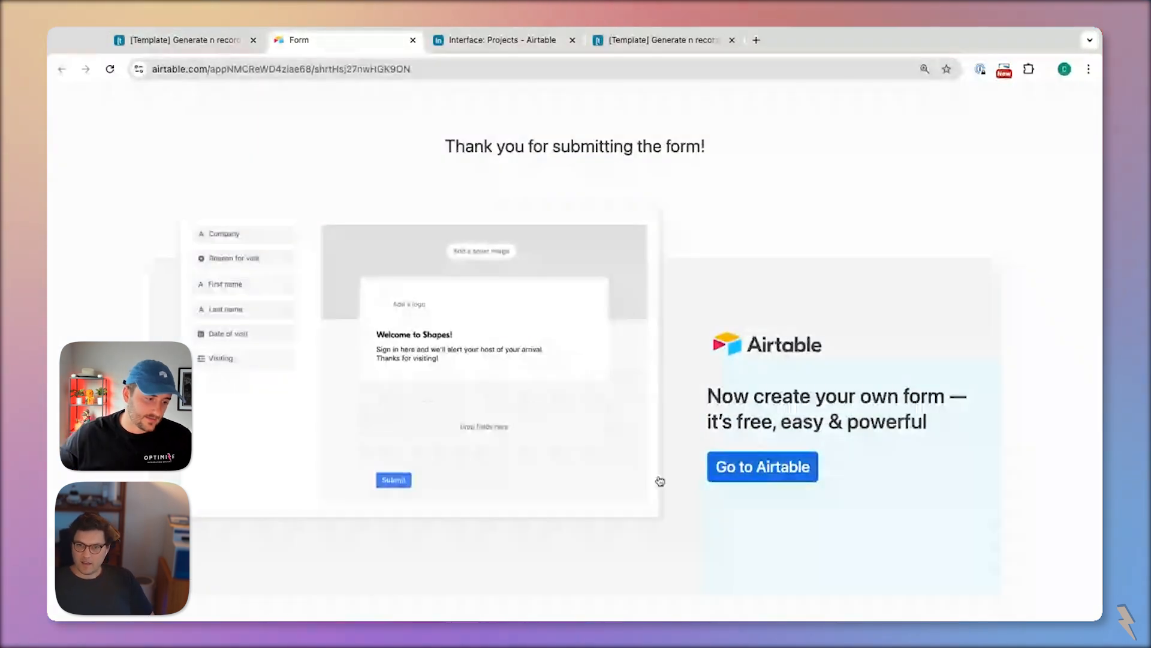
{"action": "left_click", "coordinate": [110, 69]}
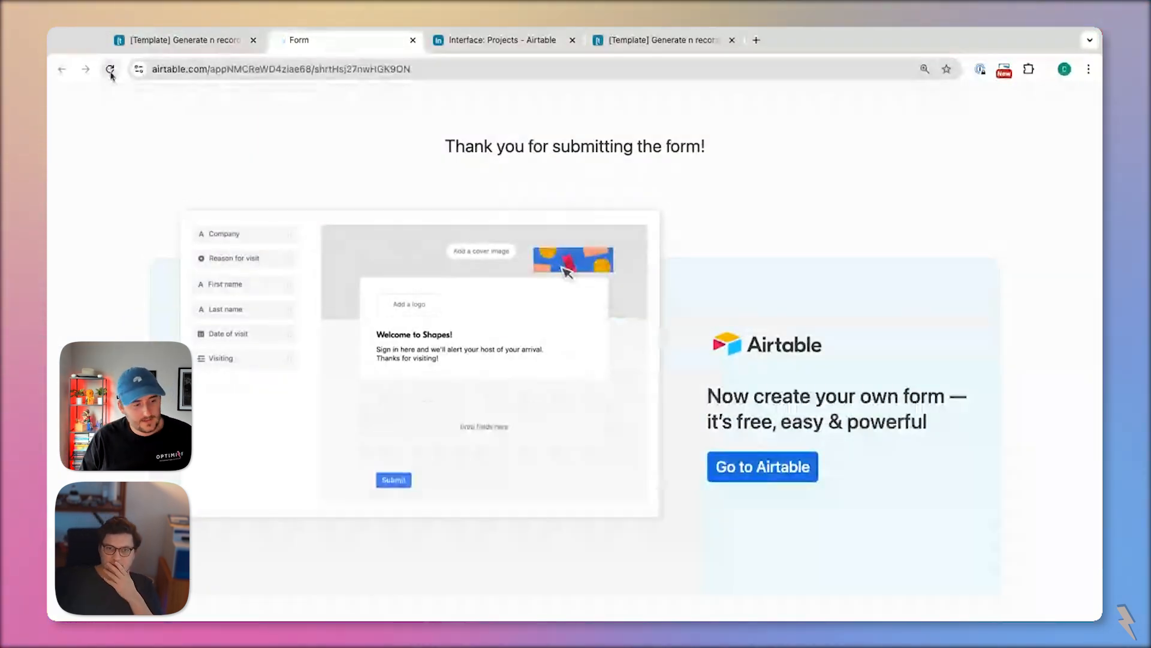
{"action": "left_click", "coordinate": [176, 42]}
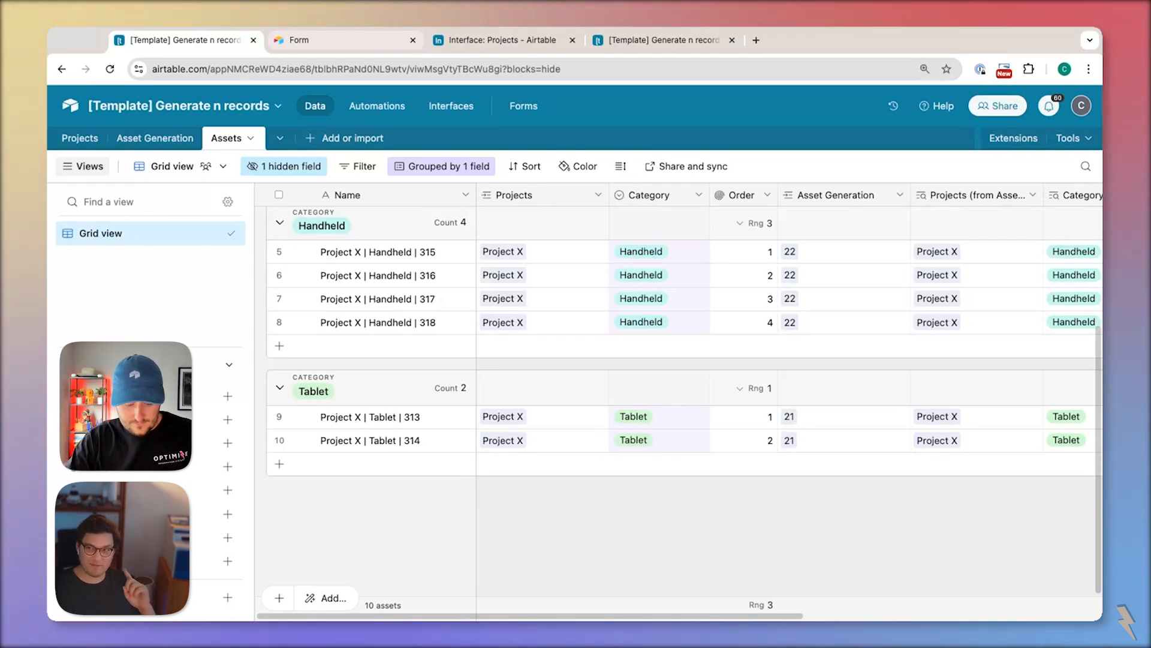
{"action": "left_click", "coordinate": [327, 41]}
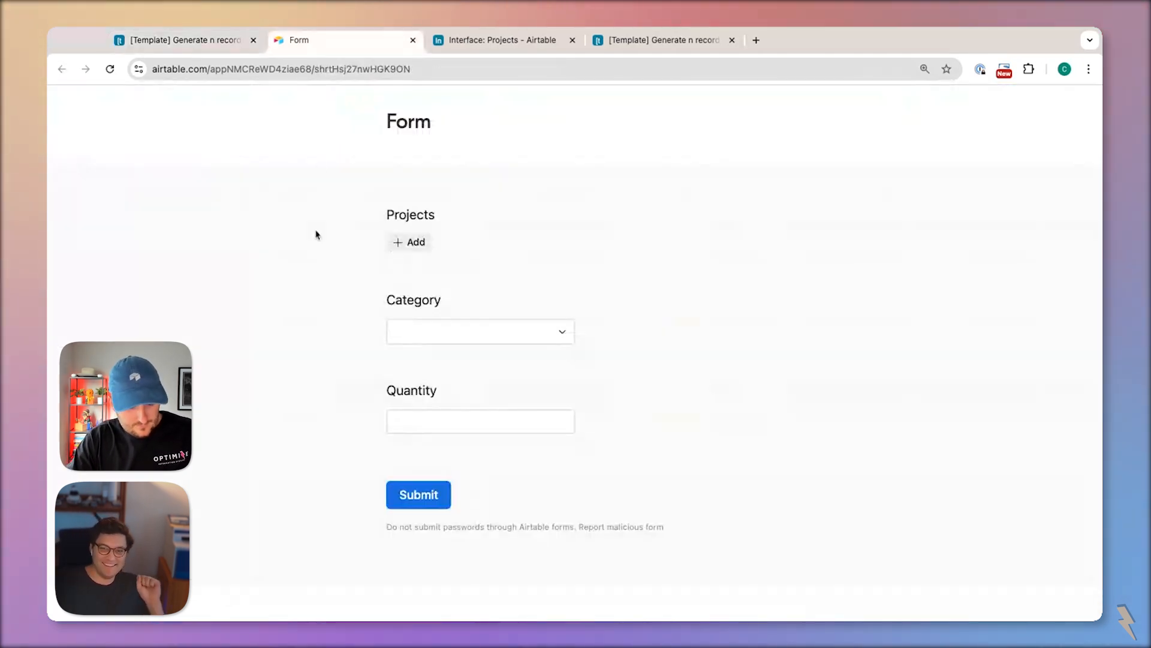
Submit the live form with Project X, category Handheld and a quantity, and return to the Assets table
{"action": "left_click", "coordinate": [414, 247]}
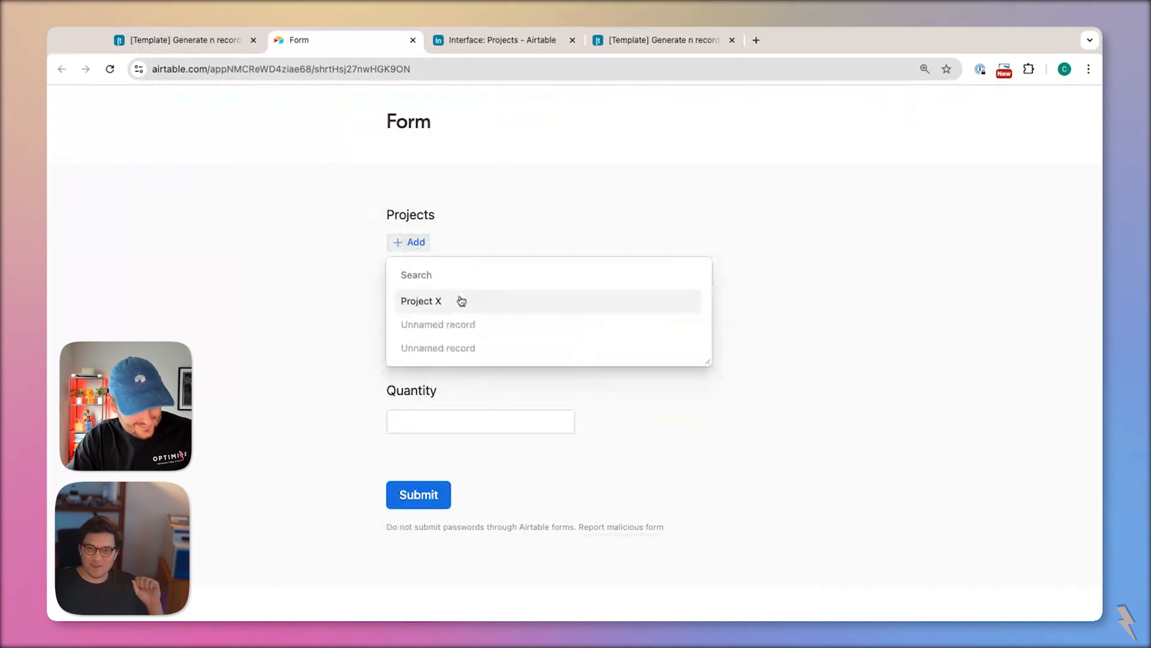
{"action": "left_click", "coordinate": [460, 301]}
{"action": "left_click", "coordinate": [438, 376]}
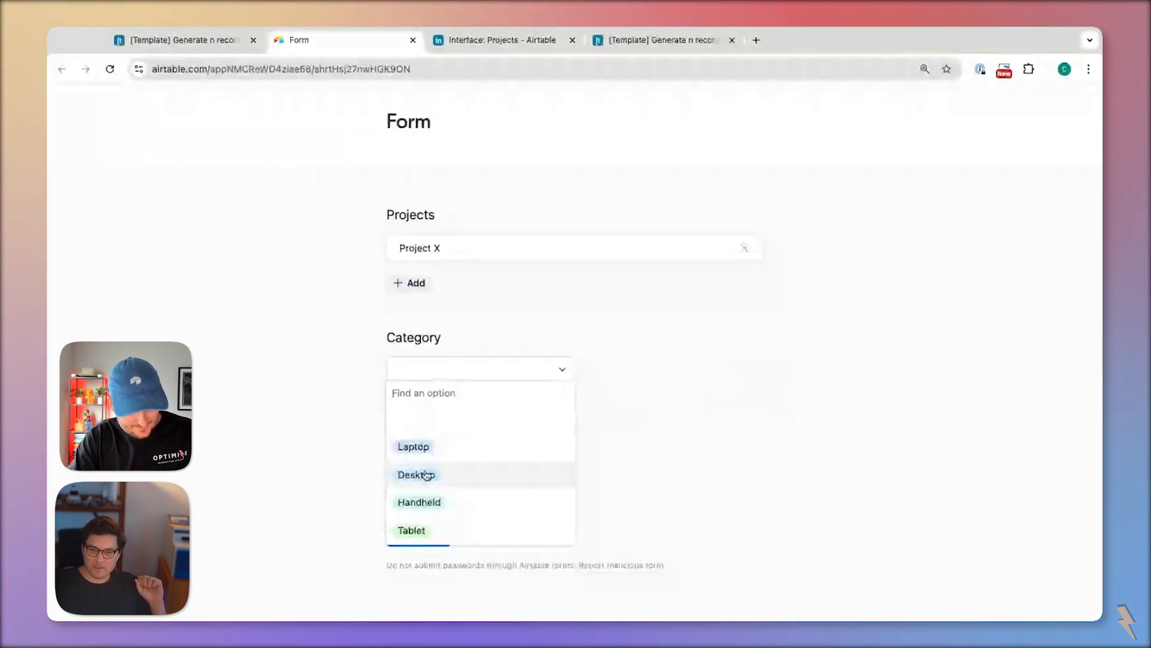
{"action": "left_click", "coordinate": [429, 501]}
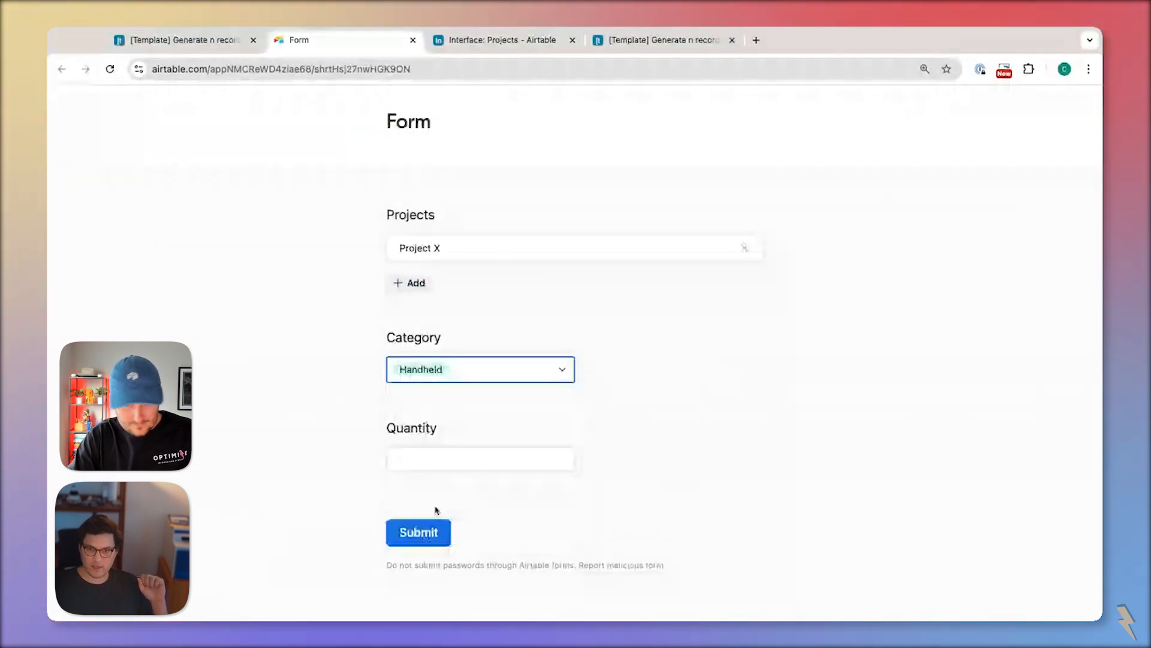
{"action": "left_click", "coordinate": [436, 536]}
{"action": "left_click", "coordinate": [192, 50]}
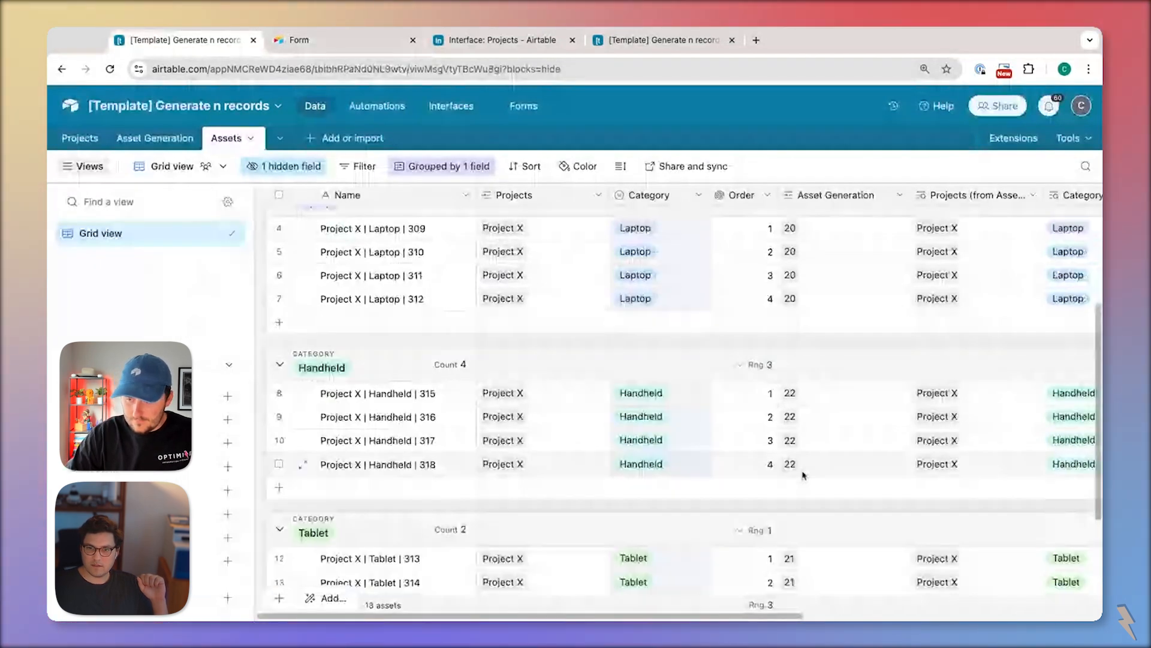
Examine the newly generated Handheld records in the Assets table and their Order values for each asset generation
{"action": "scroll", "coordinate": [804, 475], "scroll_direction": "up", "scroll_amount": 1}
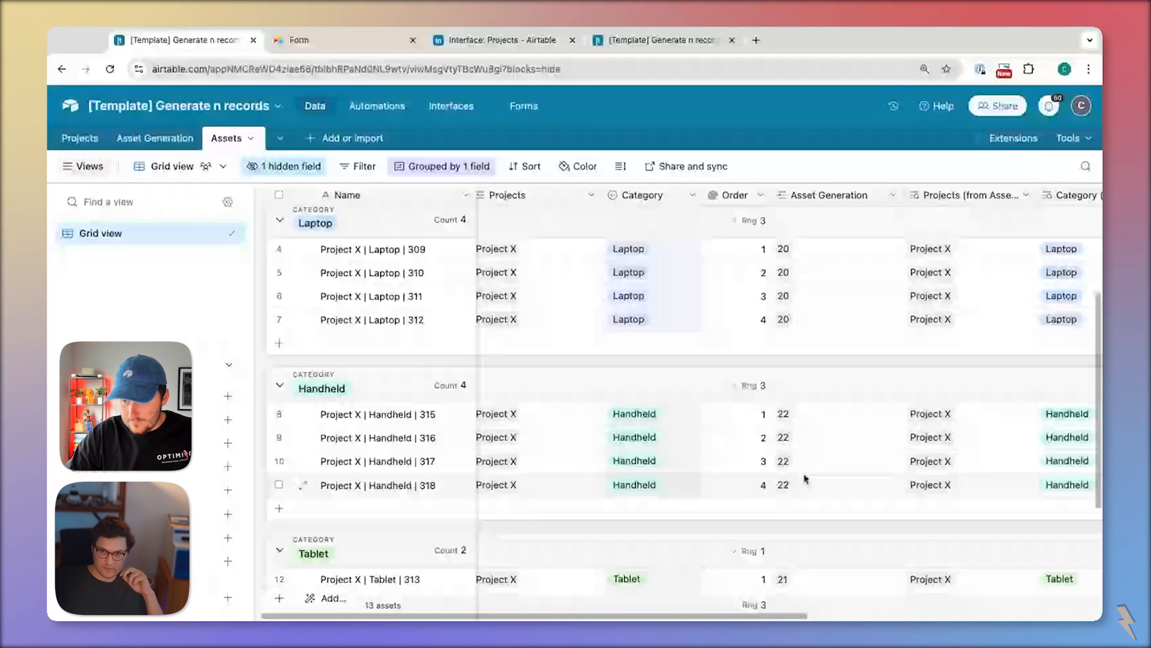
{"action": "scroll", "coordinate": [805, 478], "scroll_direction": "down", "scroll_amount": 3}
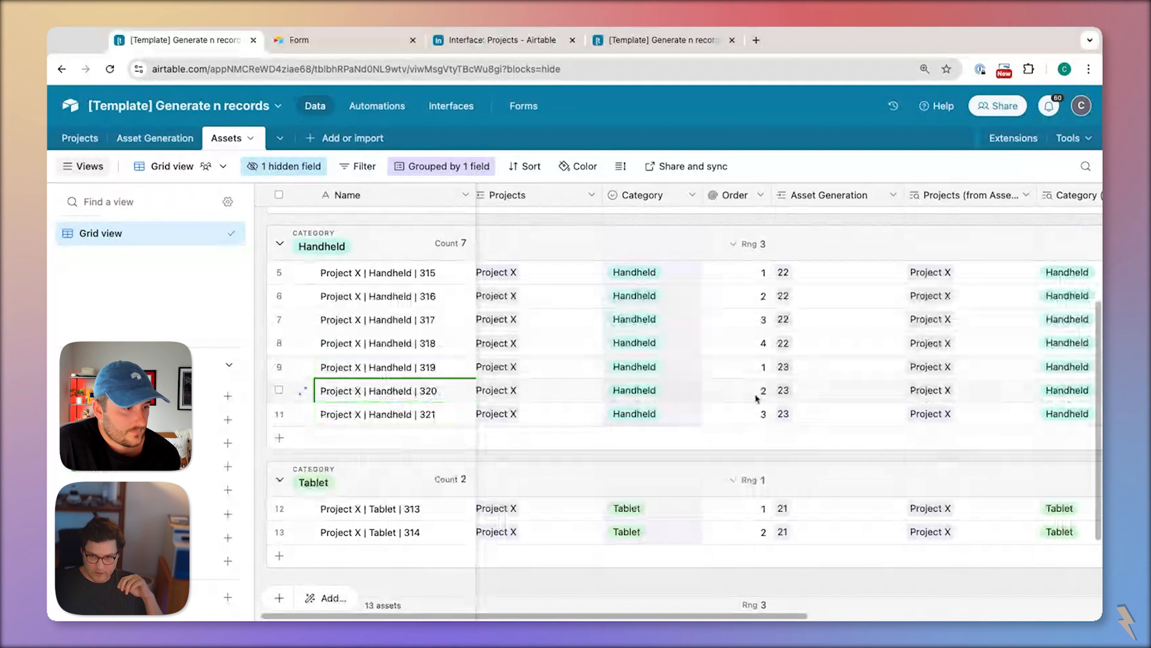
{"action": "left_click", "coordinate": [757, 396]}
{"action": "left_click", "coordinate": [755, 376]}
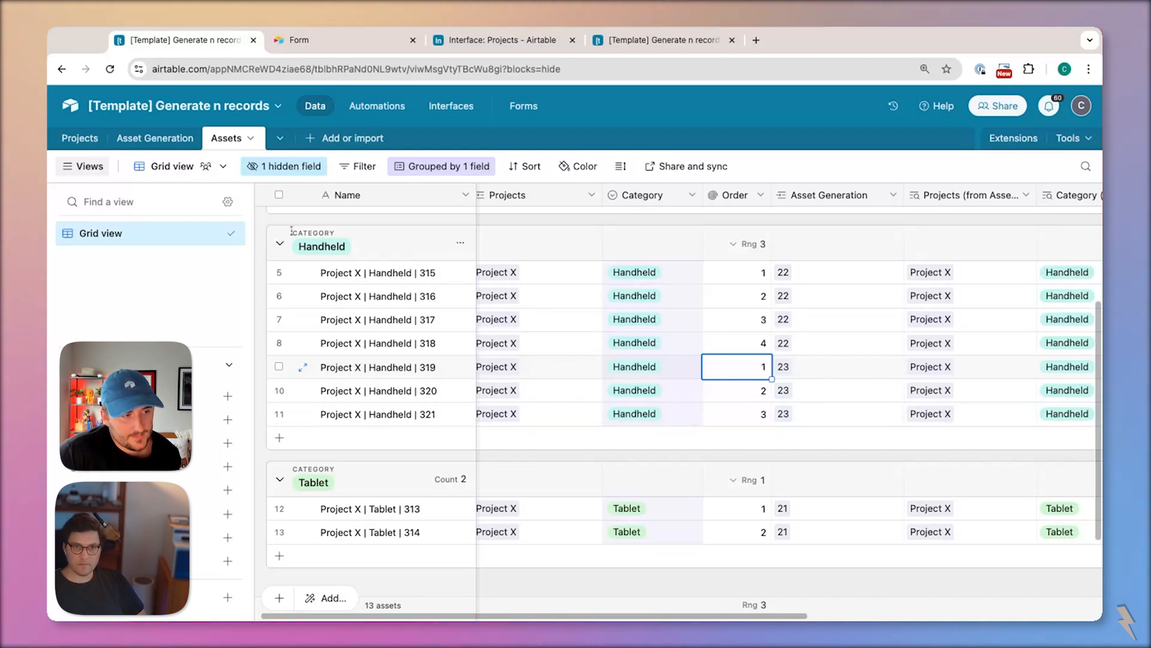
{"action": "scroll", "coordinate": [606, 364], "scroll_direction": "left", "scroll_amount": 1}
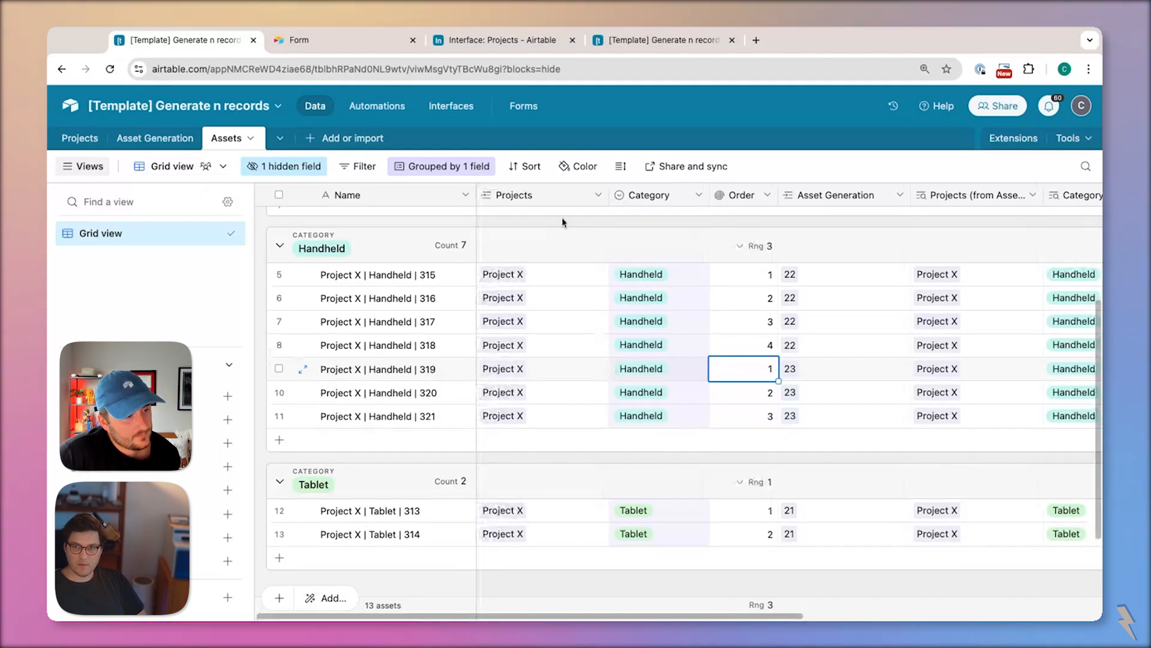
In the Projects table, add a lookup field showing DEV | Record ID from the linked Assets records
{"action": "left_click", "coordinate": [69, 146]}
{"action": "left_click", "coordinate": [691, 195]}
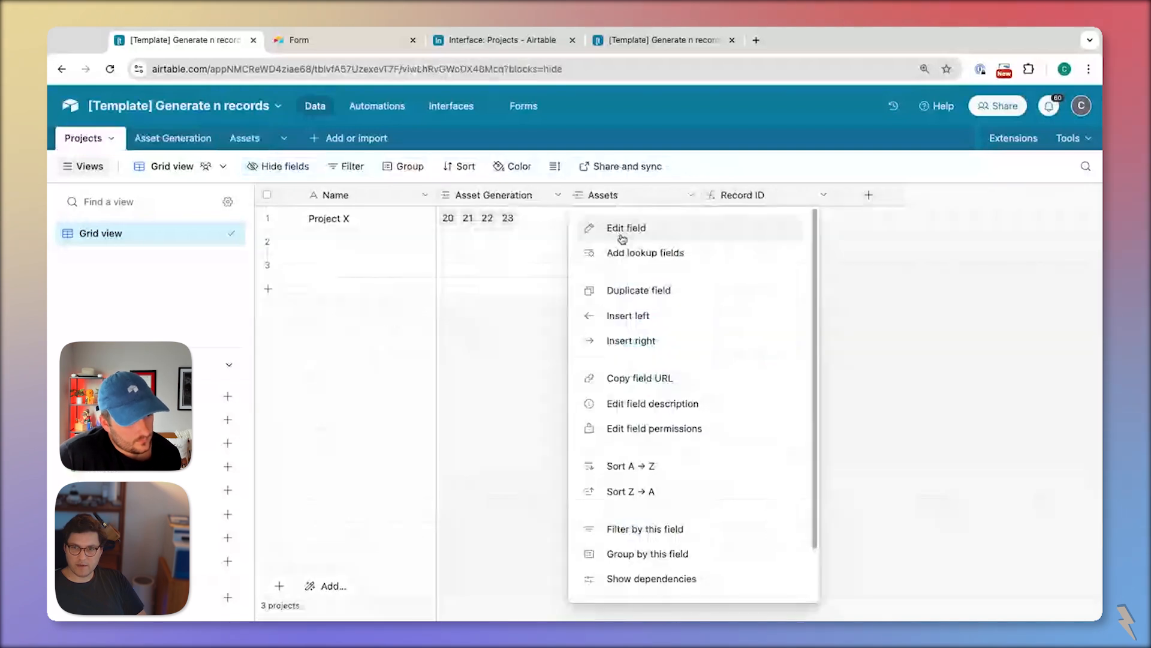
{"action": "left_click", "coordinate": [627, 253]}
{"action": "left_click", "coordinate": [528, 464]}
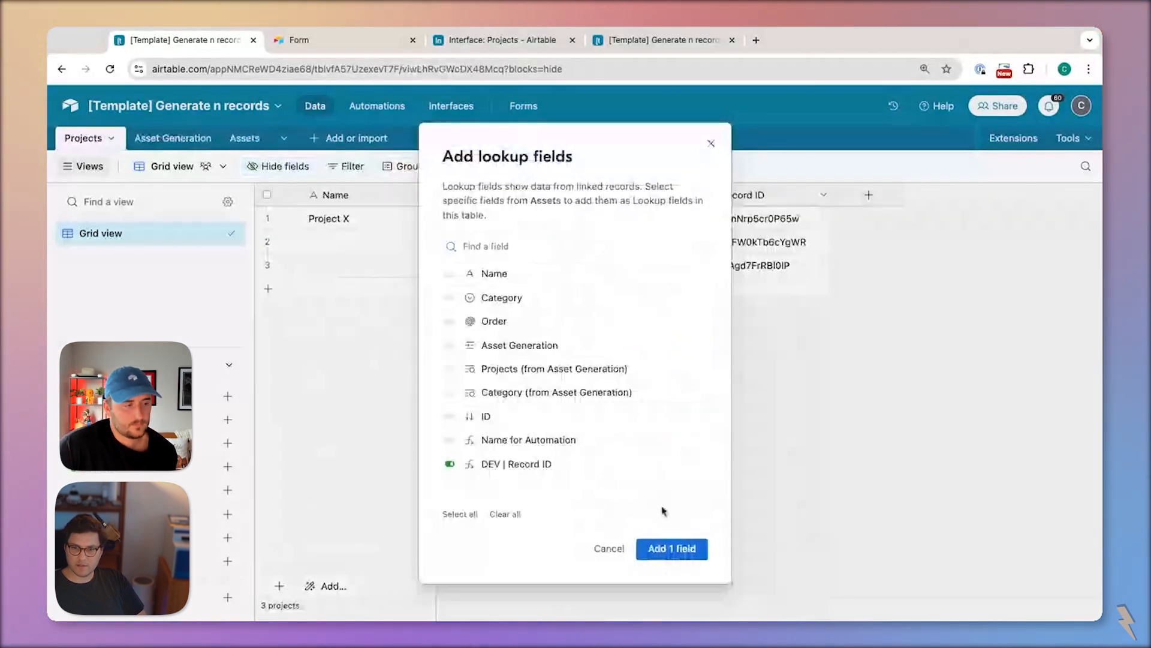
{"action": "left_click", "coordinate": [677, 548]}
In the Assets table, set the Order rollup's source to Projects and its rolled-up field to DEV | Record ID (from Assets), and save
{"action": "left_click", "coordinate": [244, 139]}
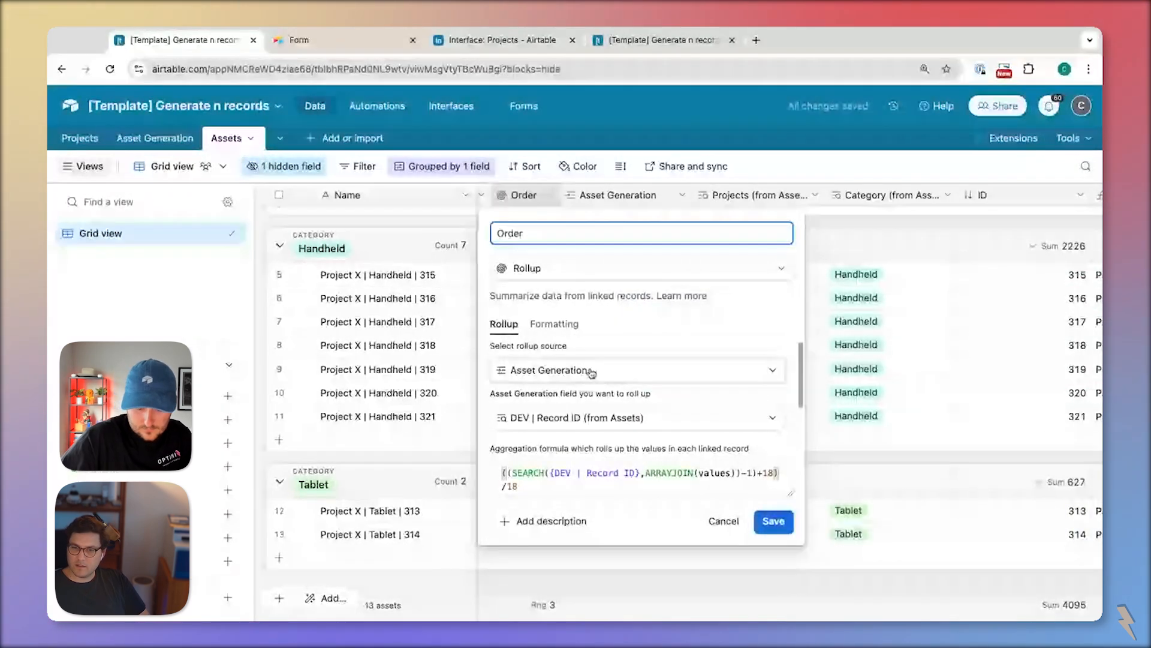
{"action": "left_click", "coordinate": [586, 420]}
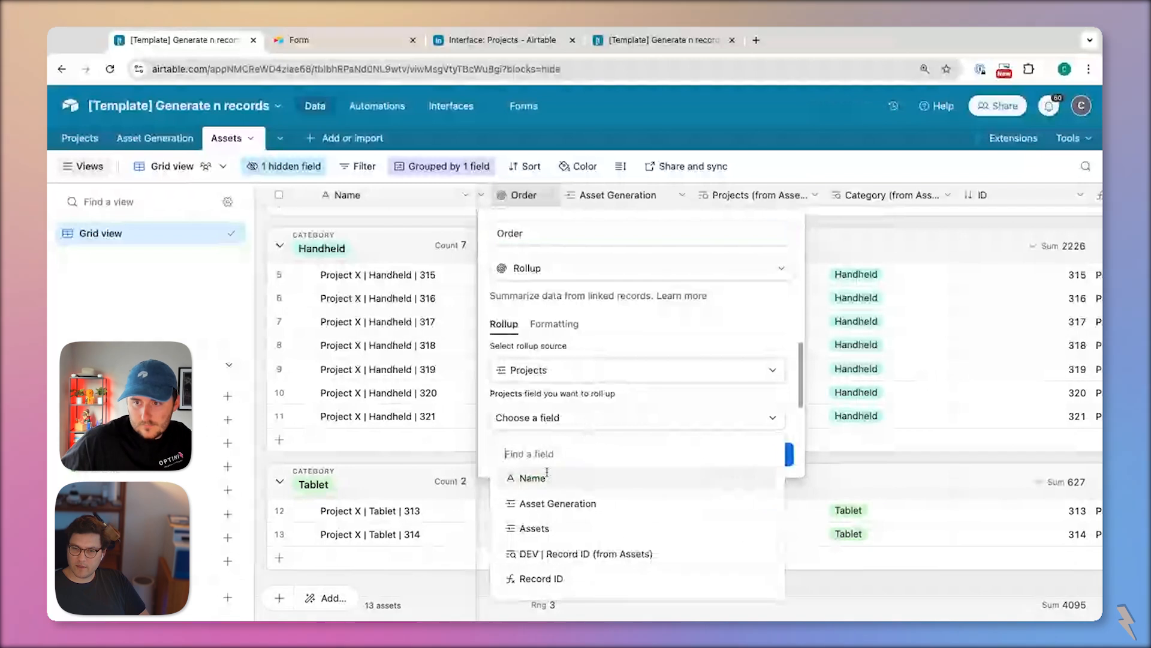
{"action": "left_click", "coordinate": [576, 554]}
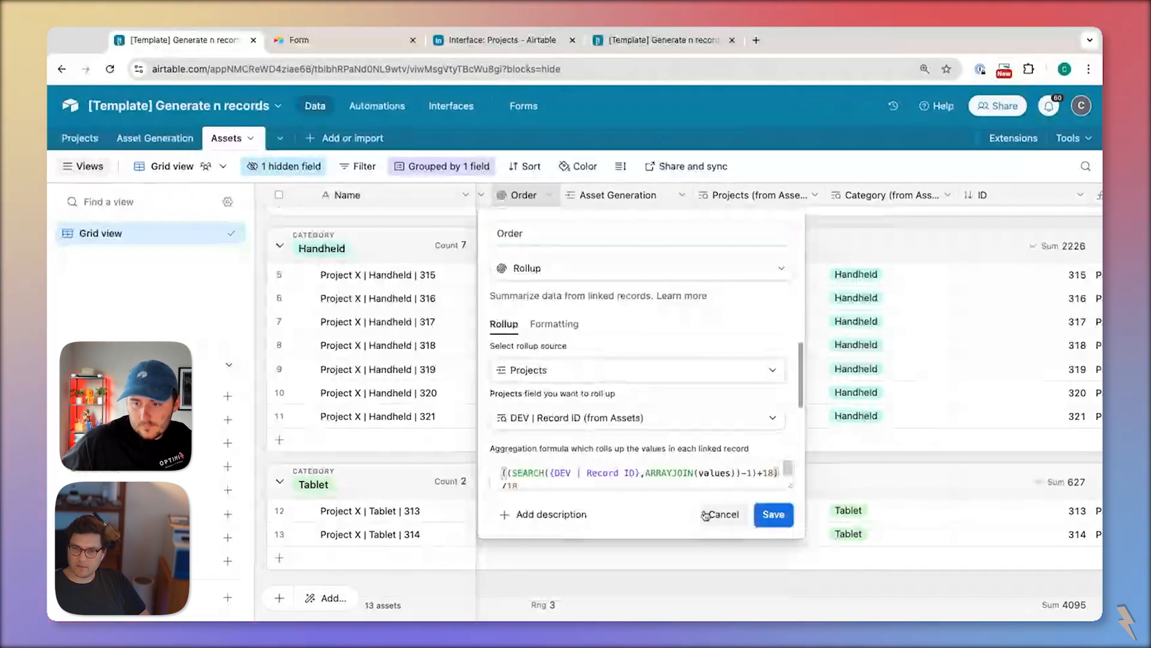
{"action": "left_click", "coordinate": [778, 516]}
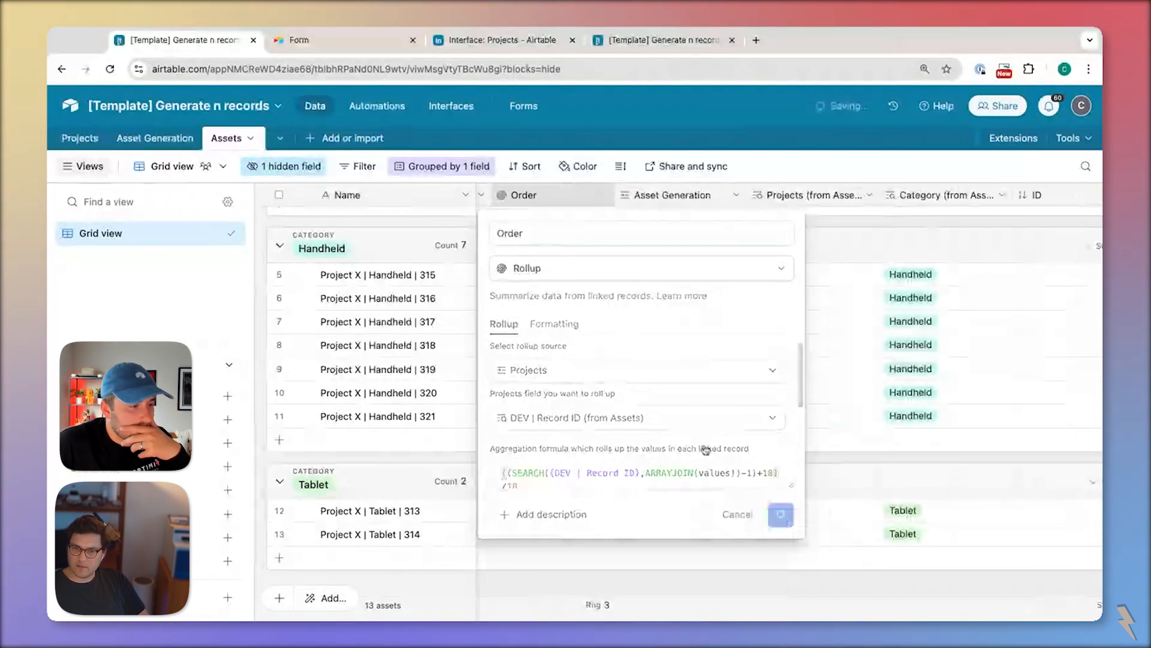
Compare the recalculated Order values across the Handheld and Tablet groups, focusing on Handheld records 319 to 321
{"action": "scroll", "coordinate": [573, 335], "scroll_direction": "down", "scroll_amount": 2}
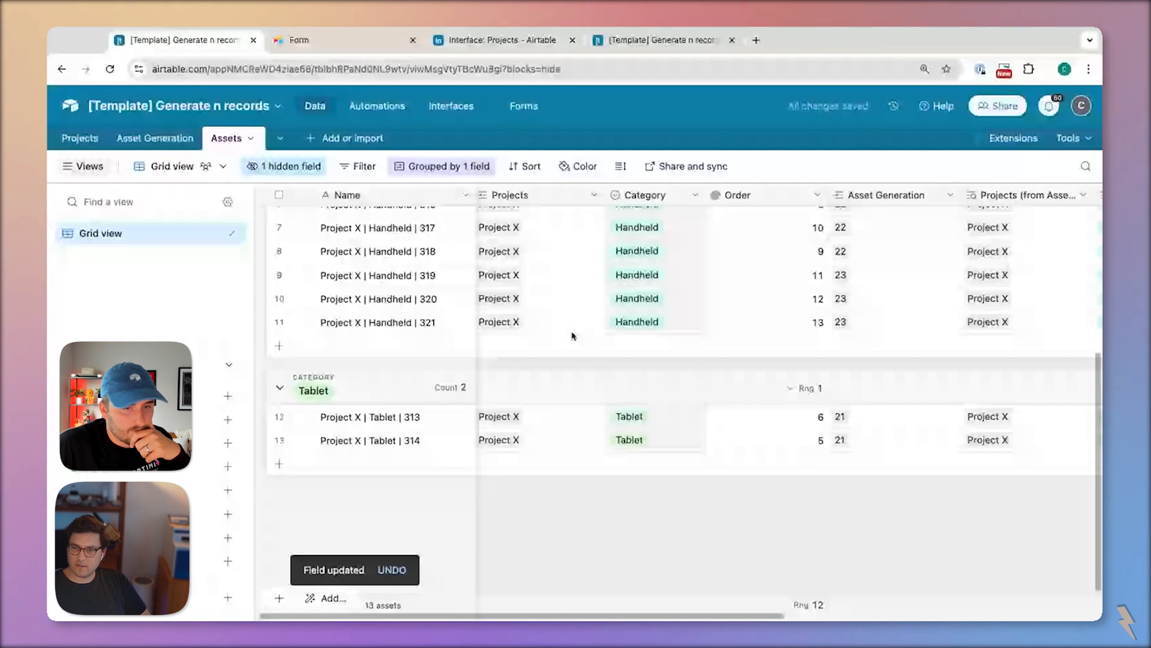
{"action": "scroll", "coordinate": [684, 379], "scroll_direction": "up", "scroll_amount": 2}
{"action": "left_click", "coordinate": [802, 386]}
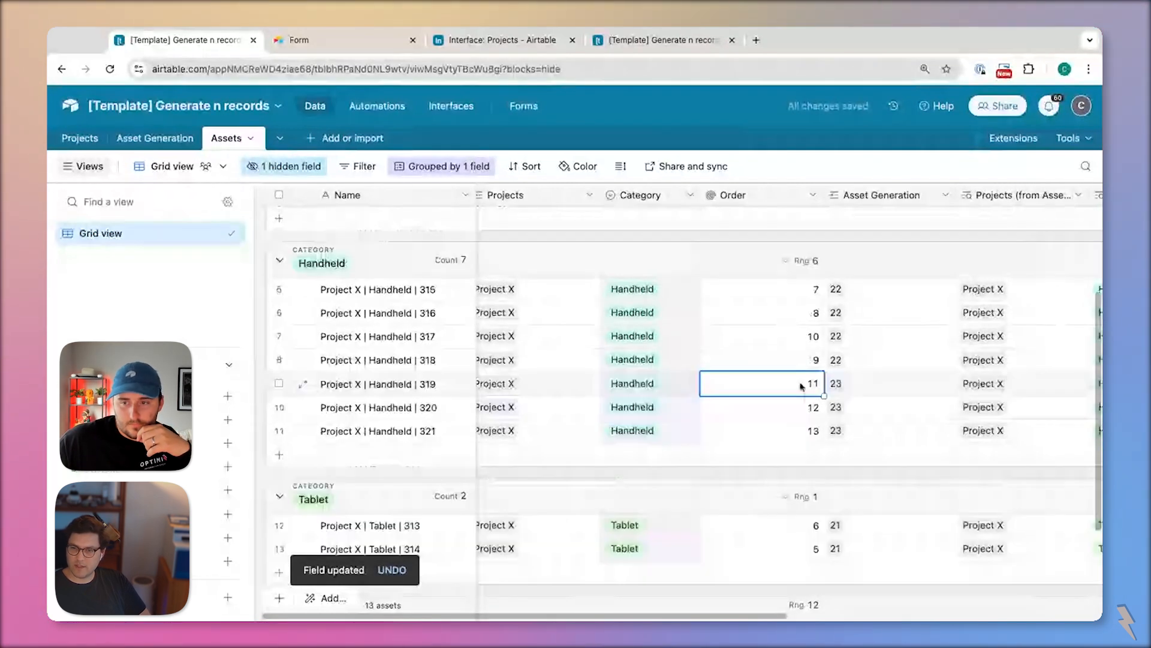
{"action": "left_click", "coordinate": [805, 413]}
{"action": "left_click", "coordinate": [799, 438]}
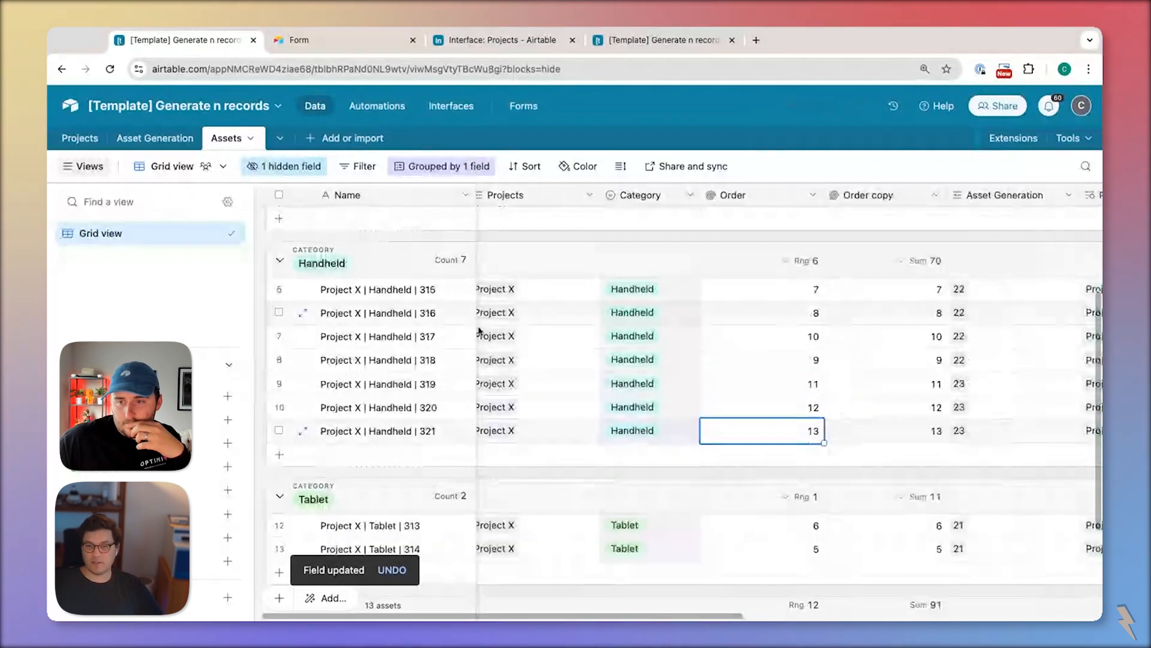
{"action": "left_click", "coordinate": [438, 384]}
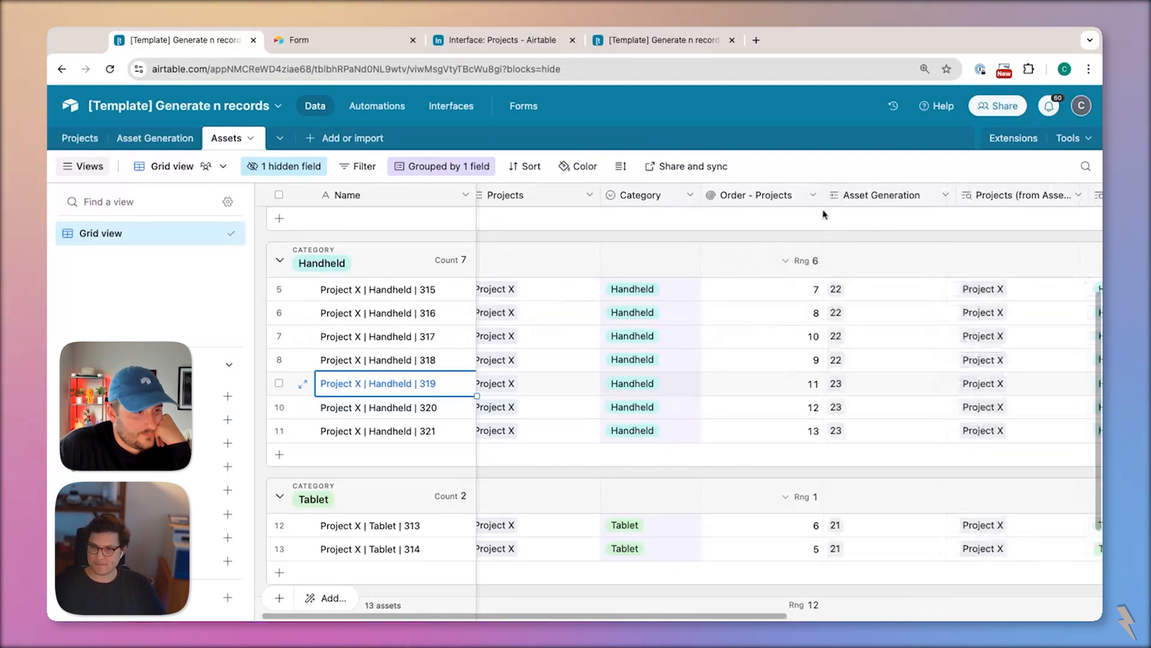
Check the rollup settings of the Order - Projects field, close them without saving, and review its values beside the Asset Generation links
{"action": "double_click", "coordinate": [771, 204]}
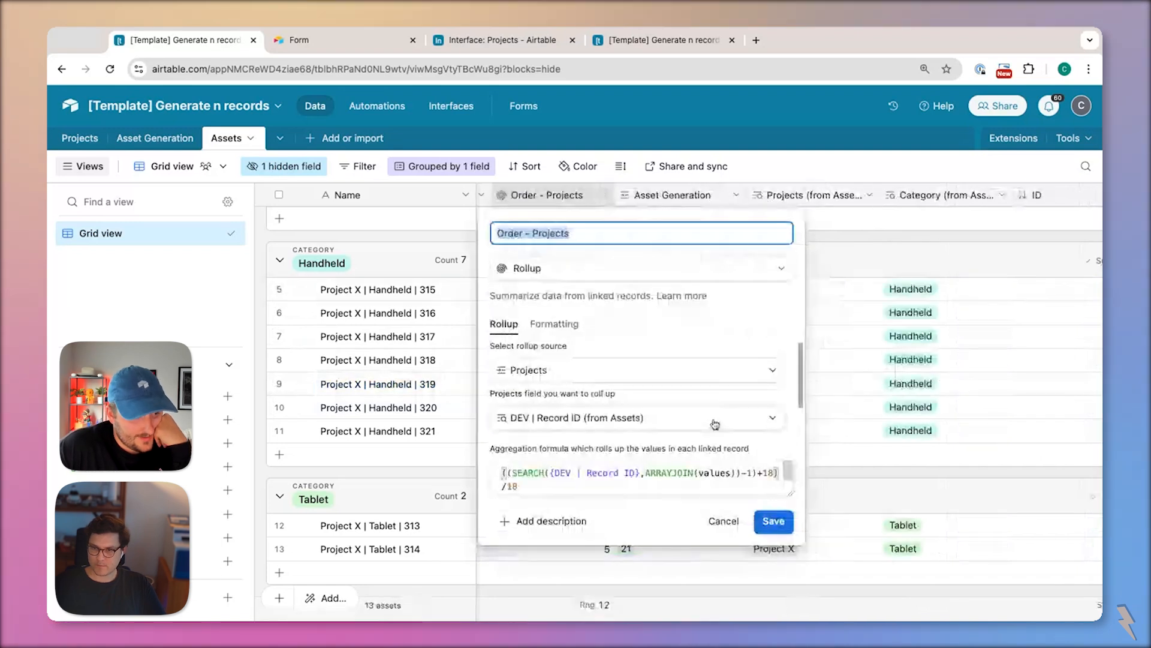
{"action": "left_click", "coordinate": [724, 521]}
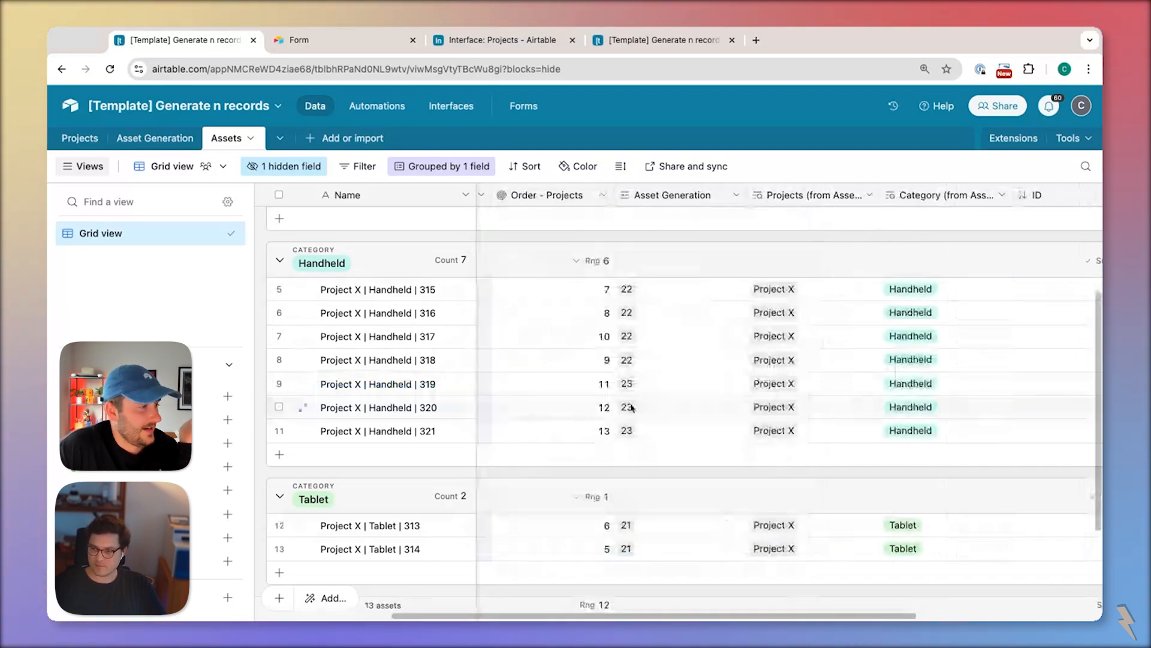
{"action": "scroll", "coordinate": [631, 408], "scroll_direction": "left", "scroll_amount": 3}
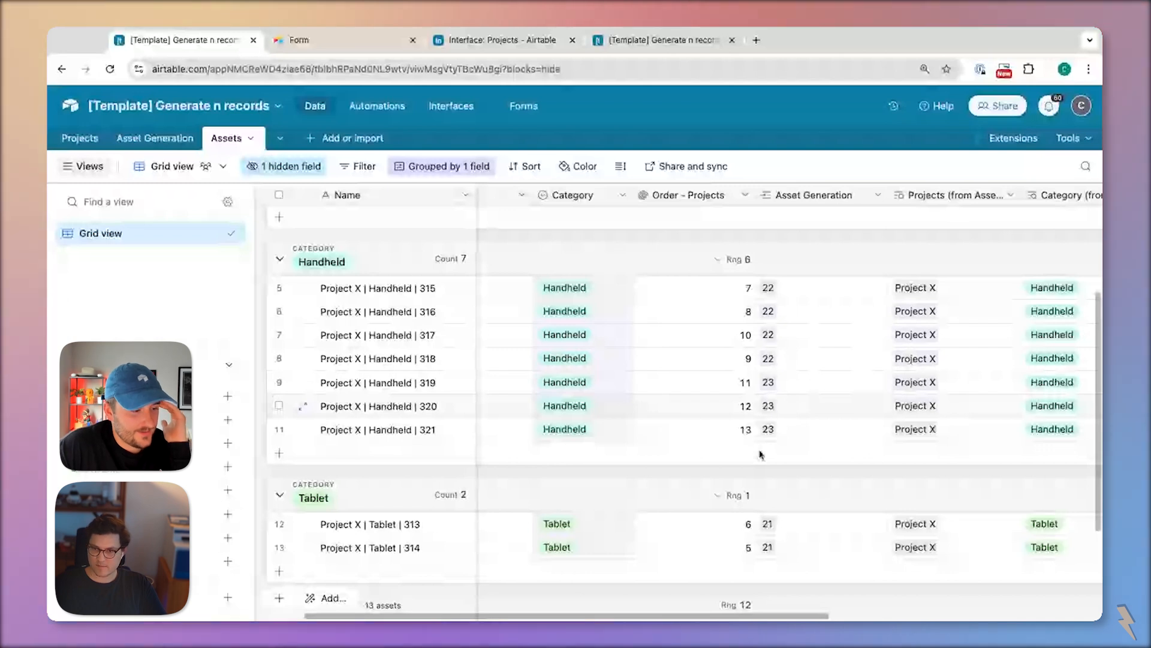
{"action": "key", "text": "super+Tab"}
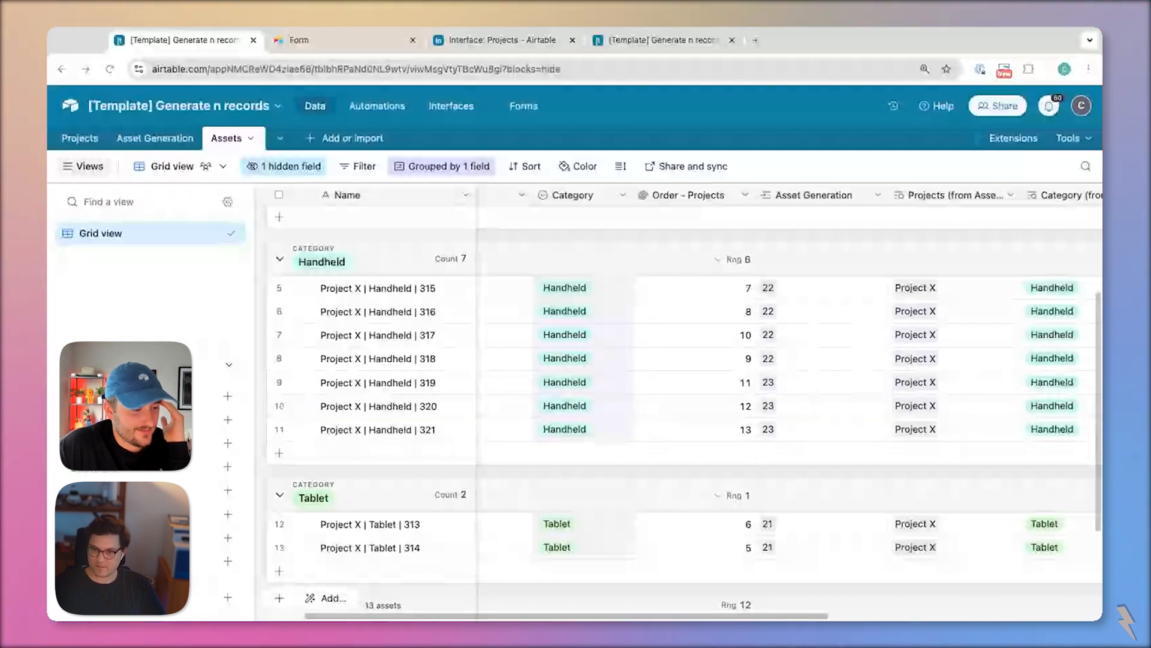